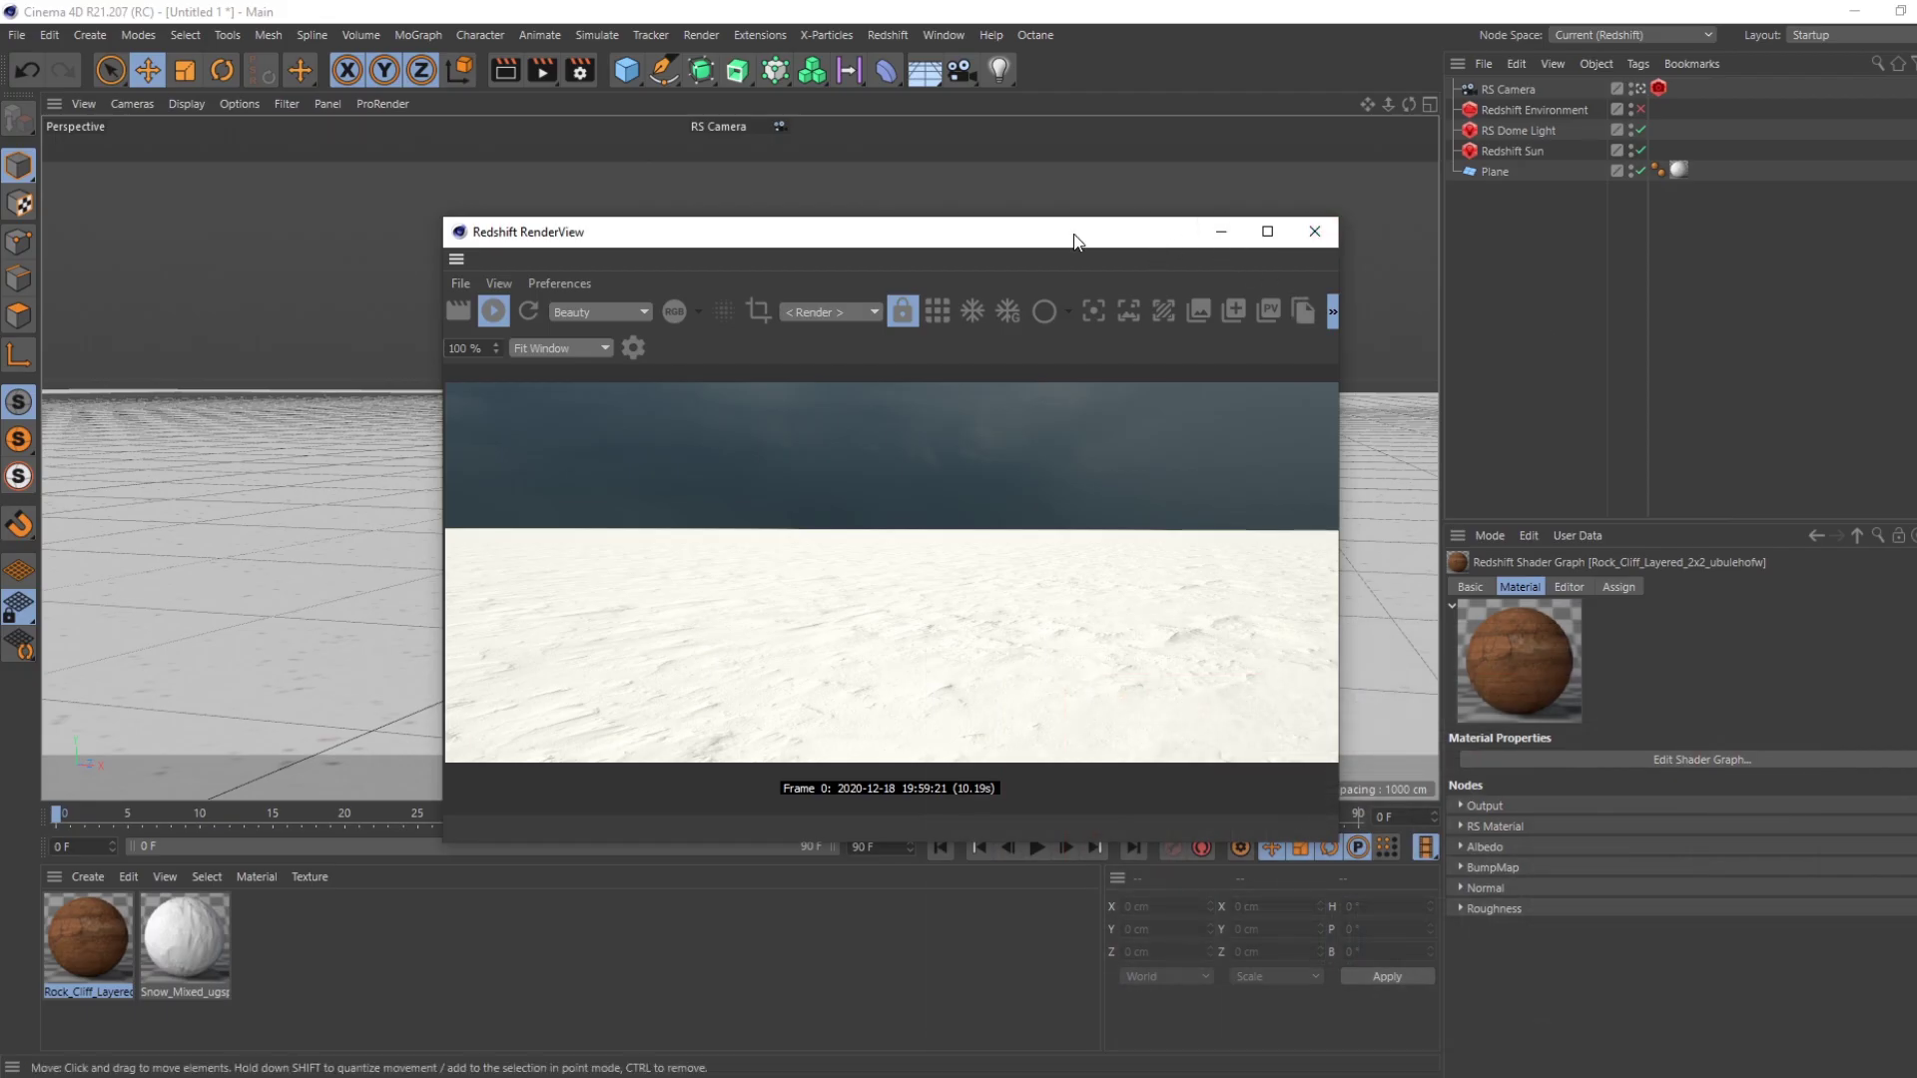
drag(1063, 237, 951, 201)
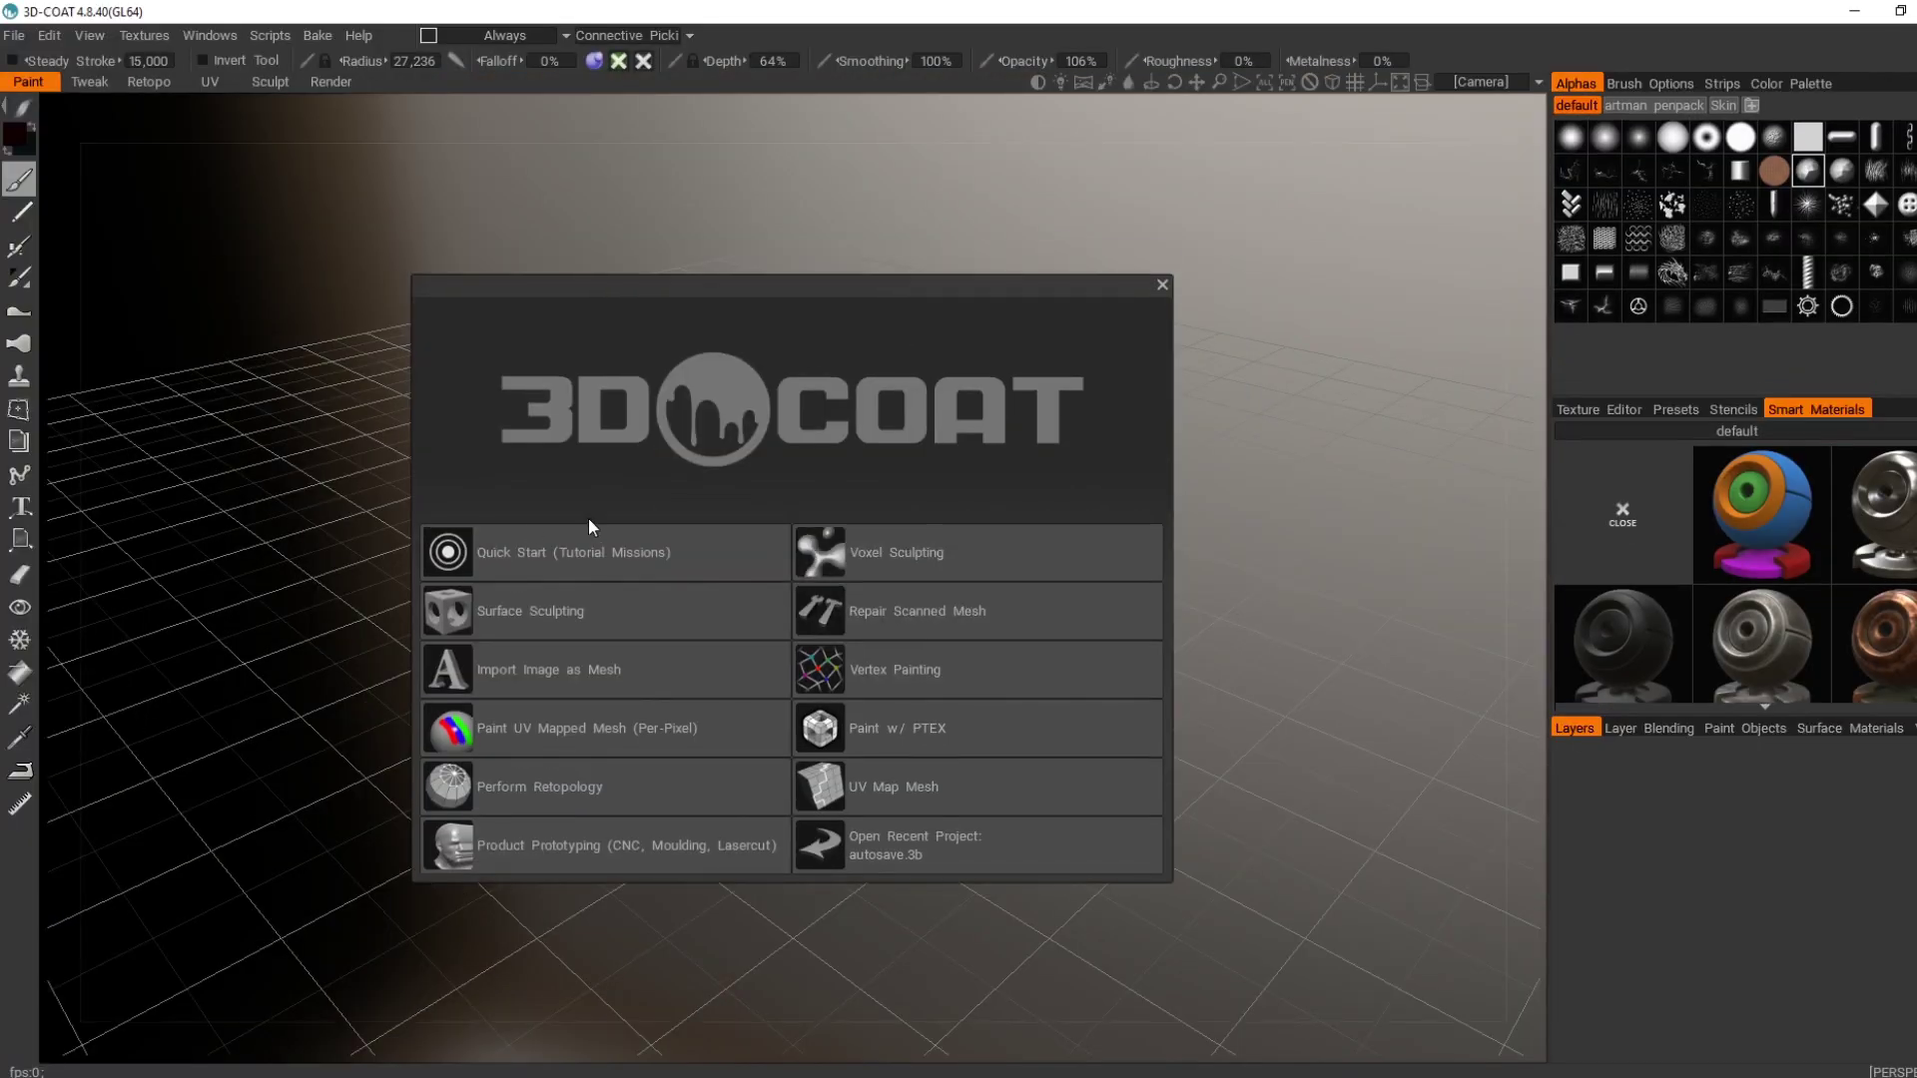
- Switch to 3D-Coat and start a new voxel sculpting scene
click(911, 543)
click(465, 537)
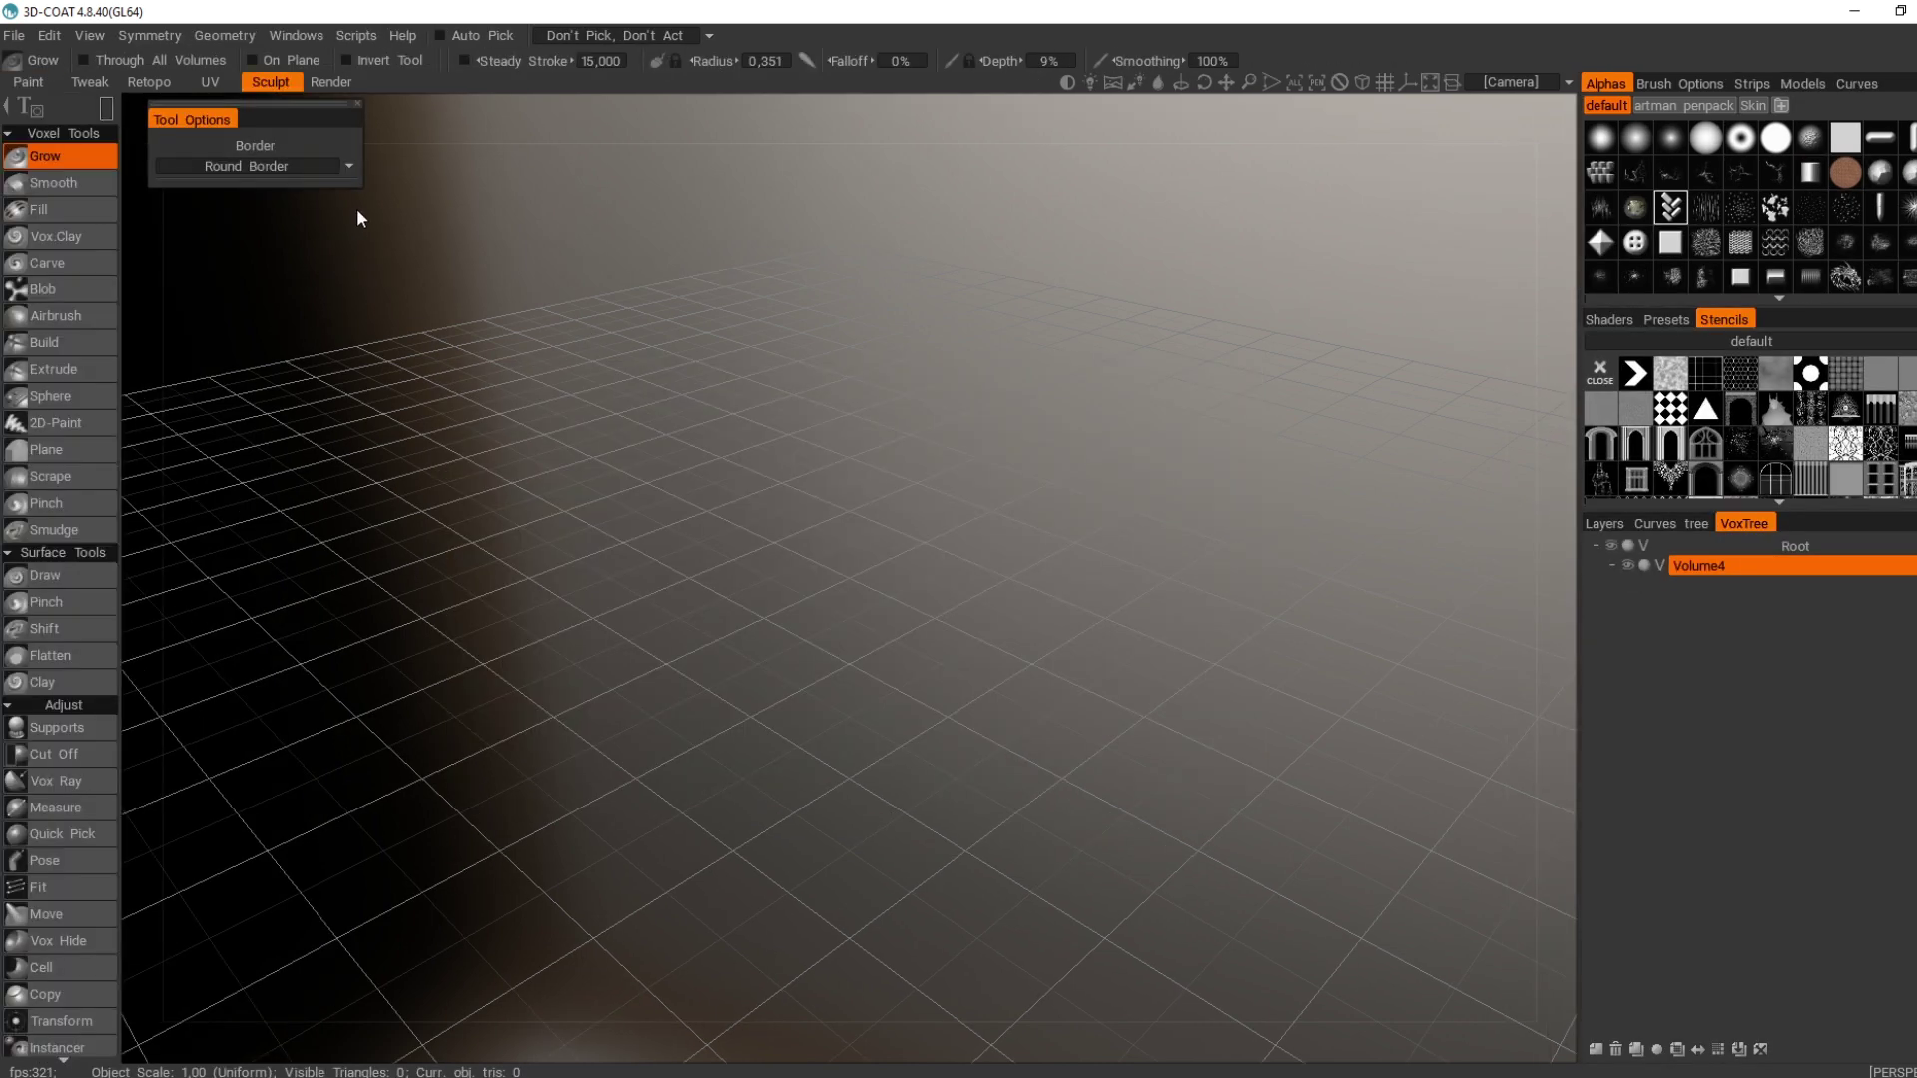
- Create a thin square slab at the origin from the cube primitive, about 308 × 5 × 308 in size
key(space)
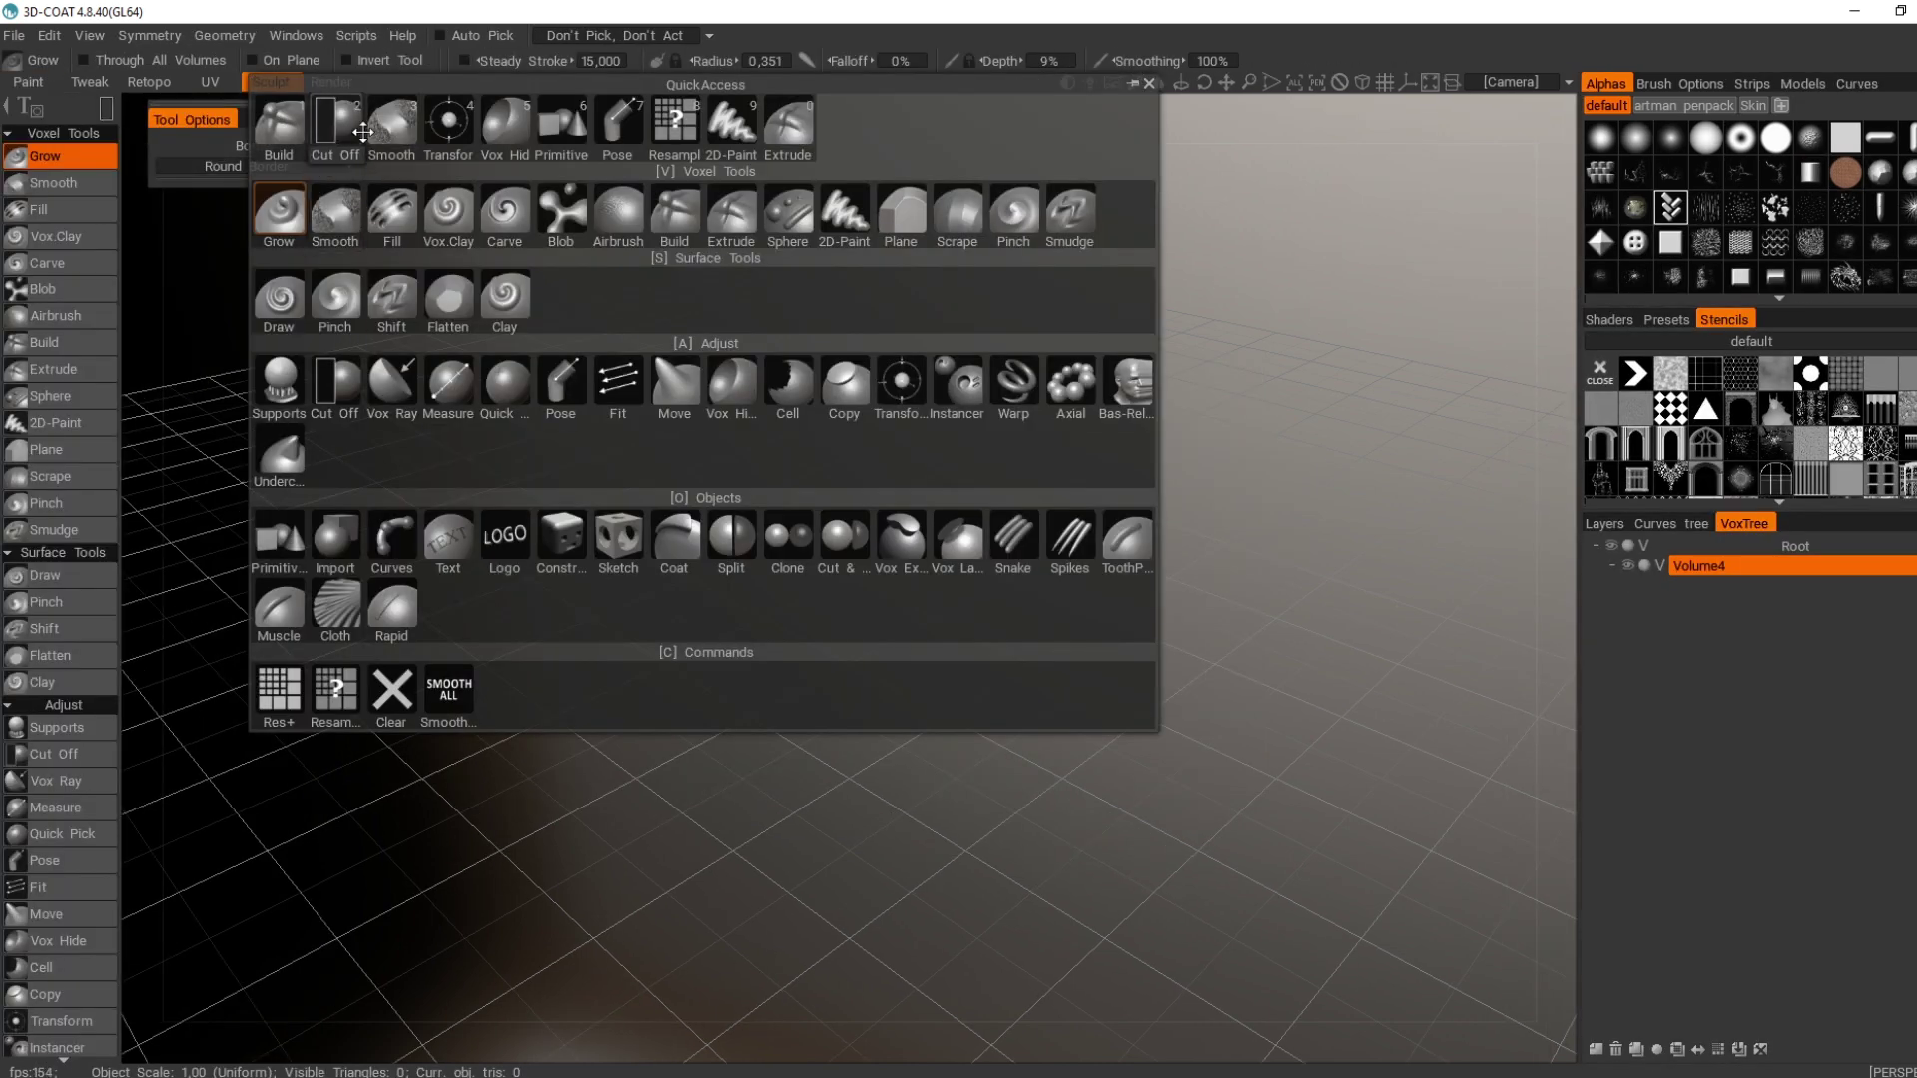
click(563, 120)
click(55, 90)
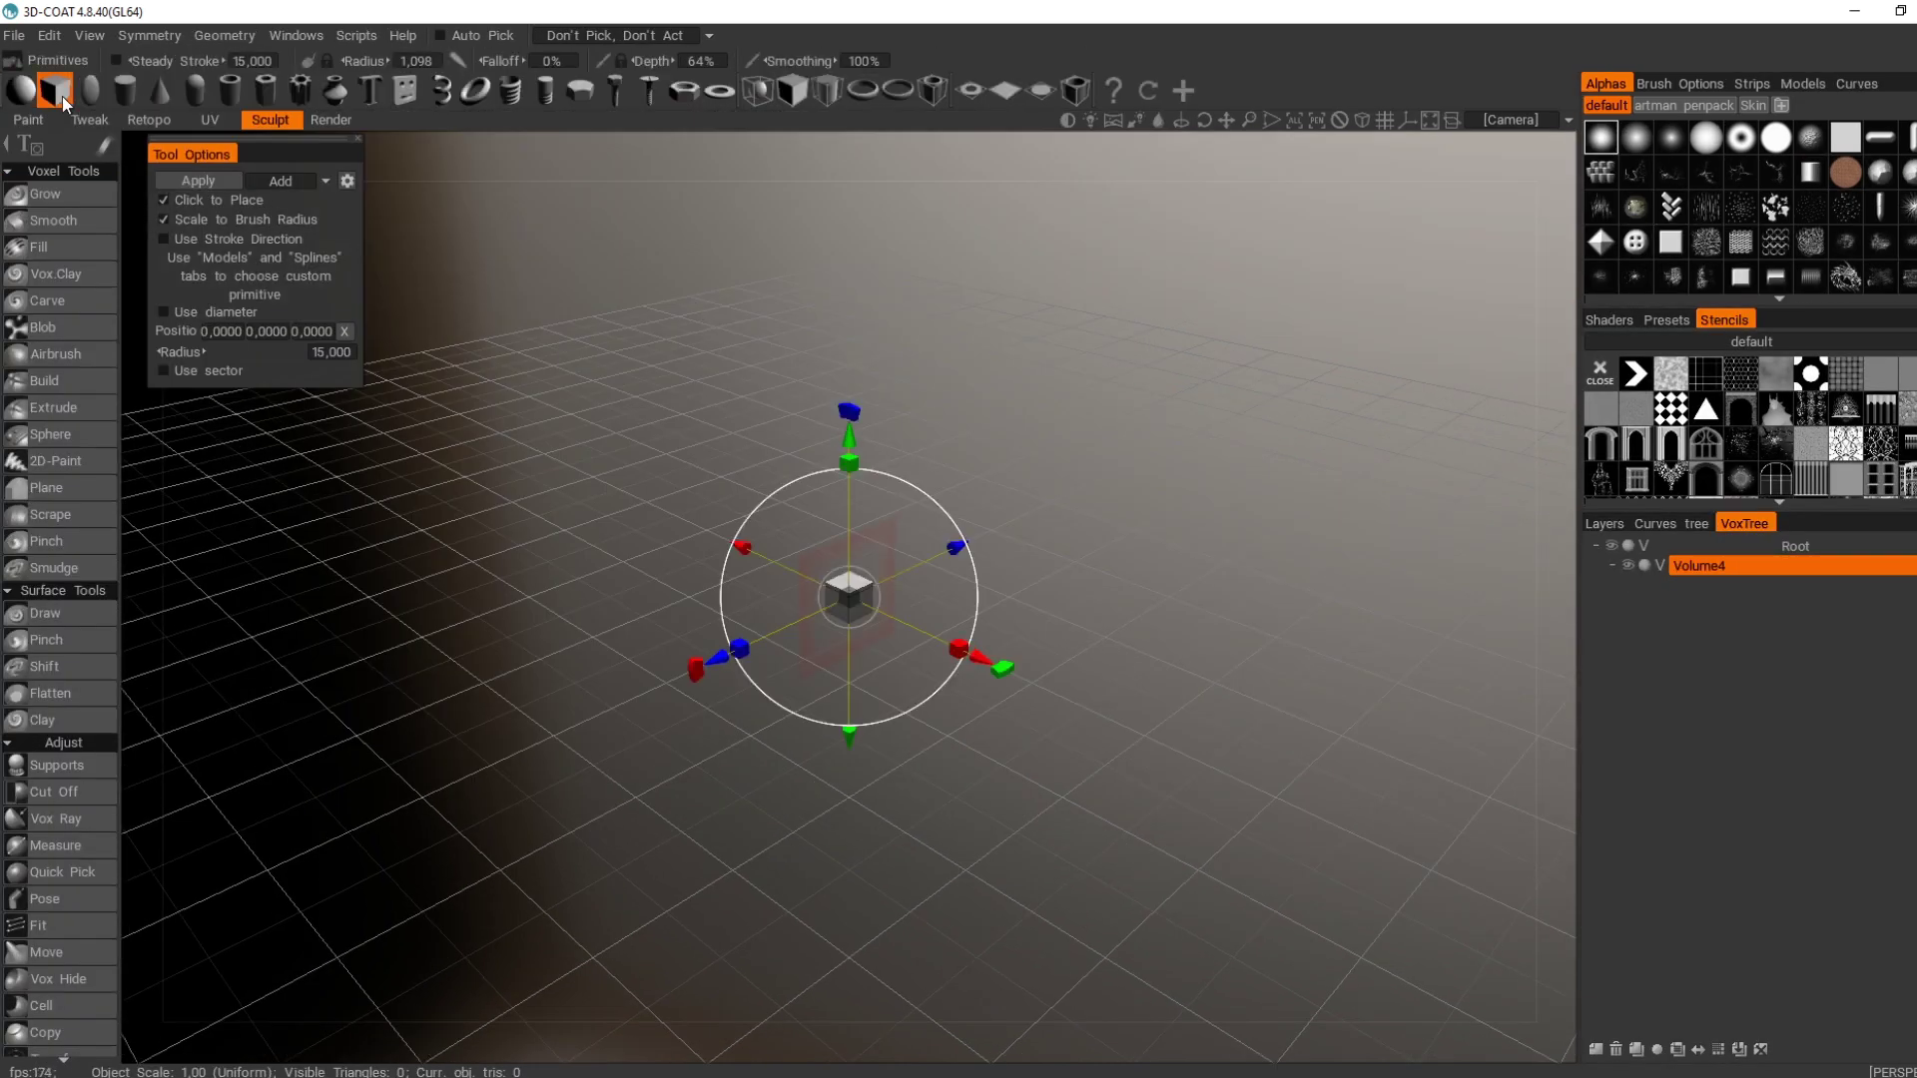
drag(837, 457, 852, 597)
mouse_move(957, 547)
mouse_down()
mouse_move(979, 566)
mouse_move(968, 519)
mouse_up()
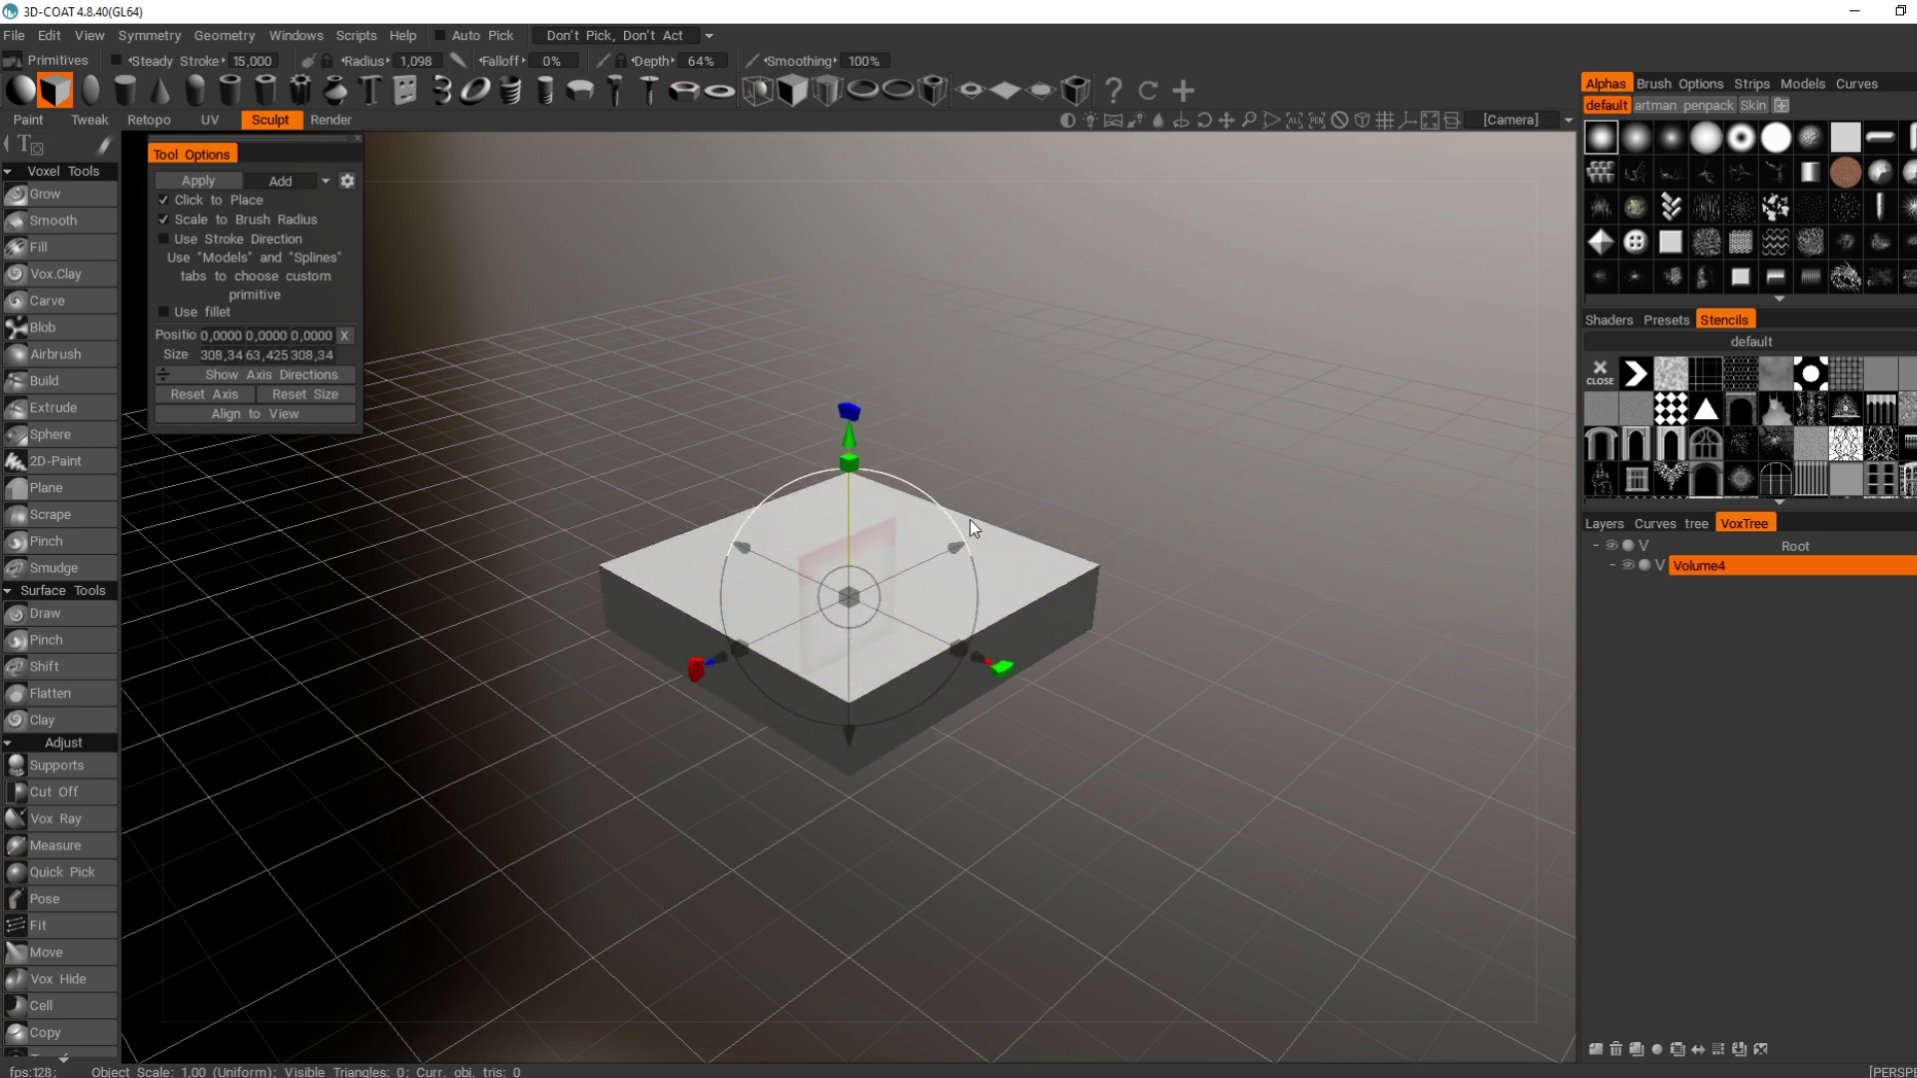
drag(847, 465, 848, 579)
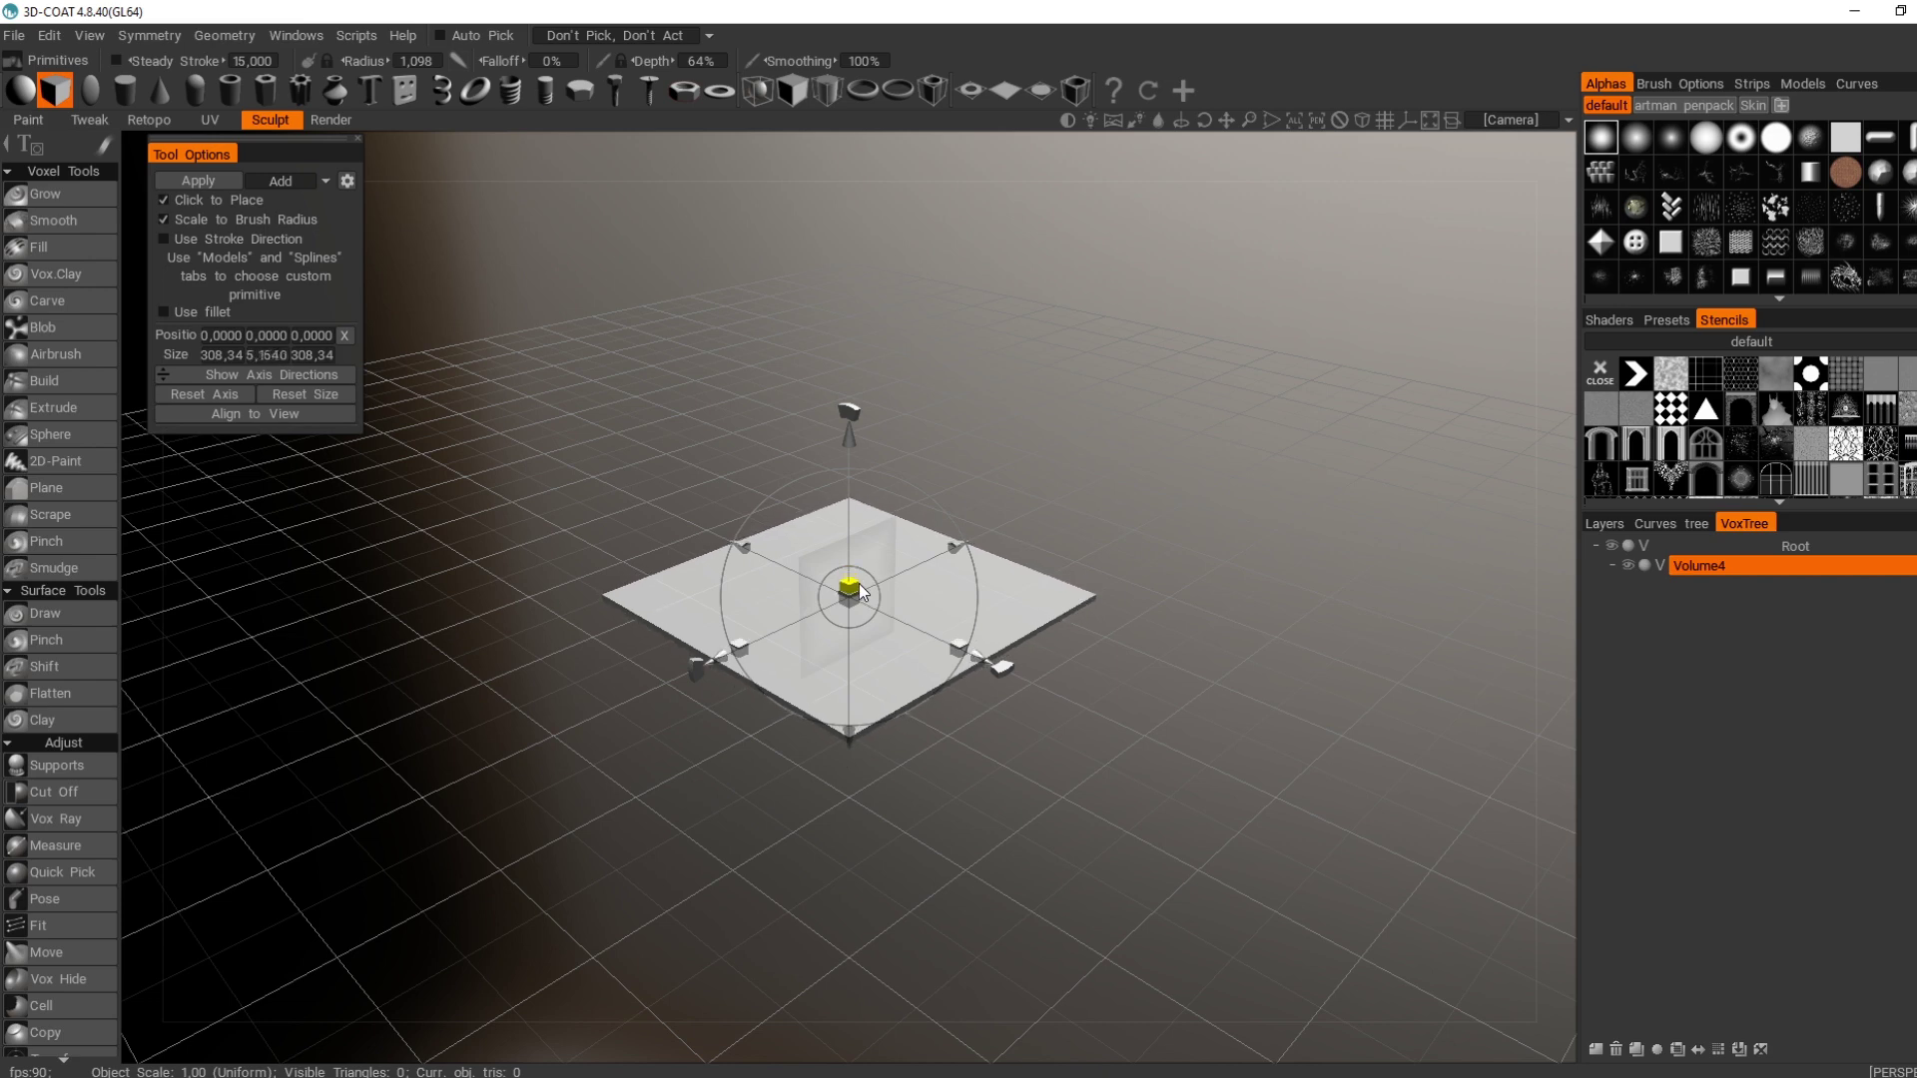
click(199, 180)
- From the top view, add two large overlapping blobs near the slab's centre using the Build brush at radius 50
key(space)
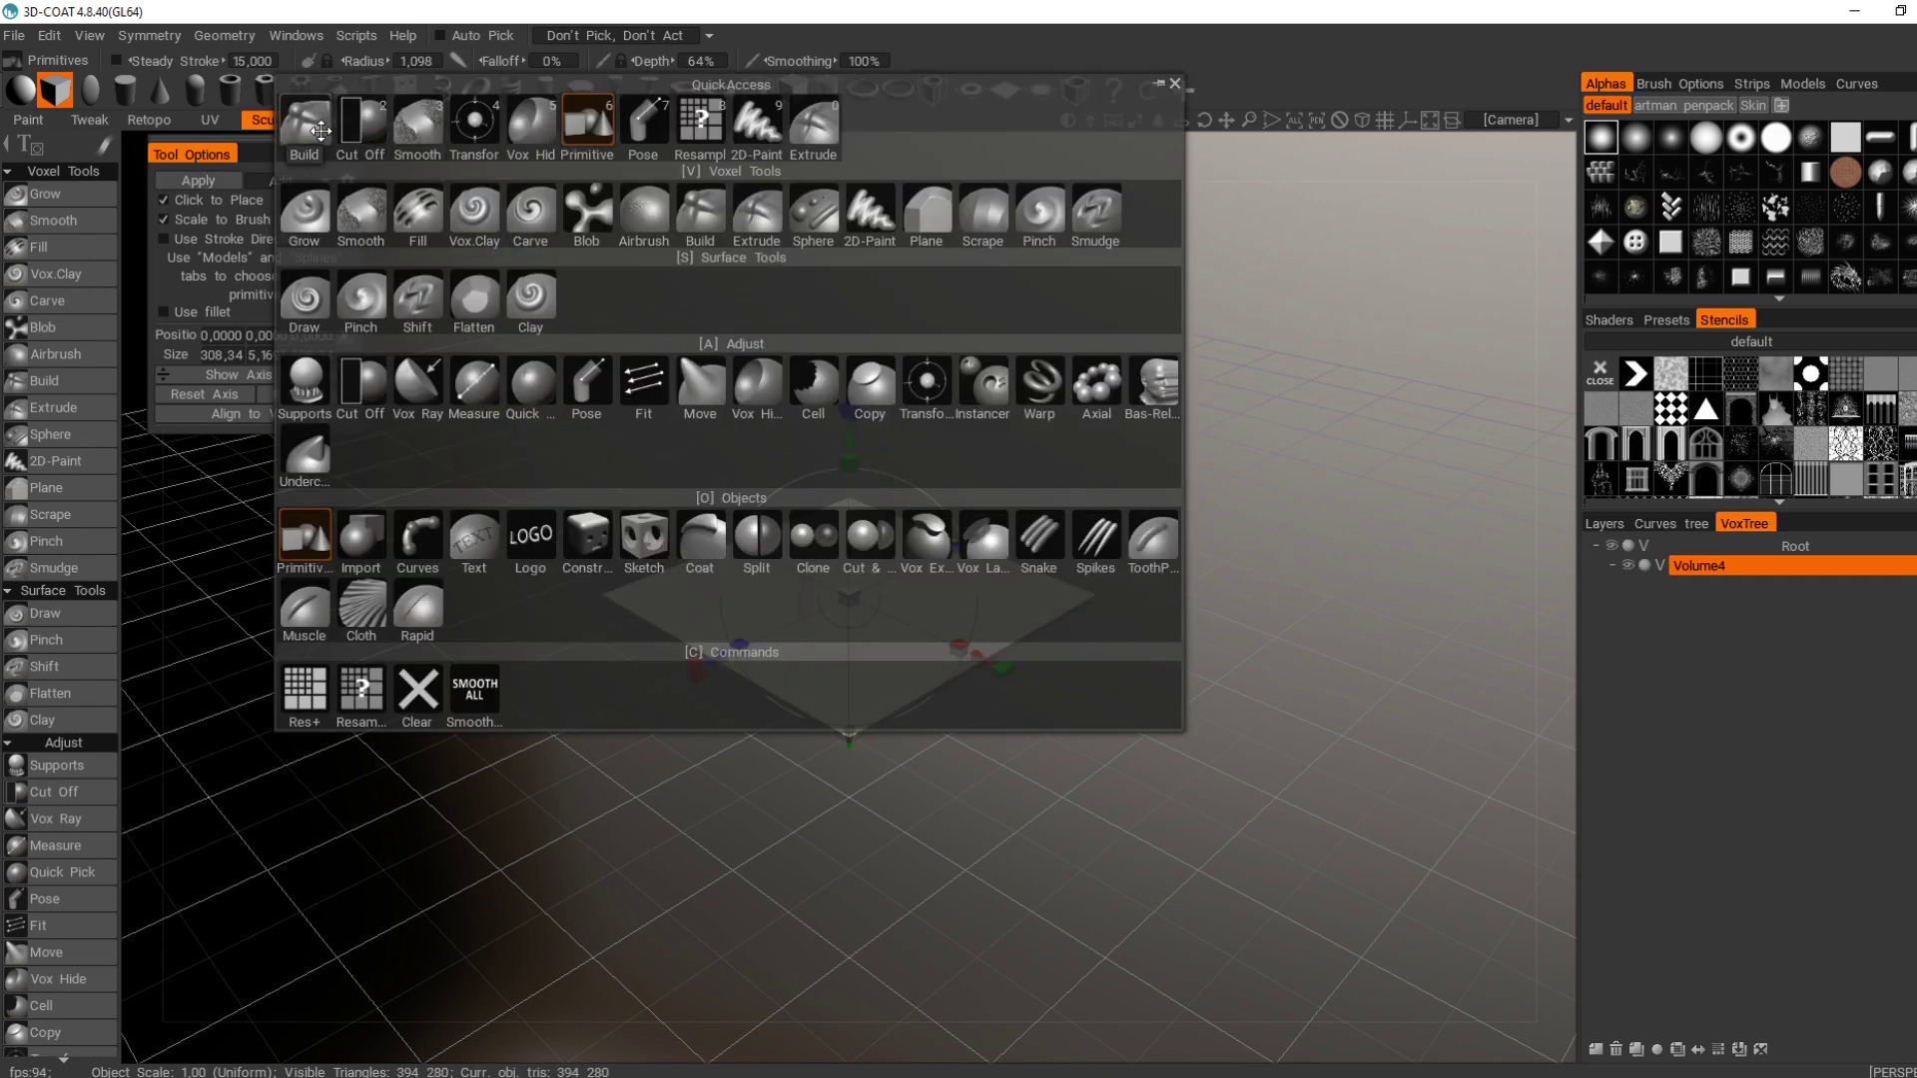
click(319, 130)
drag(1146, 448, 1062, 615)
right_drag(1062, 615, 1155, 590)
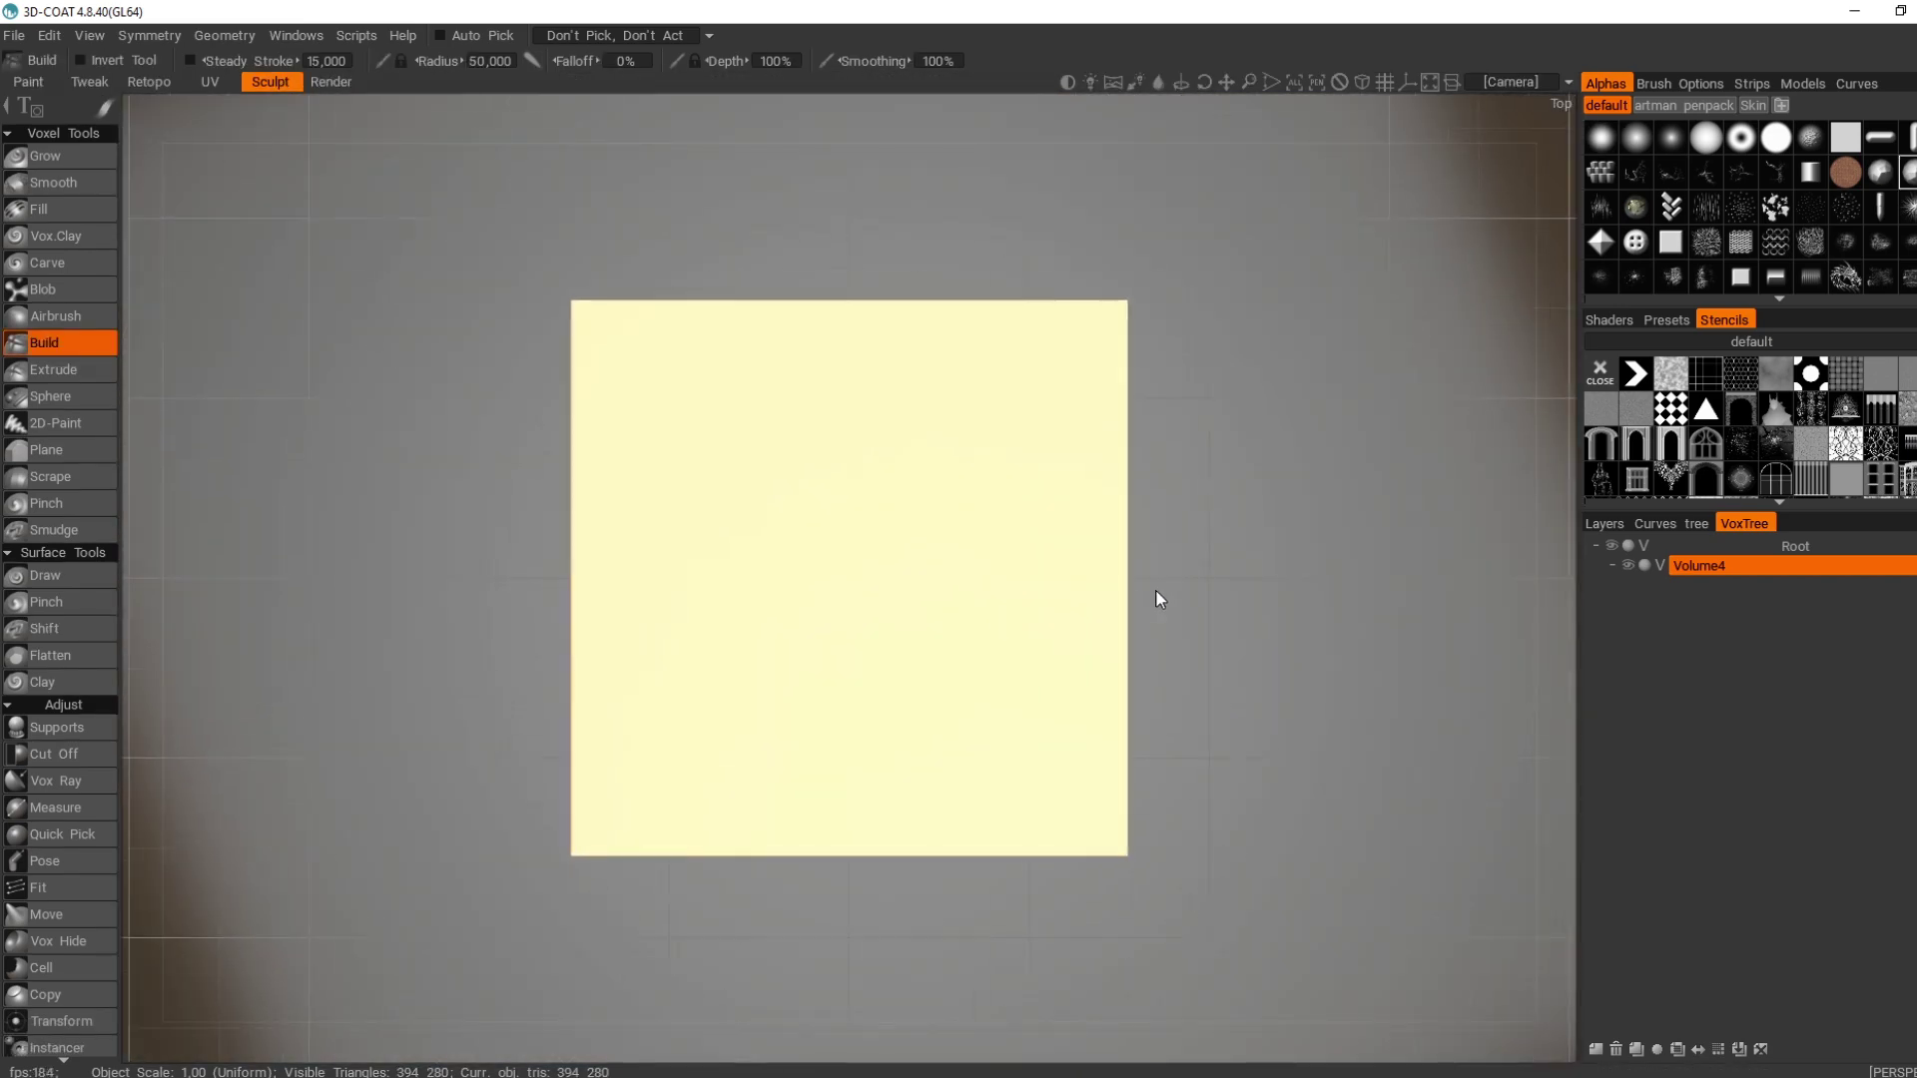
scroll(1156, 590, up, 2)
scroll(895, 573, down, 4)
scroll(835, 590, up, 2)
click(778, 530)
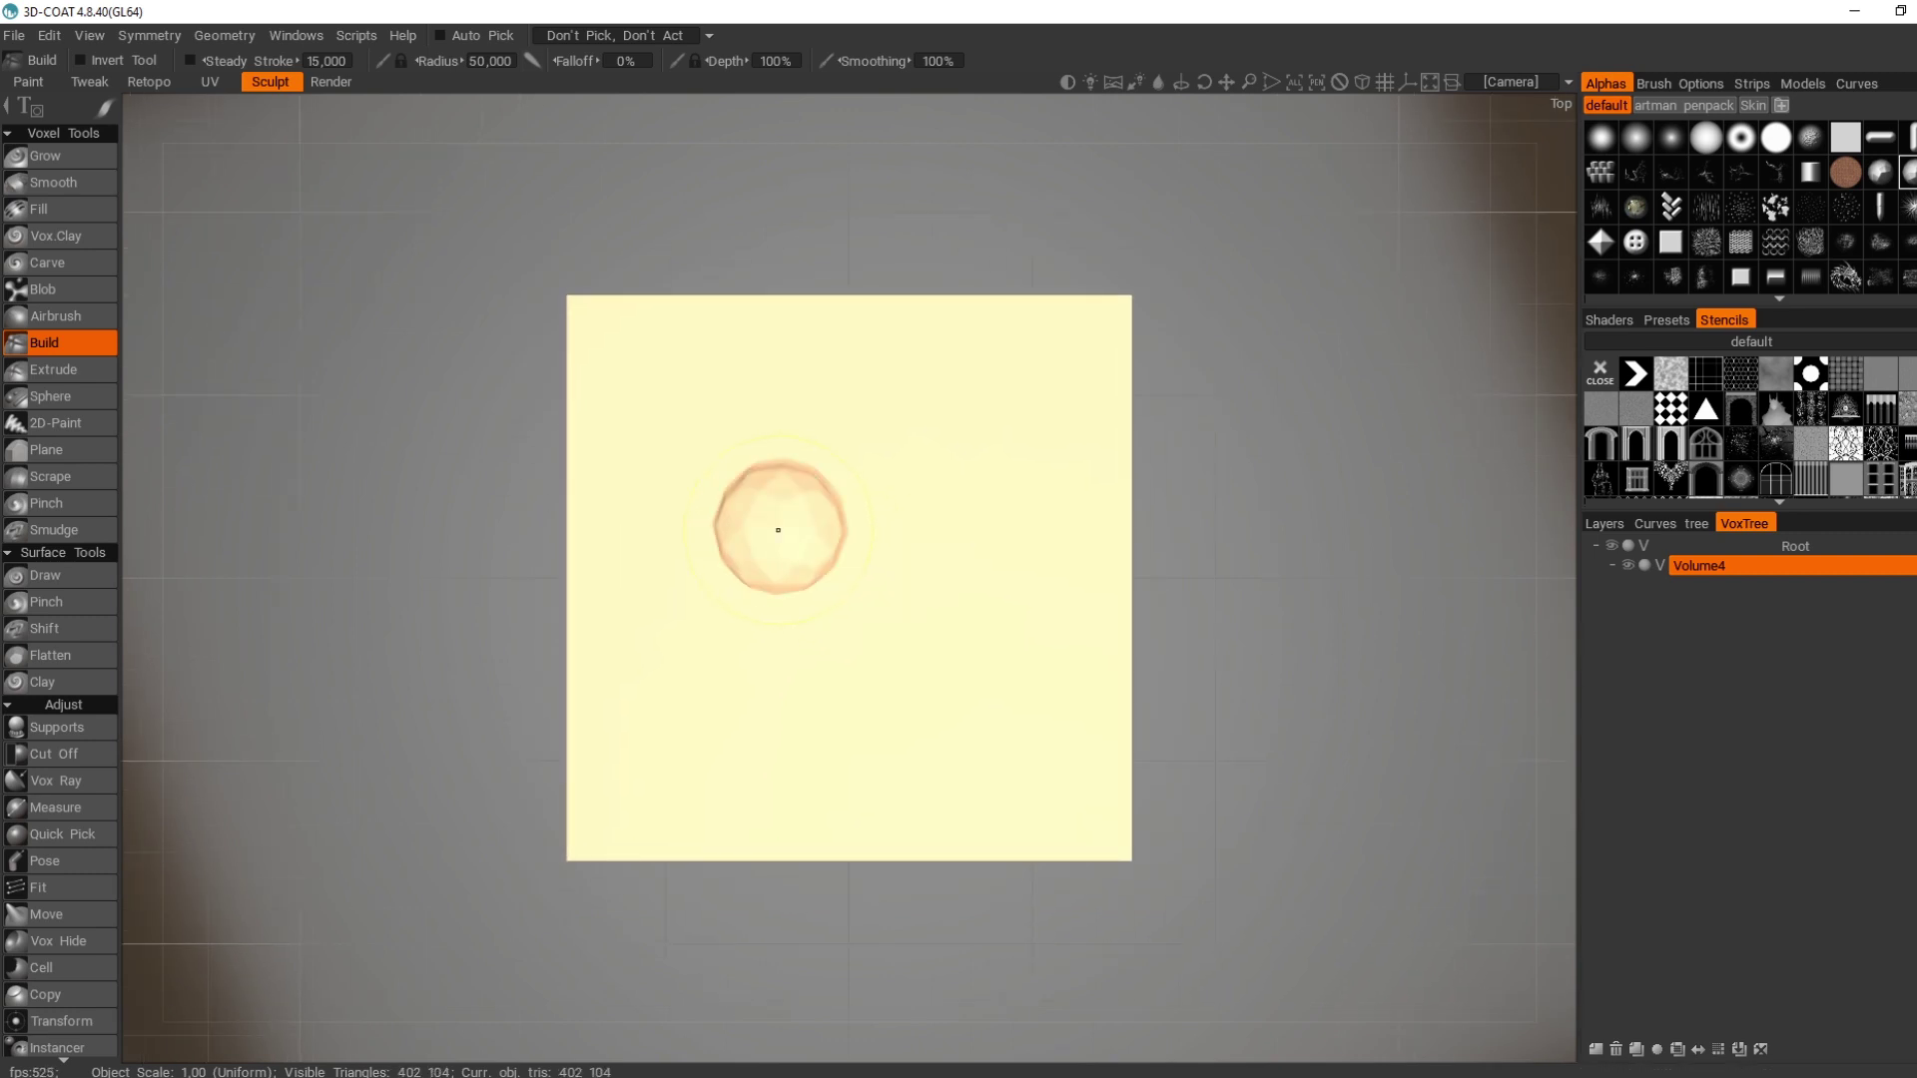
click(878, 555)
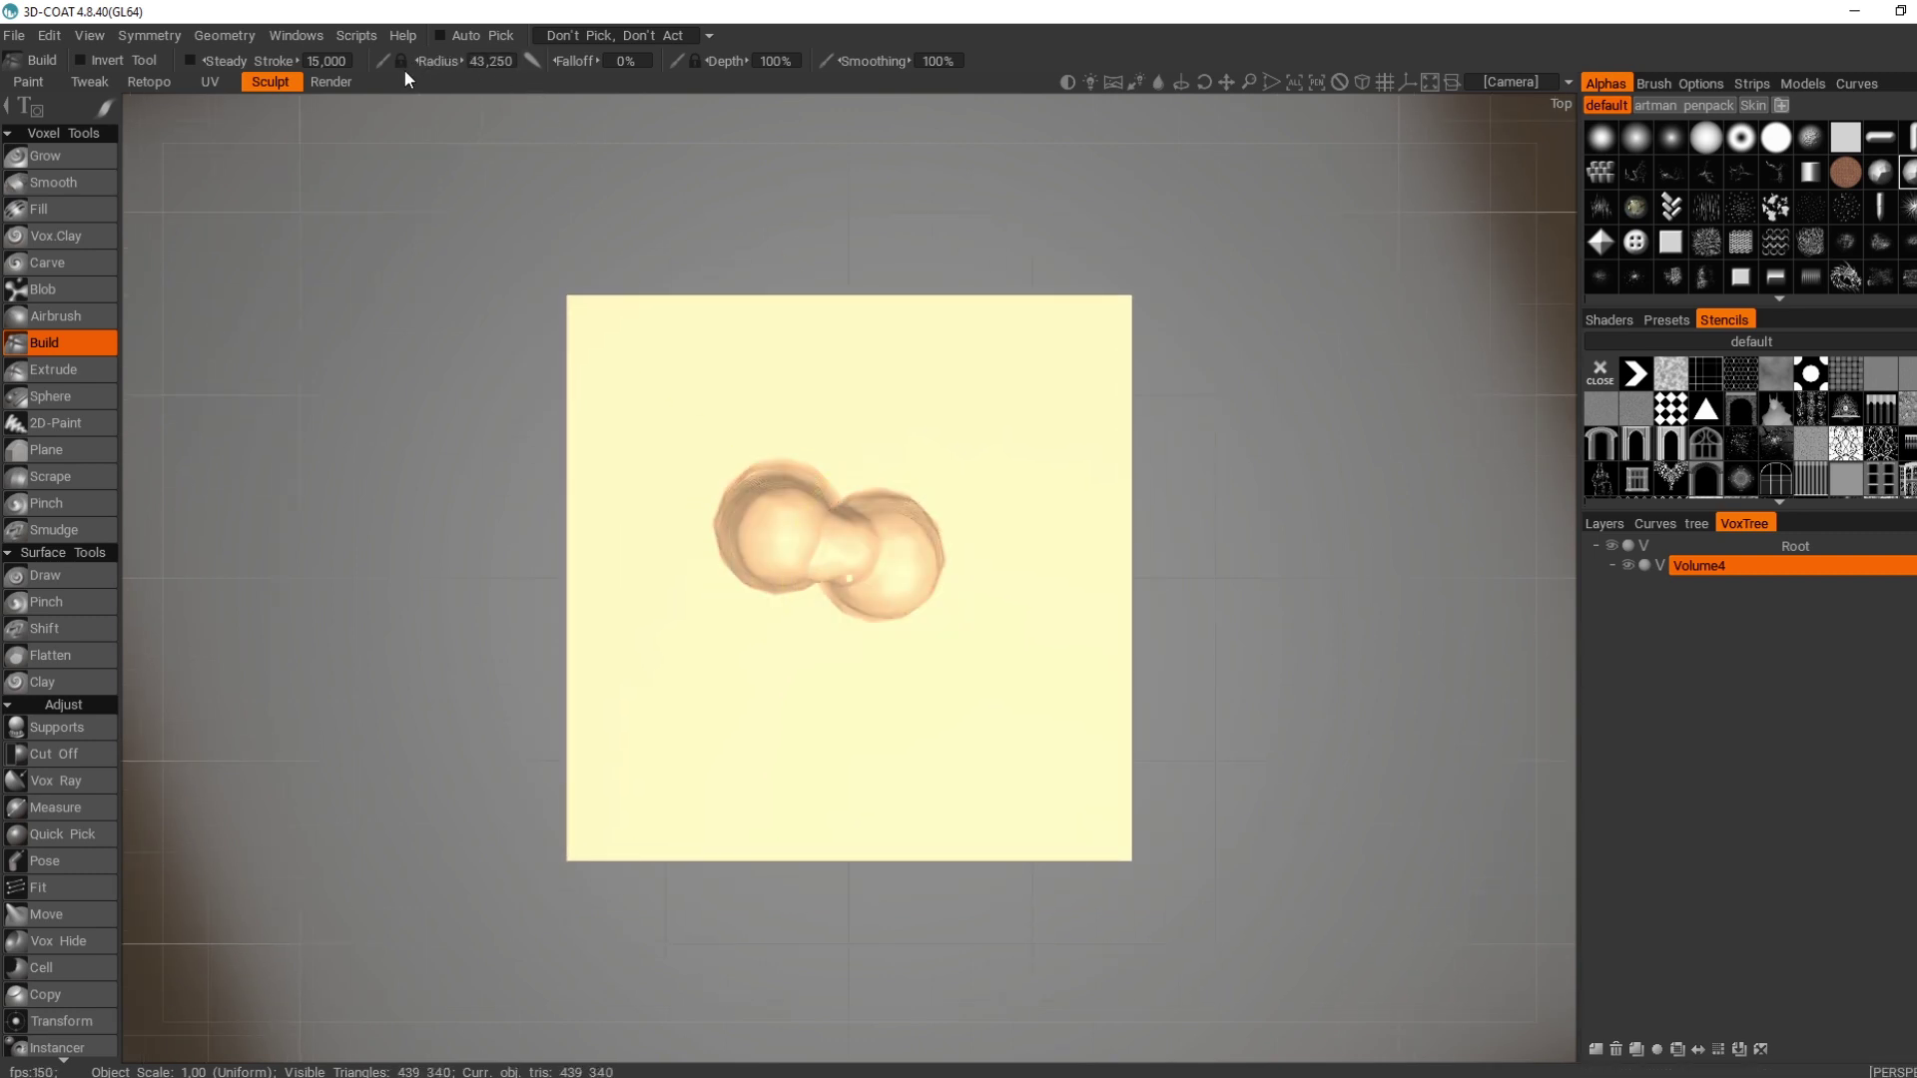
- Set the Build brush radius to 32.25 and add smaller blobs along one side of the two large ones
click(808, 624)
click(736, 631)
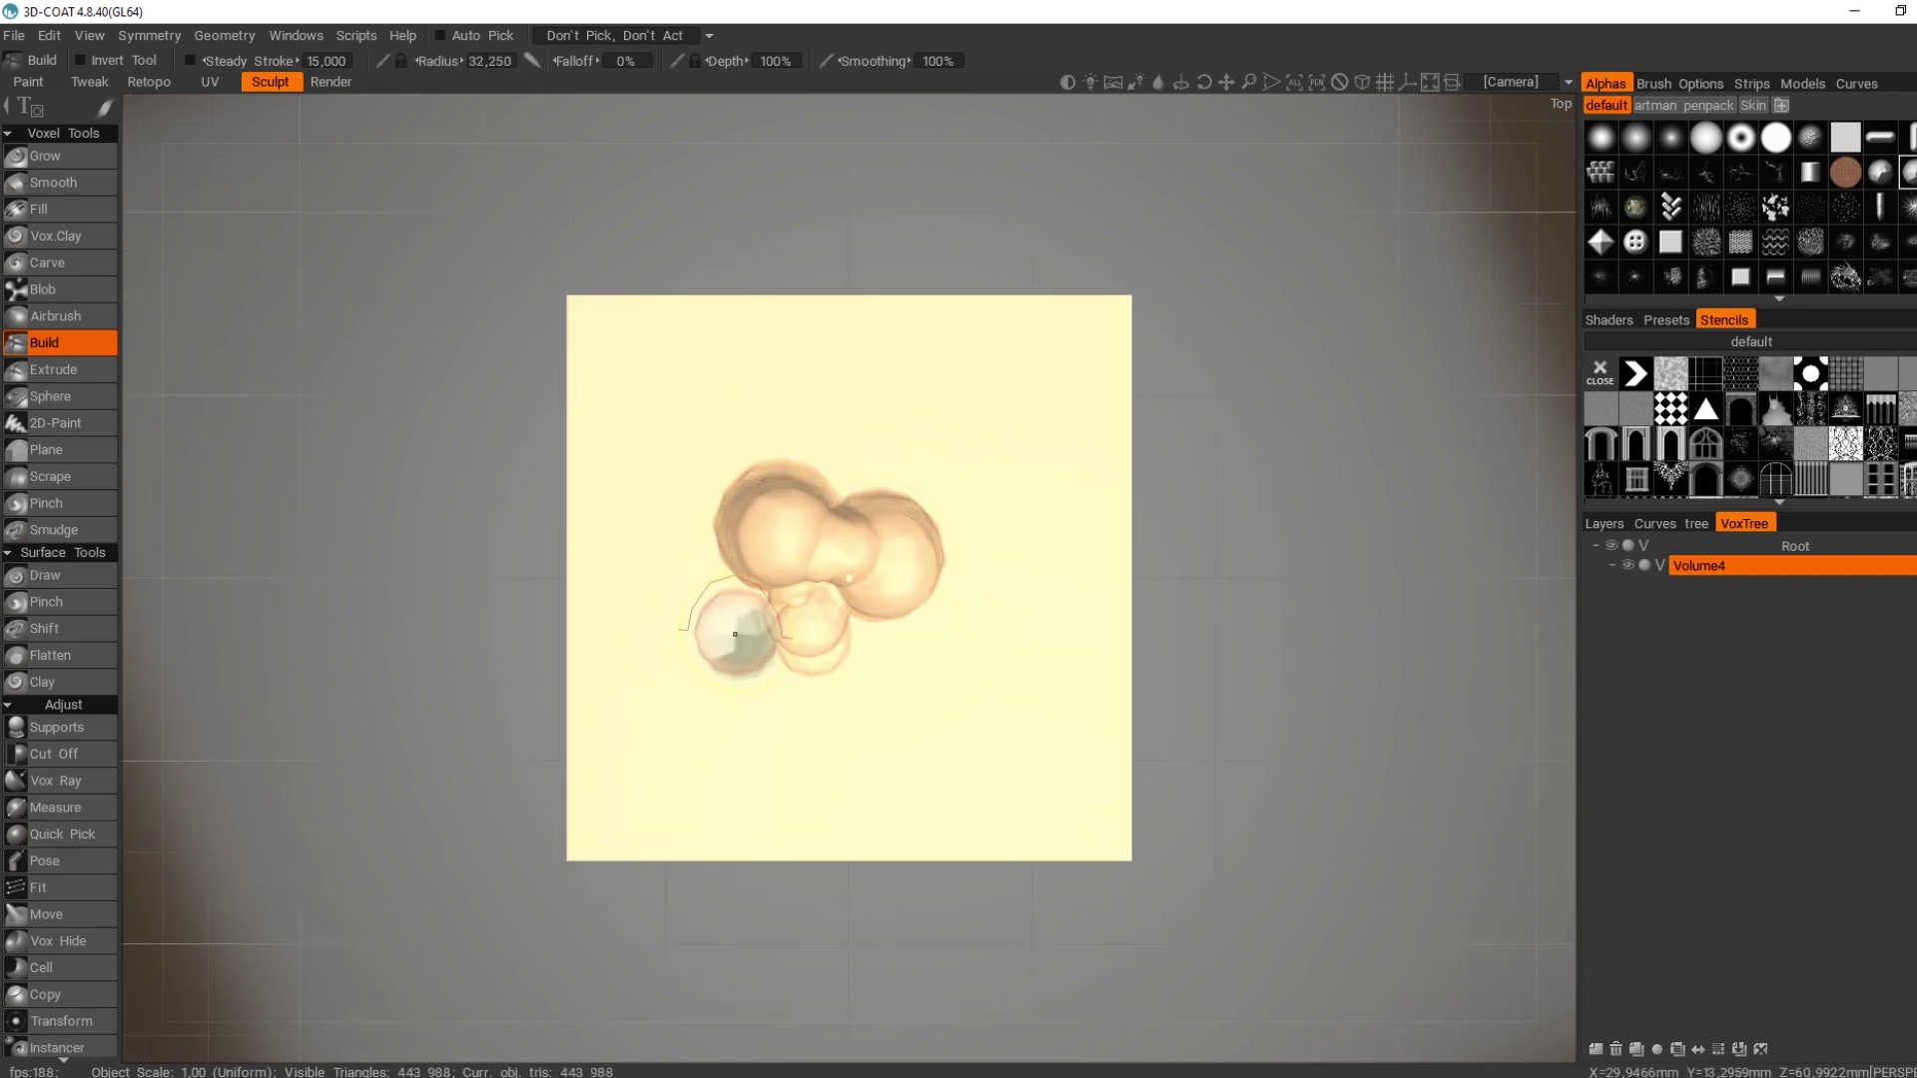
click(829, 622)
click(881, 647)
click(891, 646)
- Add more Build strokes to the cluster, undo the last one, and place further blobs at its middle and outer side
mouse_move(1183, 659)
mouse_down()
mouse_move(1185, 510)
mouse_move(1178, 549)
mouse_up()
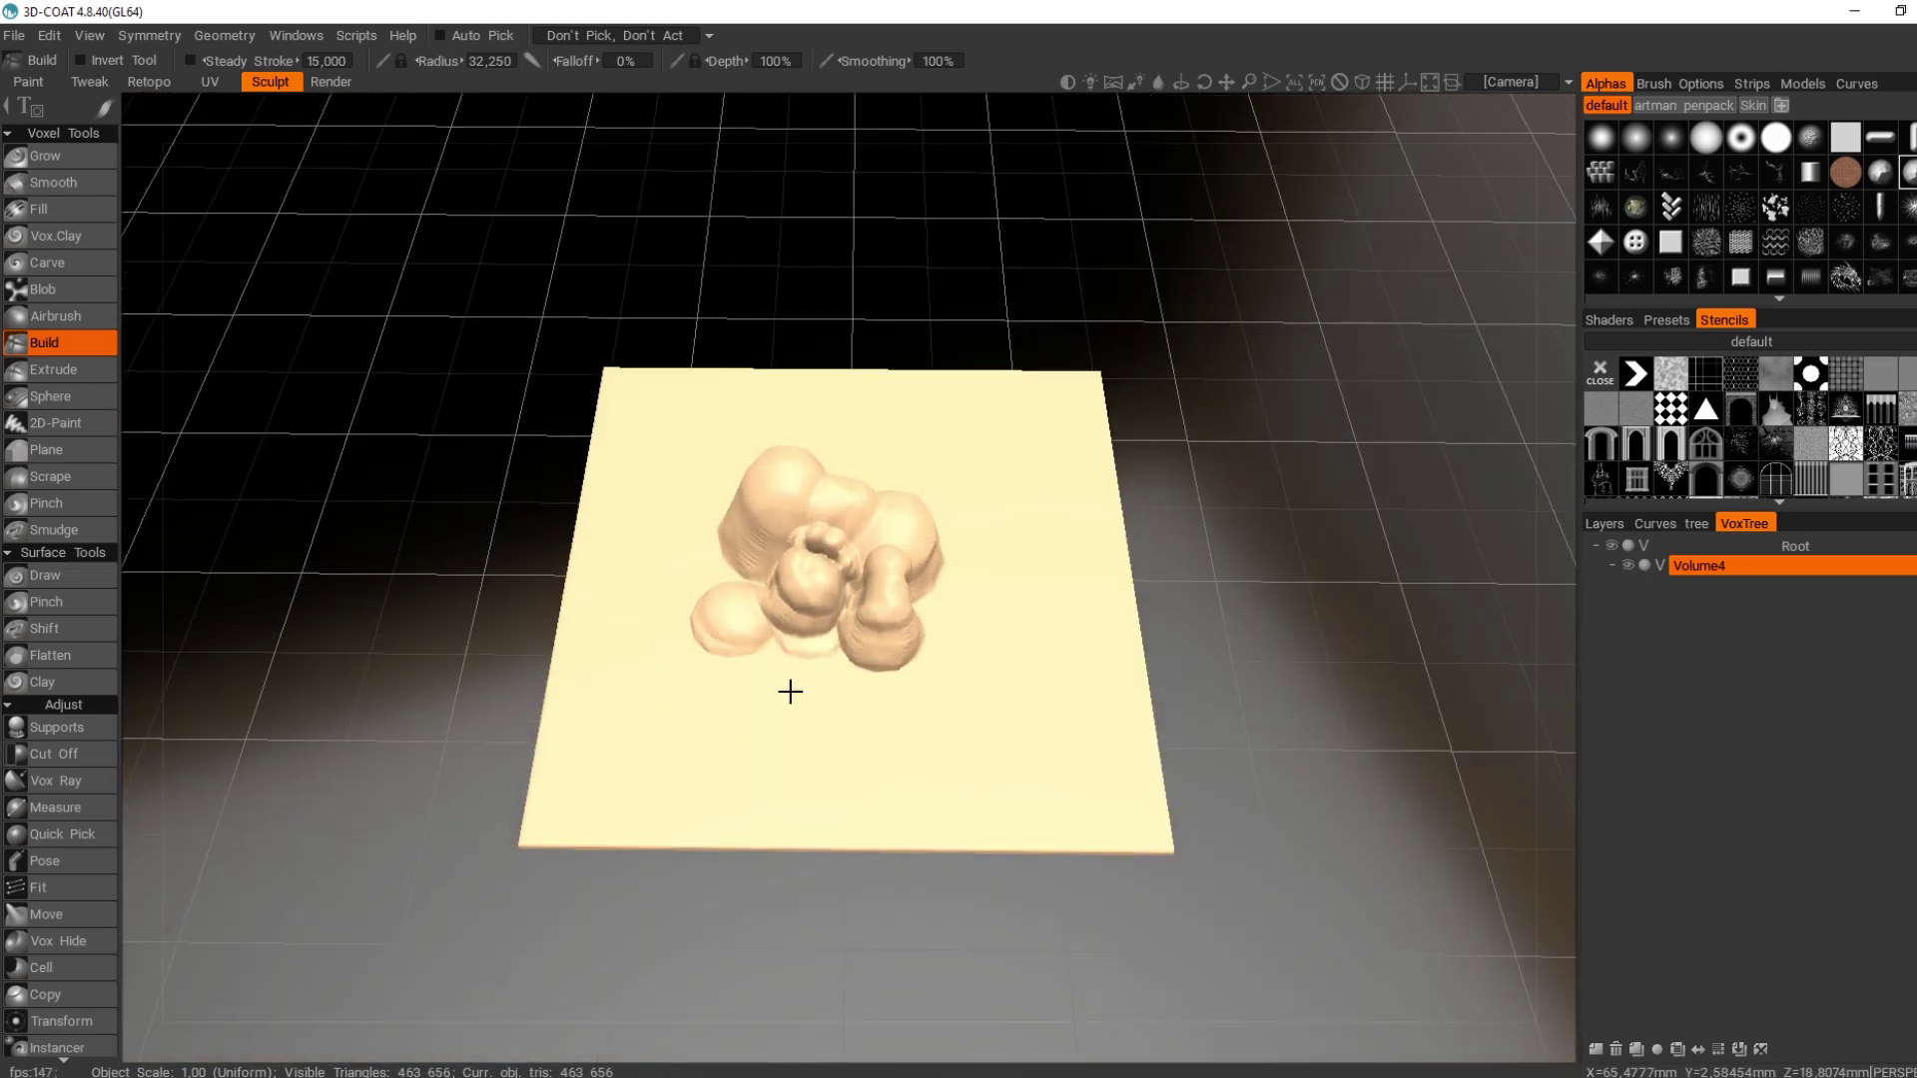
click(788, 675)
mouse_move(793, 673)
mouse_down()
mouse_move(839, 641)
mouse_move(845, 577)
mouse_up()
drag(1158, 489, 1118, 613)
key(ctrl+z)
click(835, 591)
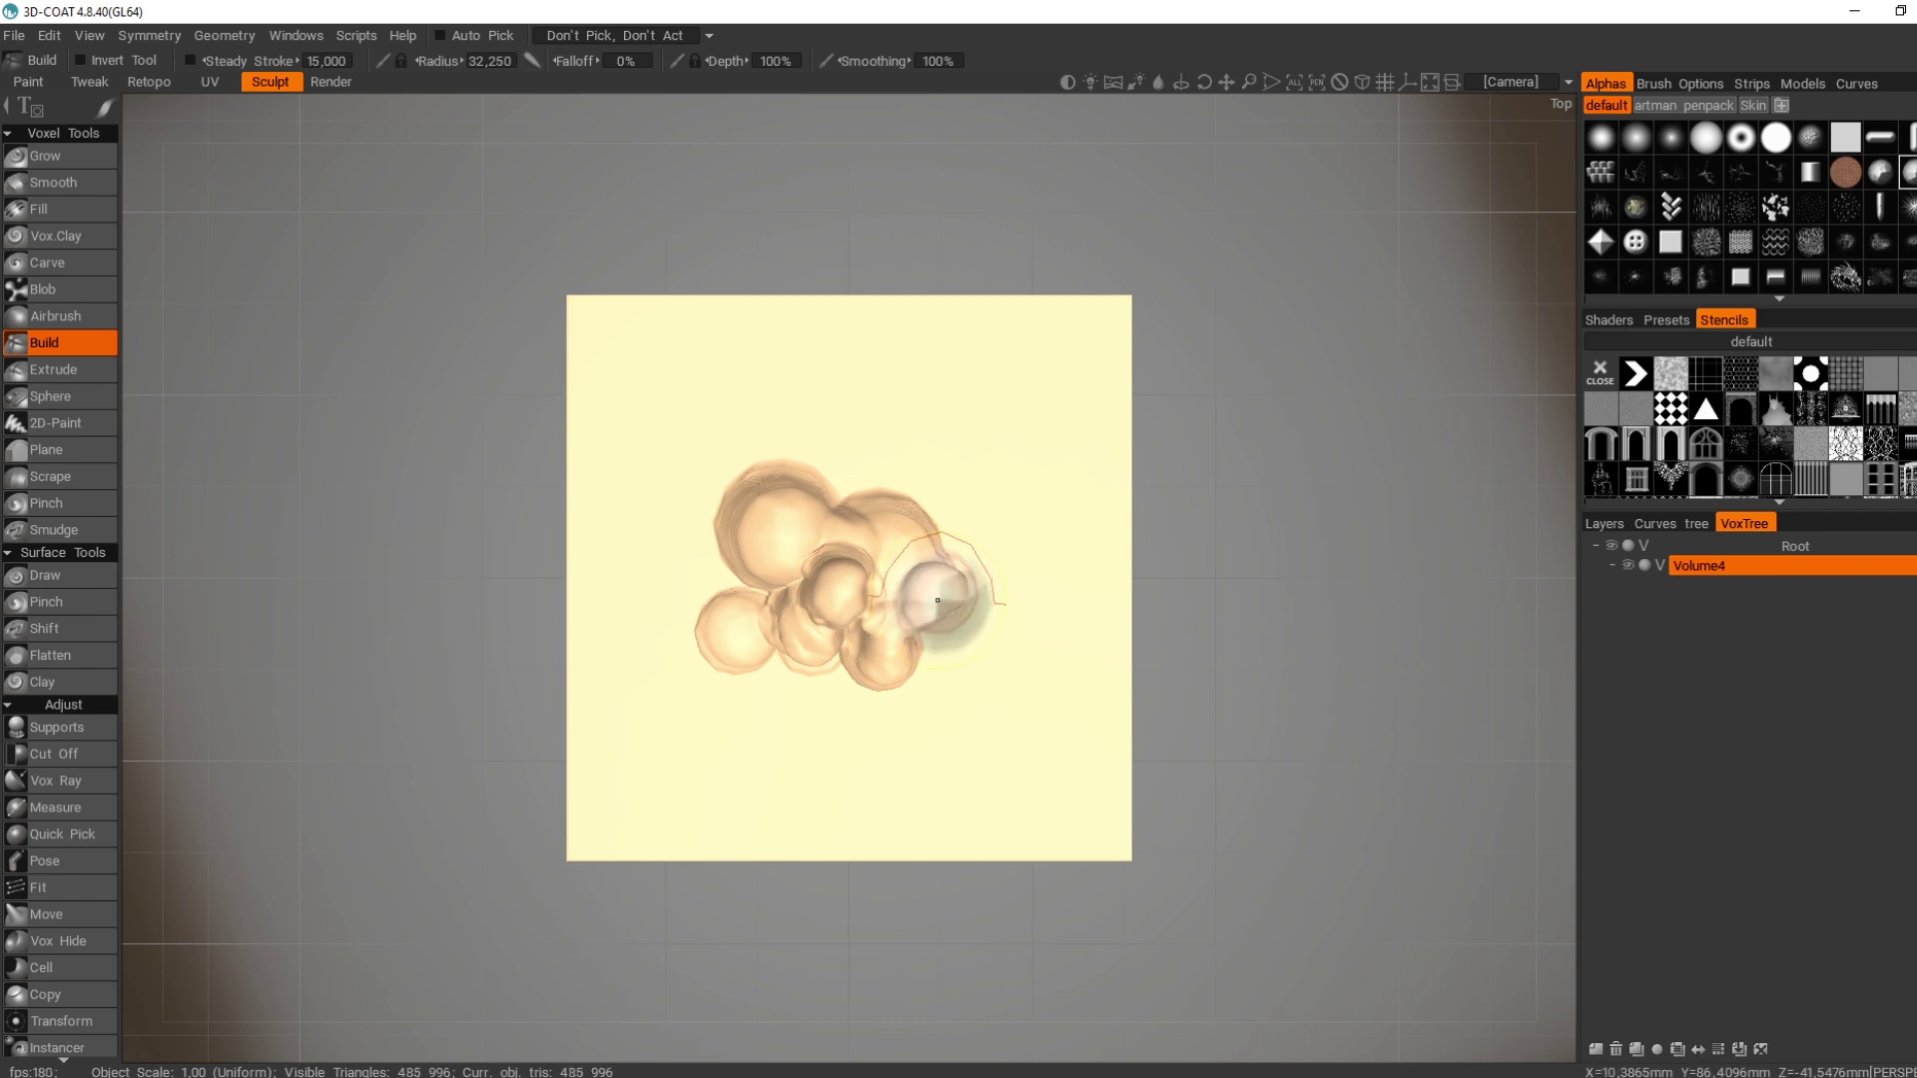
click(934, 594)
- Try several shaders on the volume and assign the olive-green one
click(1608, 319)
click(1687, 397)
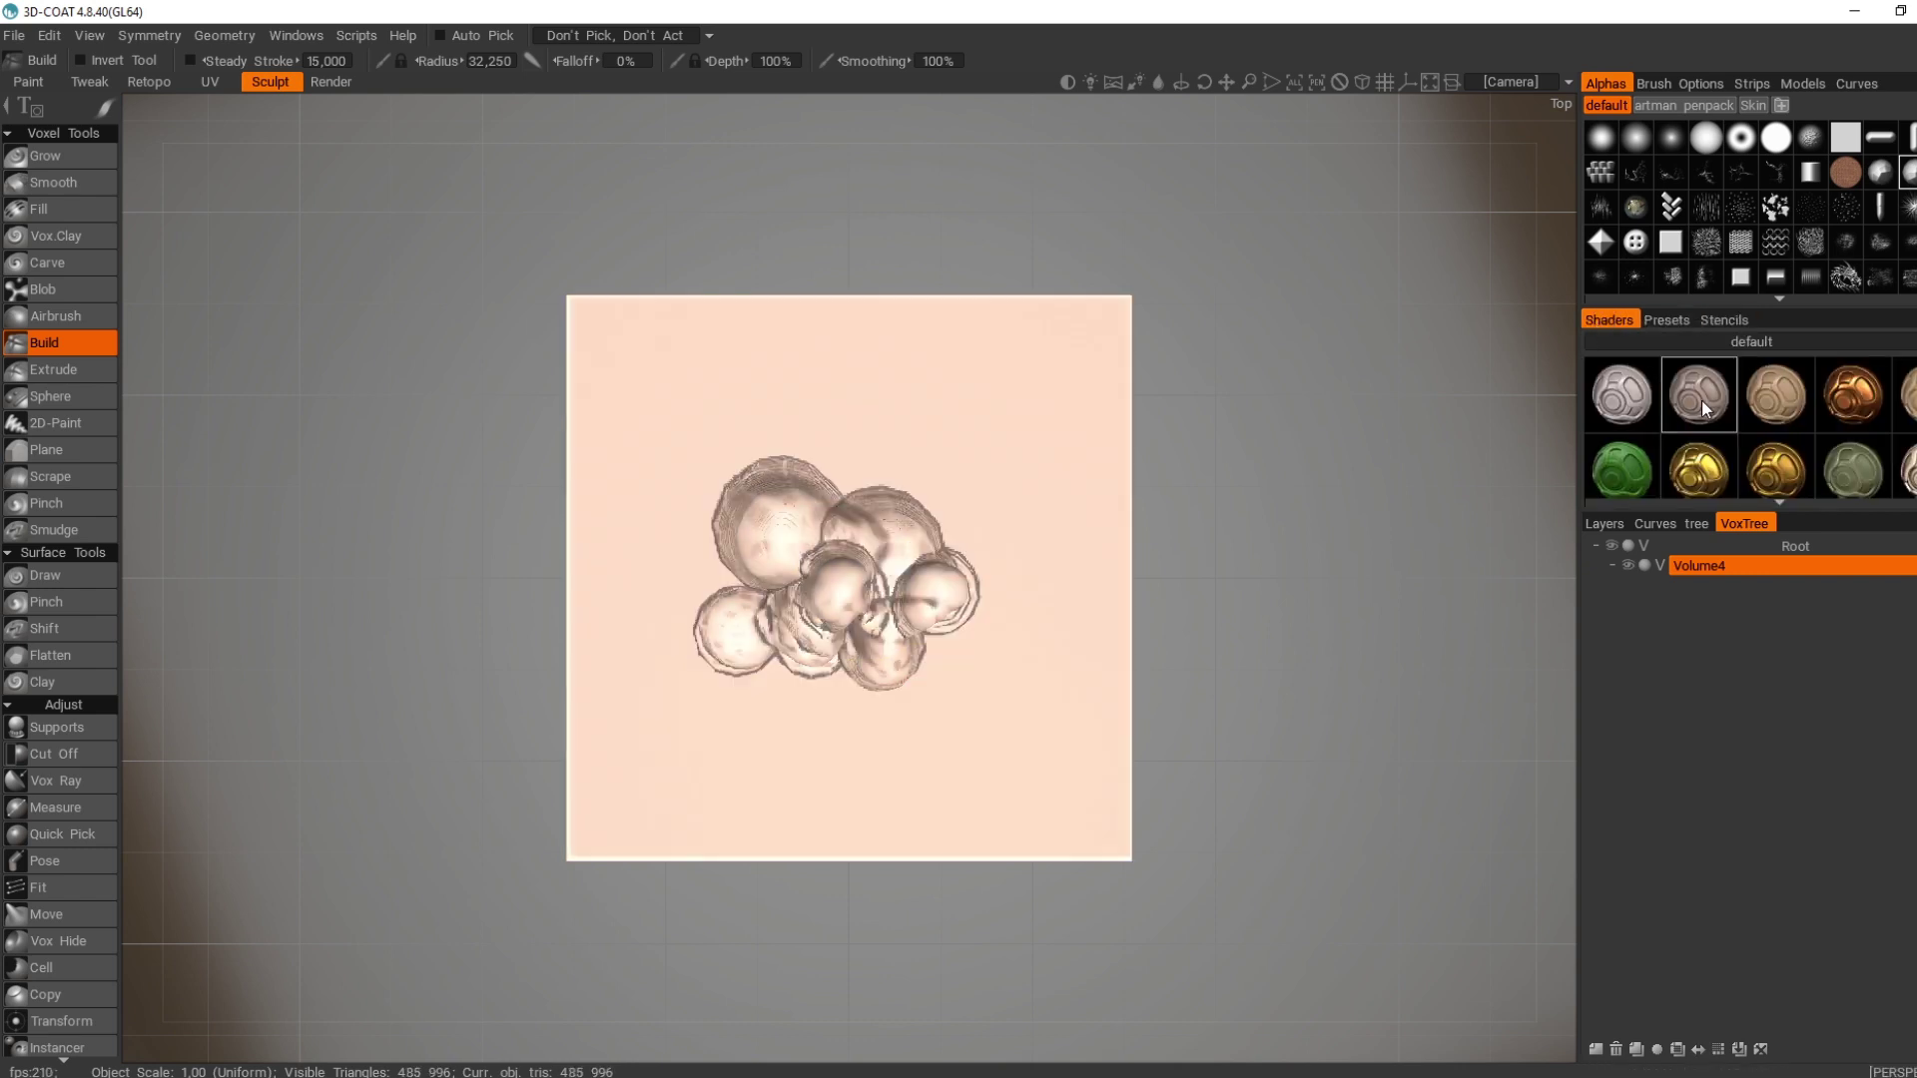
click(1640, 414)
scroll(1872, 445, down, 1)
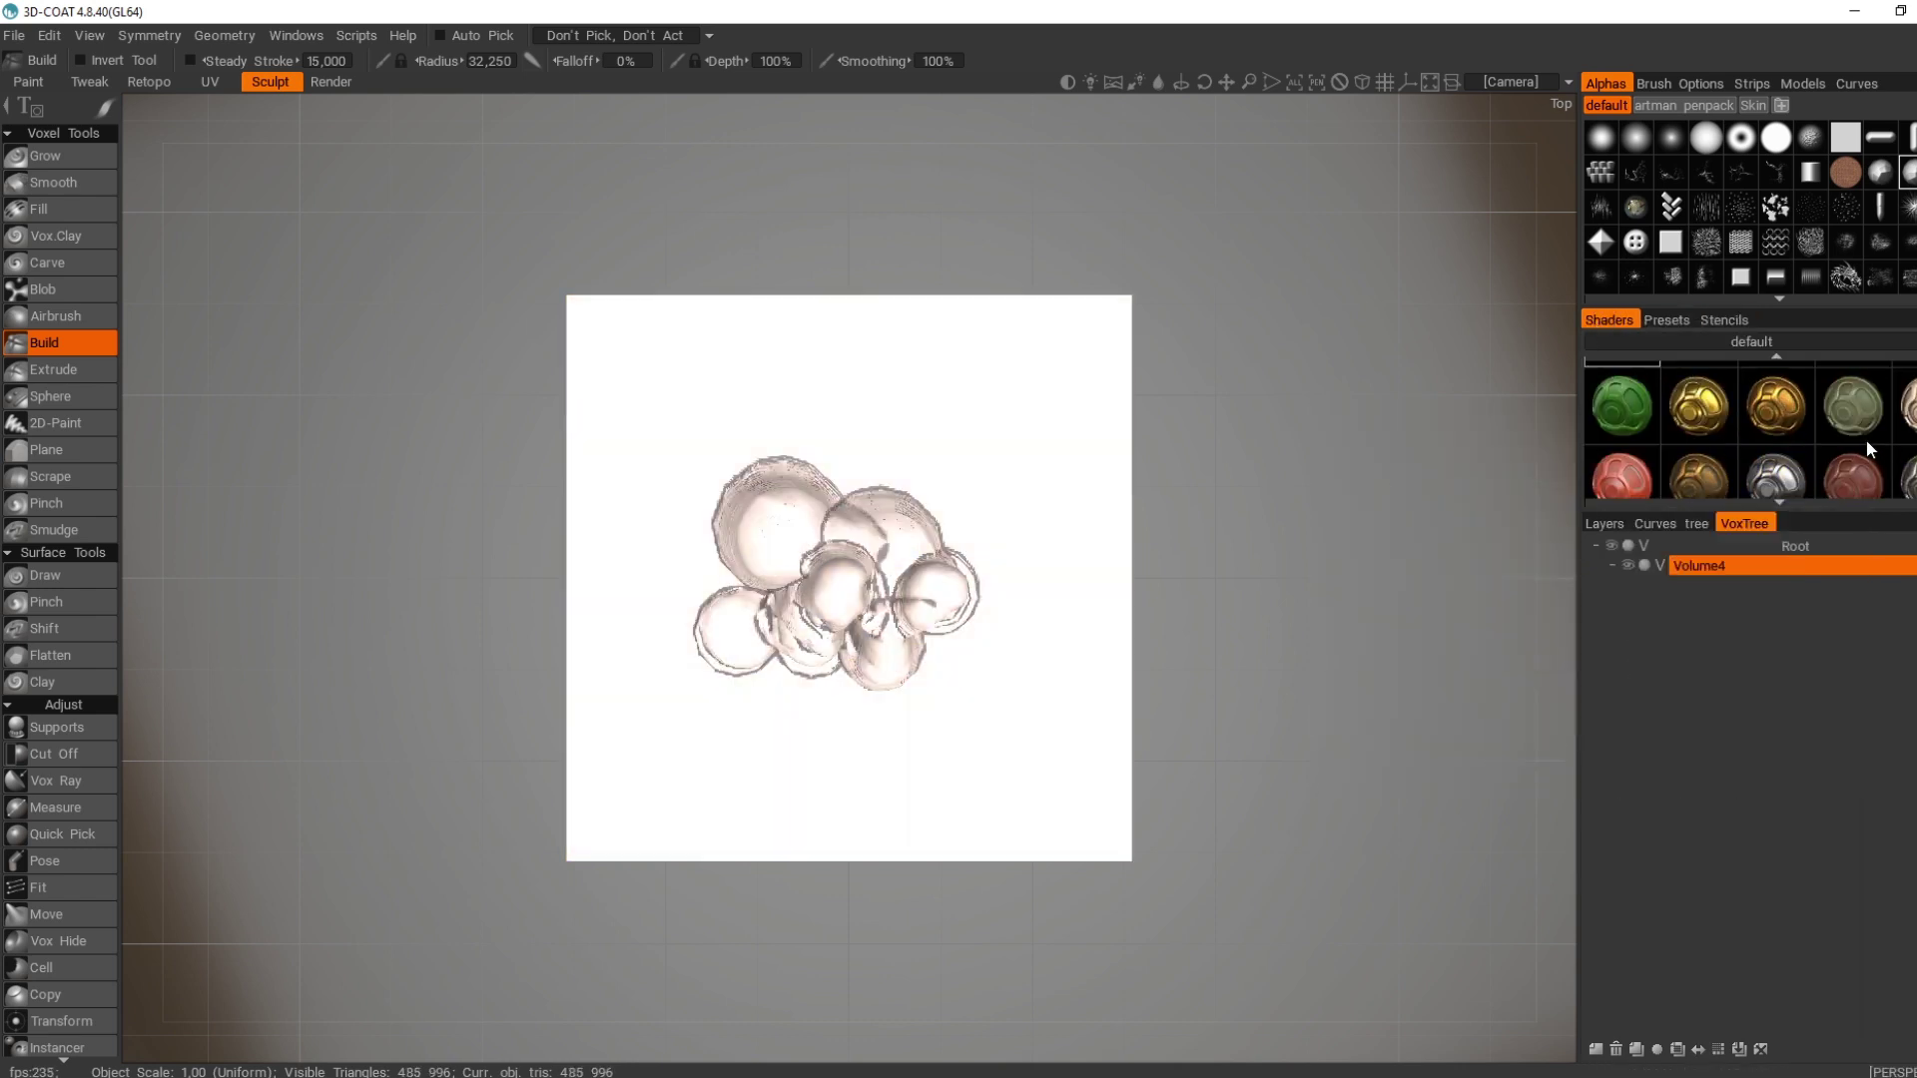
click(1866, 439)
- Build more blobs onto the cluster and raise a tall rounded column from its middle
drag(1344, 567, 1186, 589)
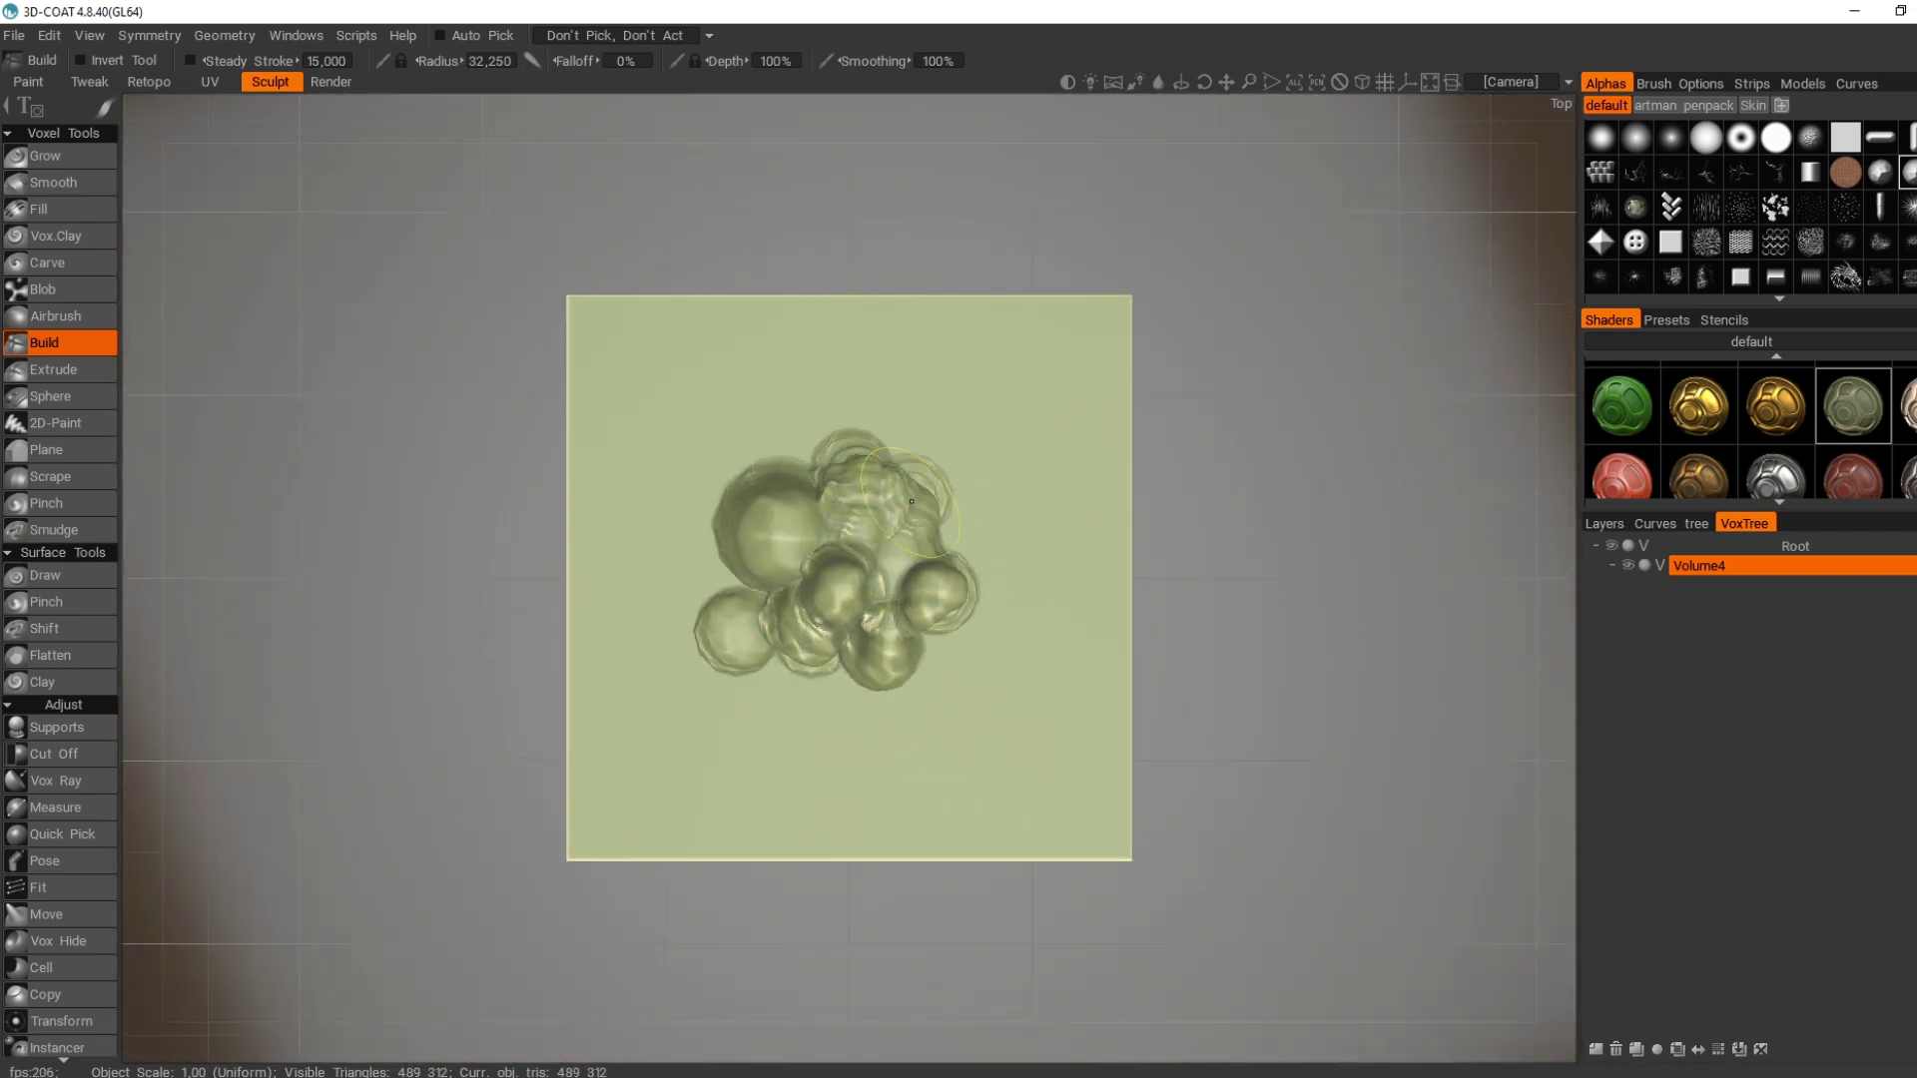
mouse_move(955, 532)
mouse_down()
mouse_move(903, 574)
mouse_move(891, 546)
mouse_up()
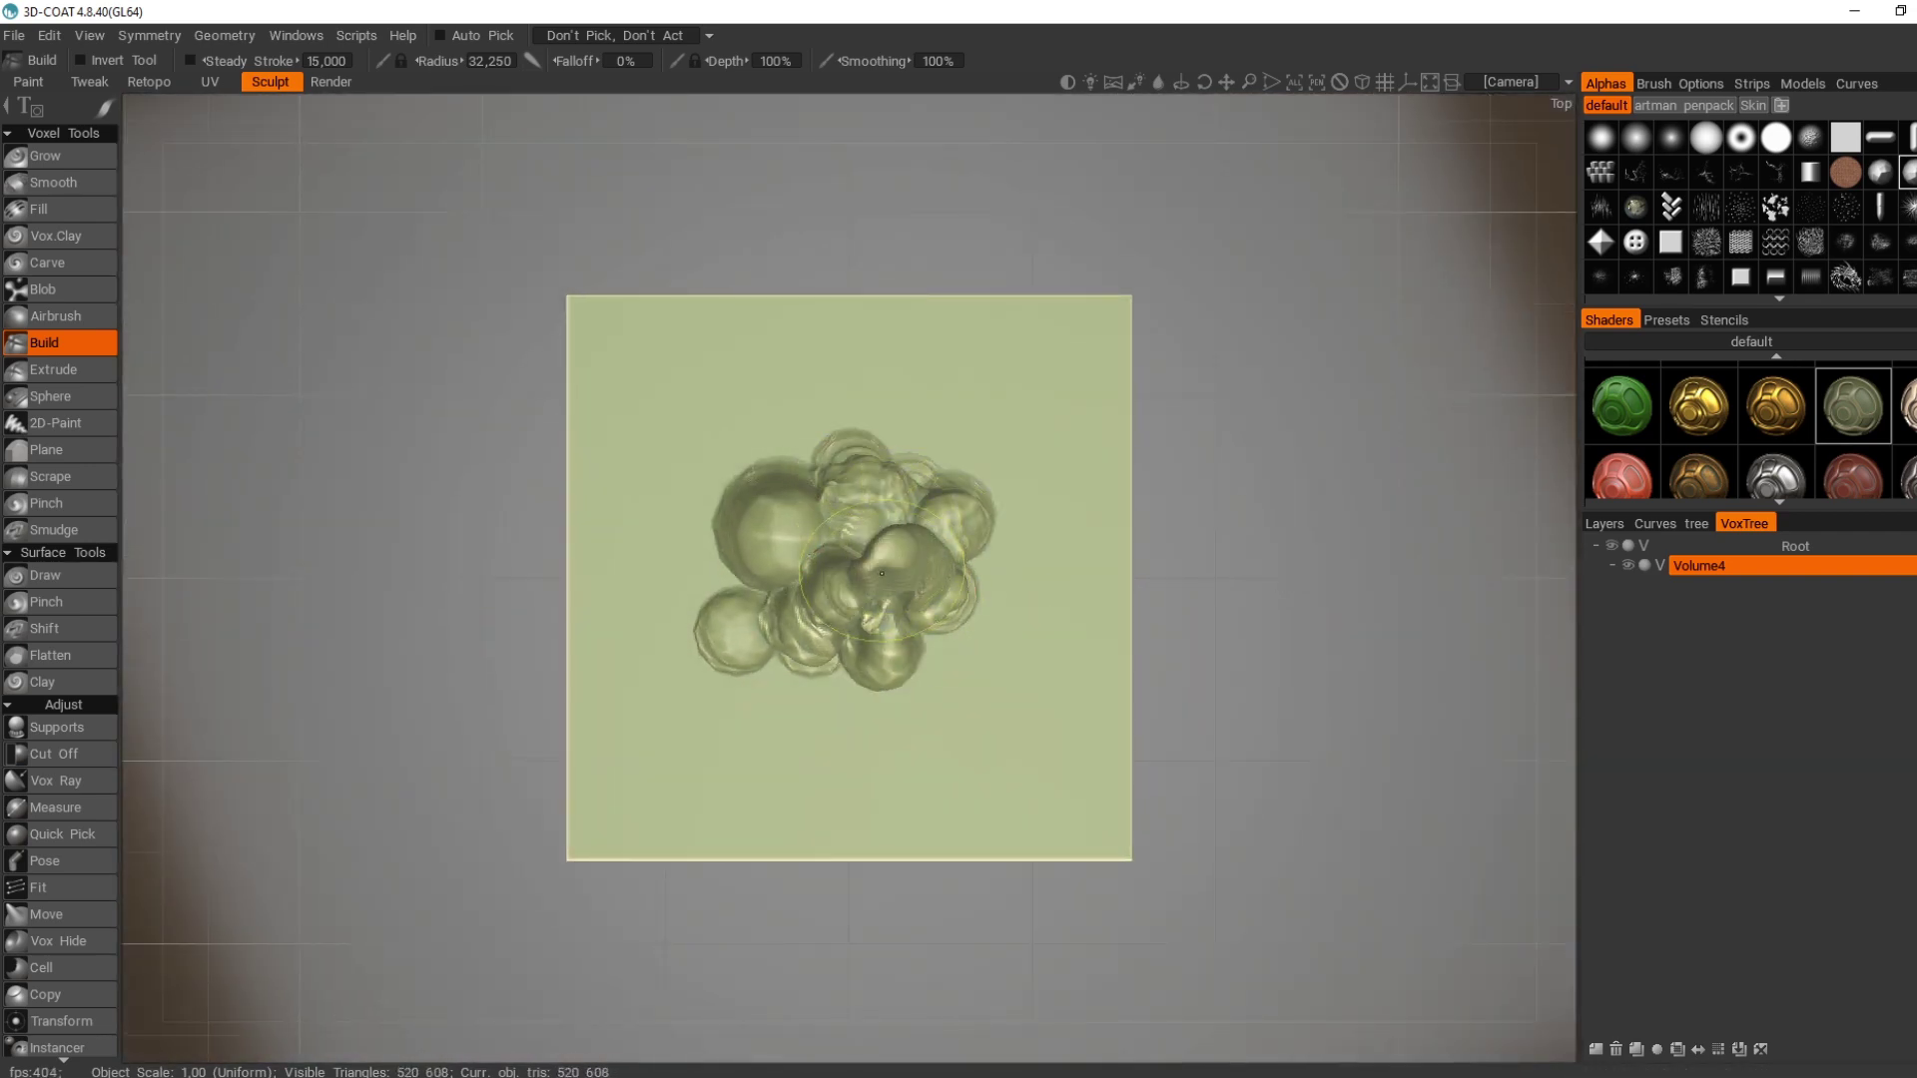
drag(1238, 623, 1123, 788)
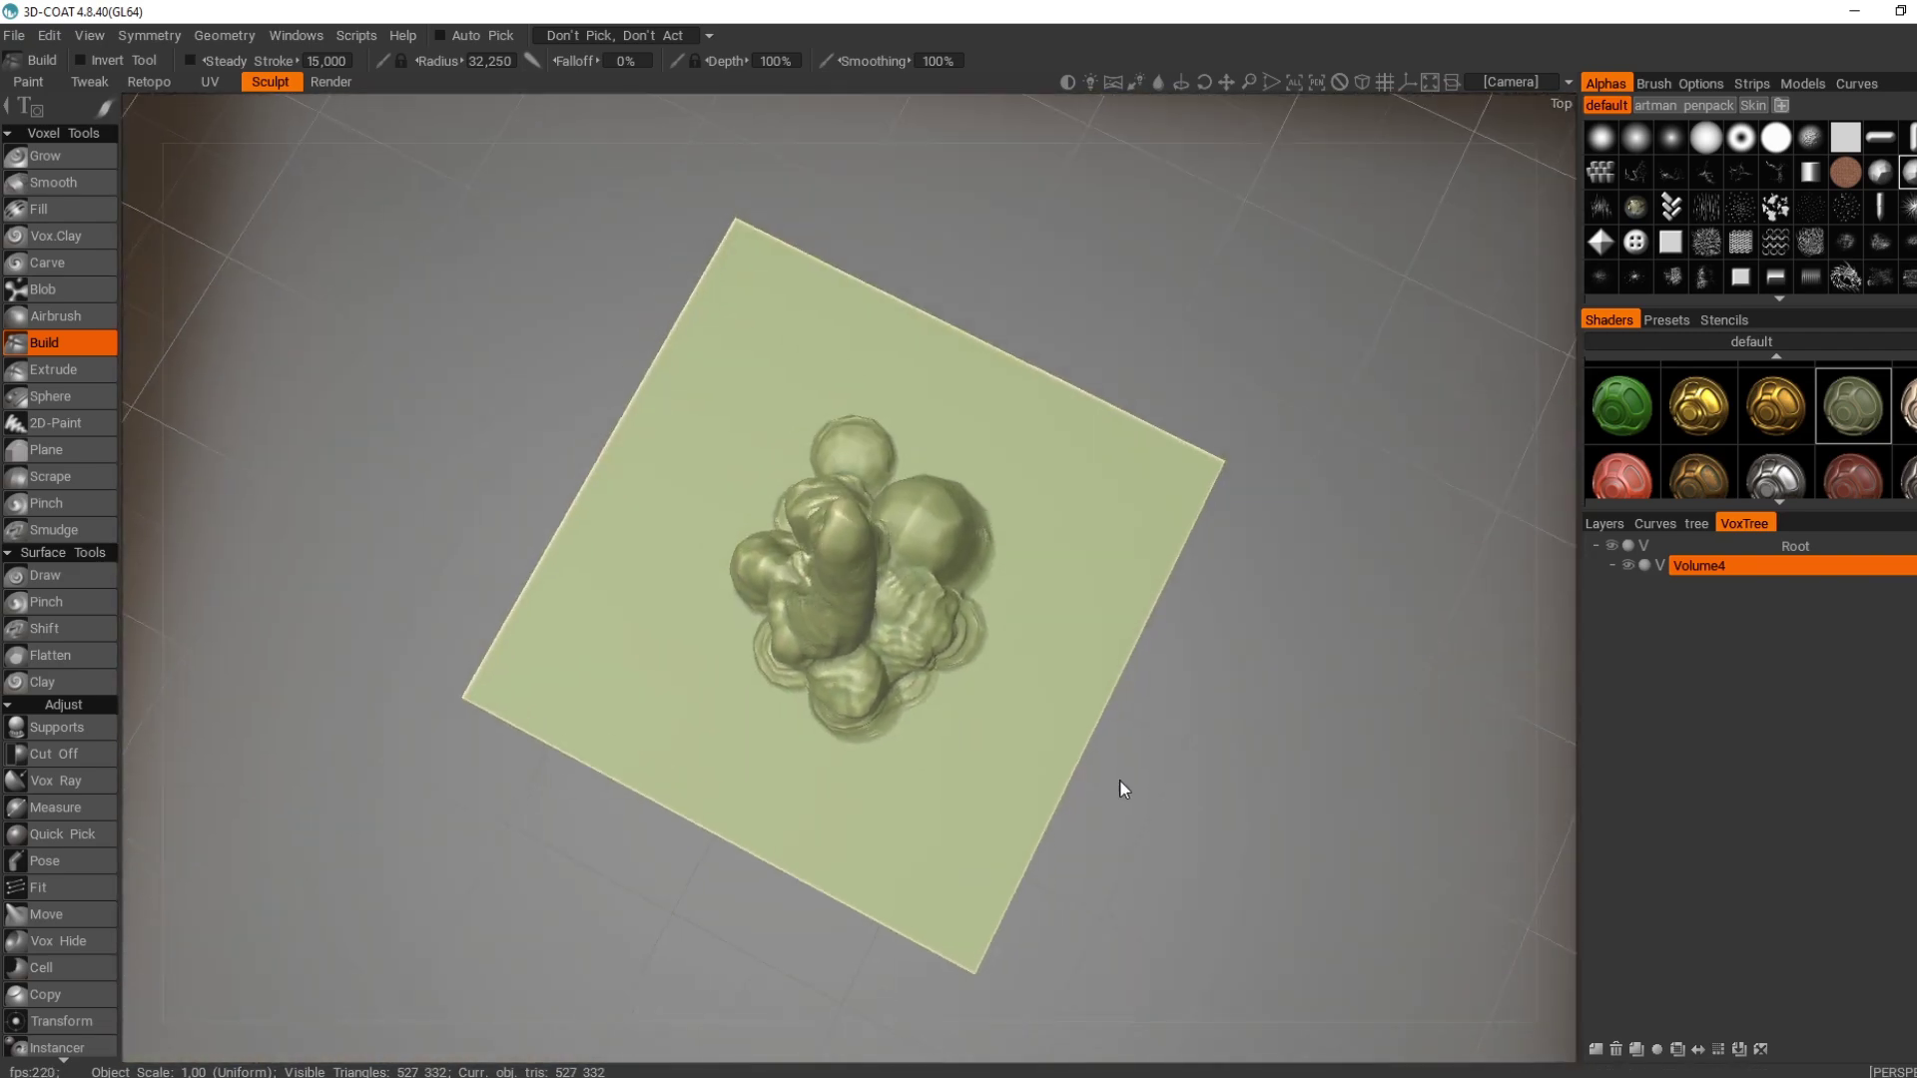
mouse_move(931, 675)
mouse_down()
mouse_move(891, 631)
mouse_move(875, 648)
mouse_up()
mouse_move(1232, 680)
mouse_down()
mouse_move(1270, 459)
mouse_move(1286, 493)
mouse_move(1125, 685)
mouse_move(709, 729)
mouse_move(968, 825)
mouse_move(705, 672)
mouse_up()
drag(941, 710, 1293, 600)
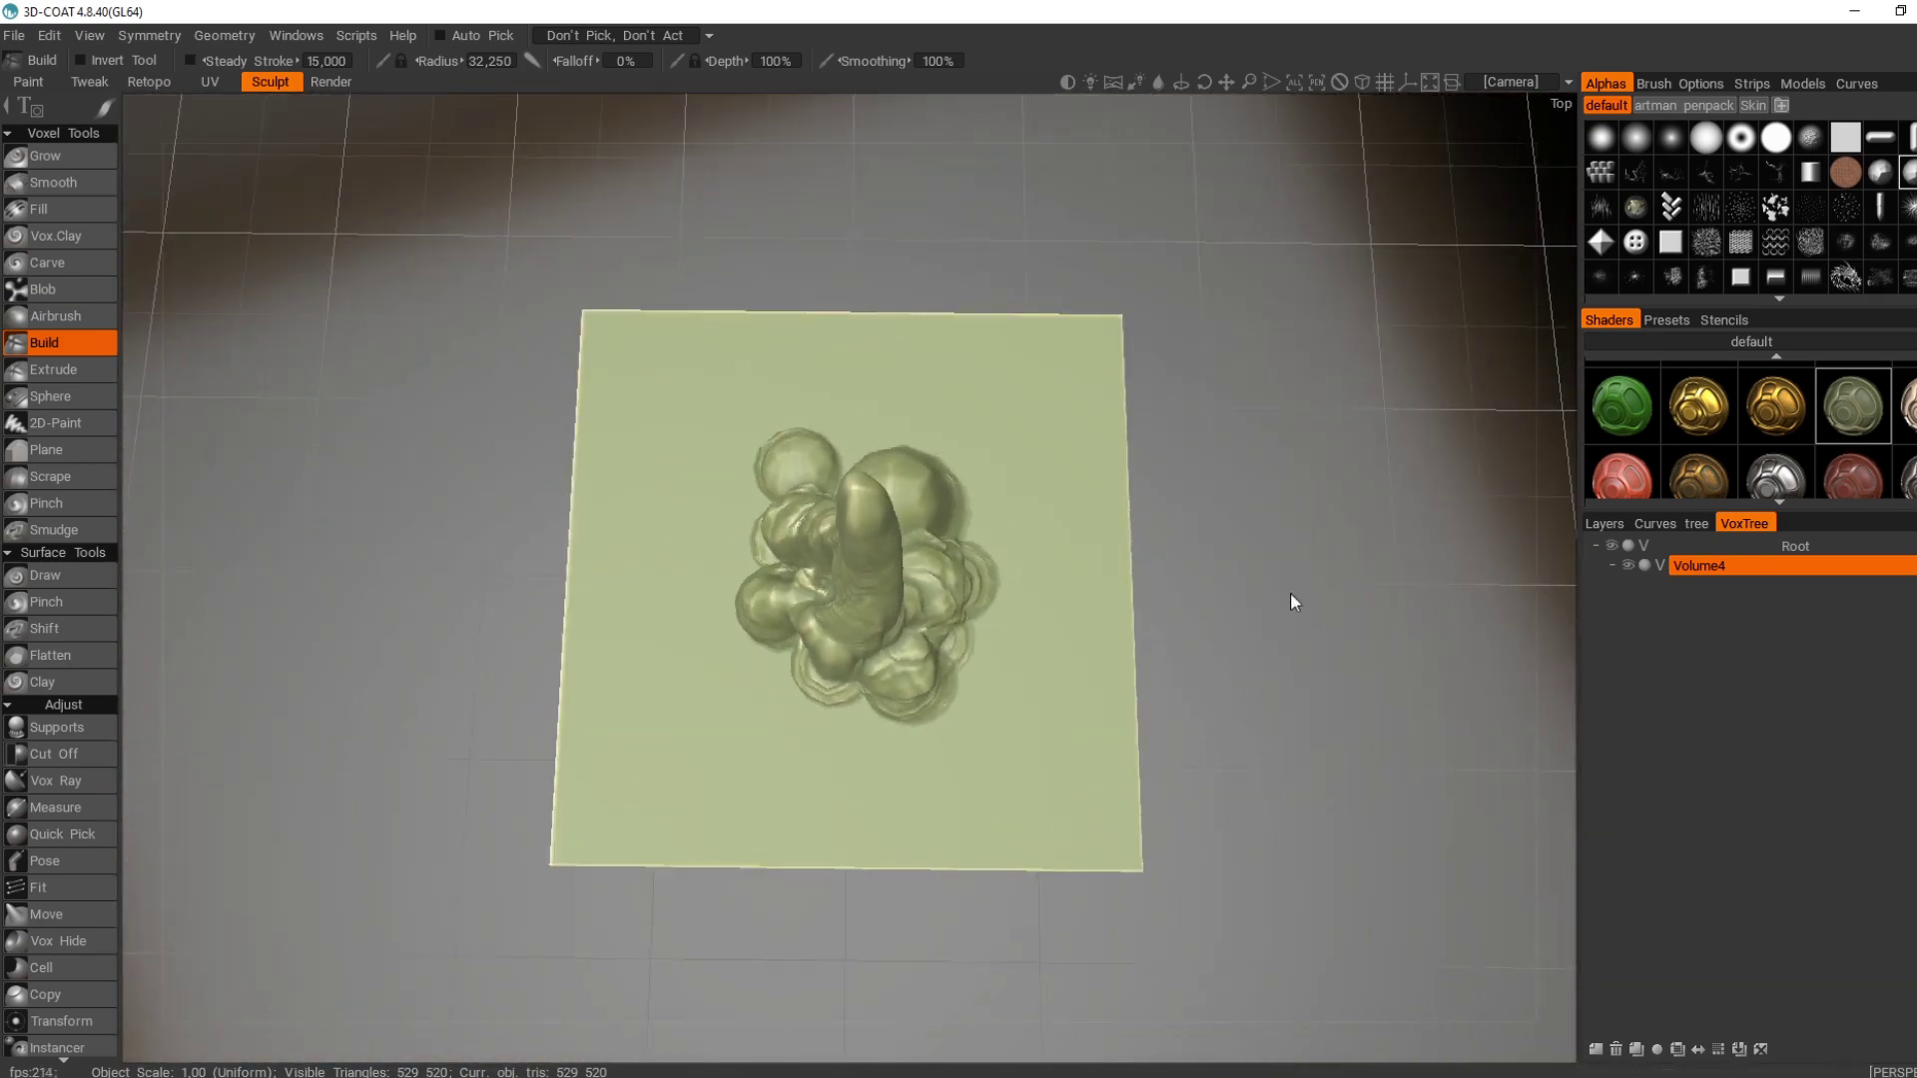
- Set the Build brush to the plain square alpha, radius 29.25 and depth 77%, and carve flat faces into the large dome
click(1670, 243)
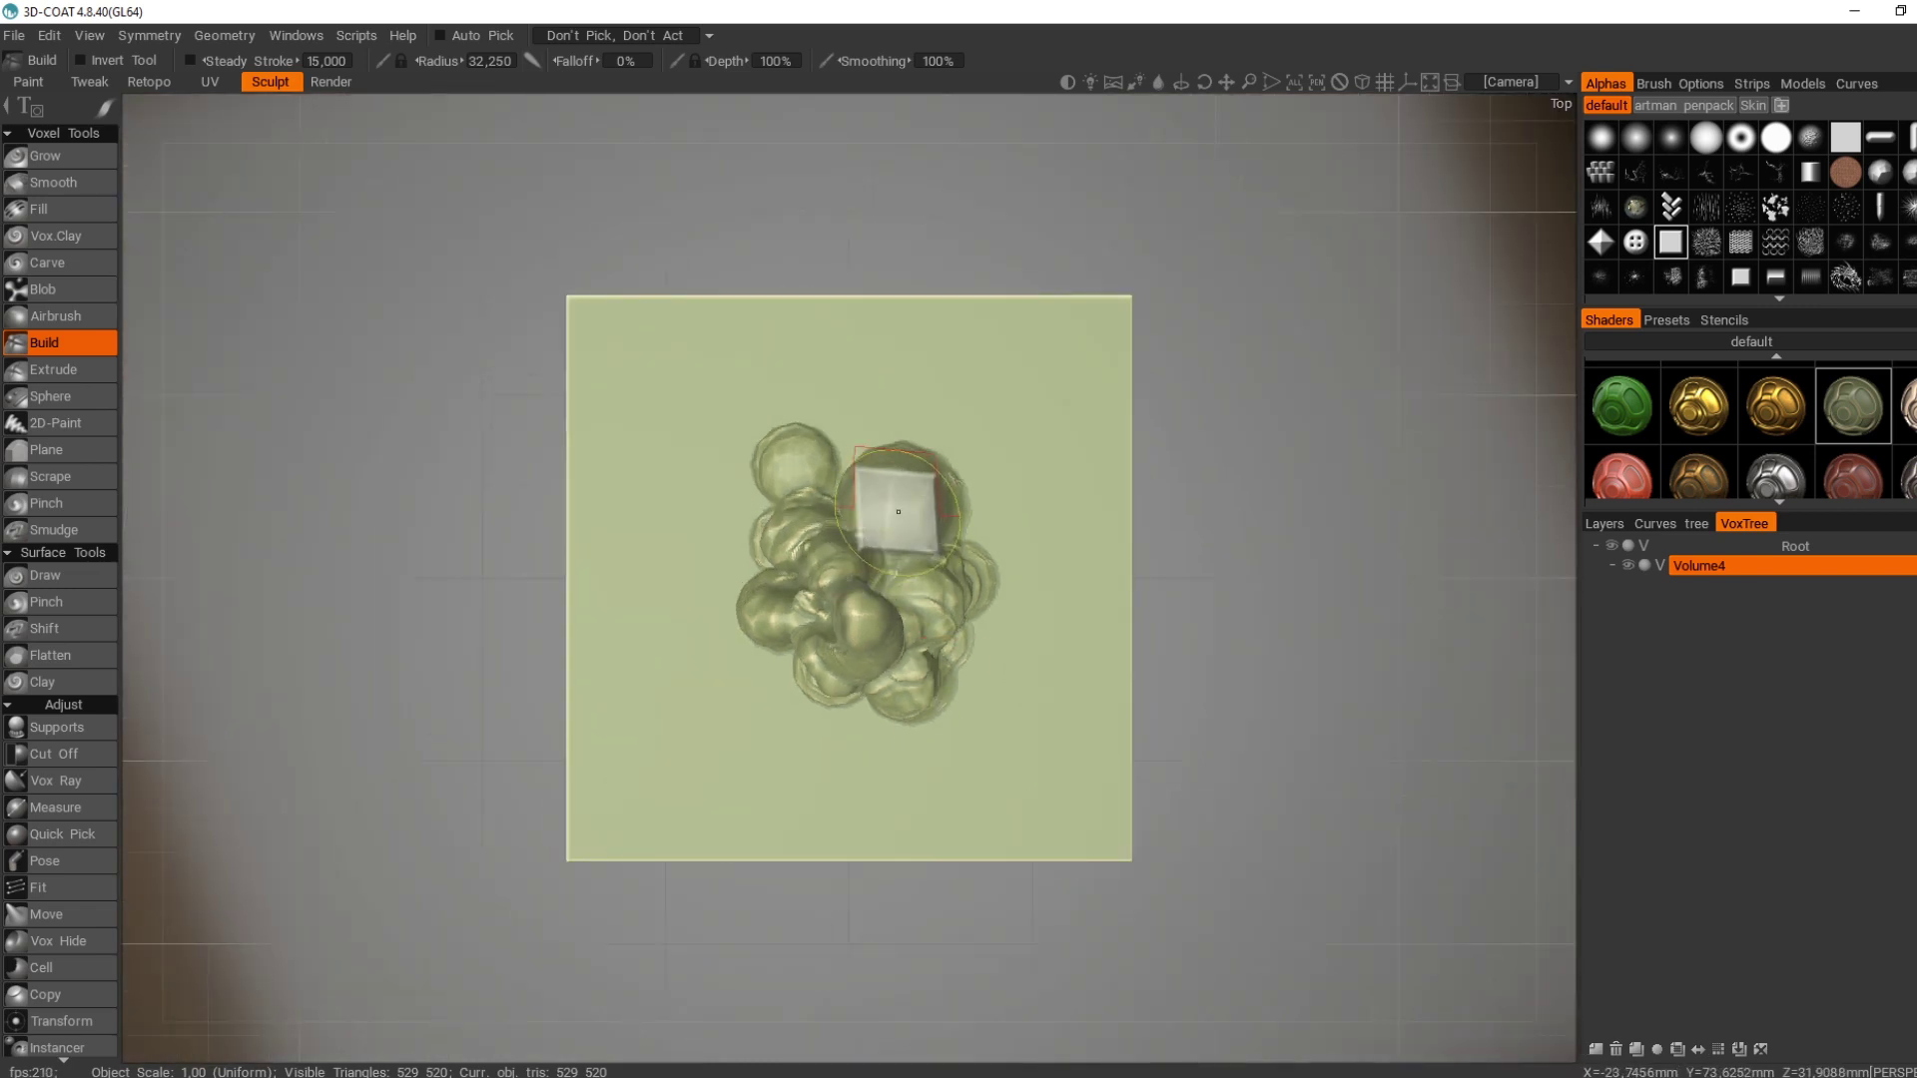
click(898, 511)
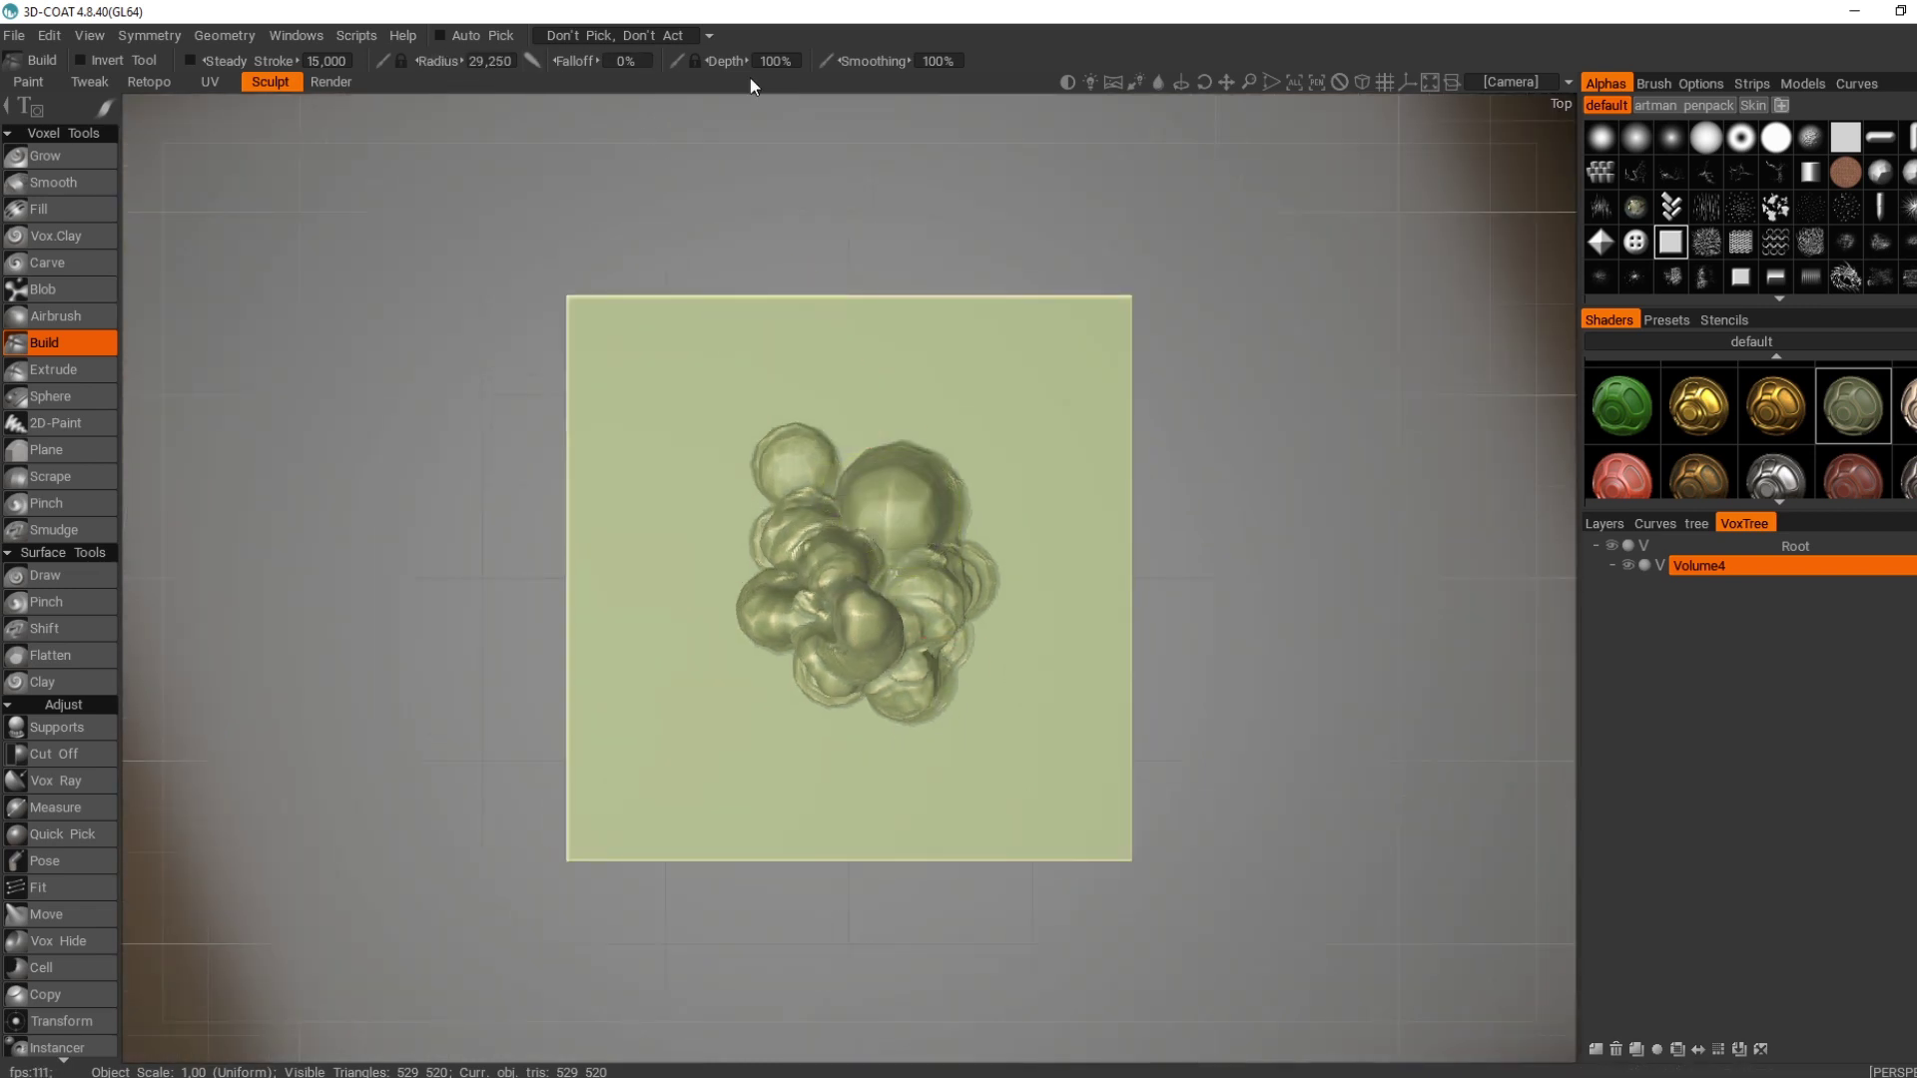
drag(700, 71, 687, 71)
mouse_move(907, 530)
alt+mouse_down()
mouse_move(909, 506)
mouse_move(1110, 467)
mouse_move(853, 370)
mouse_move(909, 389)
alt+mouse_up()
click(909, 505)
click(910, 505)
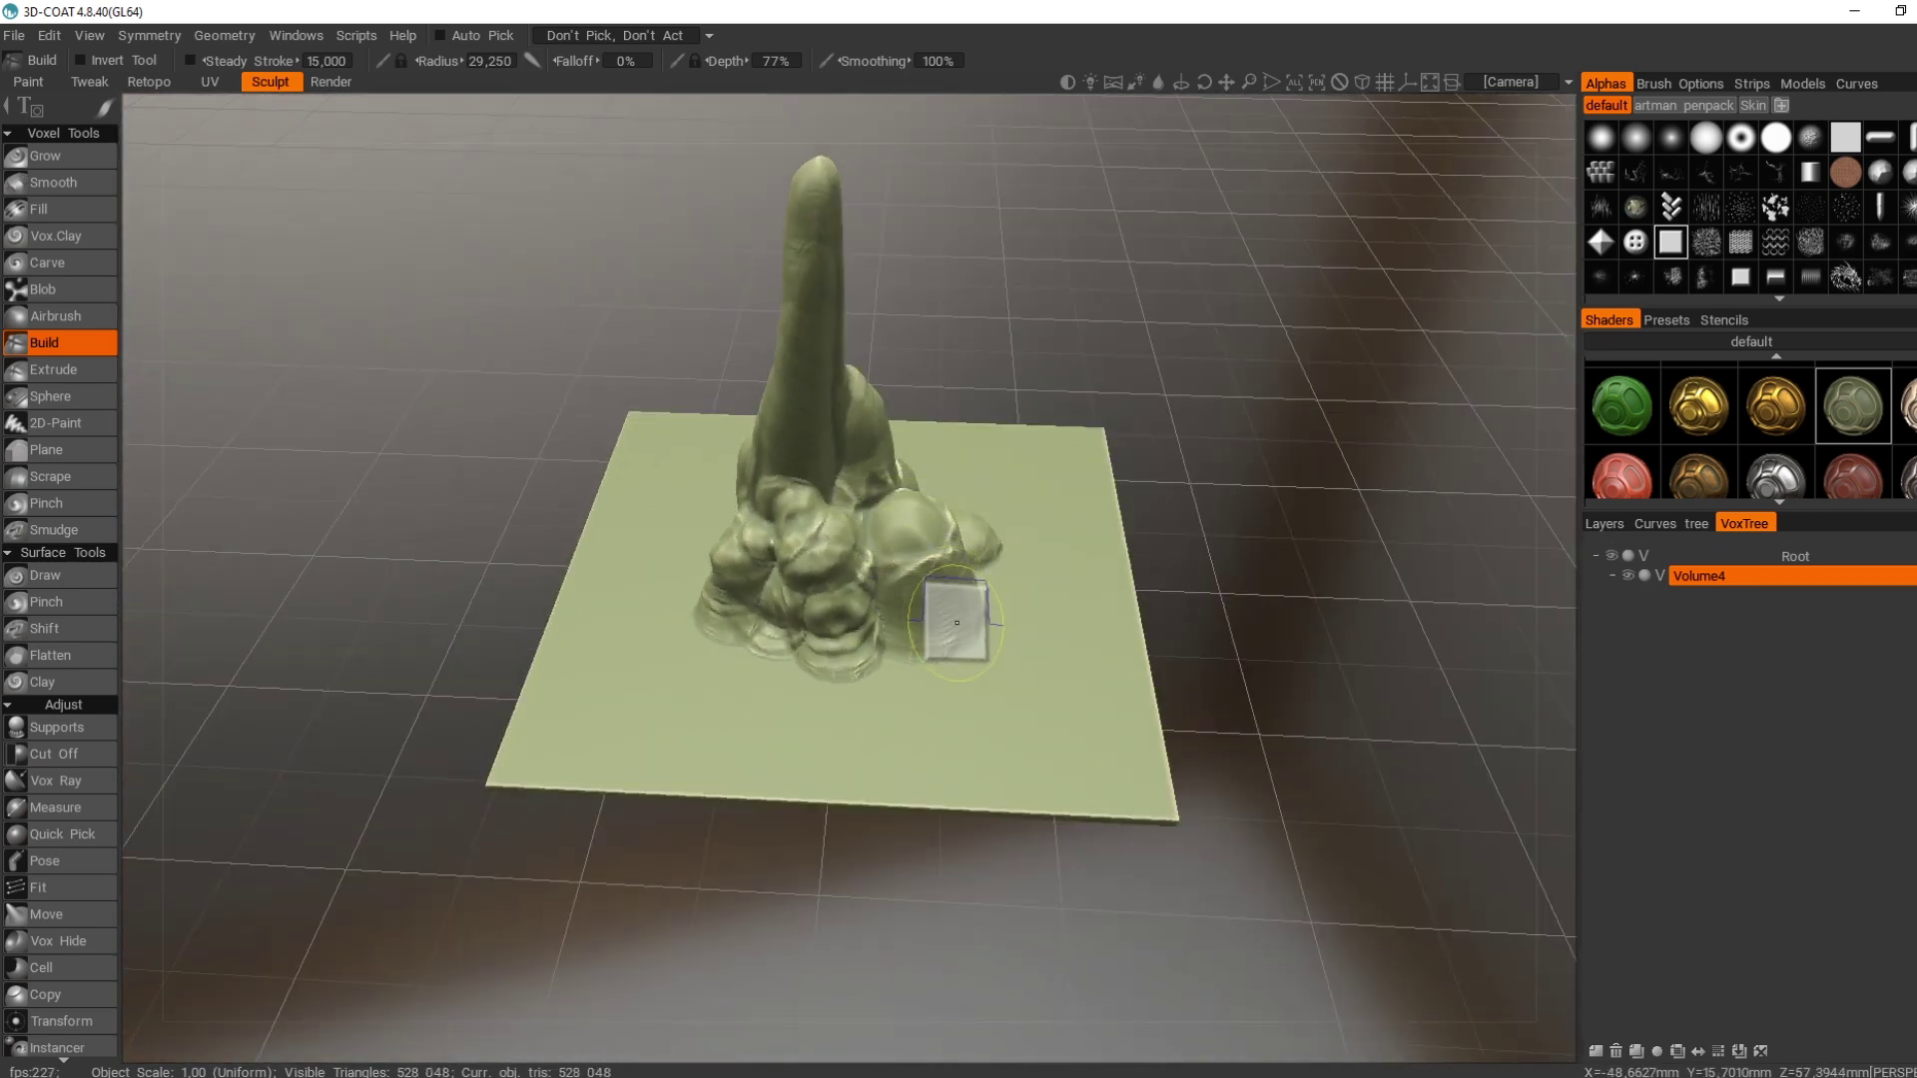
click(944, 609)
- Carve blocky facets into the lumps on the other sides of the rock cluster with the square brush
mouse_move(1108, 589)
alt+mouse_down()
mouse_move(817, 569)
mouse_move(773, 584)
alt+mouse_up()
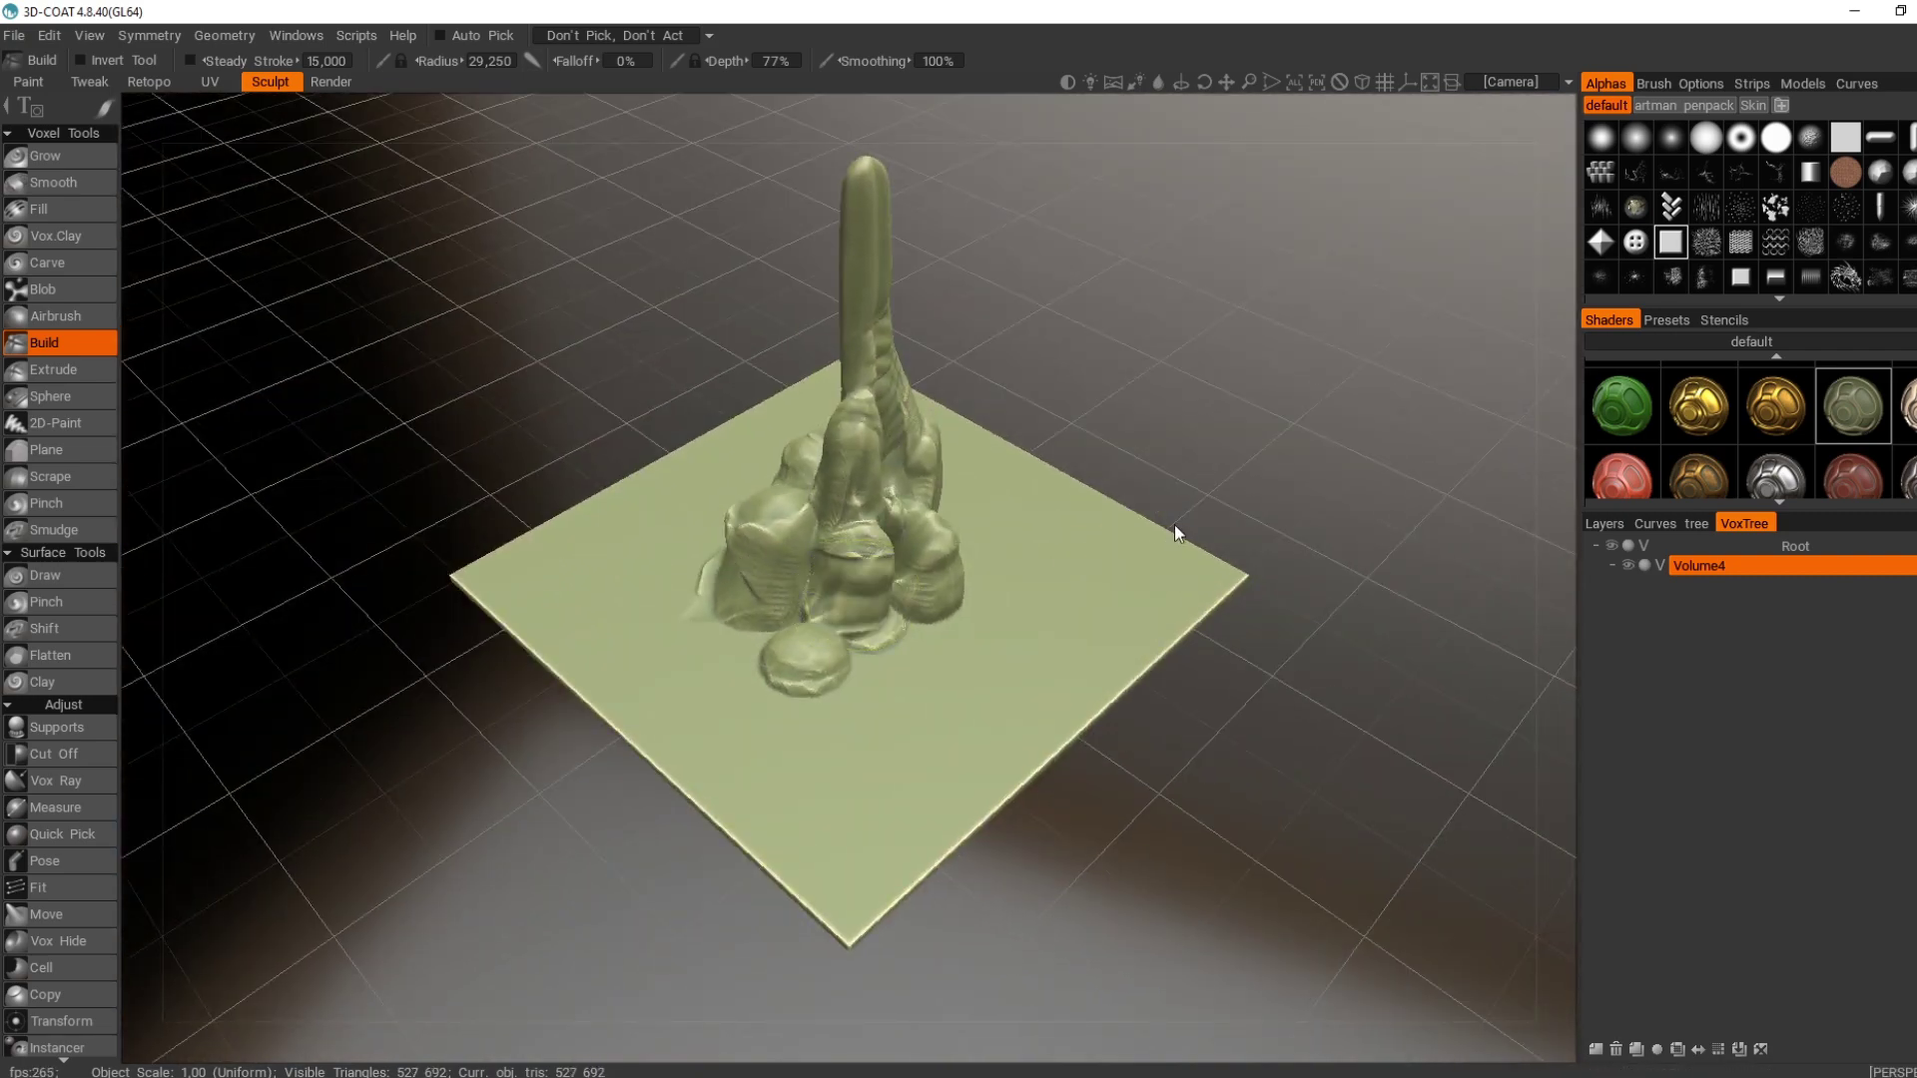
mouse_move(1177, 530)
right_down()
mouse_move(1001, 402)
mouse_move(877, 513)
right_up()
mouse_move(904, 538)
ctrl+mouse_down()
mouse_move(951, 545)
mouse_move(886, 537)
ctrl+mouse_up()
- Set the brush radius to 12 and depth to 46%, and carve notches into the upper part of the tall column
mouse_move(1193, 471)
right_down()
mouse_move(1347, 492)
mouse_move(1297, 530)
mouse_move(894, 475)
mouse_move(661, 531)
mouse_move(1091, 543)
mouse_move(1226, 595)
mouse_move(1203, 763)
mouse_move(1118, 479)
mouse_move(1008, 225)
mouse_move(555, 117)
right_up()
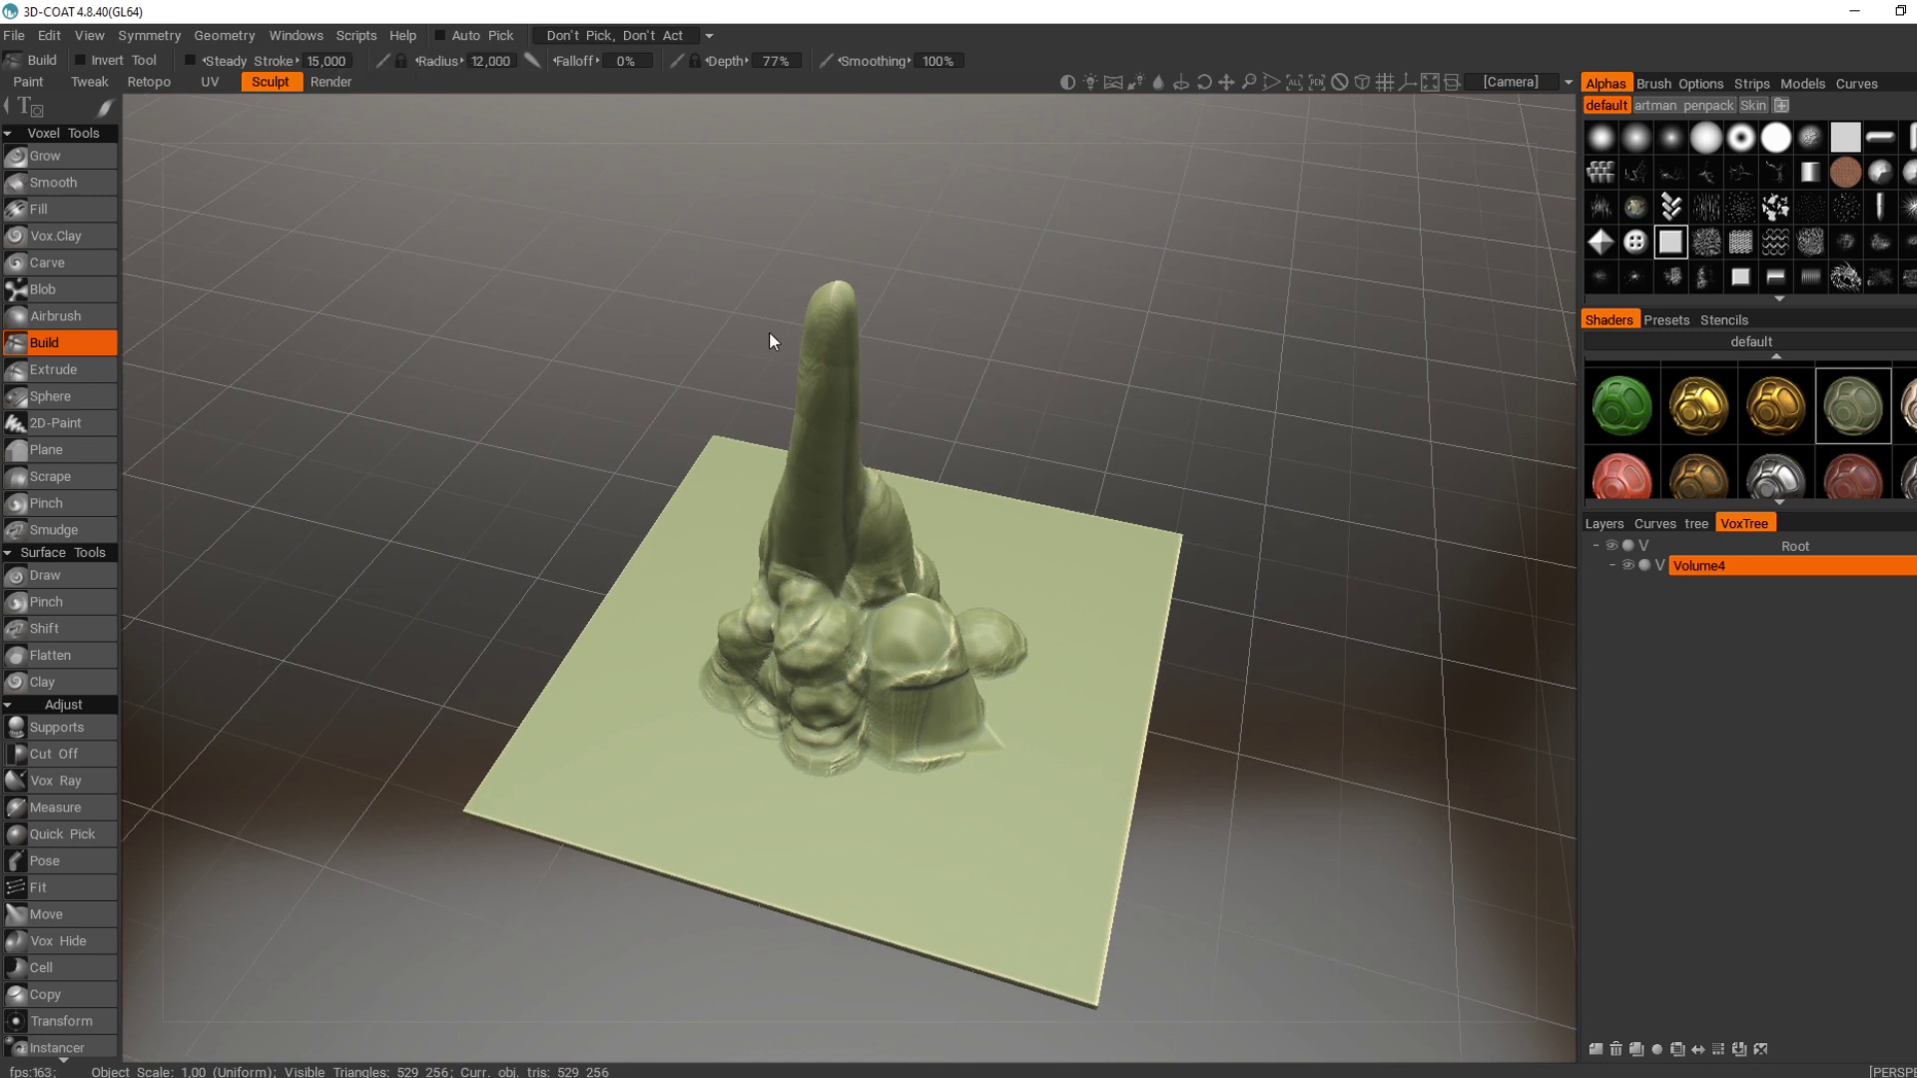
alt+drag(804, 371, 797, 377)
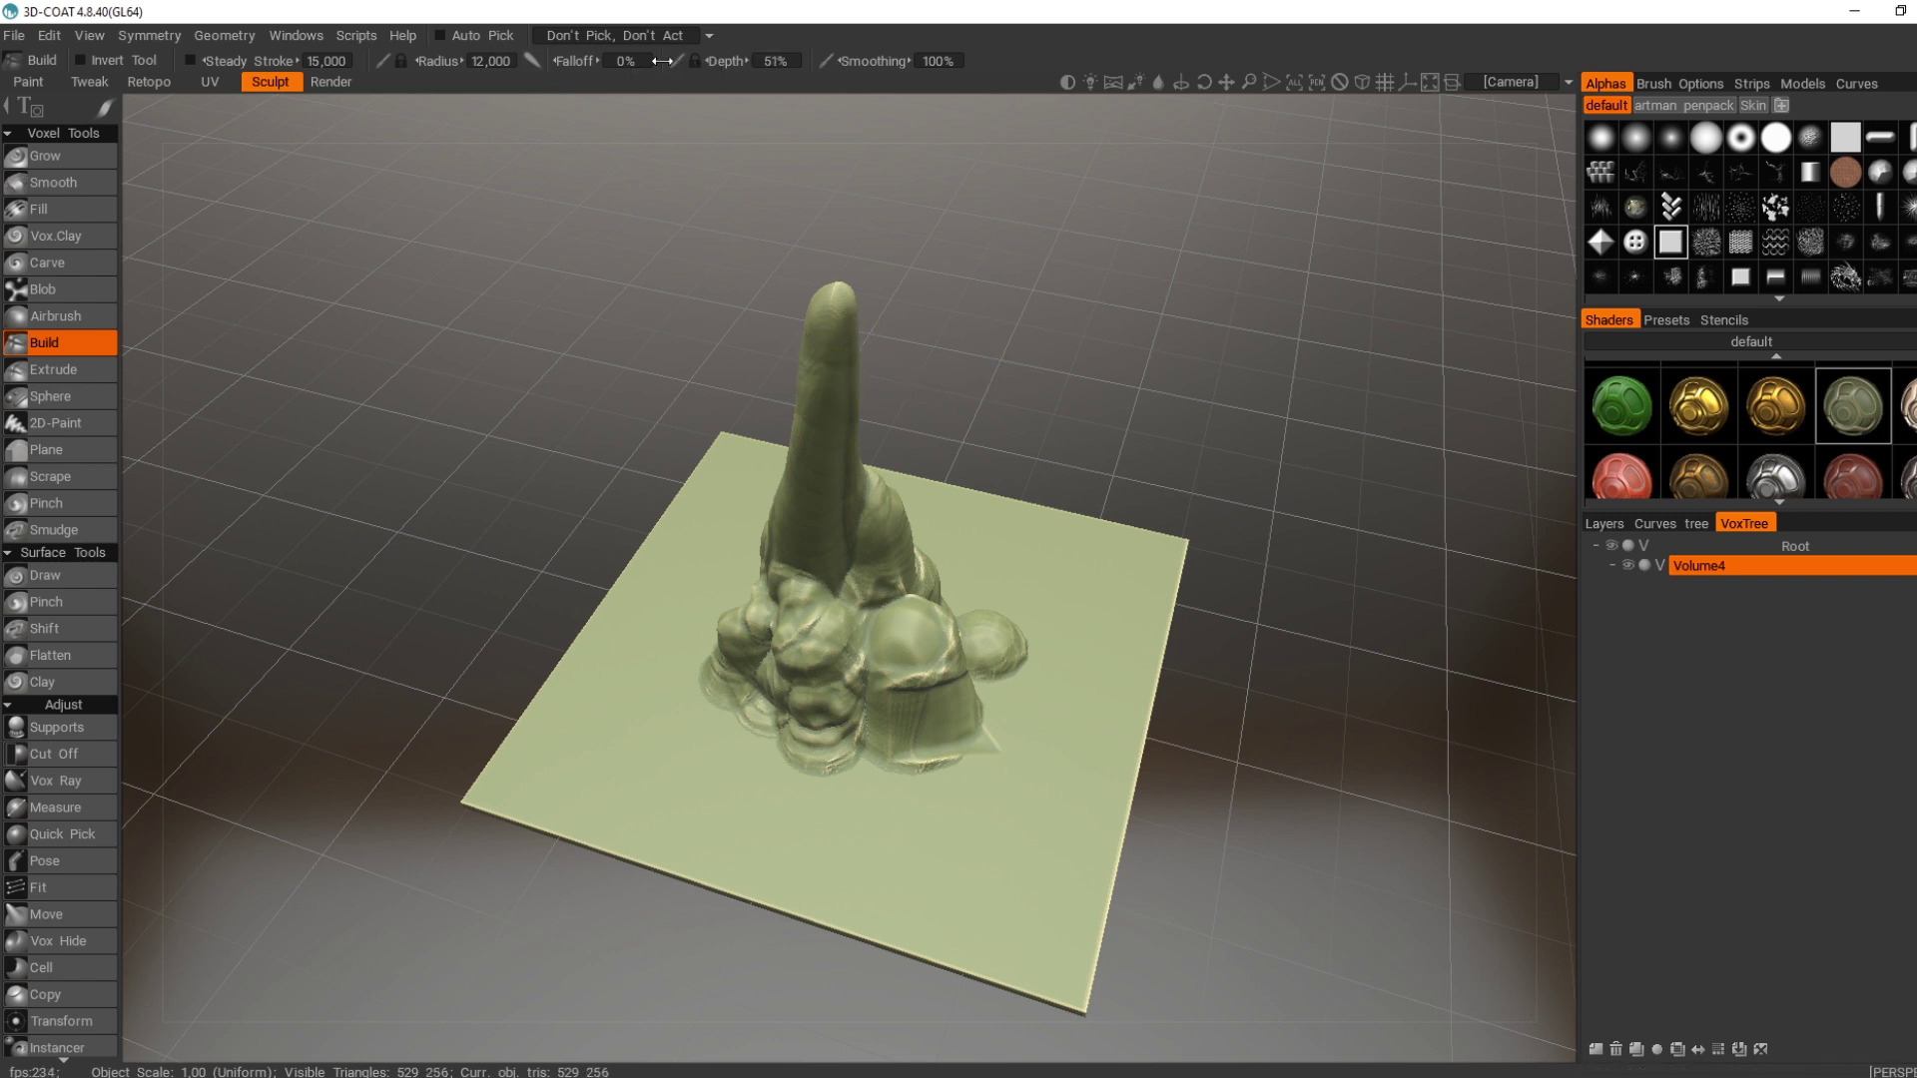
ctrl+click(824, 385)
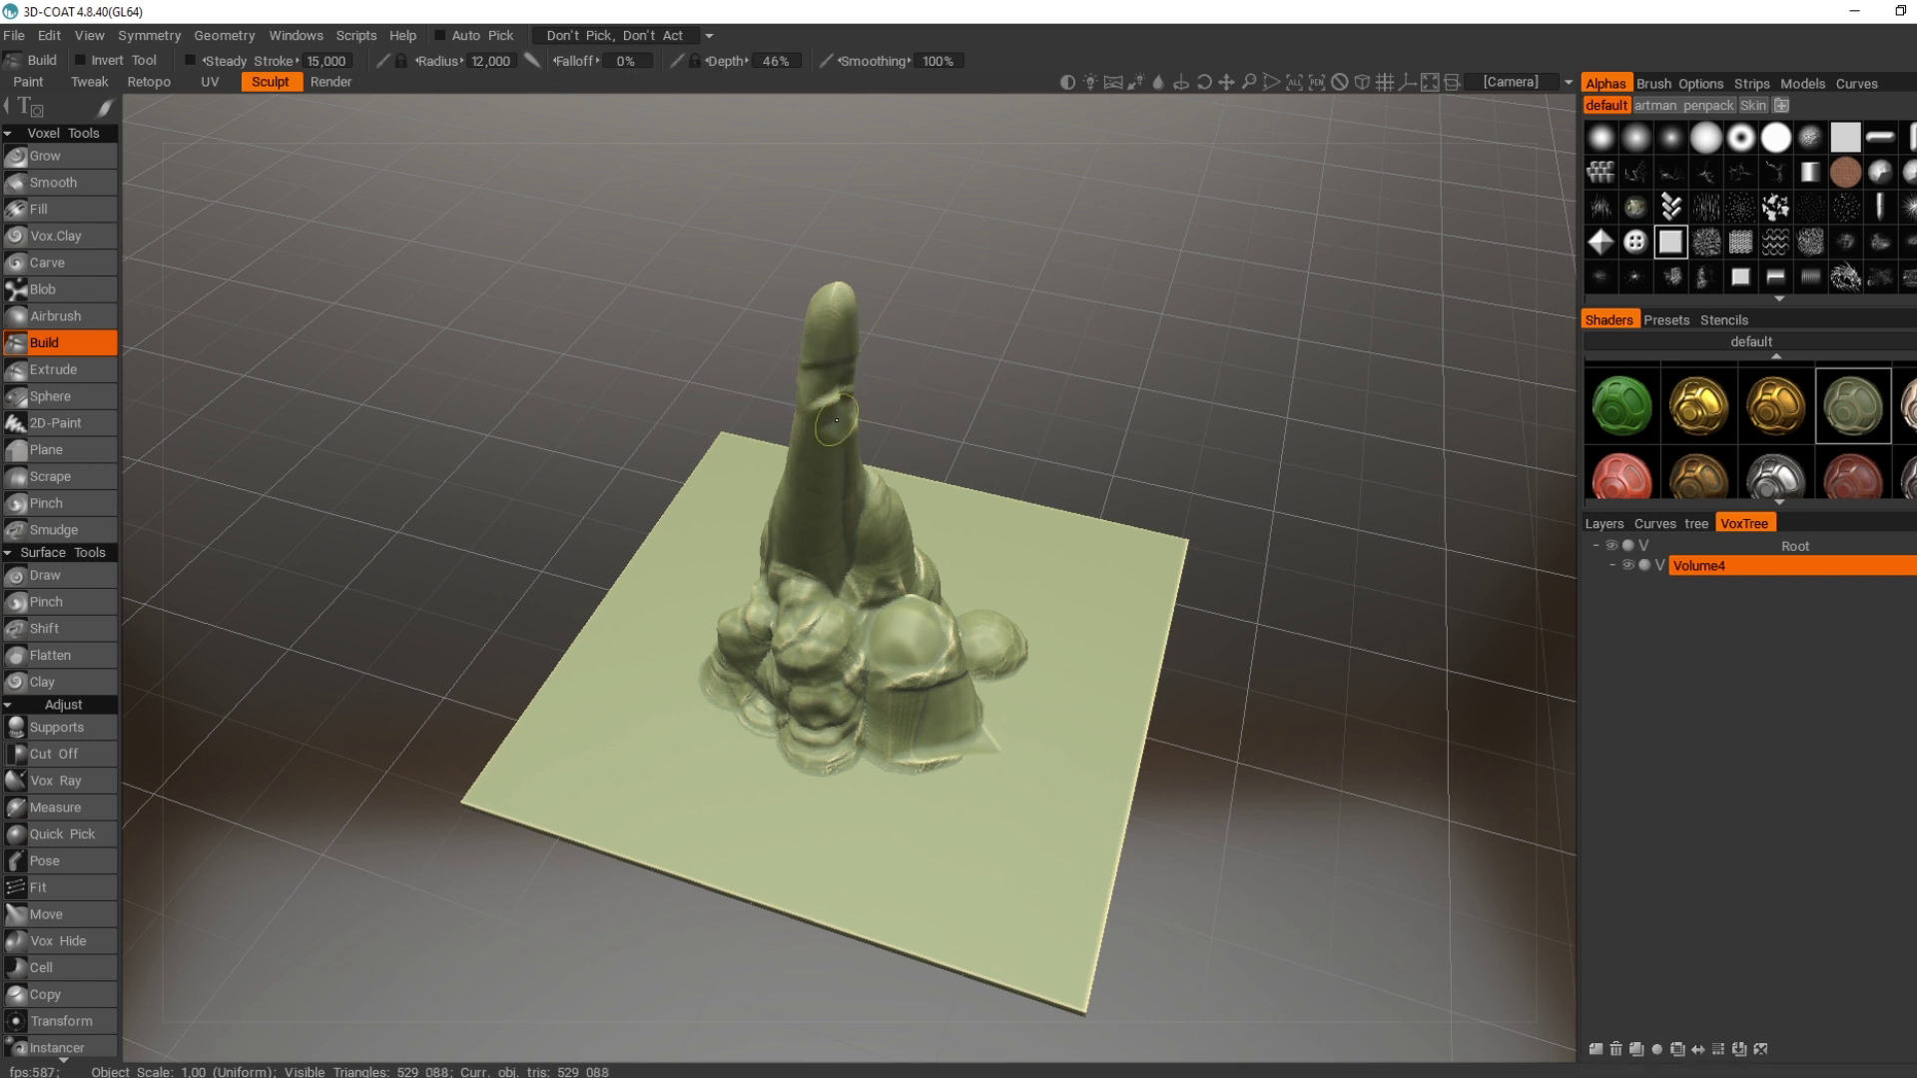
mouse_move(824, 385)
right_down()
mouse_move(956, 333)
mouse_move(797, 309)
mouse_move(573, 316)
mouse_move(879, 364)
right_up()
drag(892, 347, 891, 377)
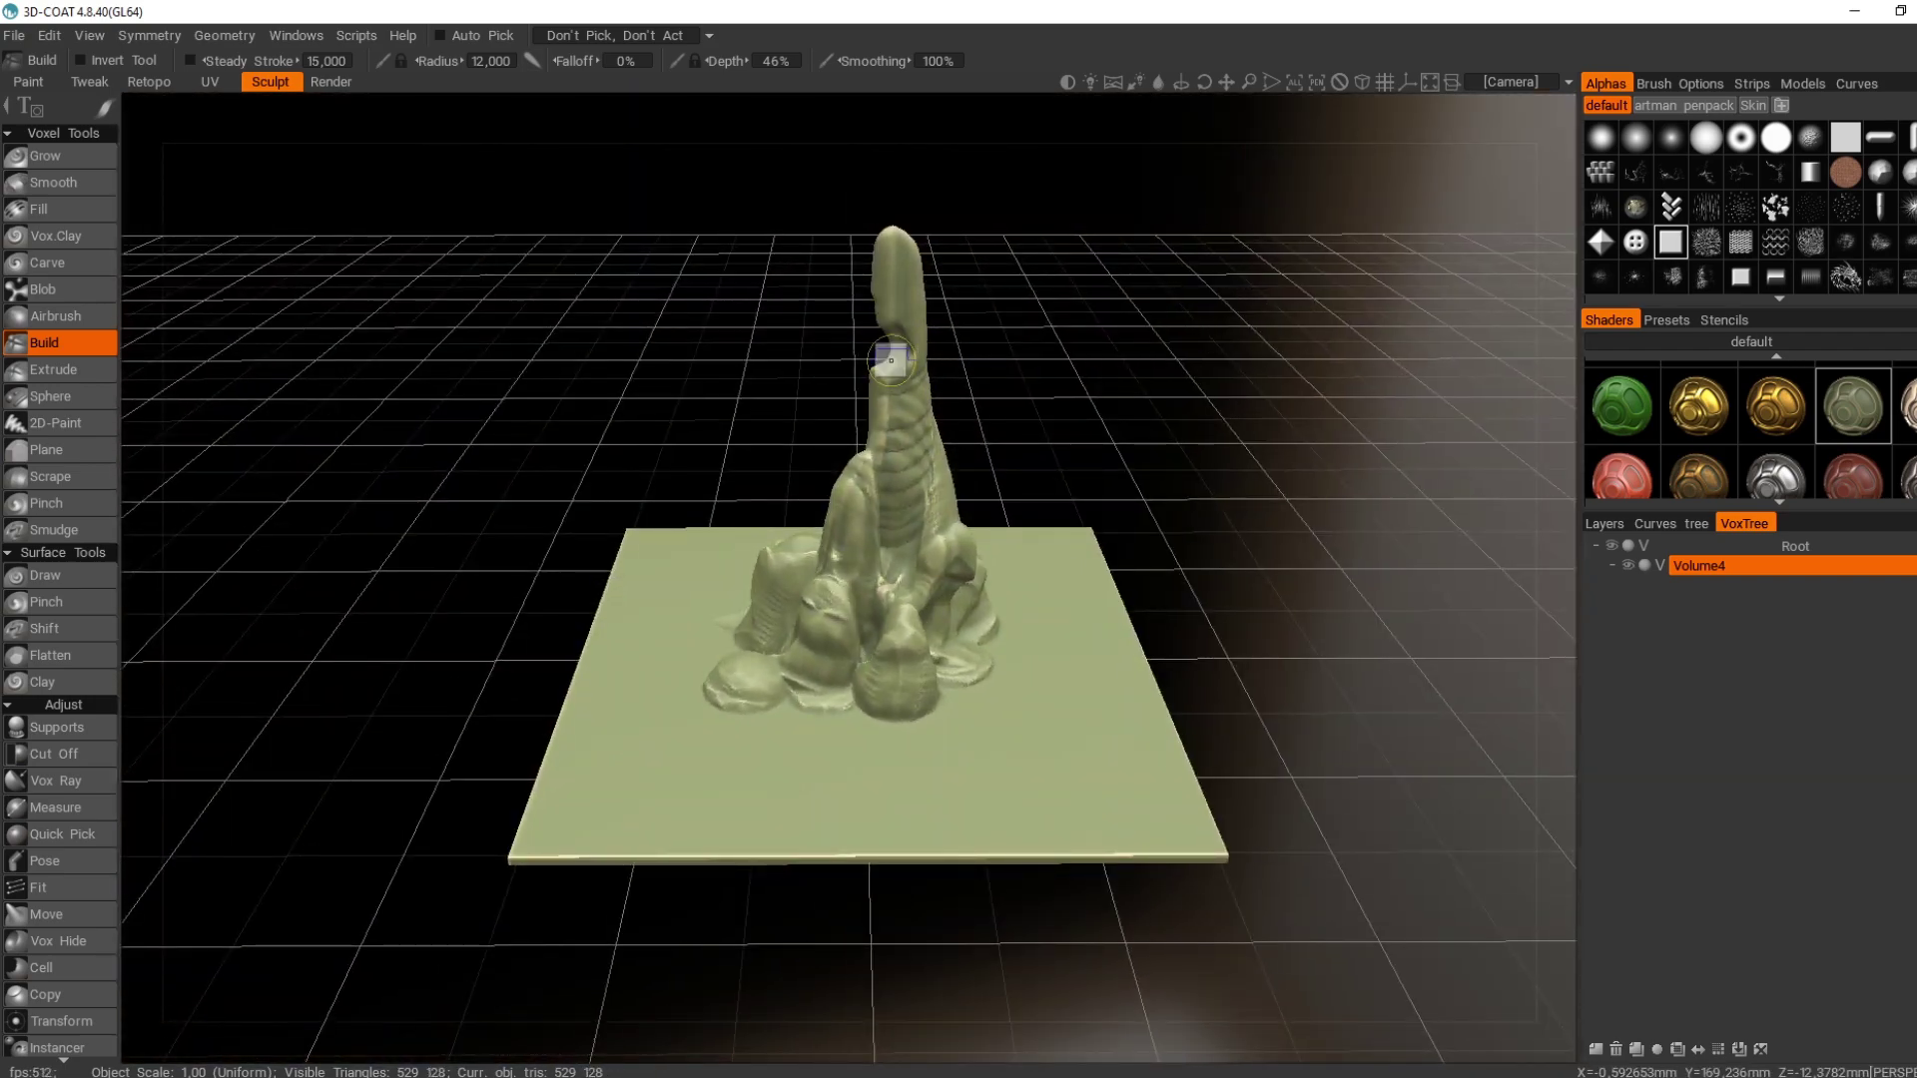
- Carve further notches around the column and break its rounded tip into a jagged top
mouse_move(891, 377)
right_down()
mouse_move(830, 339)
mouse_move(801, 376)
mouse_move(856, 360)
mouse_move(815, 356)
mouse_move(825, 306)
right_up()
drag(825, 306, 827, 300)
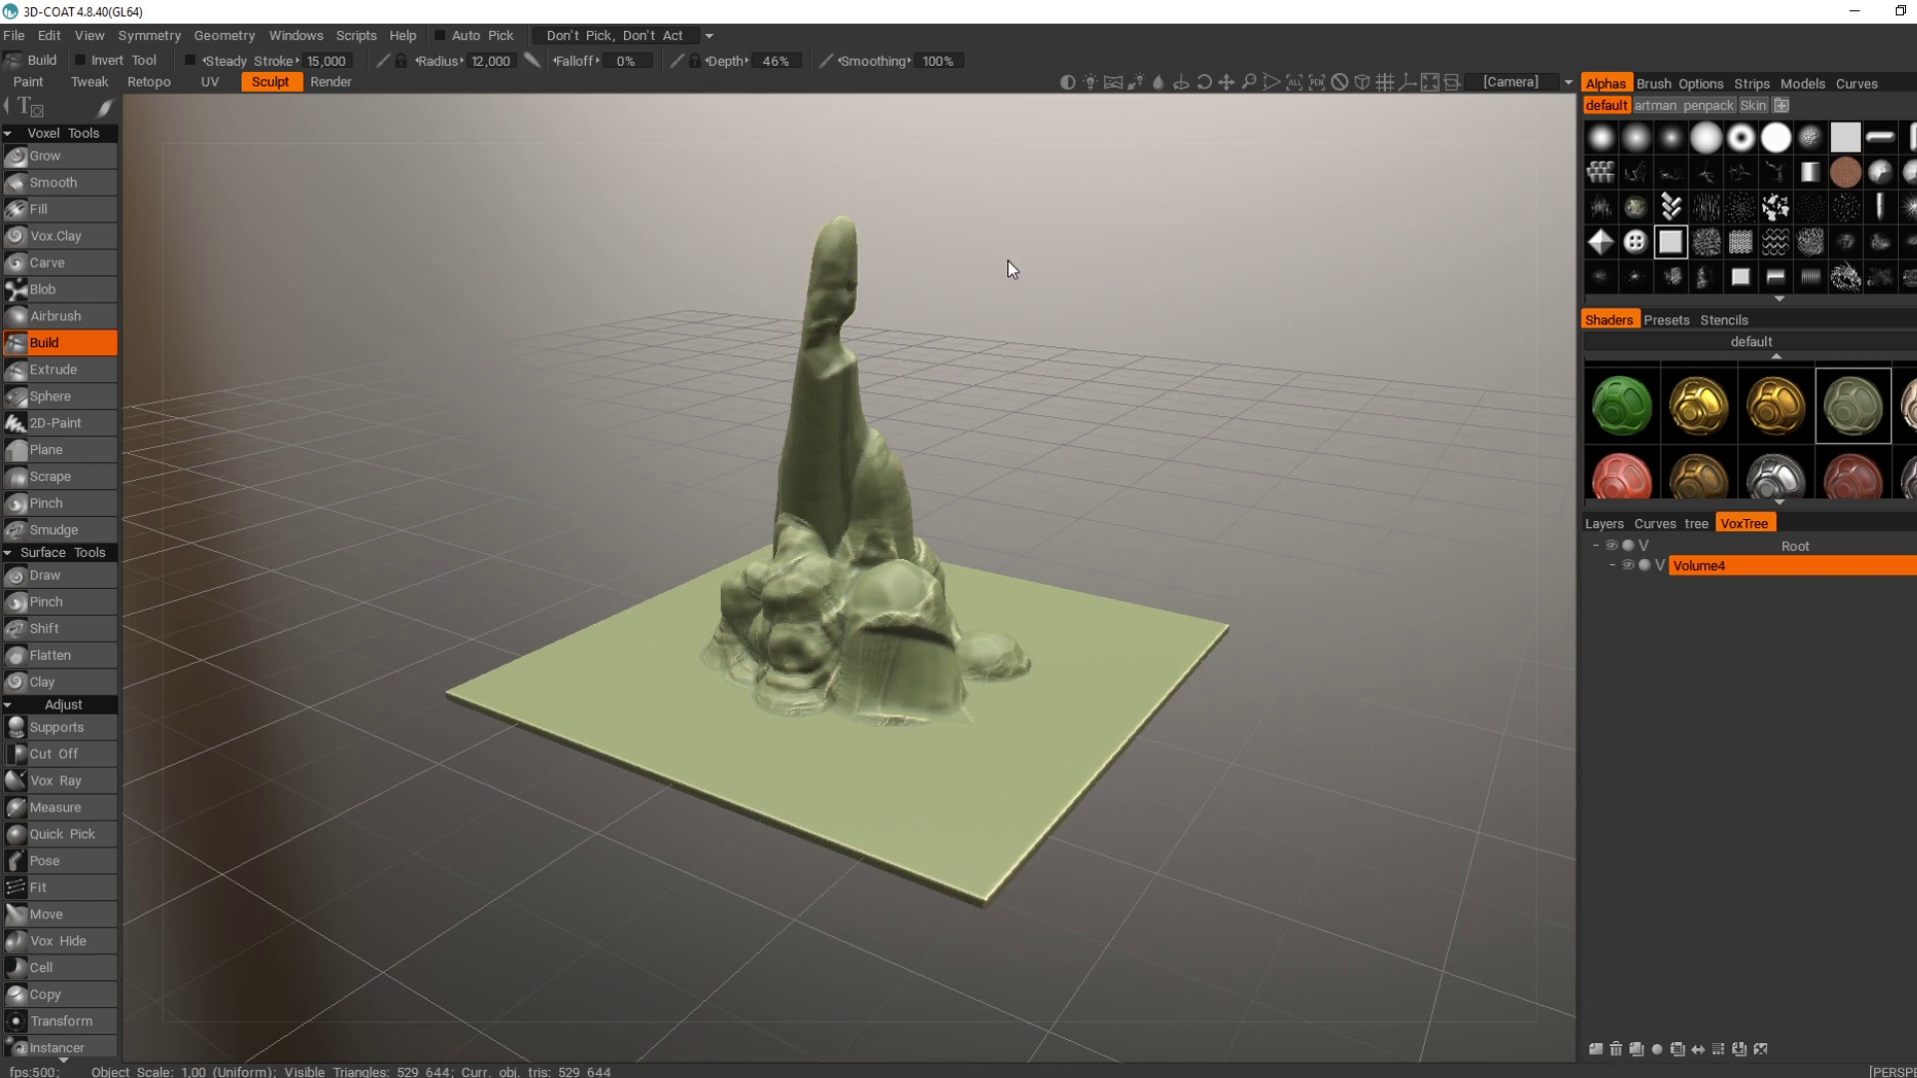
mouse_move(1008, 268)
right_down()
mouse_move(1335, 286)
mouse_move(896, 377)
mouse_move(845, 613)
right_up()
drag(846, 610, 844, 611)
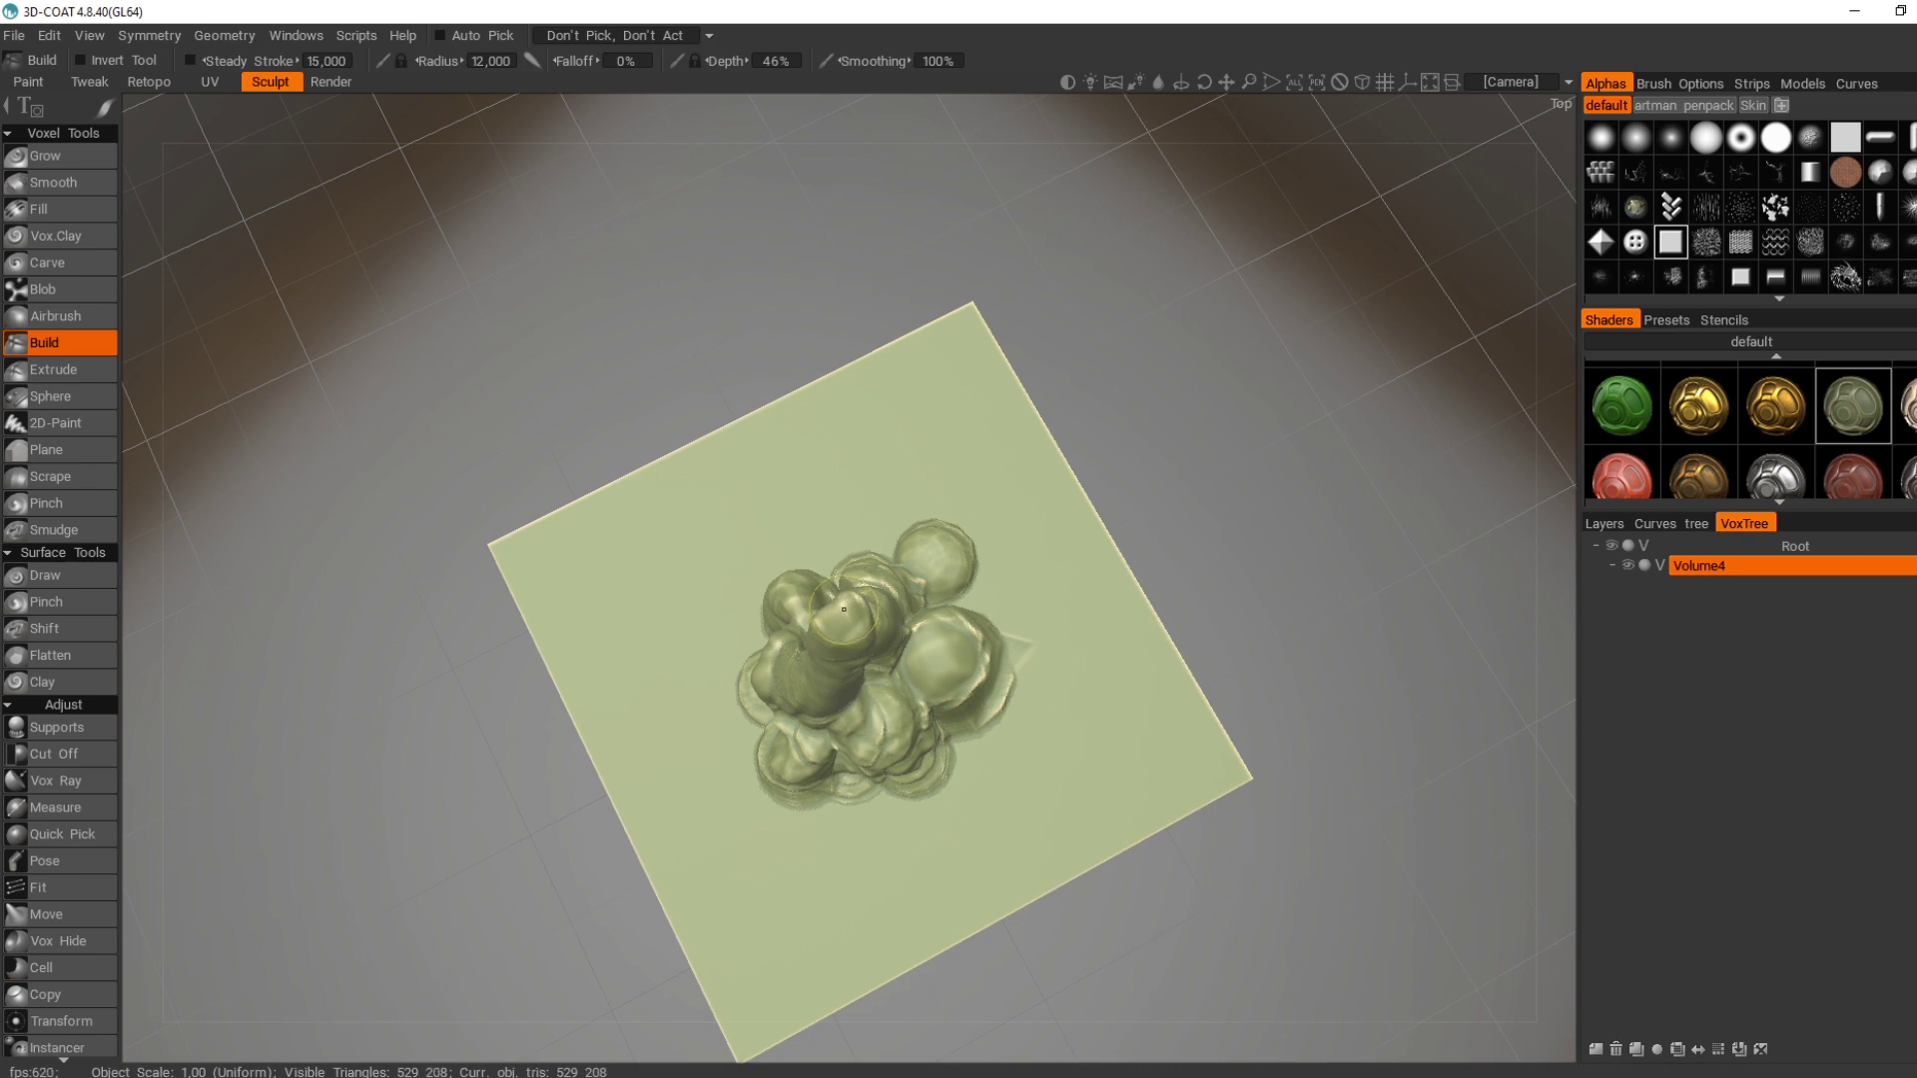
mouse_move(818, 624)
right_down()
mouse_move(1166, 366)
mouse_move(1105, 326)
mouse_move(804, 368)
mouse_move(757, 411)
mouse_move(799, 440)
right_up()
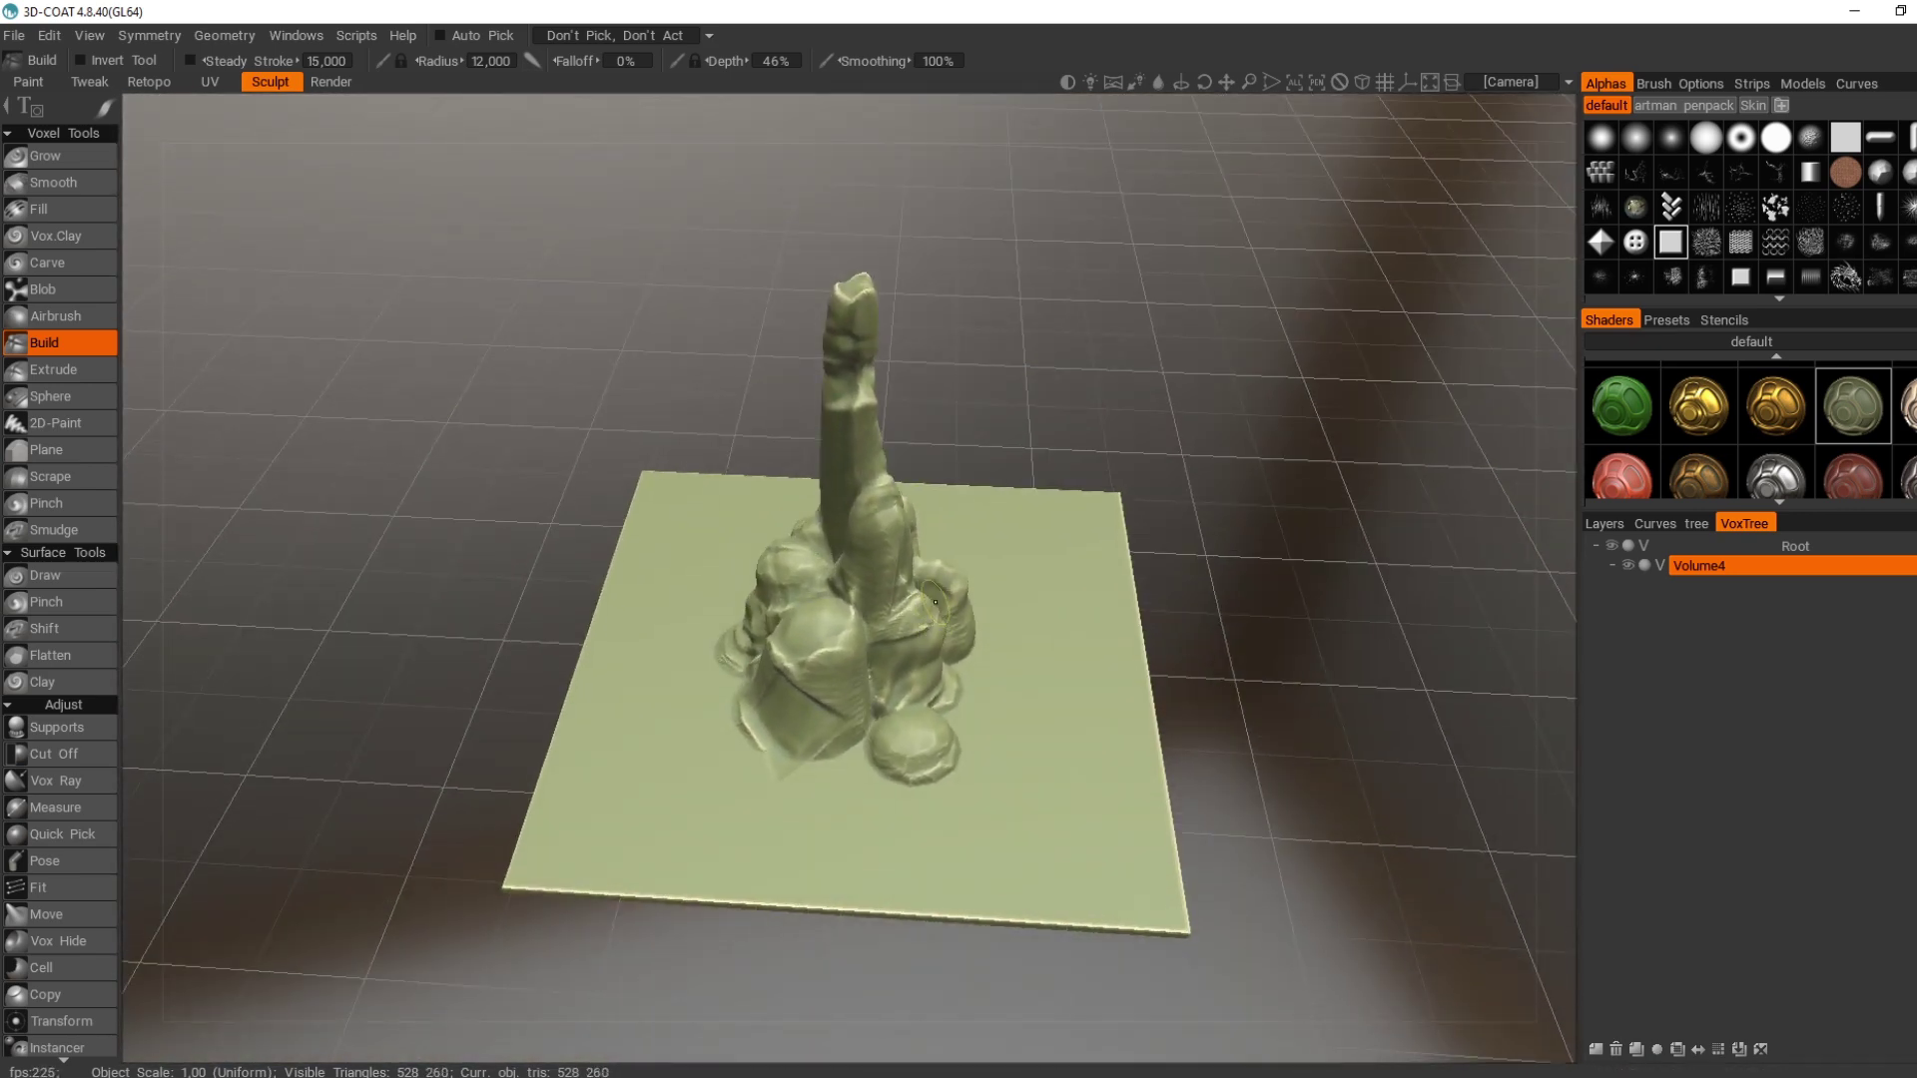
mouse_move(875, 632)
right_down()
mouse_move(1070, 560)
mouse_move(555, 483)
mouse_move(1028, 567)
mouse_move(1305, 573)
mouse_move(1347, 513)
mouse_move(1448, 213)
right_up()
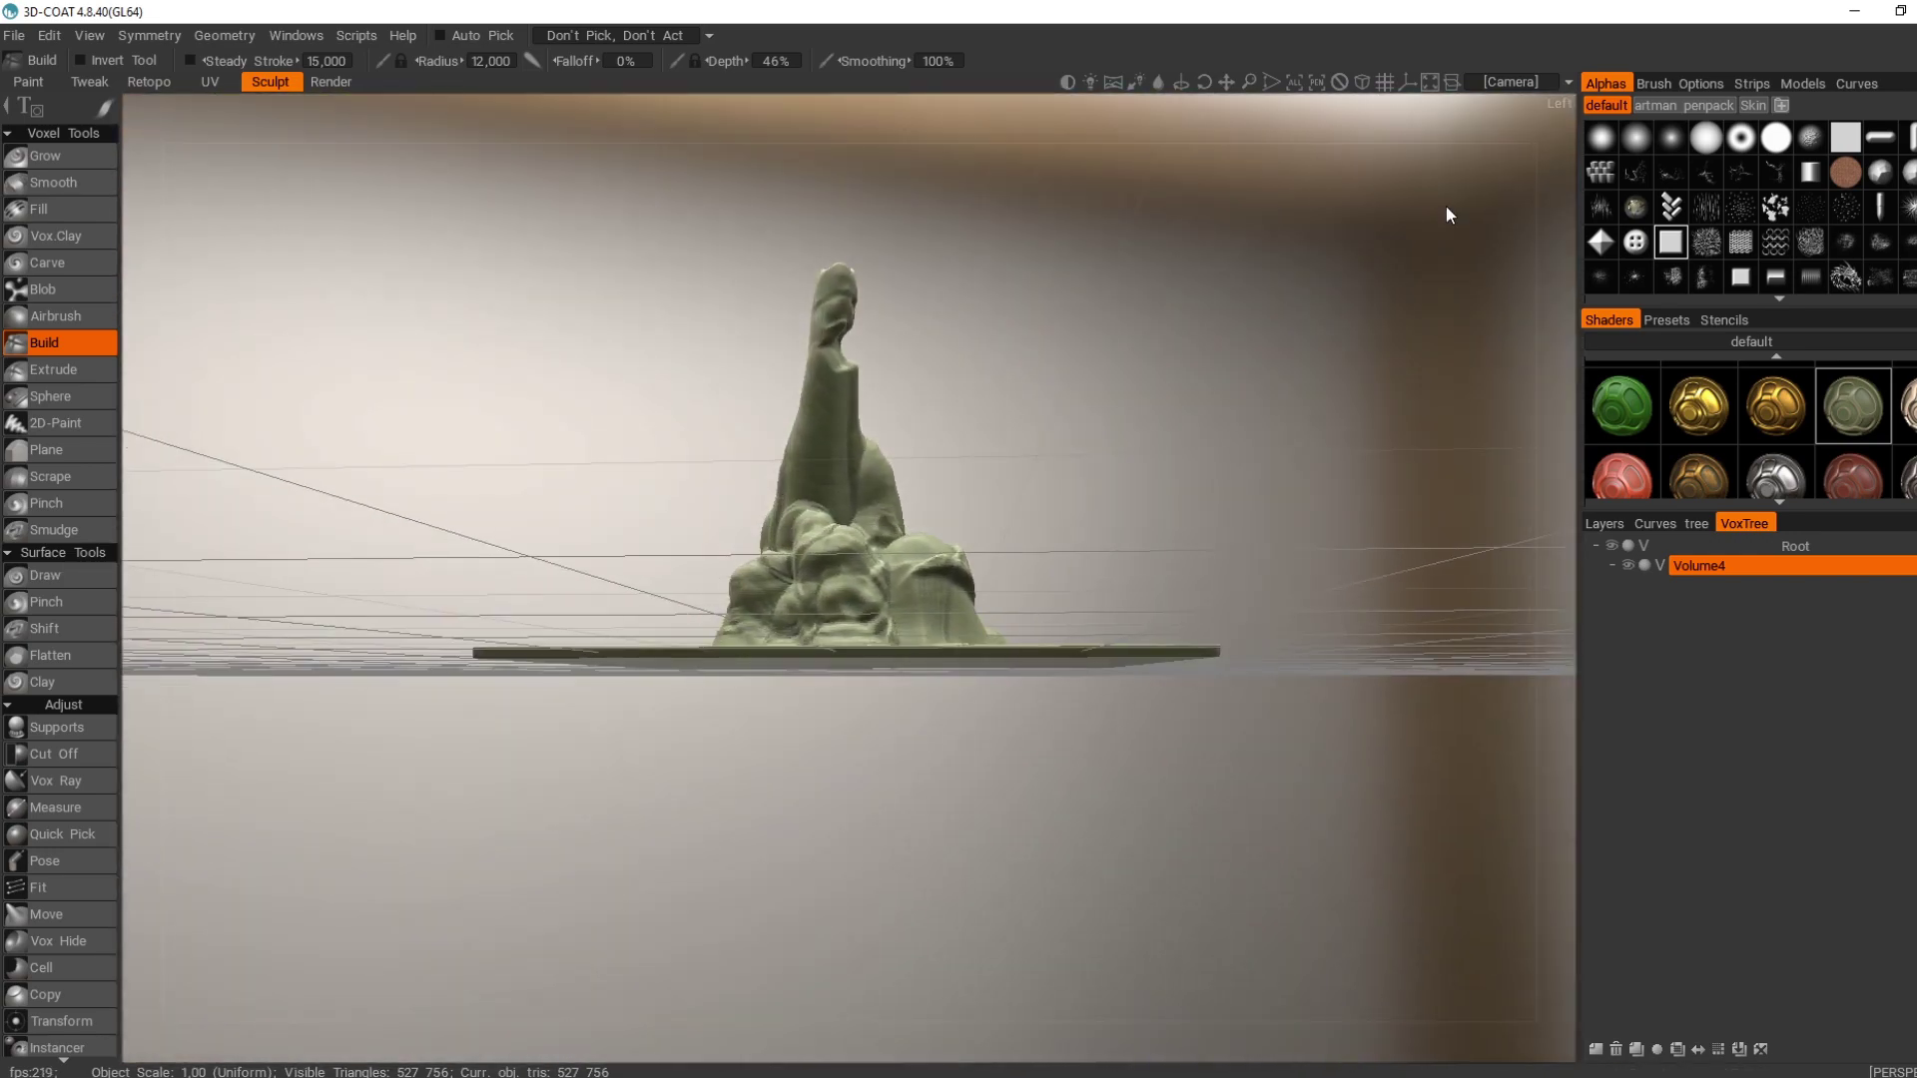
- In the orthographic left view, remove the base slab beneath the rock with the Cut Off tool
right_drag(1368, 103, 741, 298)
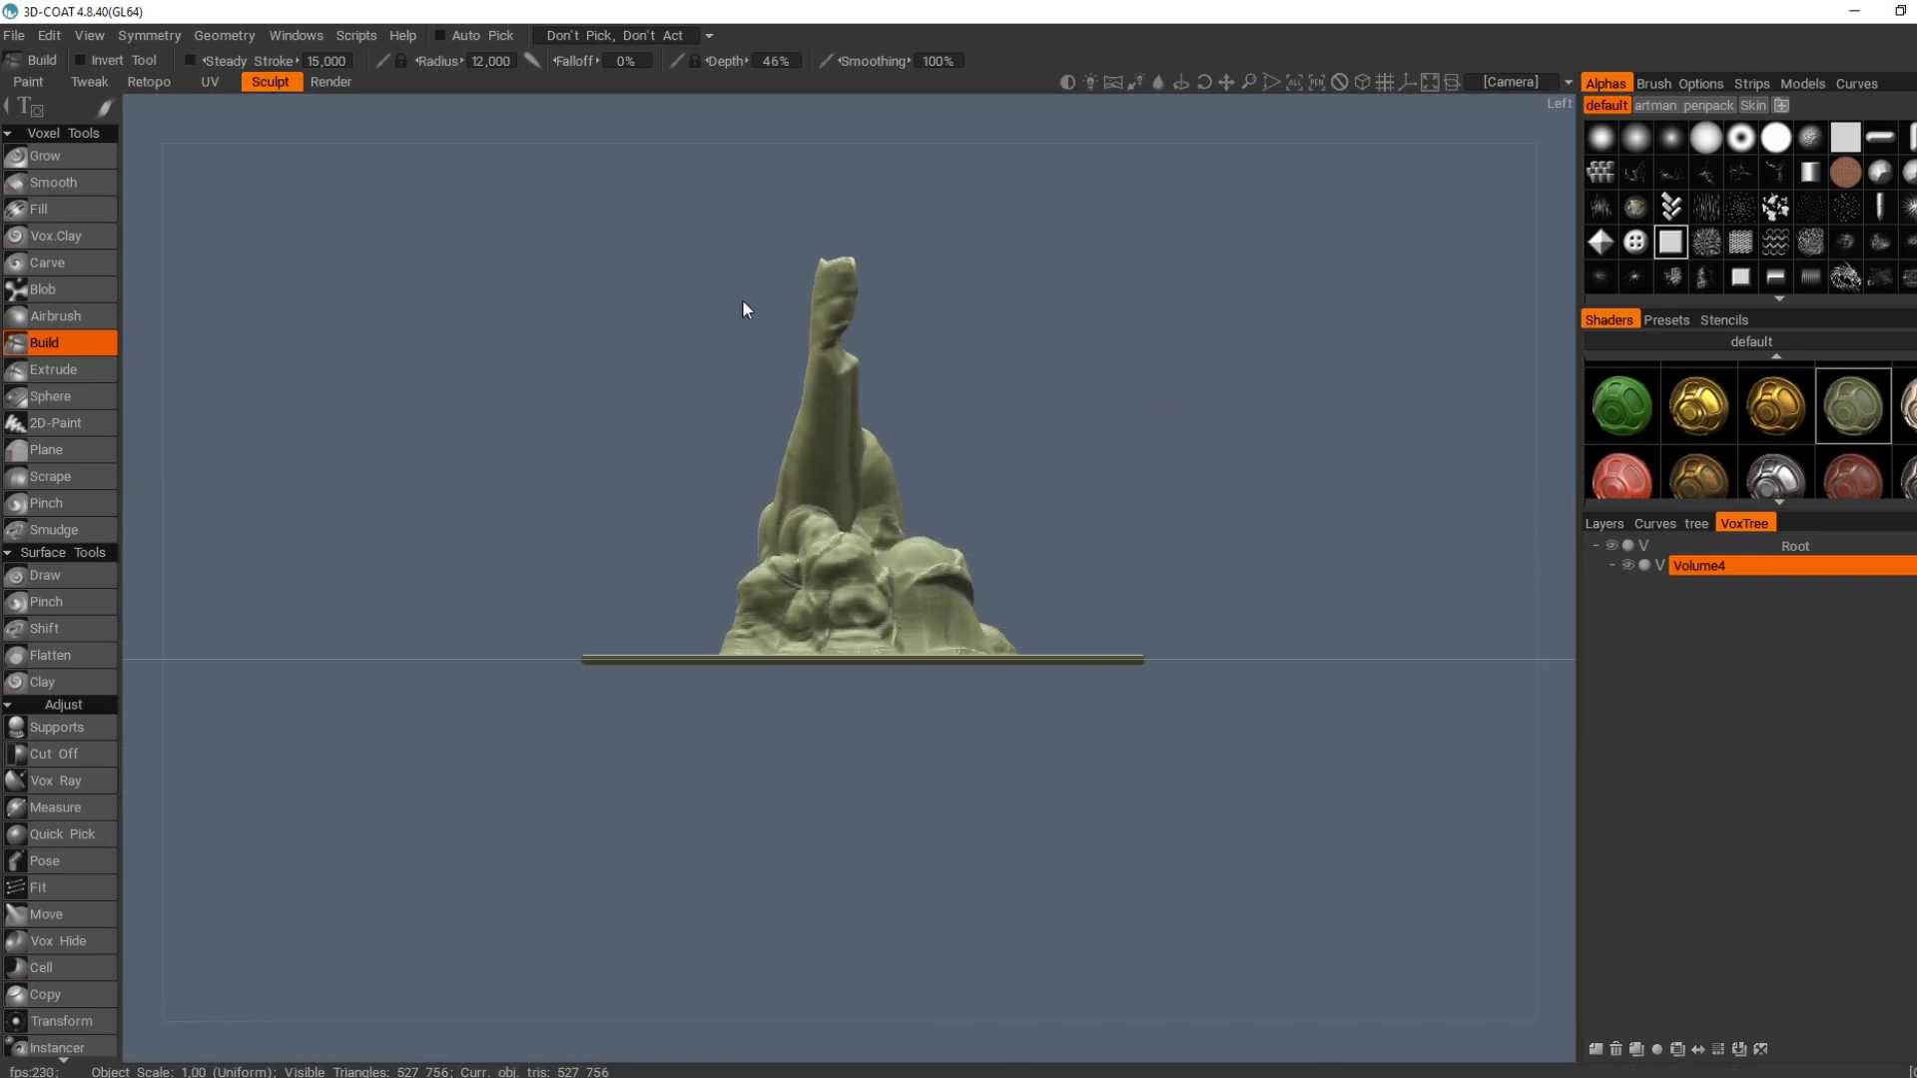
key(space)
click(220, 122)
mouse_move(1333, 791)
mouse_down()
mouse_move(435, 683)
mouse_move(416, 653)
mouse_up()
mouse_move(768, 617)
right_down()
mouse_move(1524, 656)
mouse_move(740, 608)
mouse_move(1044, 599)
mouse_move(1168, 689)
mouse_move(975, 723)
mouse_move(649, 646)
right_up()
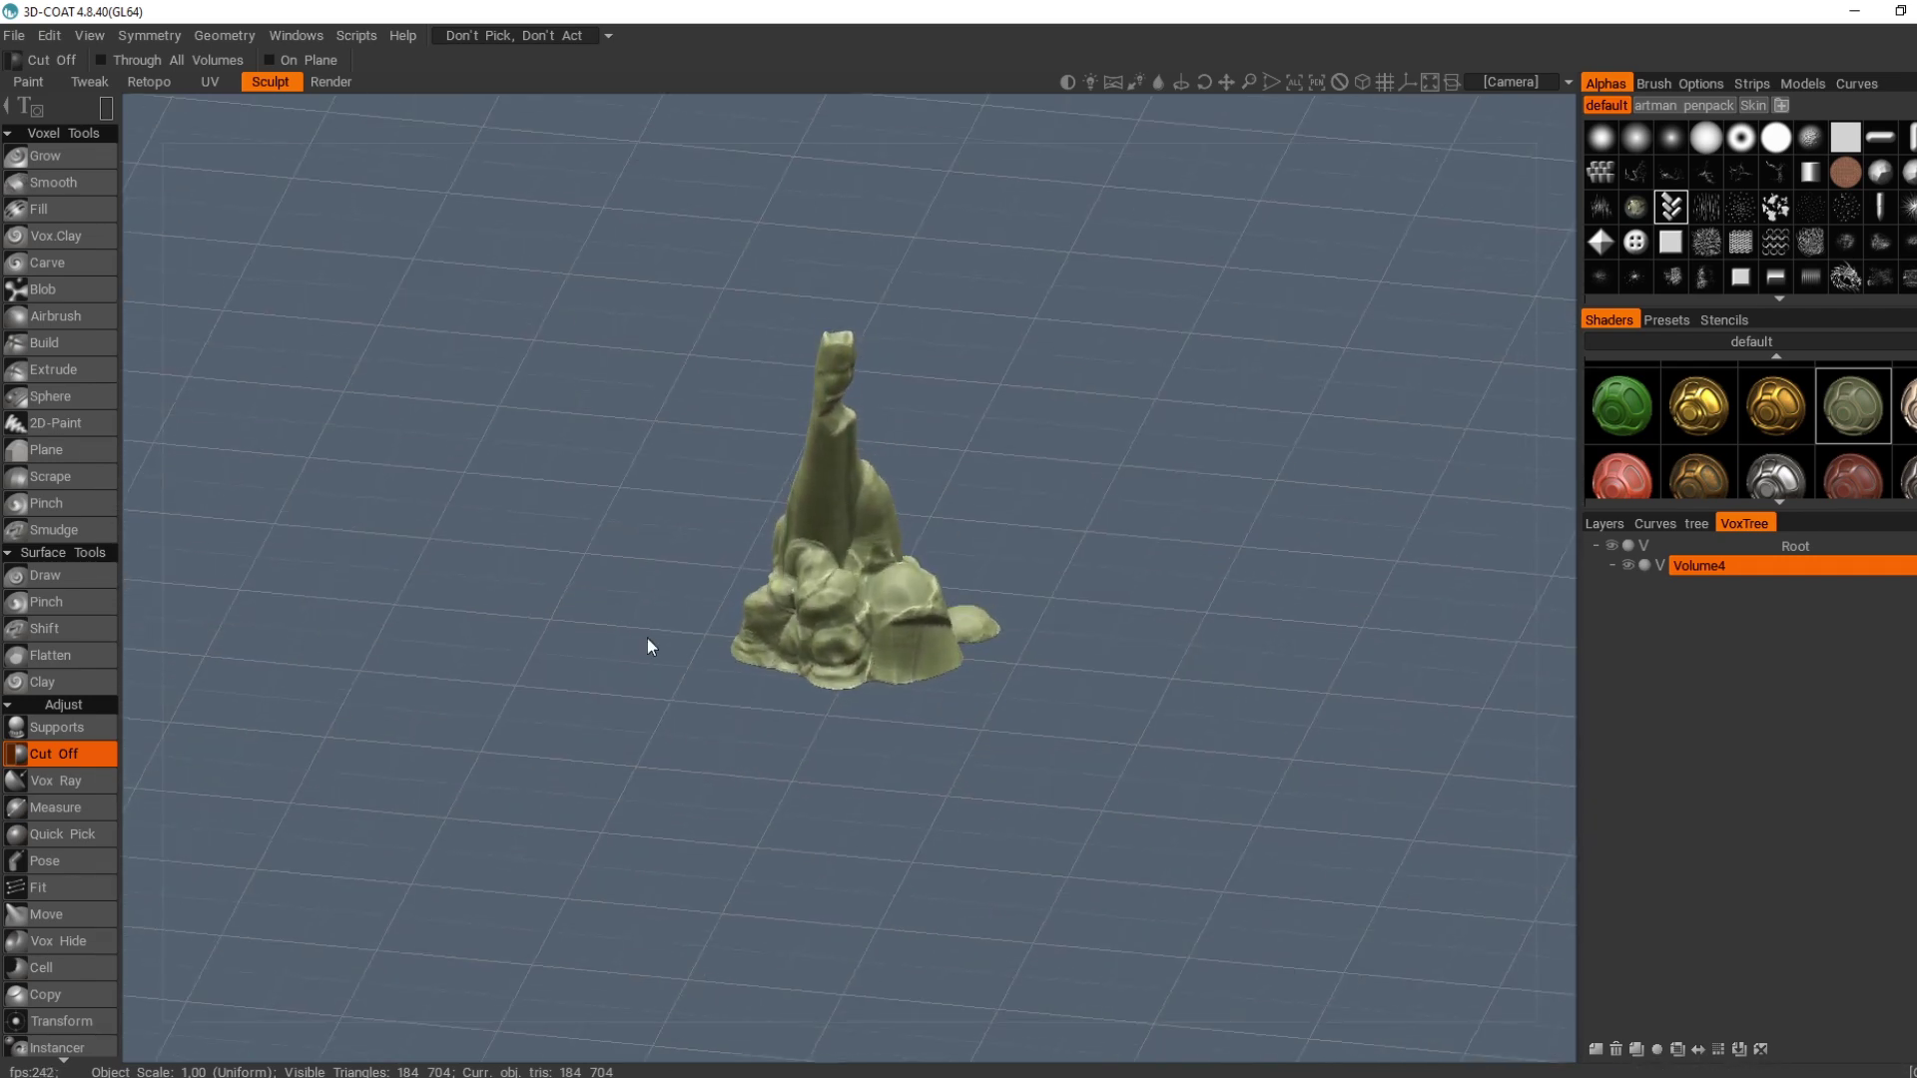
- Export the scene as an OBJ file named 1 to the Desktop, applying polygon reduction to the mesh
click(14, 36)
mouse_move(97, 339)
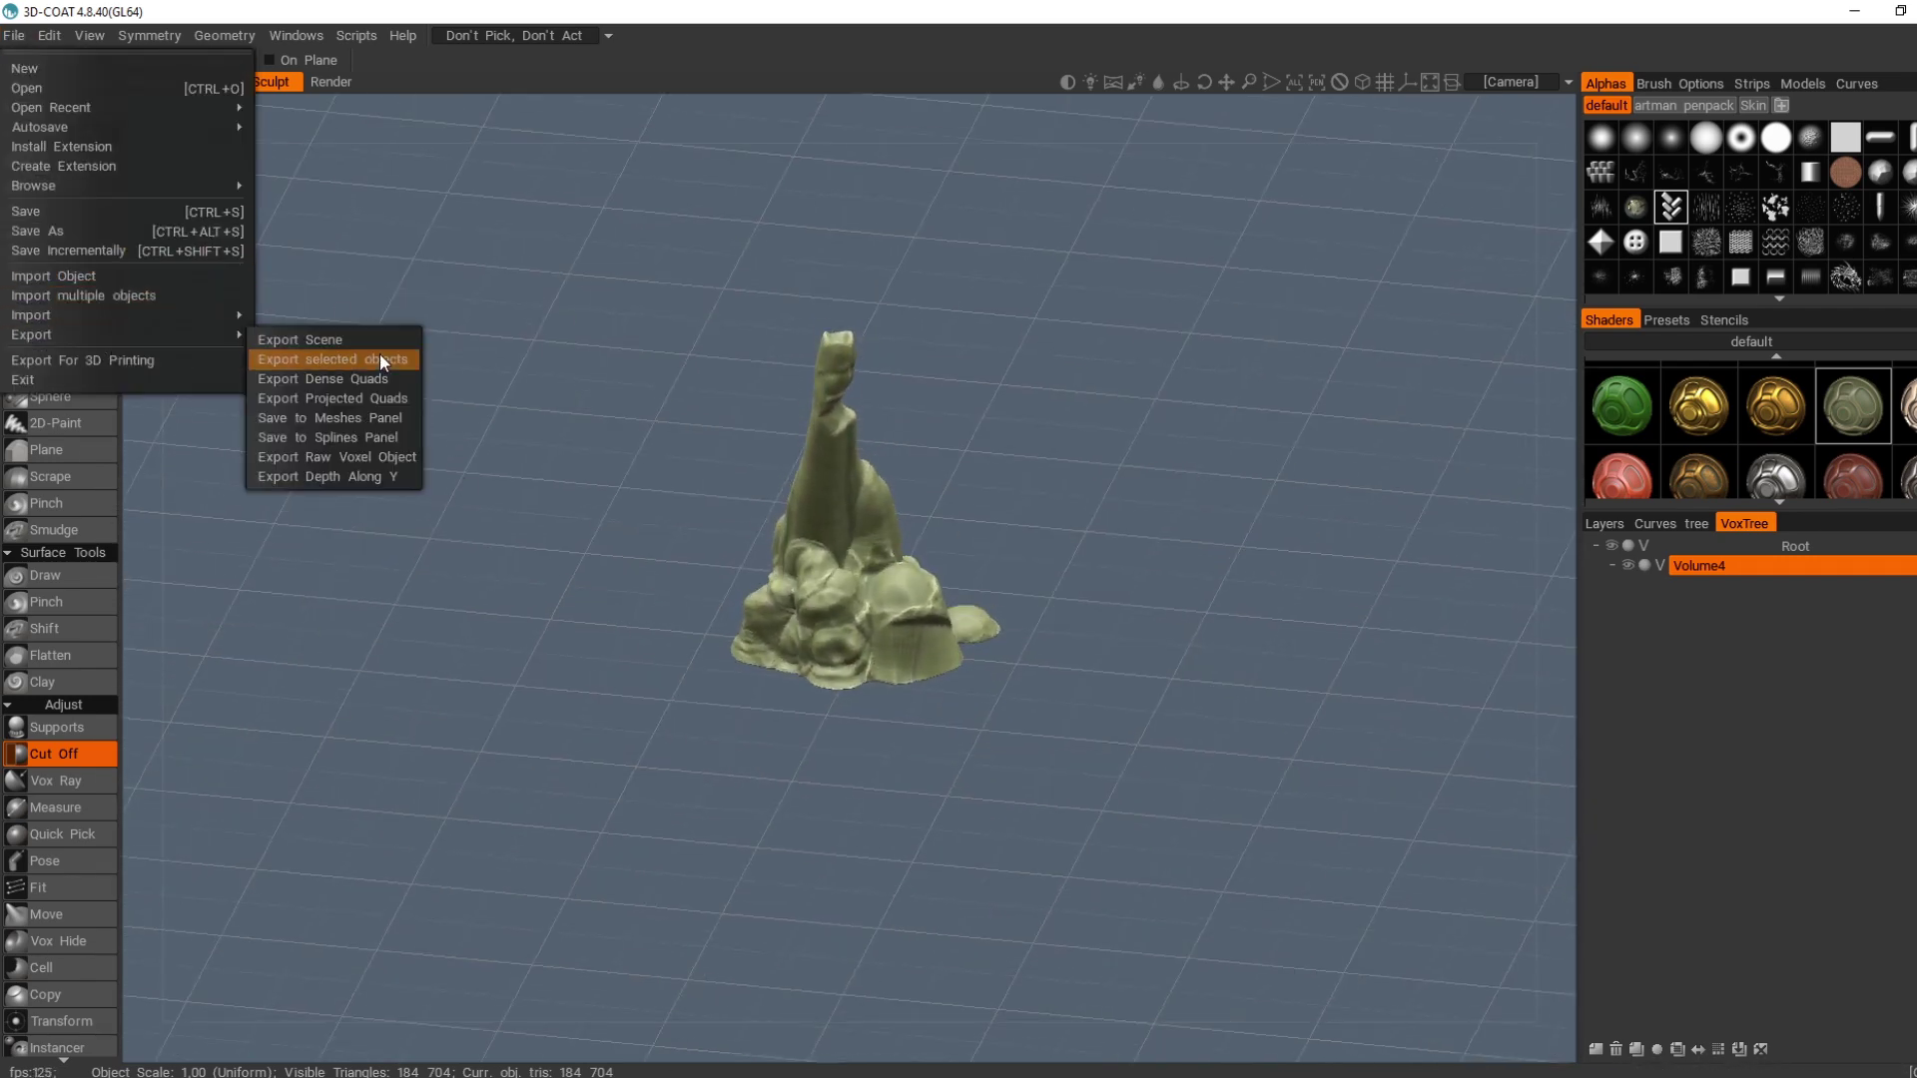
click(299, 339)
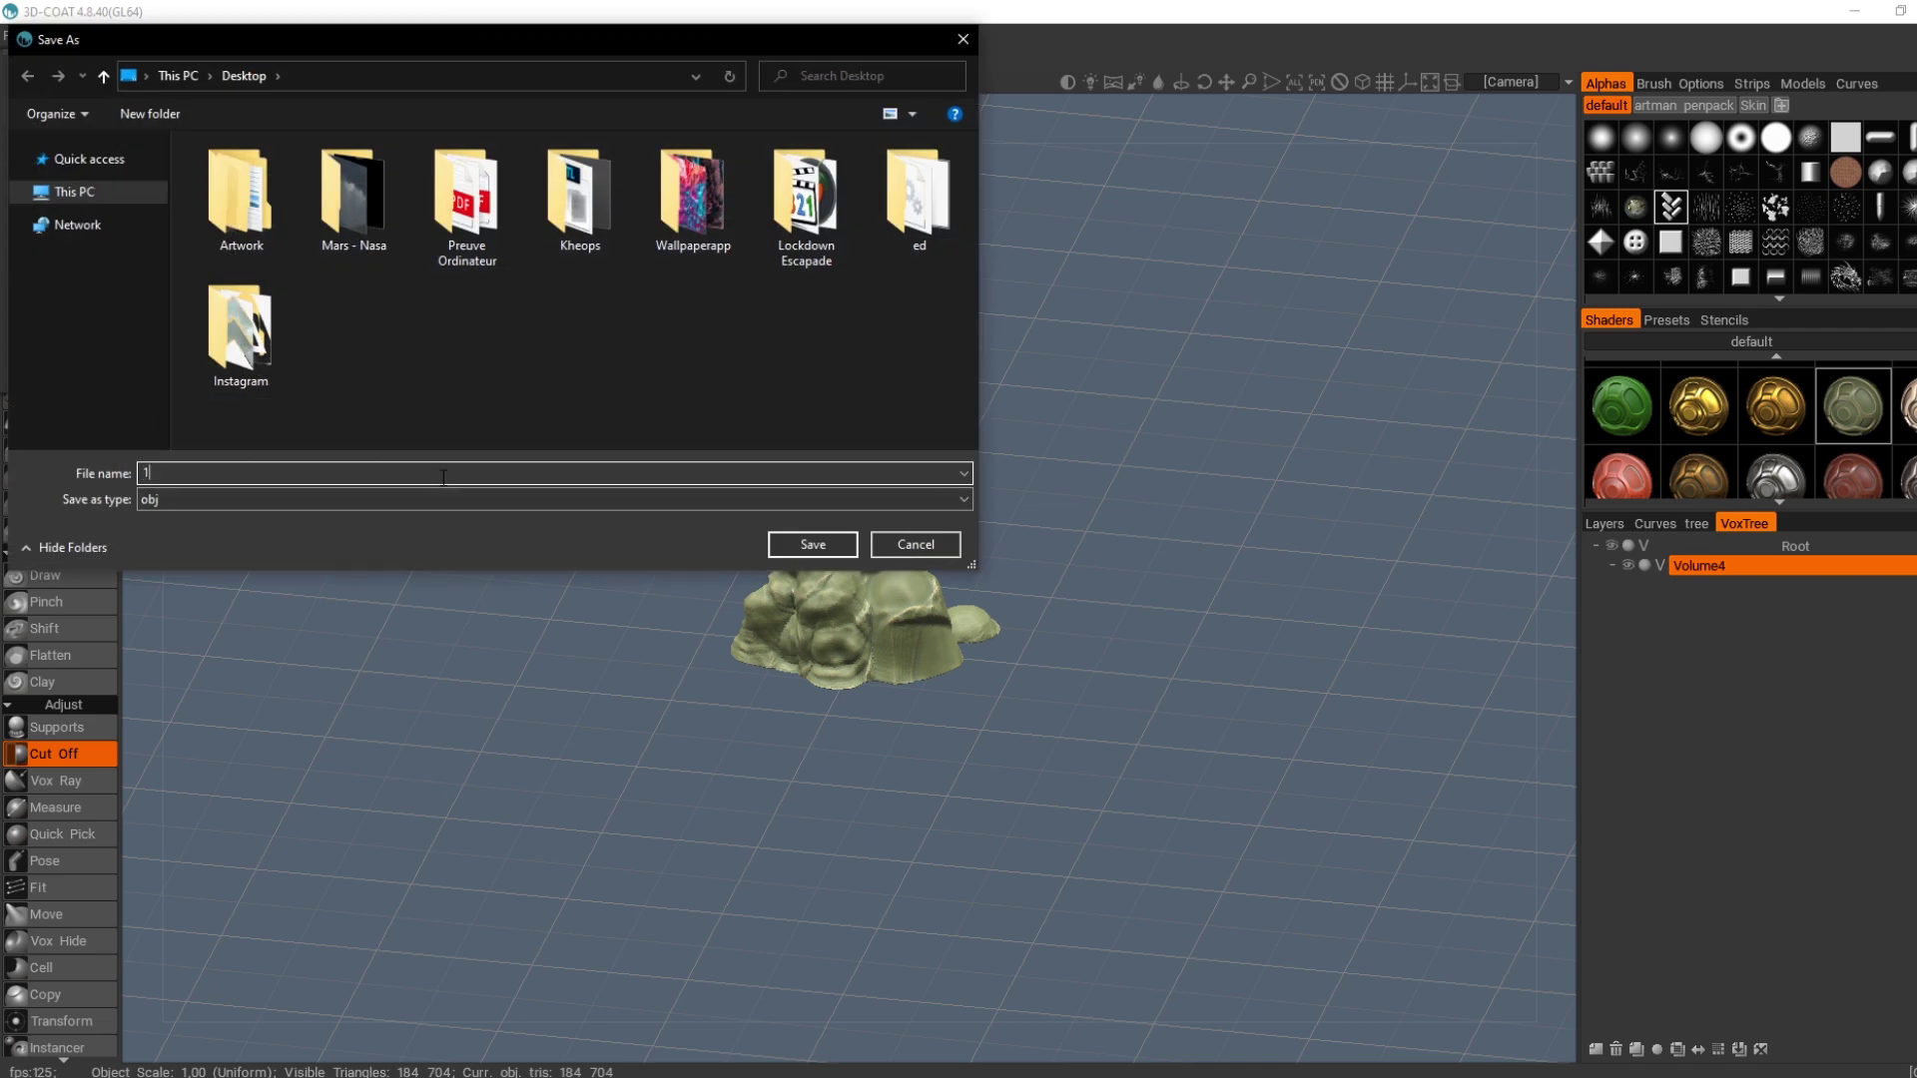
text(1)
key(Return)
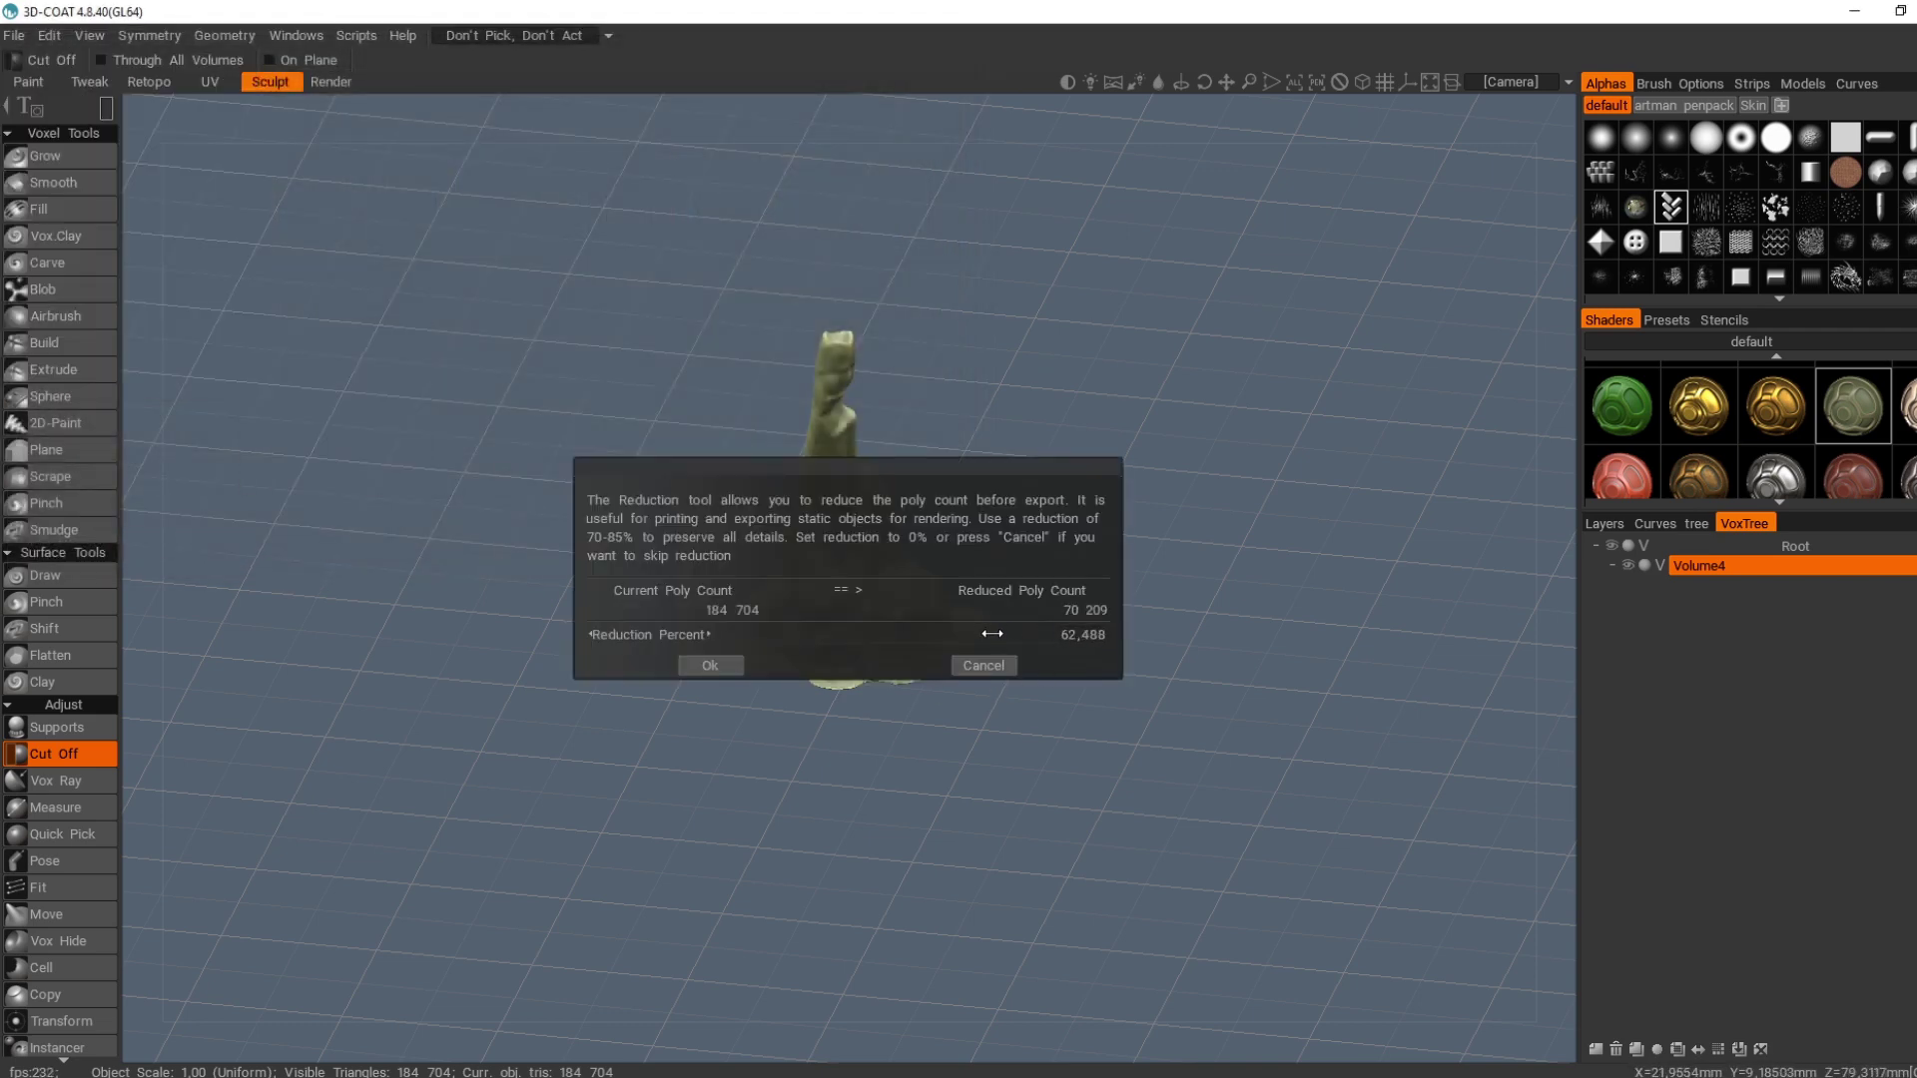
drag(1017, 639, 1029, 639)
click(710, 664)
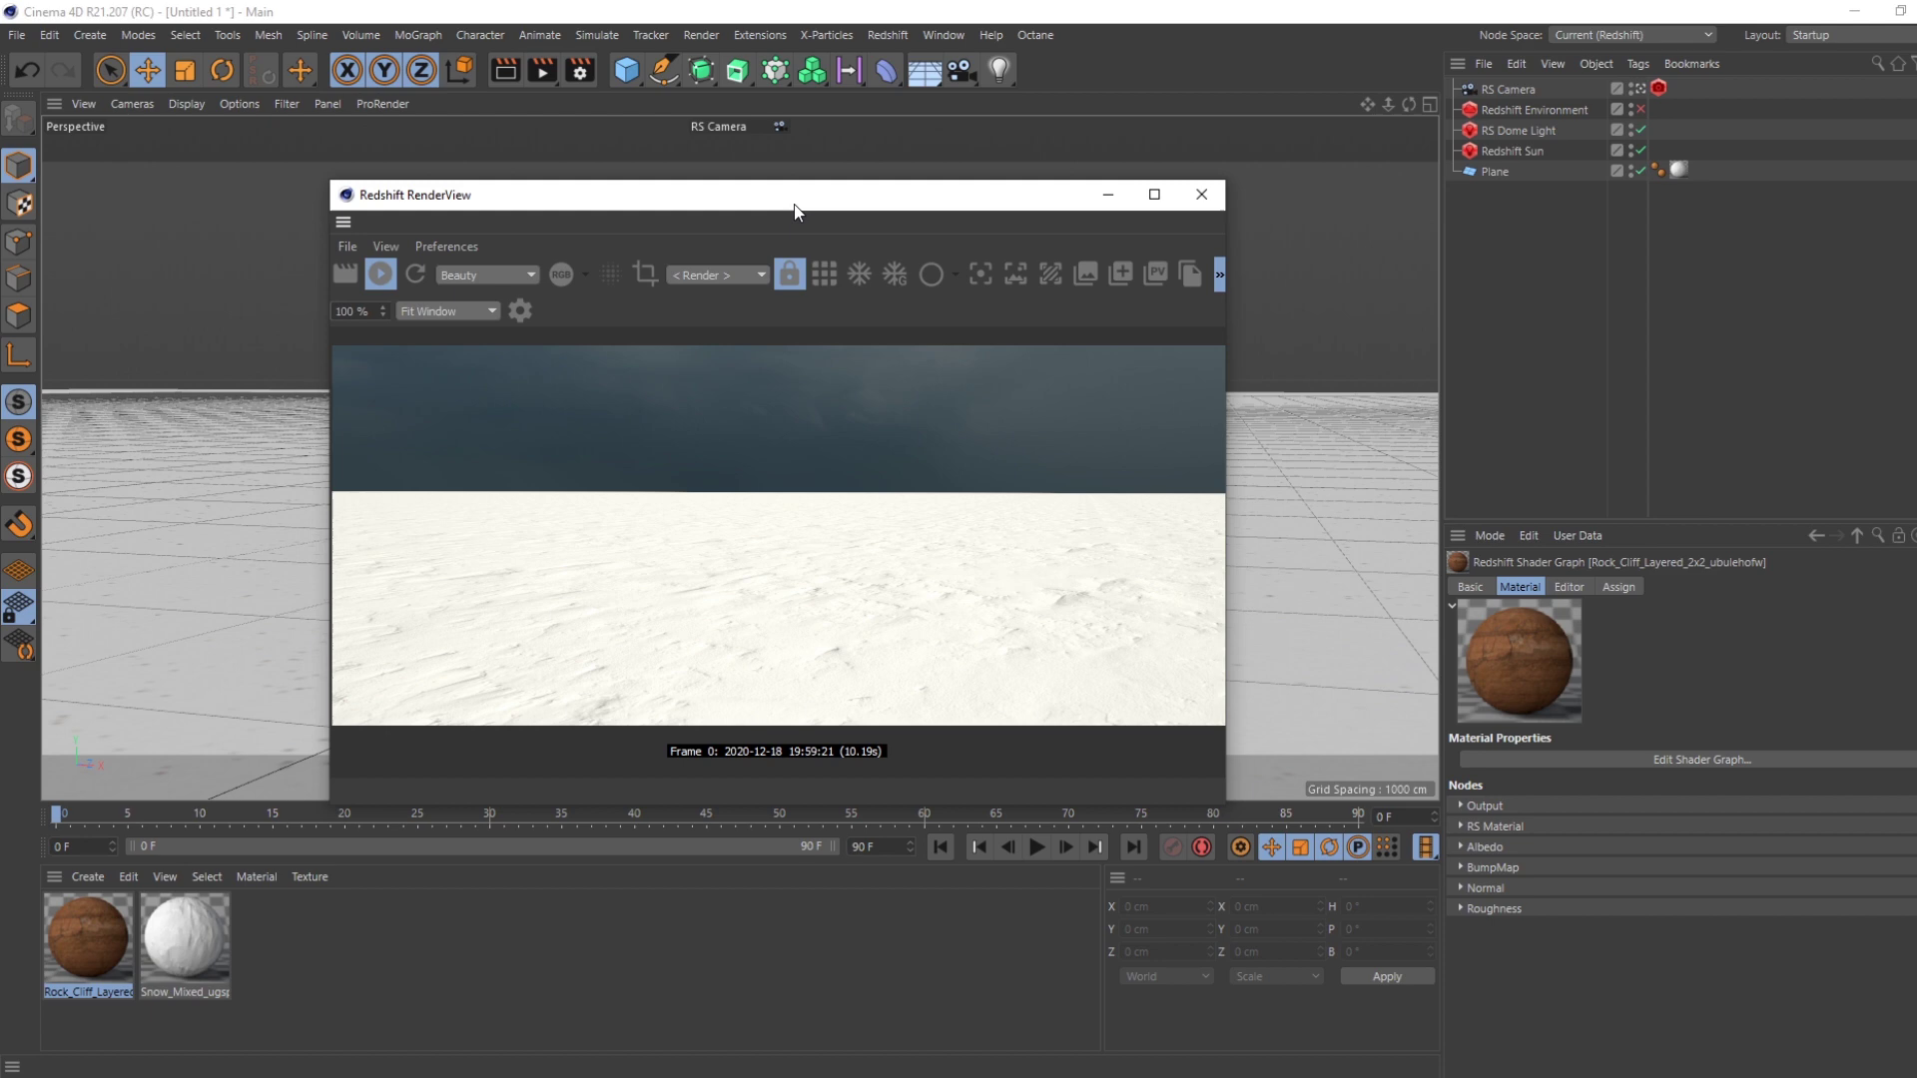
- Switch to Cinema 4D, close the render view, and import 1.obj into the snow scene with the default OBJ options
click(1201, 193)
click(16, 36)
click(67, 90)
click(352, 215)
double_click(348, 214)
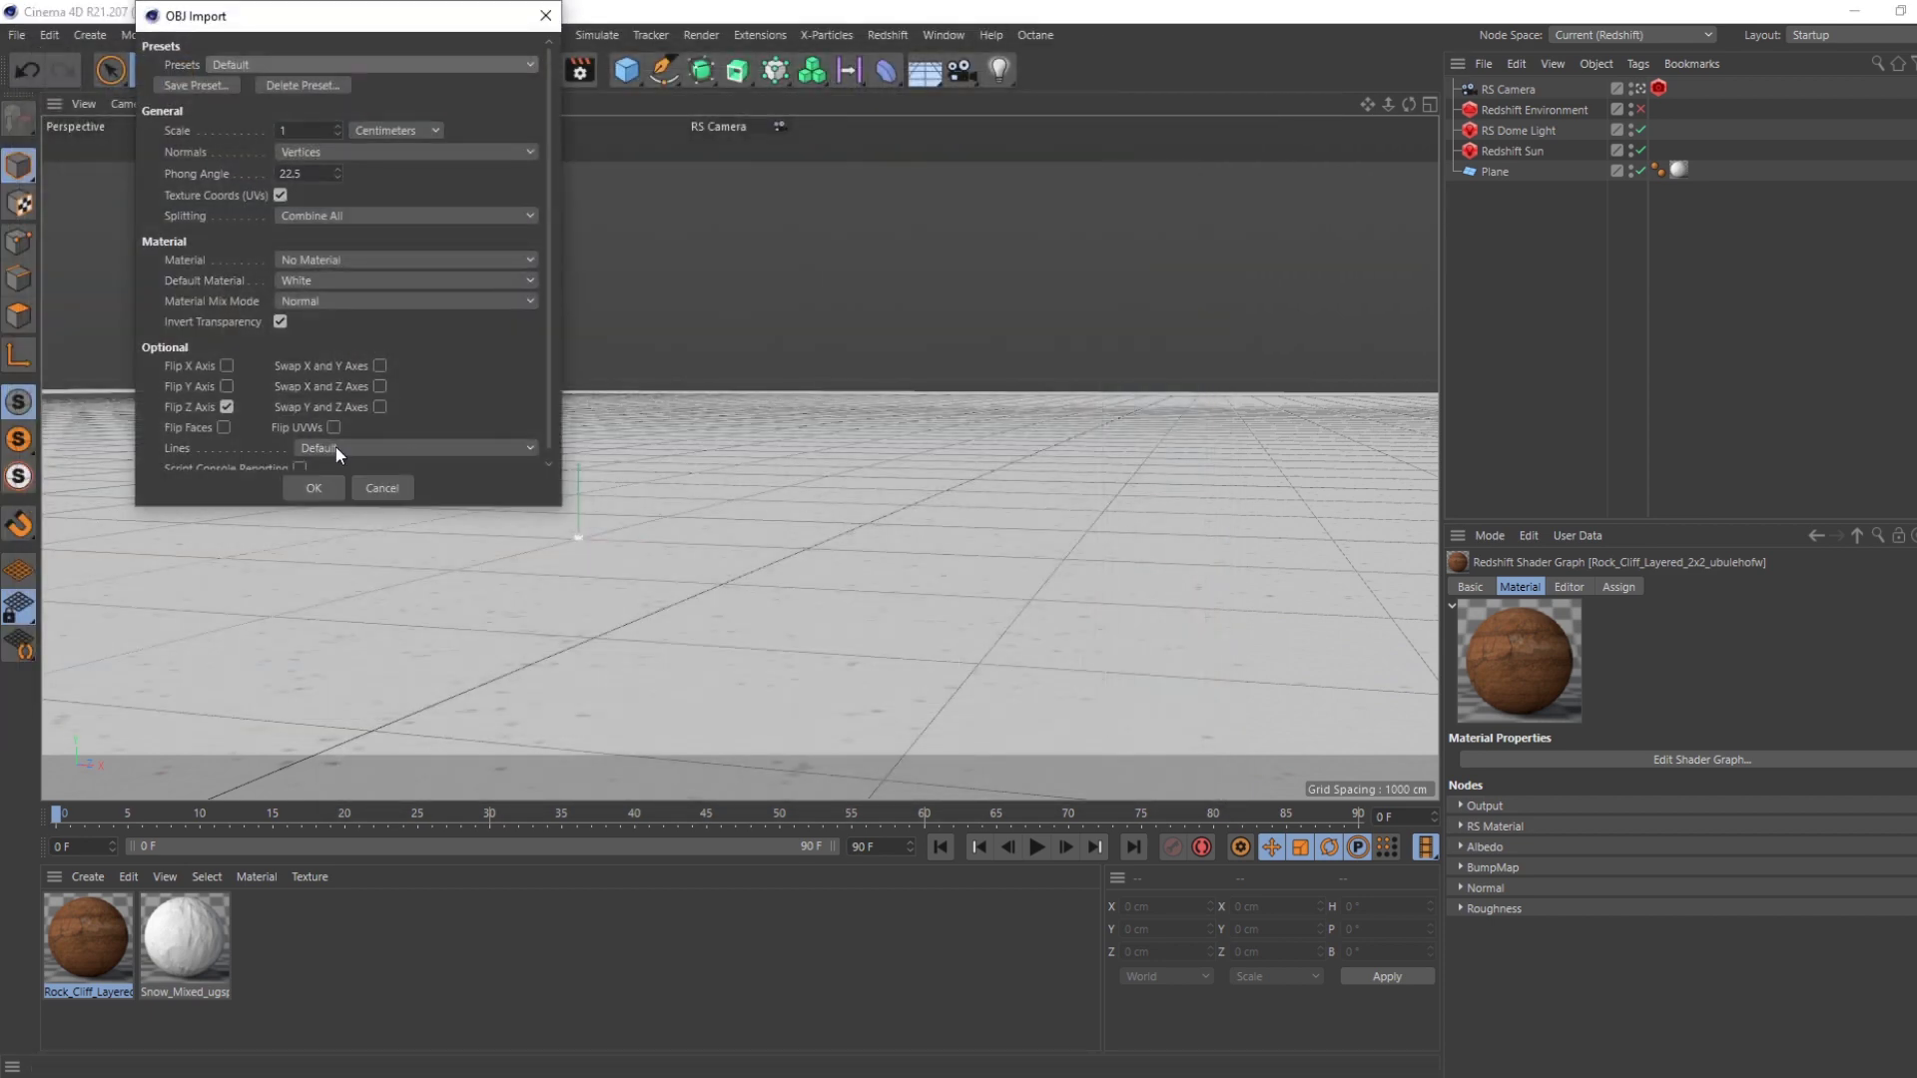
click(315, 487)
- Scale the imported rock up to about 1649 cm tall and move it forward towards the middle of the camera view
click(185, 70)
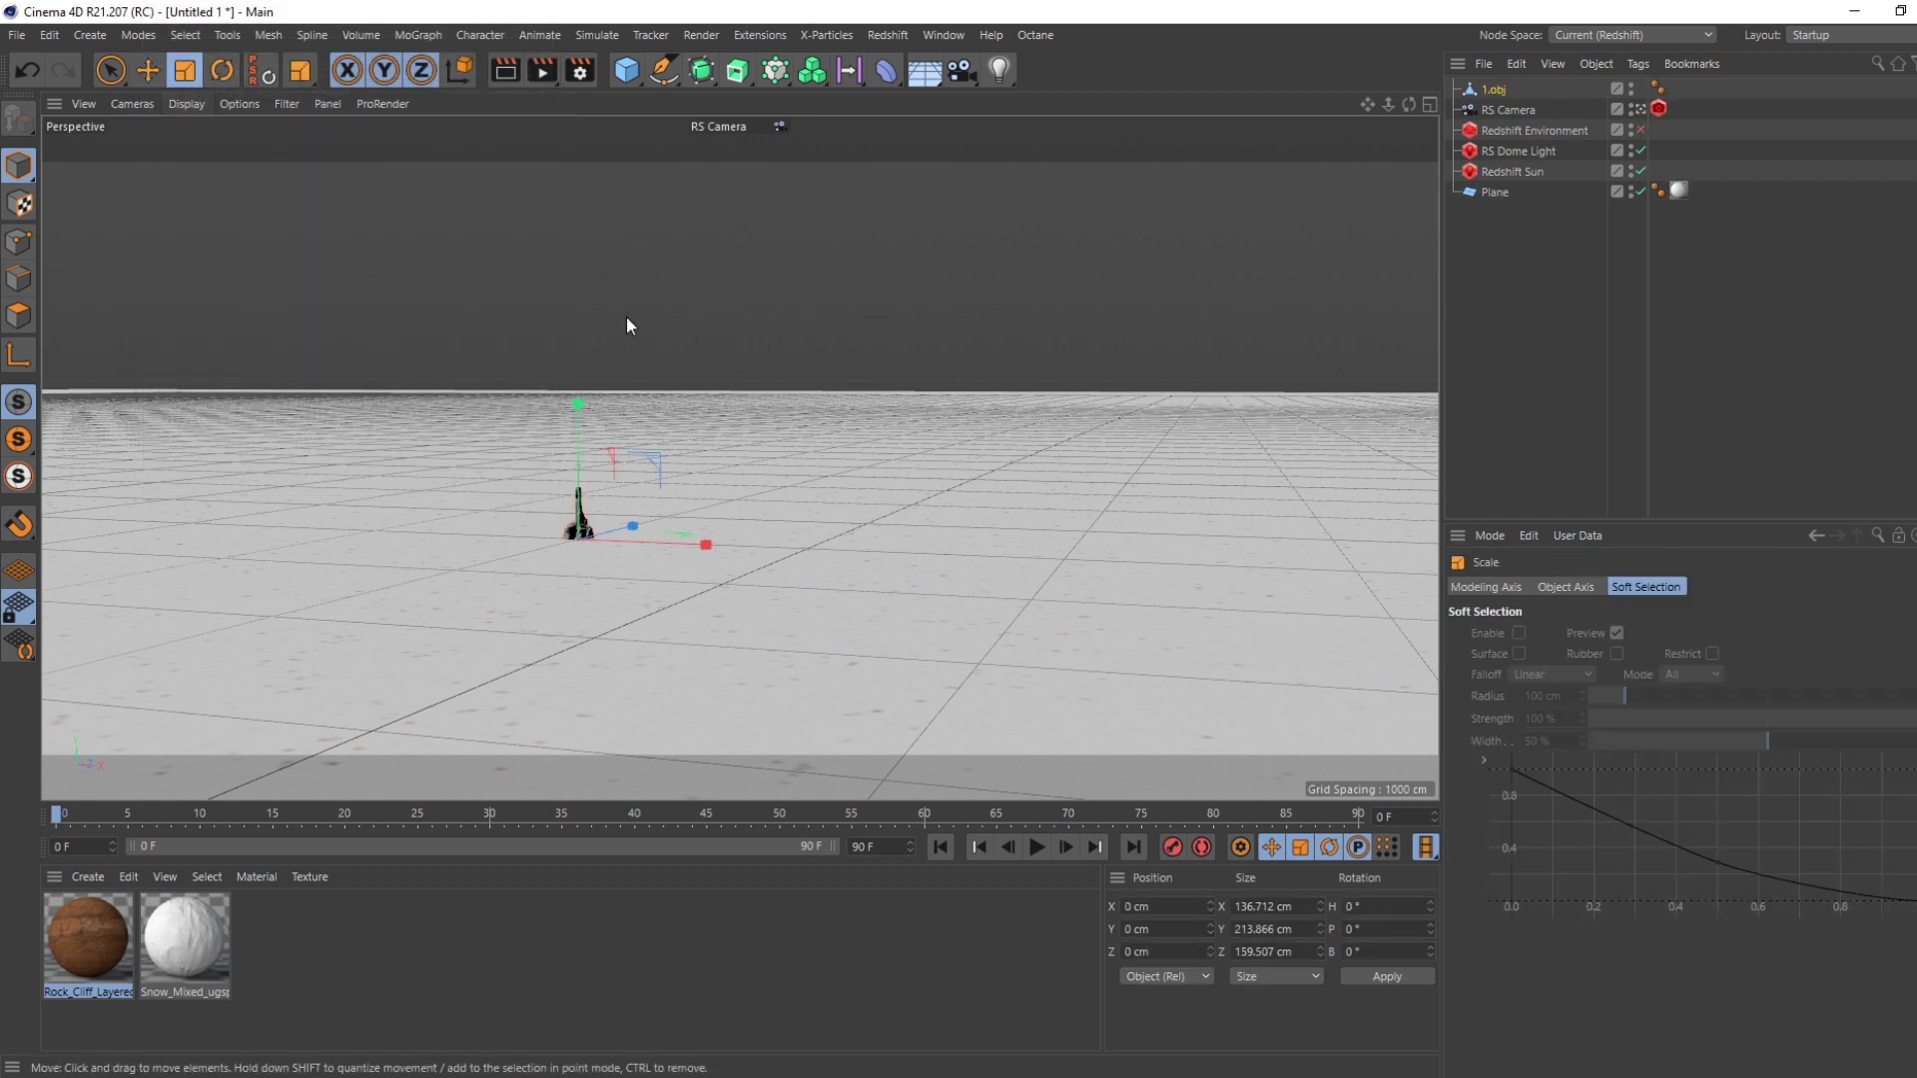
drag(655, 331, 1298, 331)
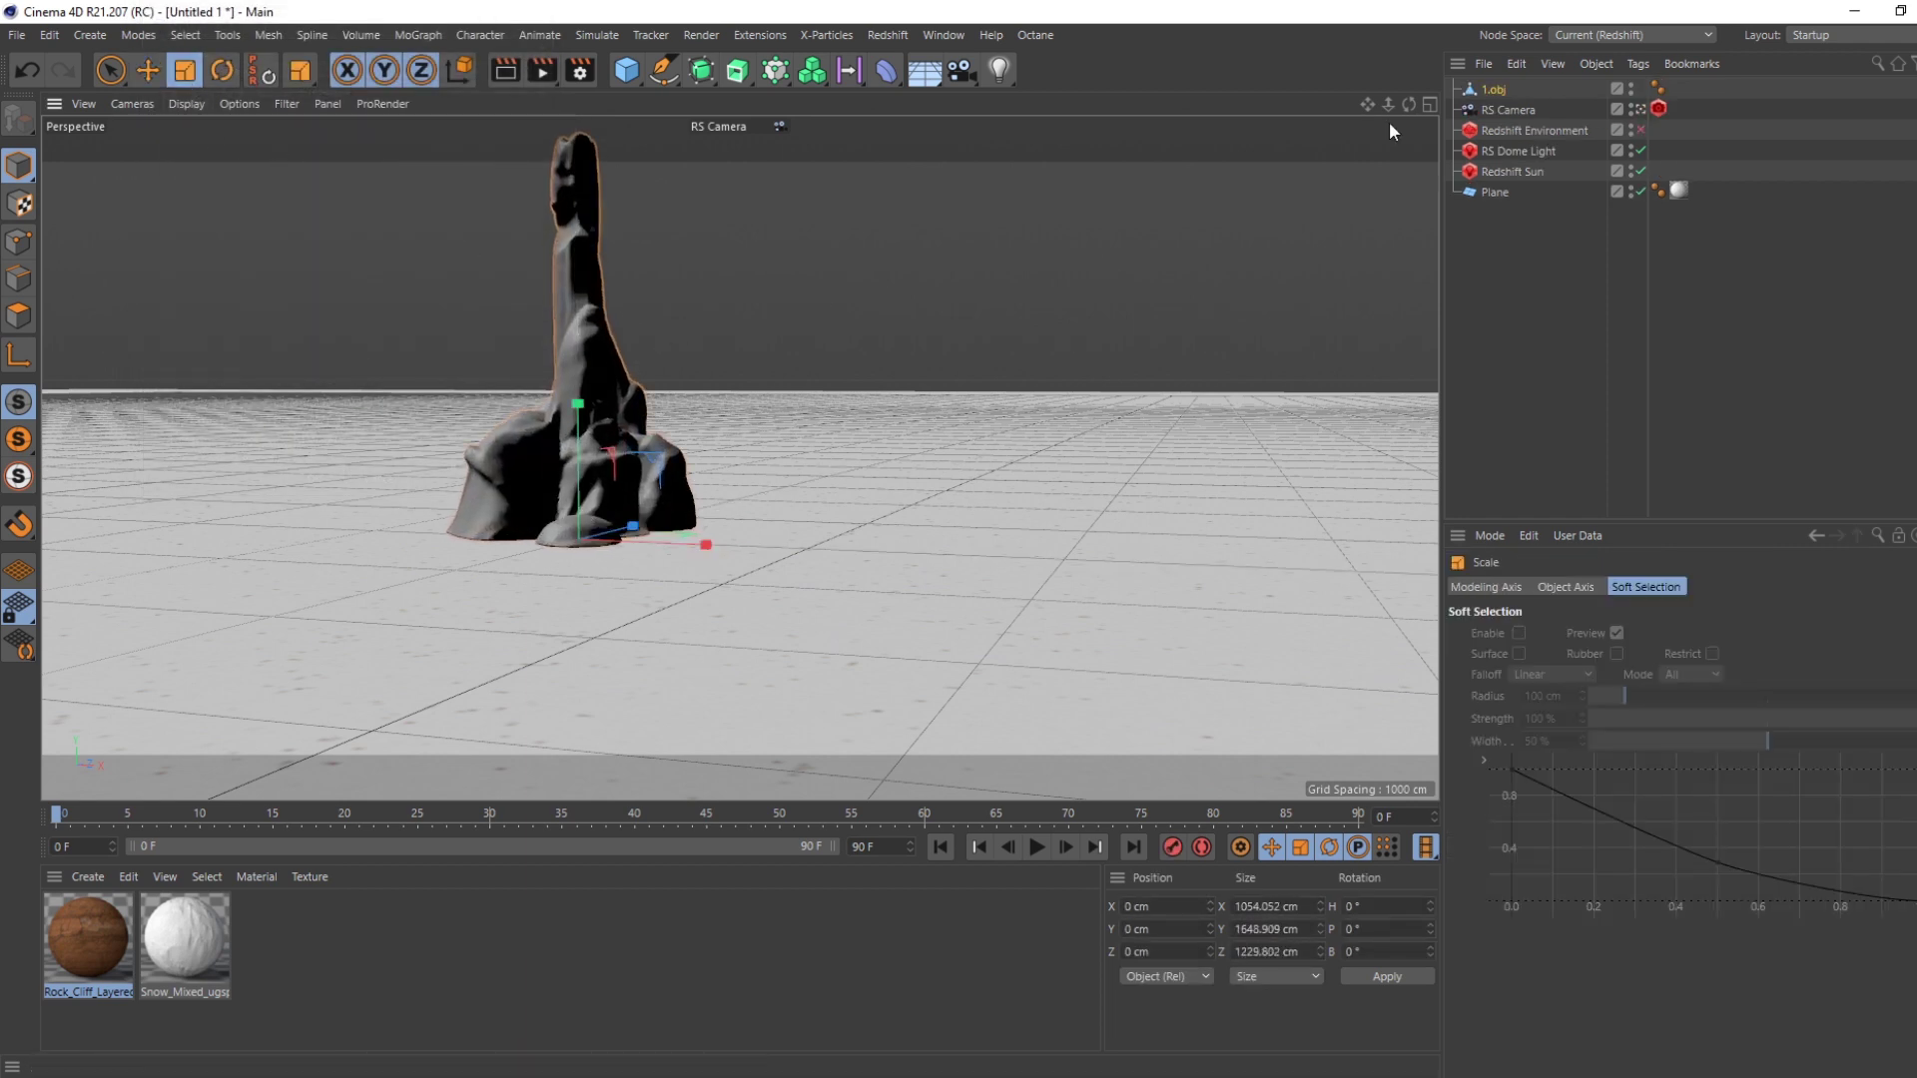
drag(639, 536, 779, 599)
click(1388, 237)
mouse_move(1366, 104)
mouse_down()
mouse_move(1367, 147)
mouse_move(1353, 104)
mouse_up()
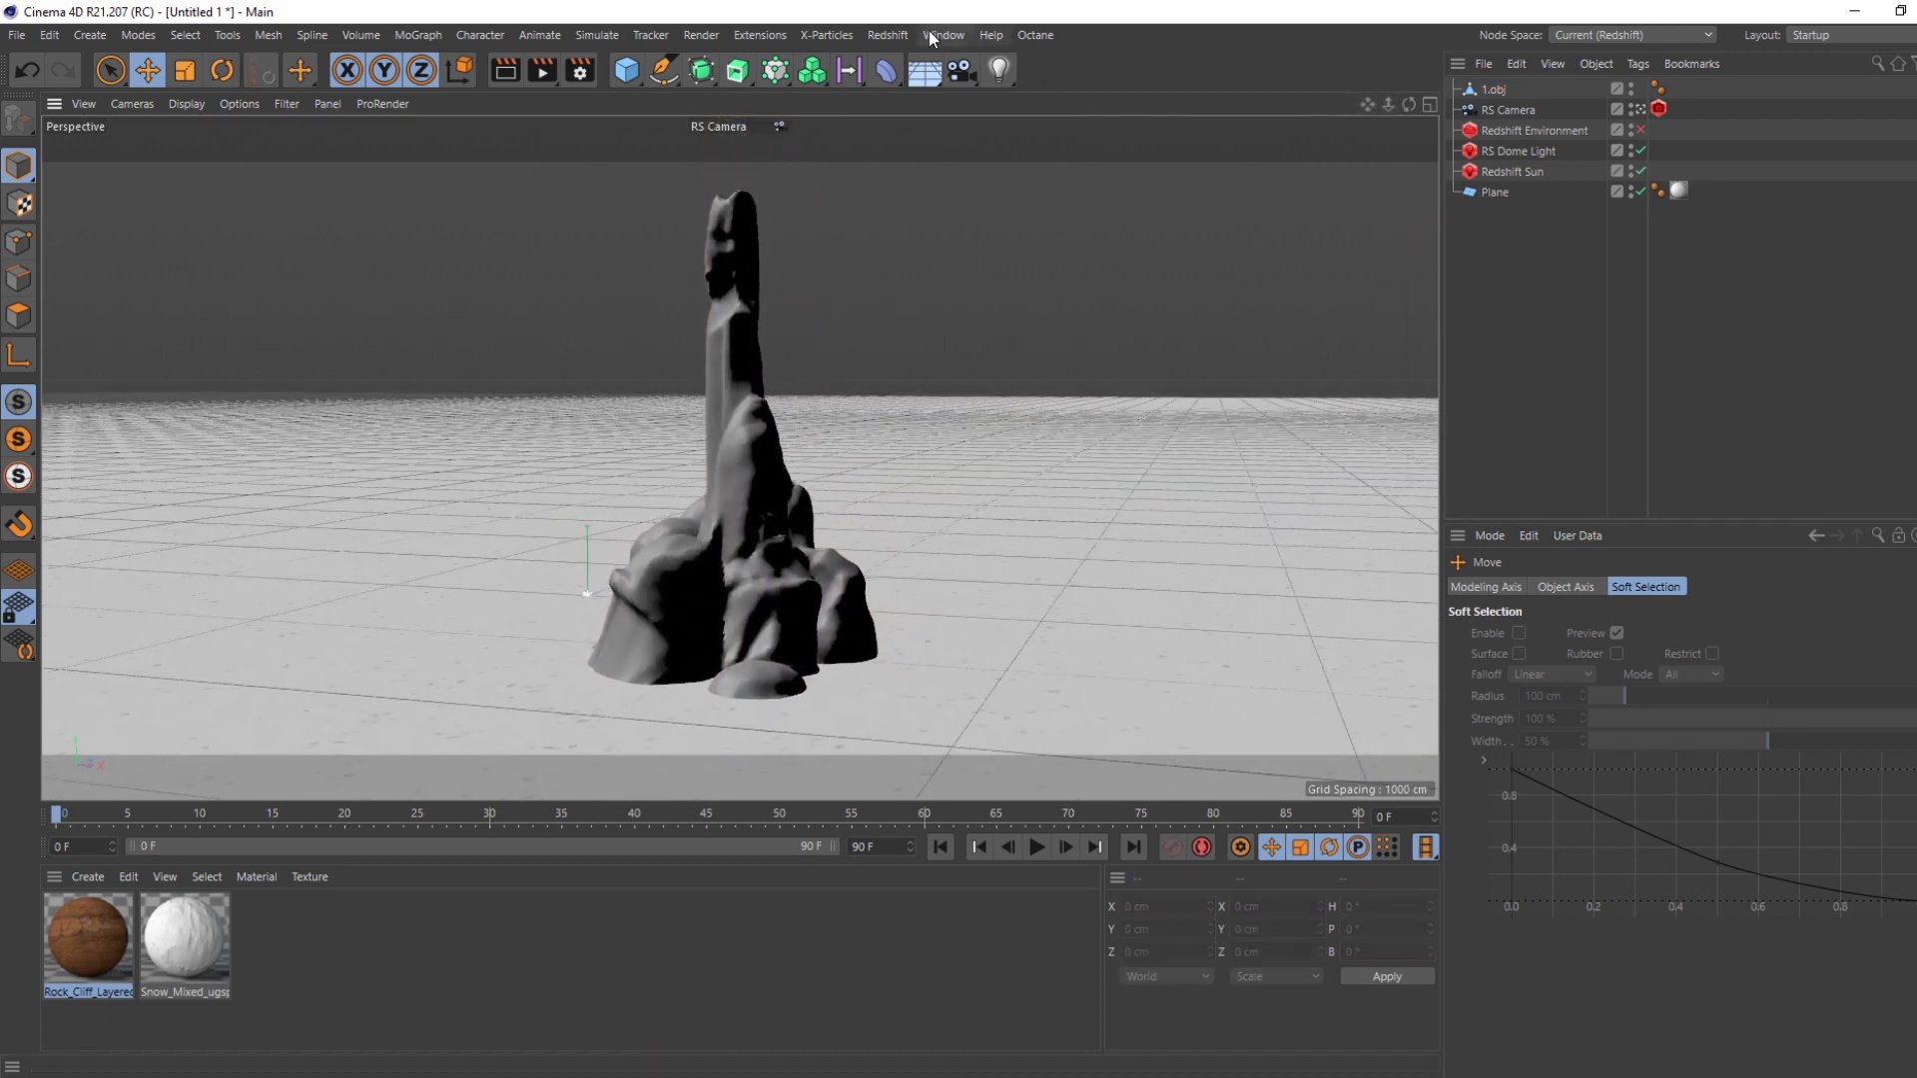
- Start a live Redshift RenderView of the scene, enlarging and positioning it so the object list stays accessible
click(887, 35)
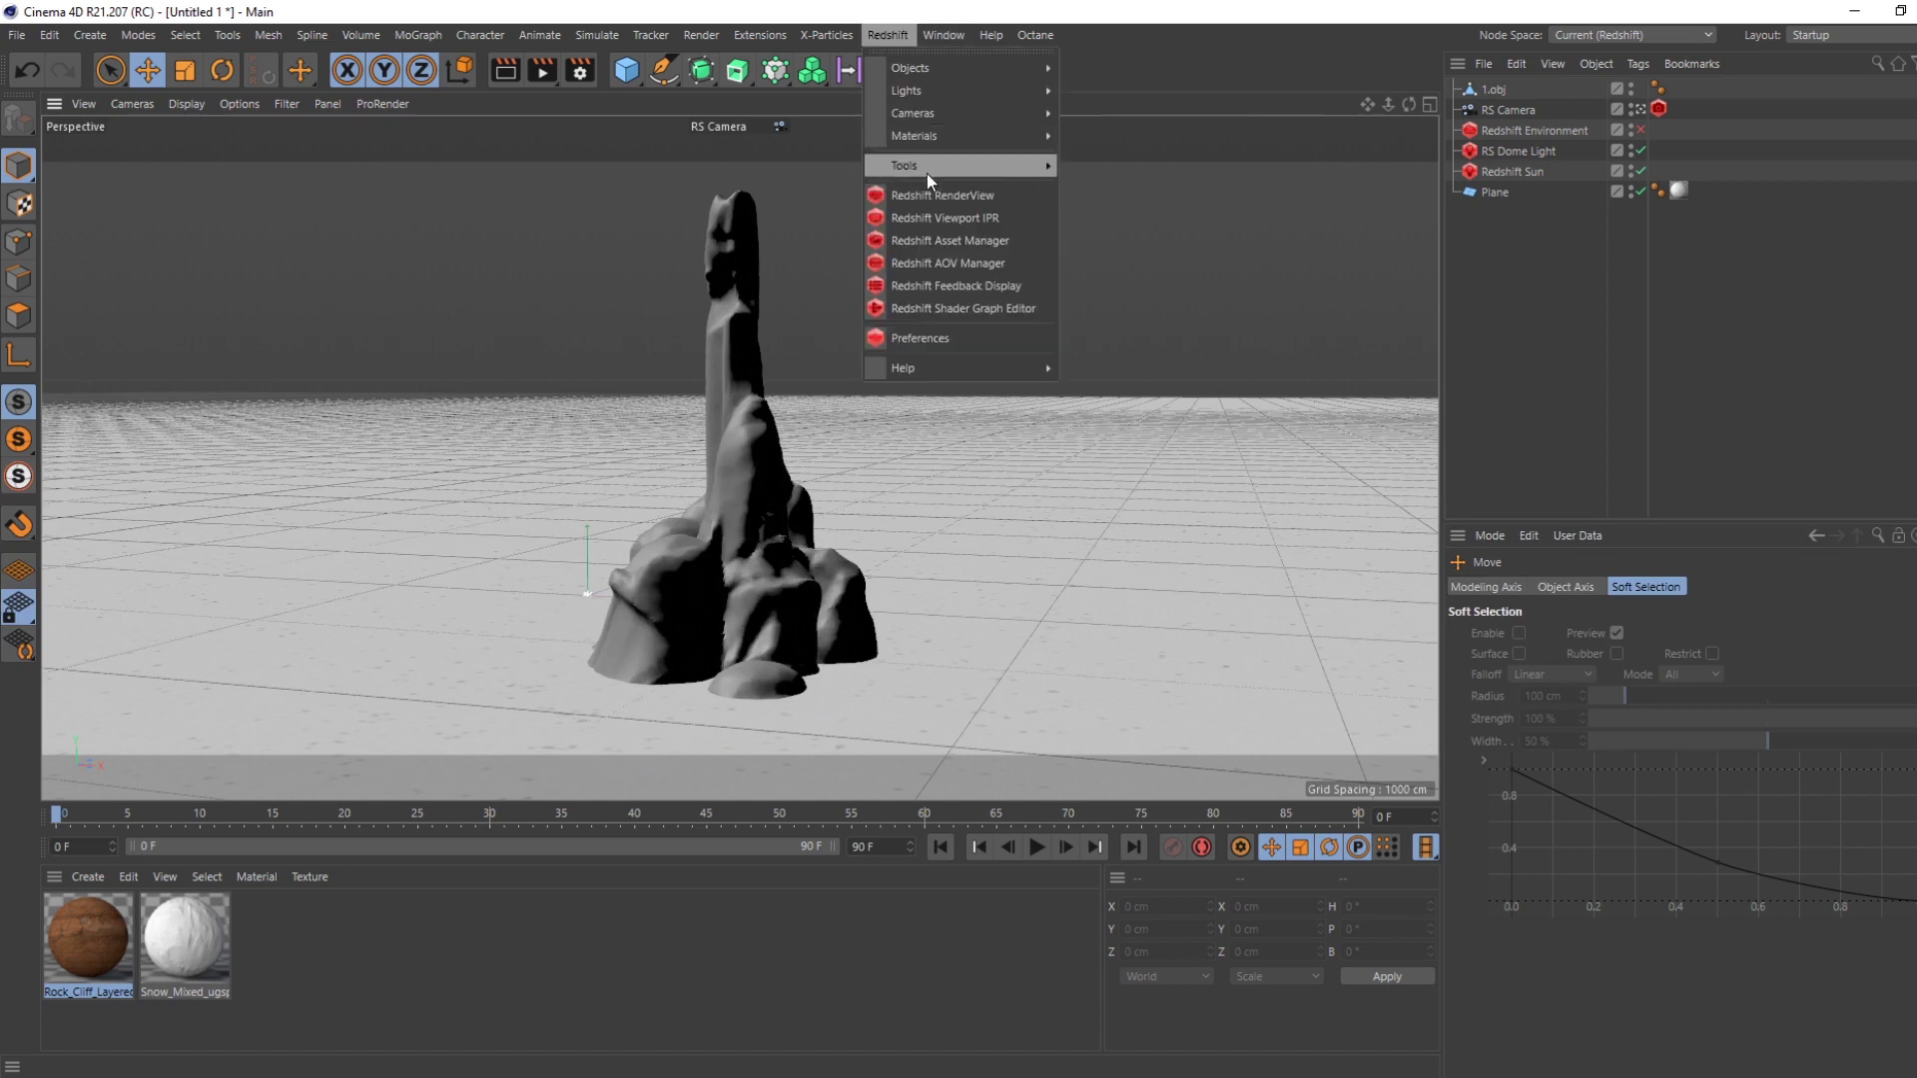
click(931, 198)
click(979, 260)
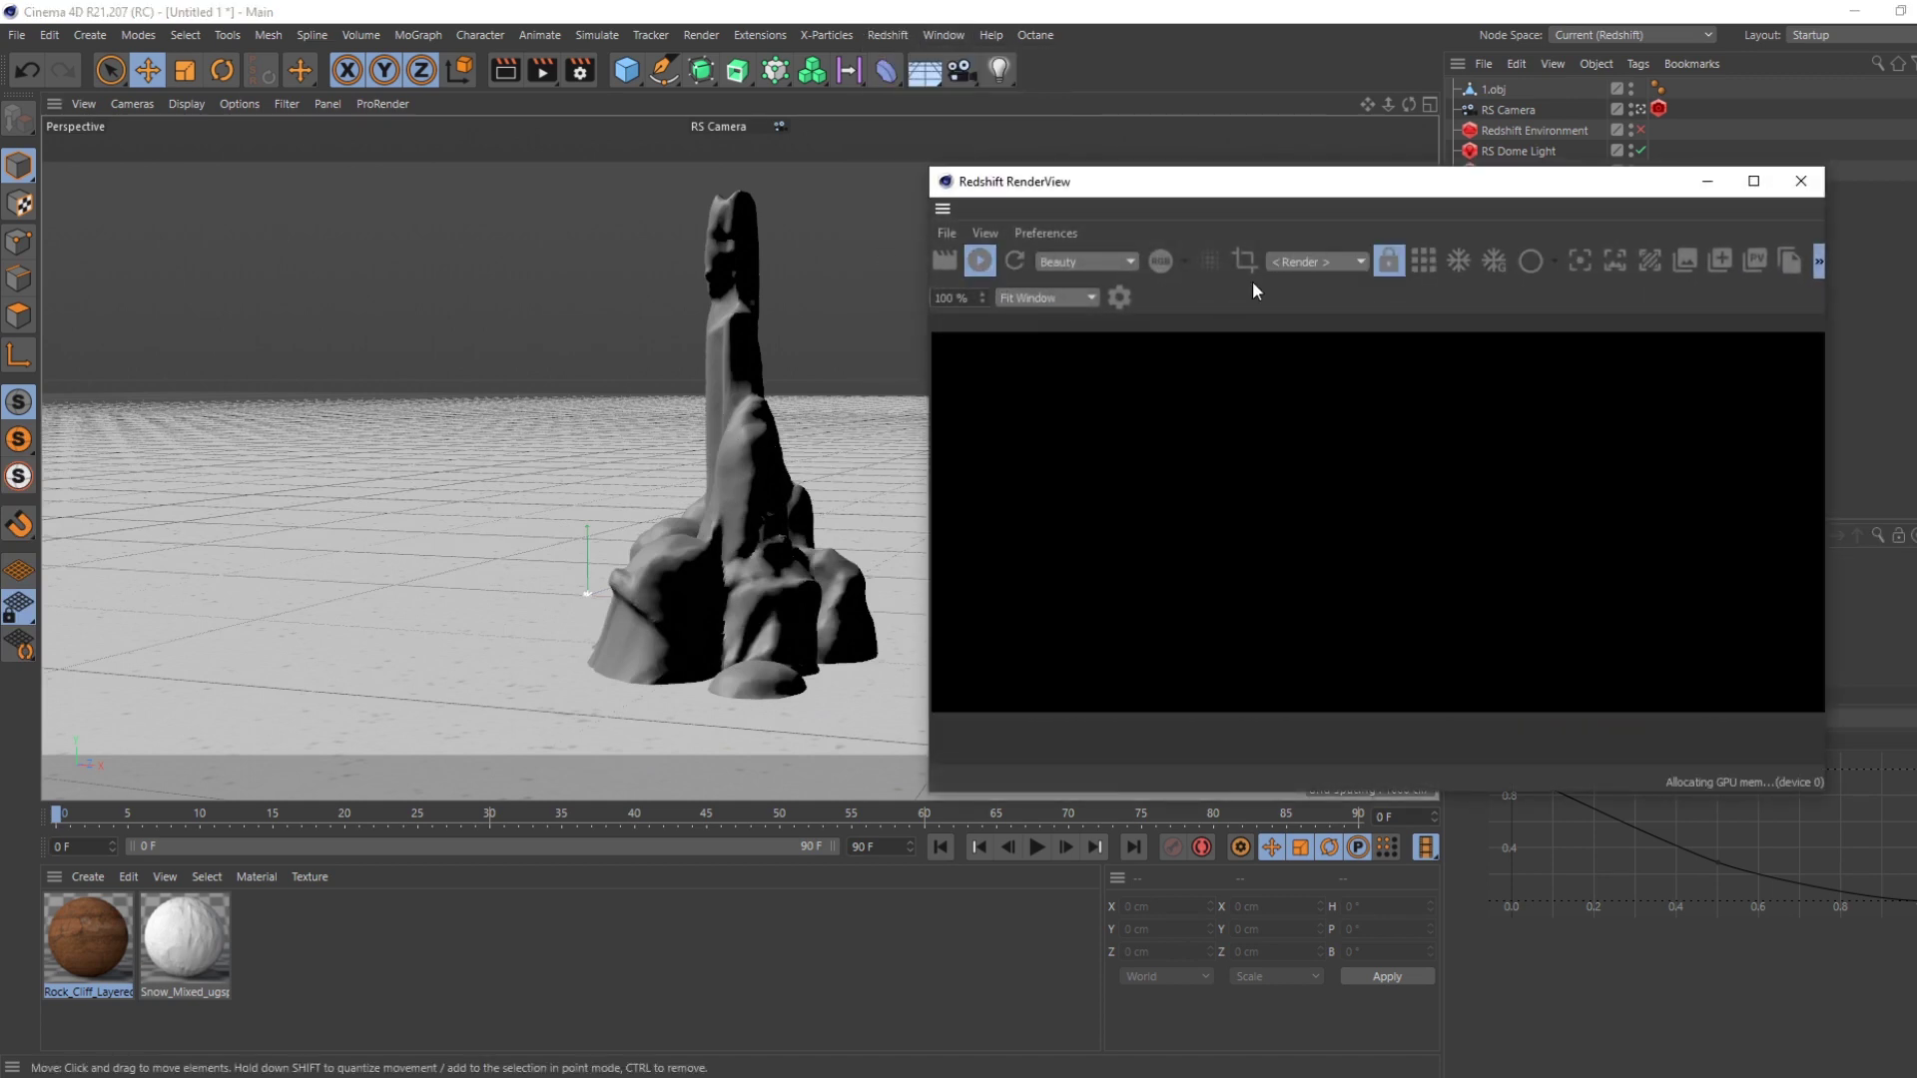
drag(1287, 188, 1156, 292)
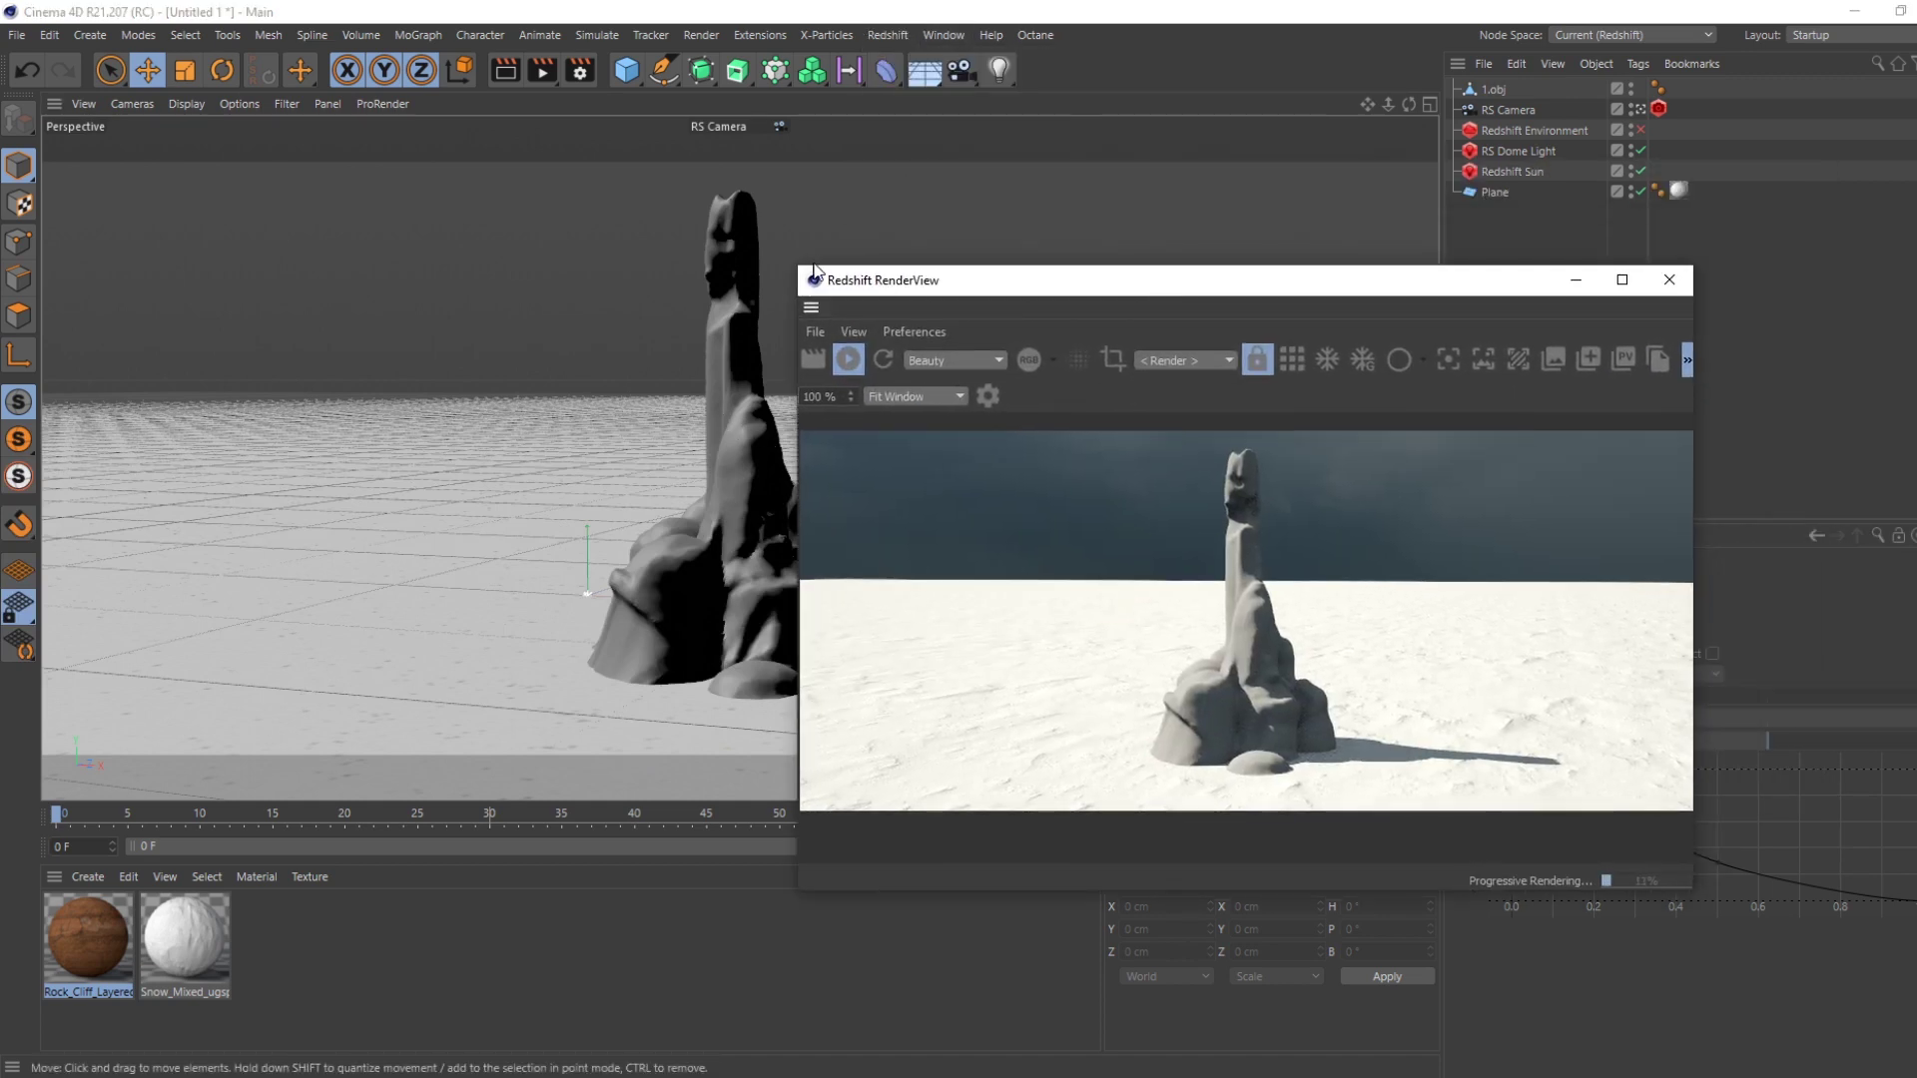
drag(795, 266, 172, 75)
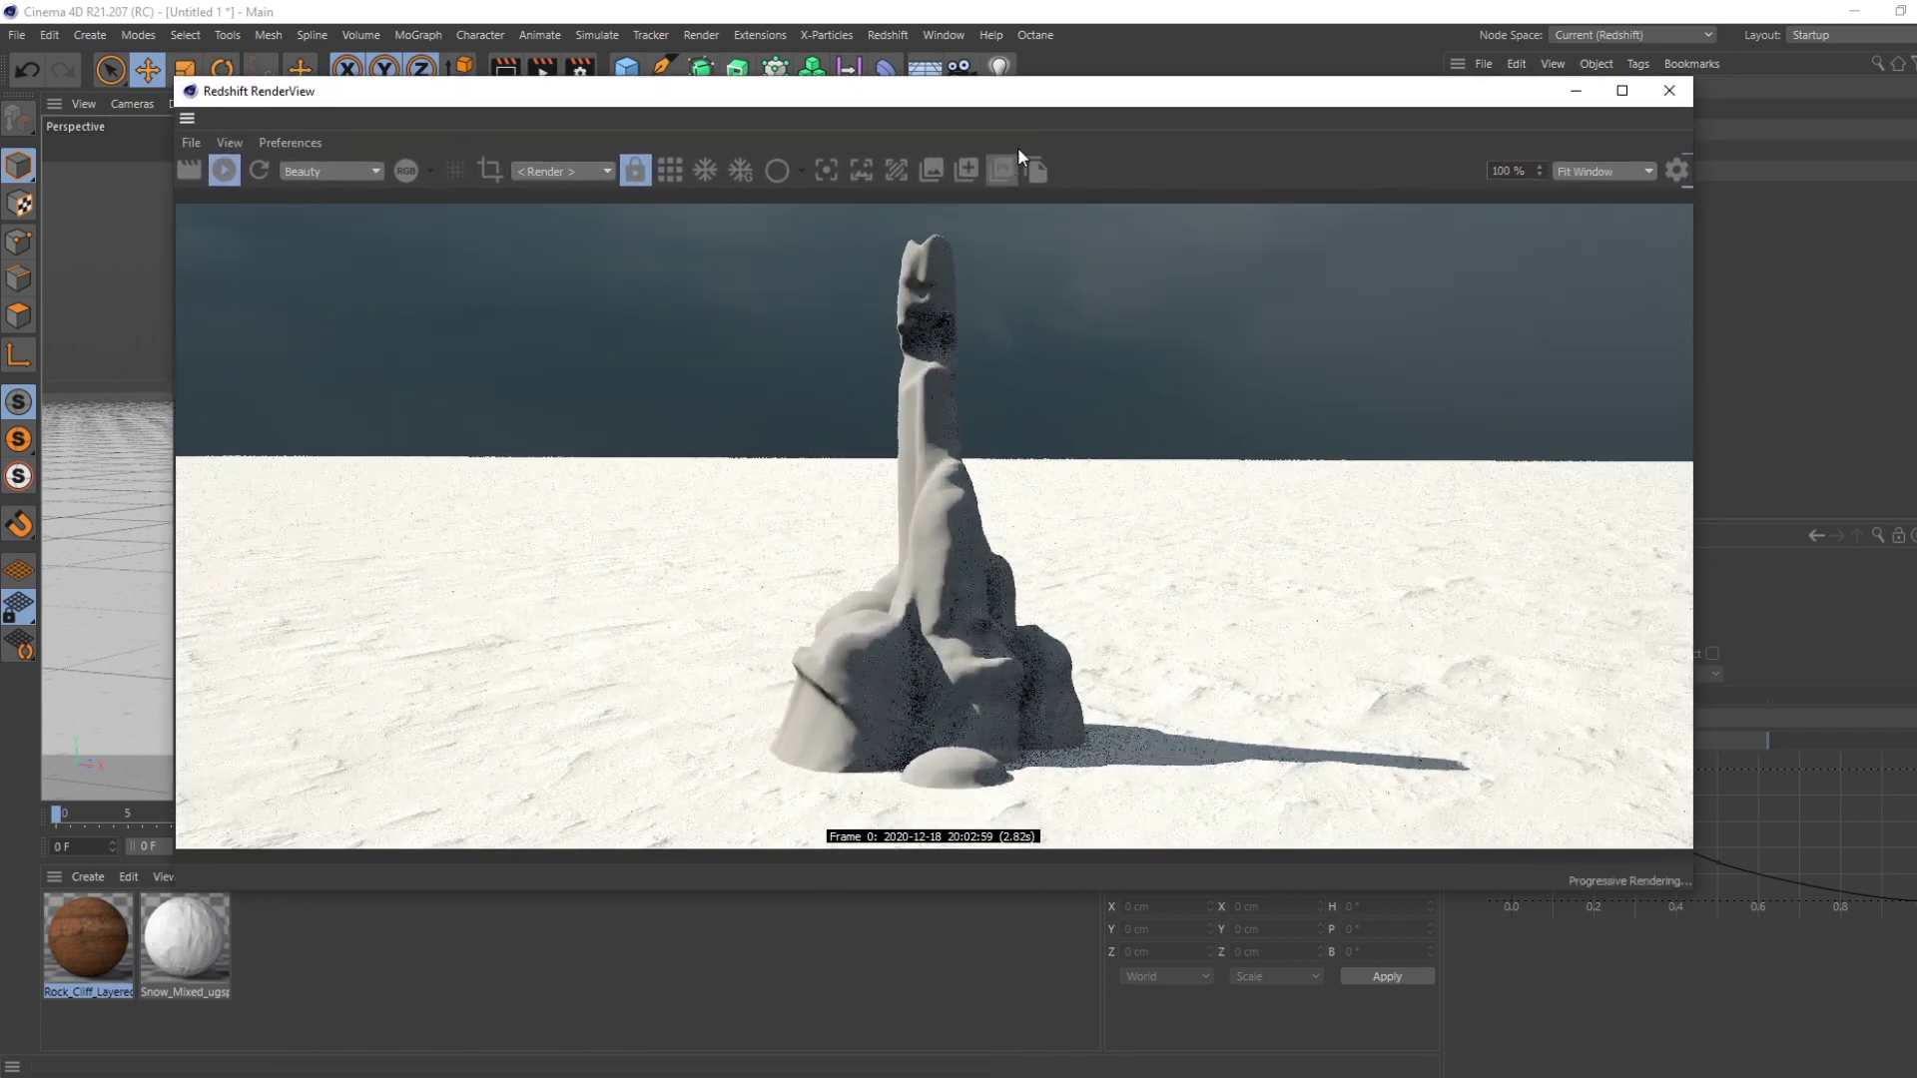
drag(1072, 102, 622, 121)
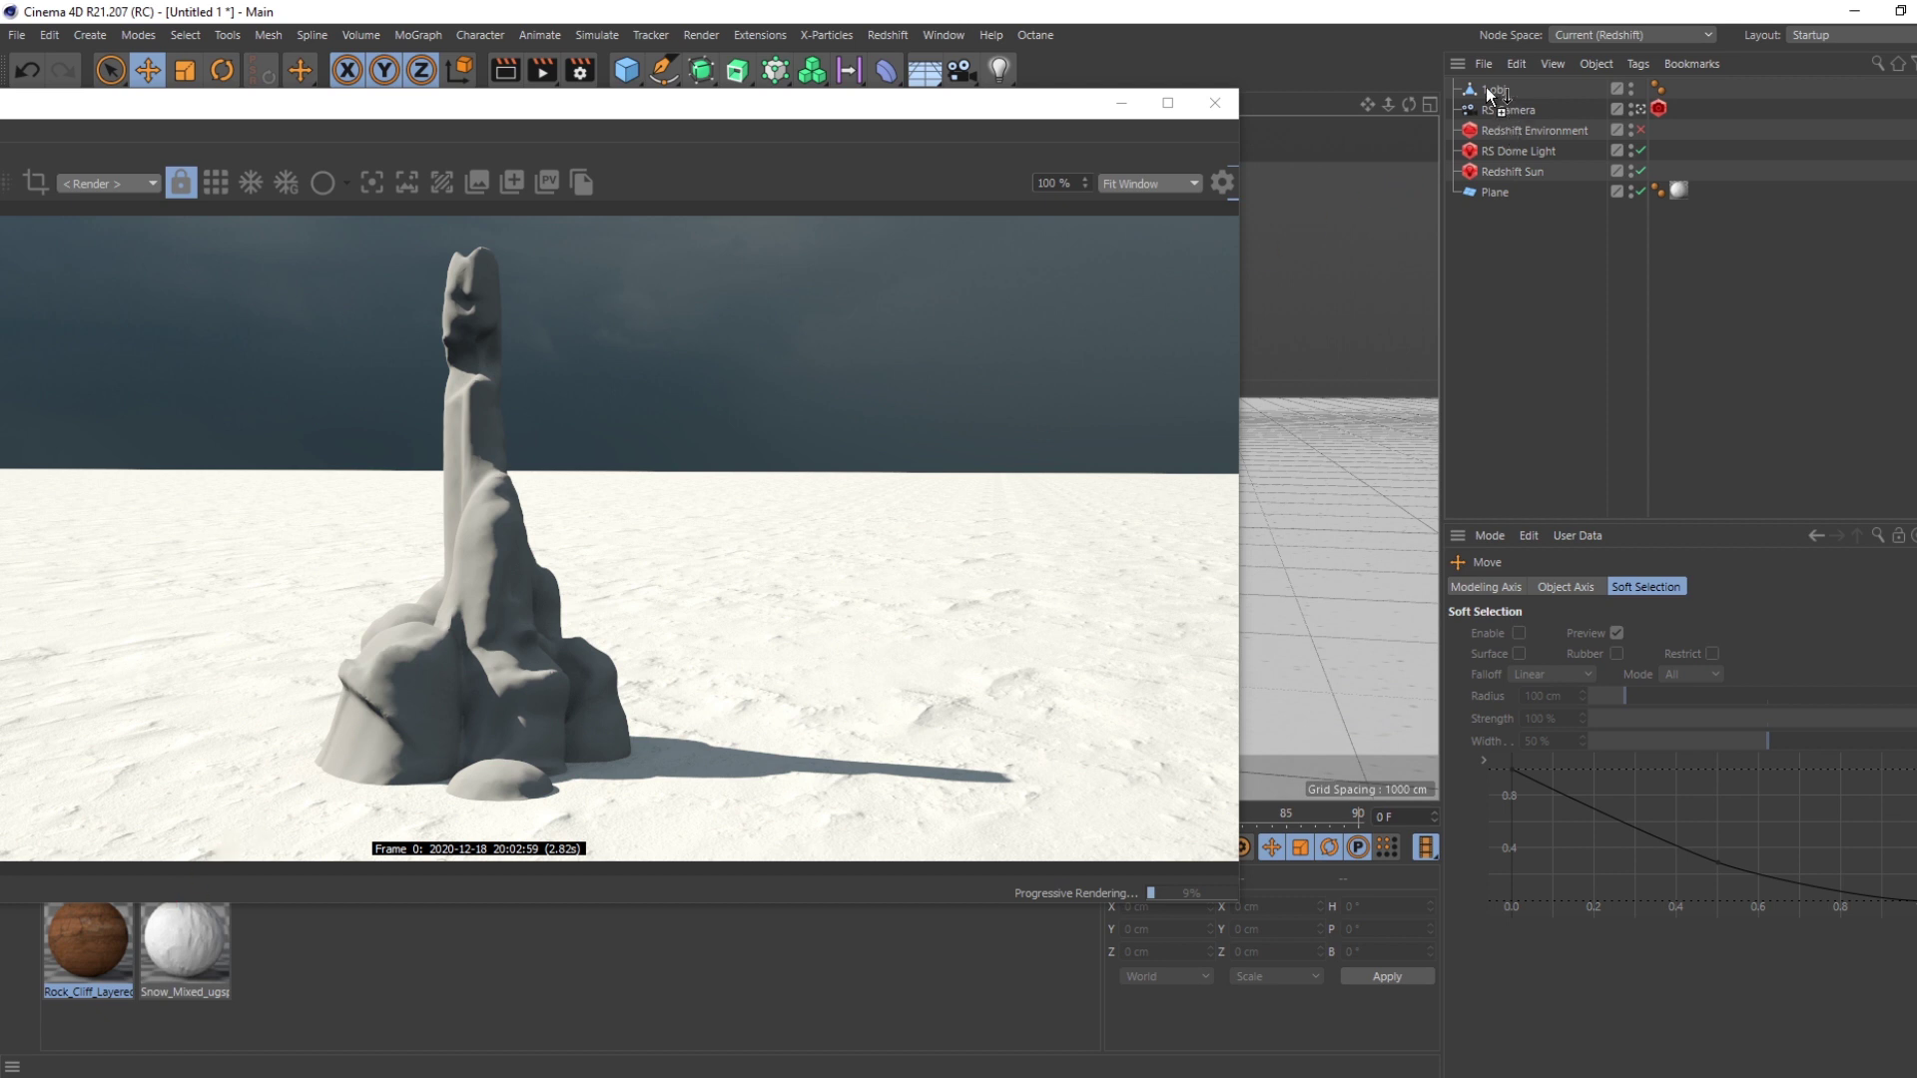
- Apply the Rock_Cliff_Layered material to the 1.obj rock and bring the camera slightly closer to it
drag(1486, 87, 1486, 87)
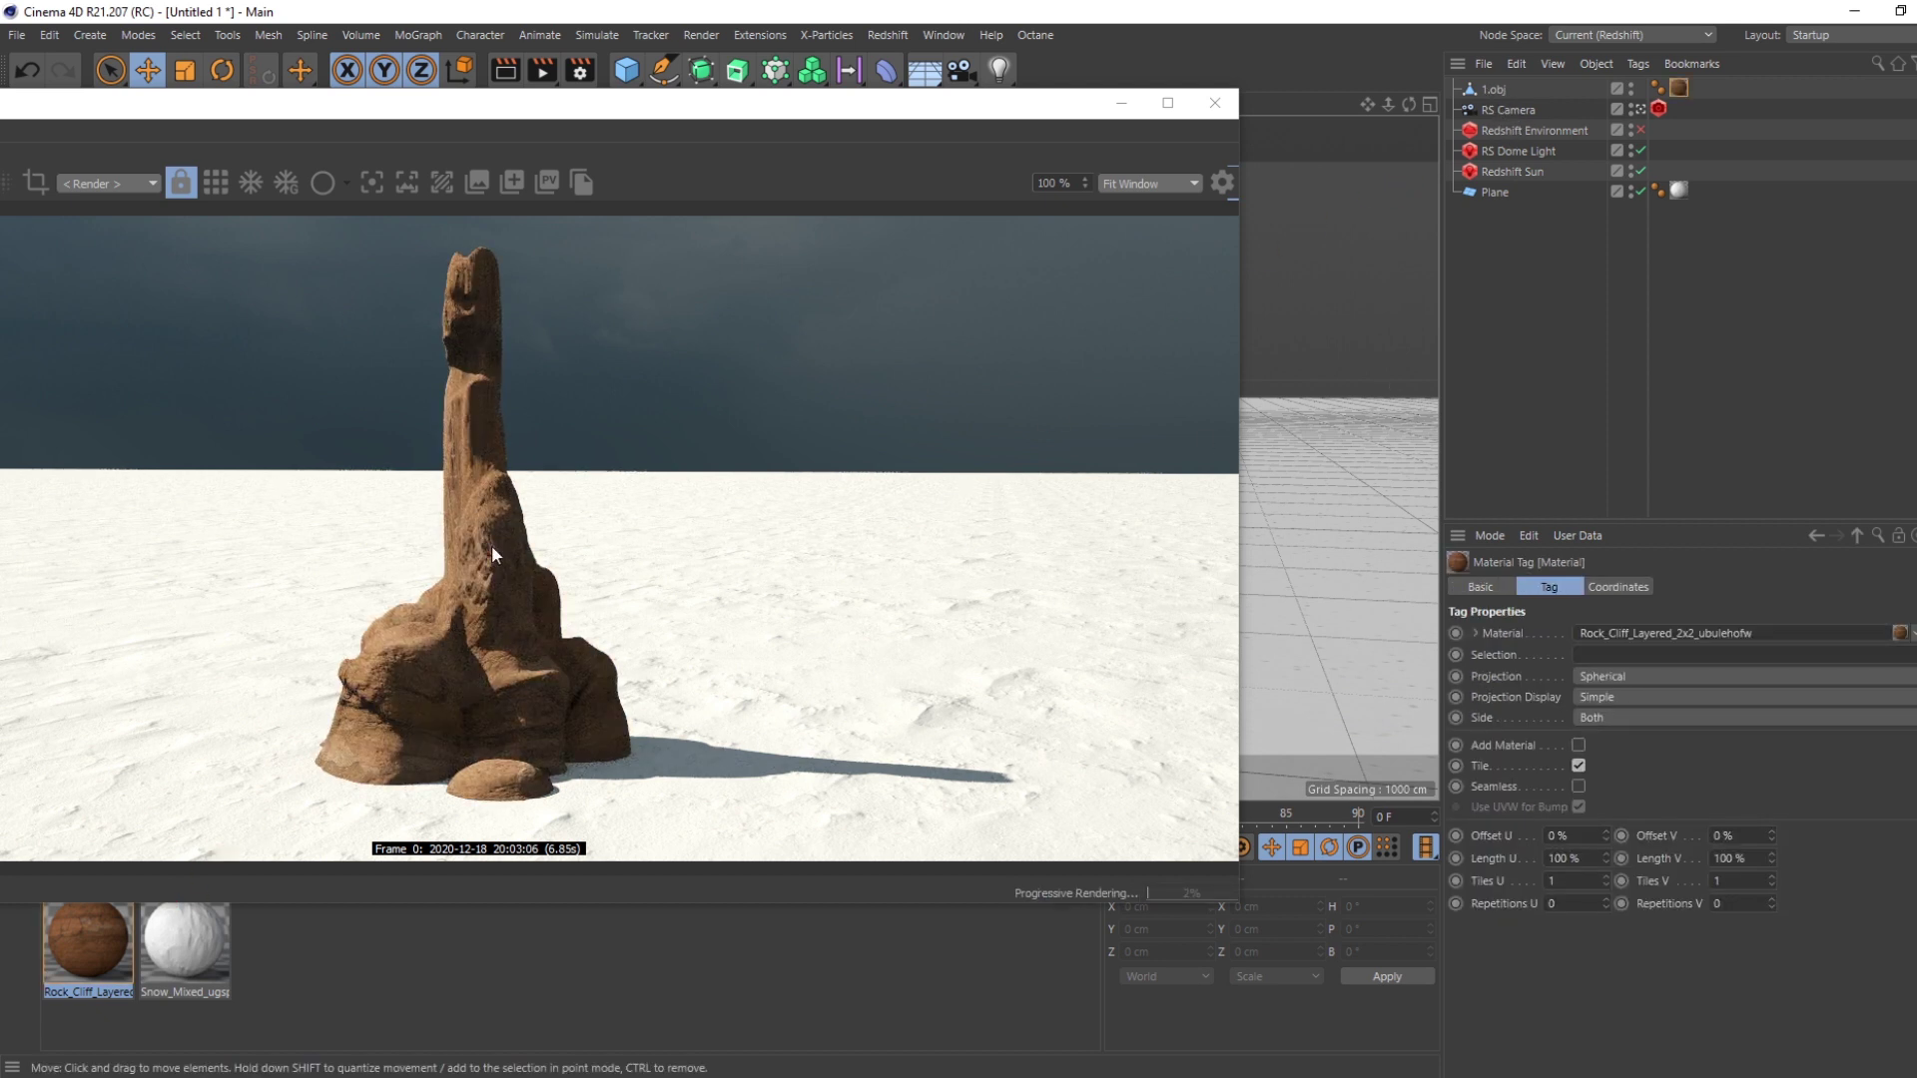
drag(842, 109, 966, 133)
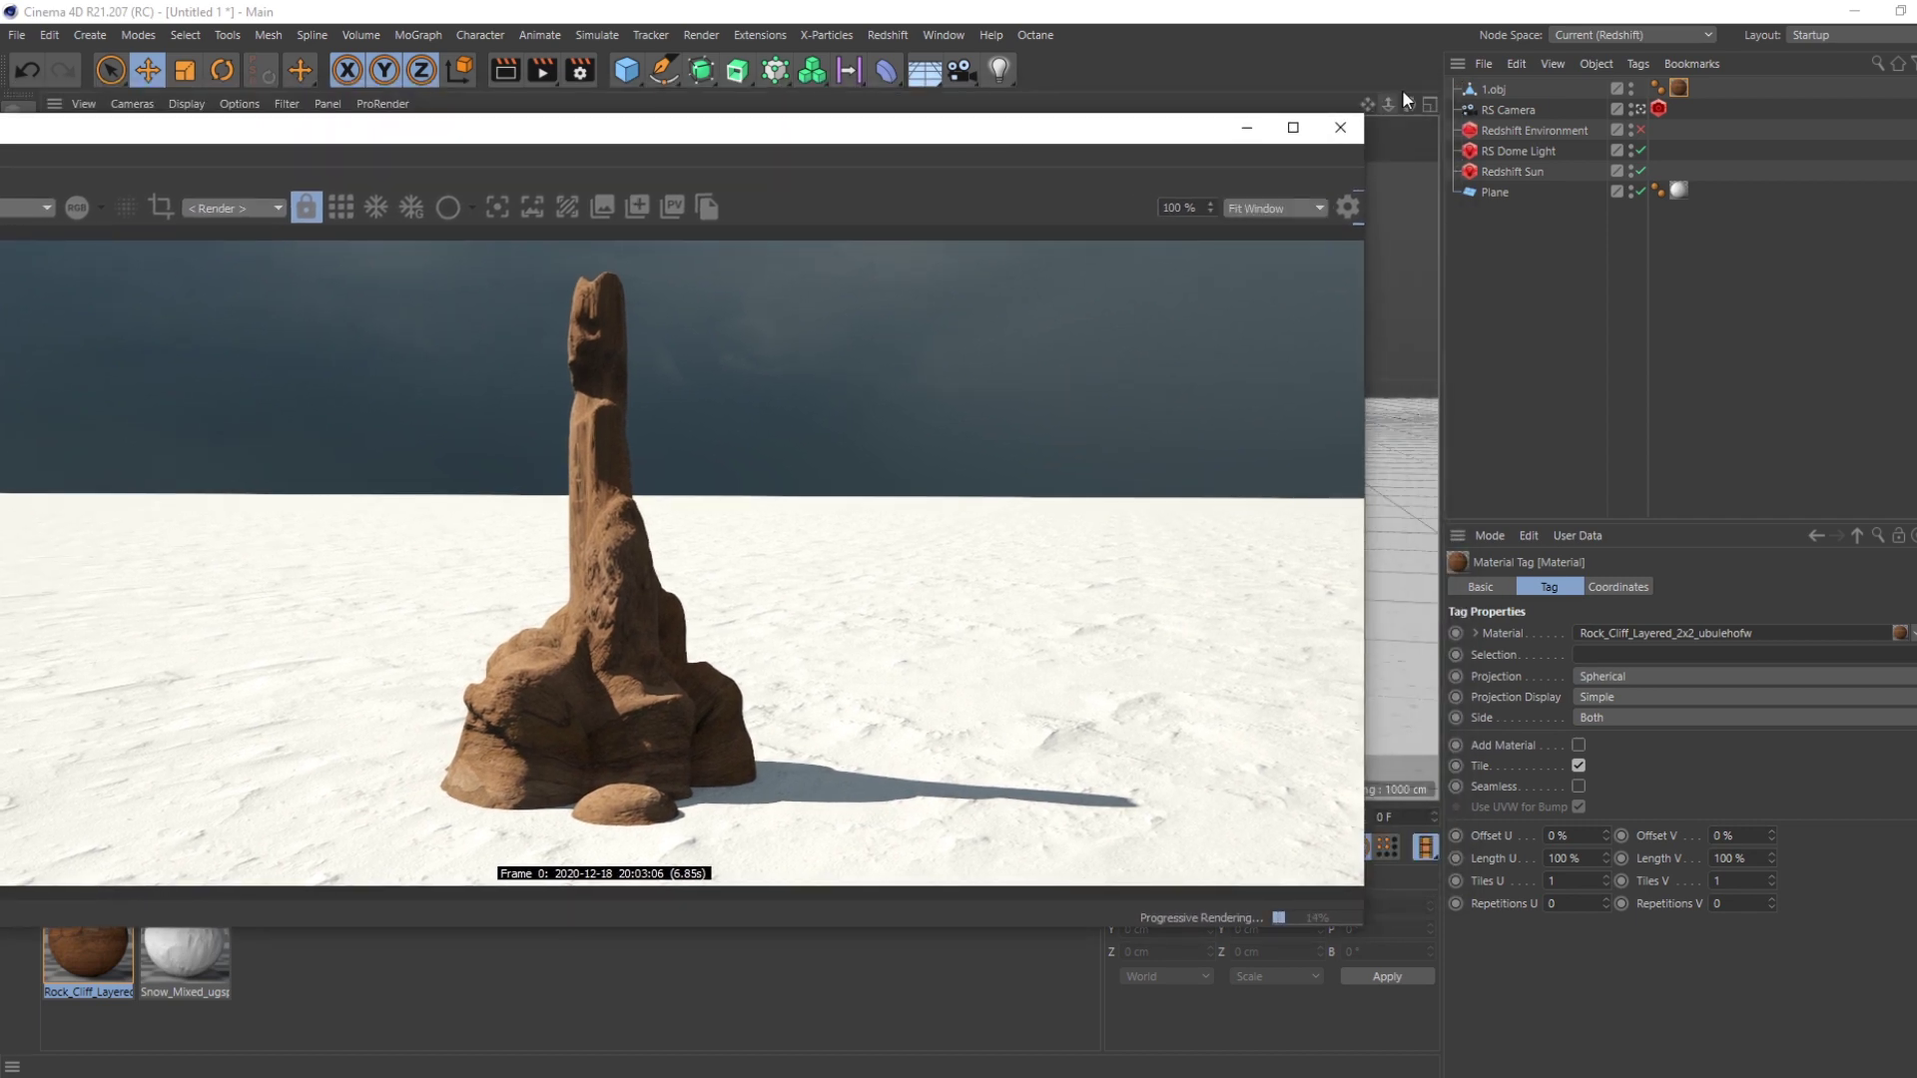
mouse_move(1388, 104)
mouse_down()
mouse_move(1444, 103)
mouse_move(1388, 104)
mouse_up()
- Open the Rock_Cliff_Layered shader graph and move the Albedo and Roughness texture nodes away from RS Material to make room
click(92, 957)
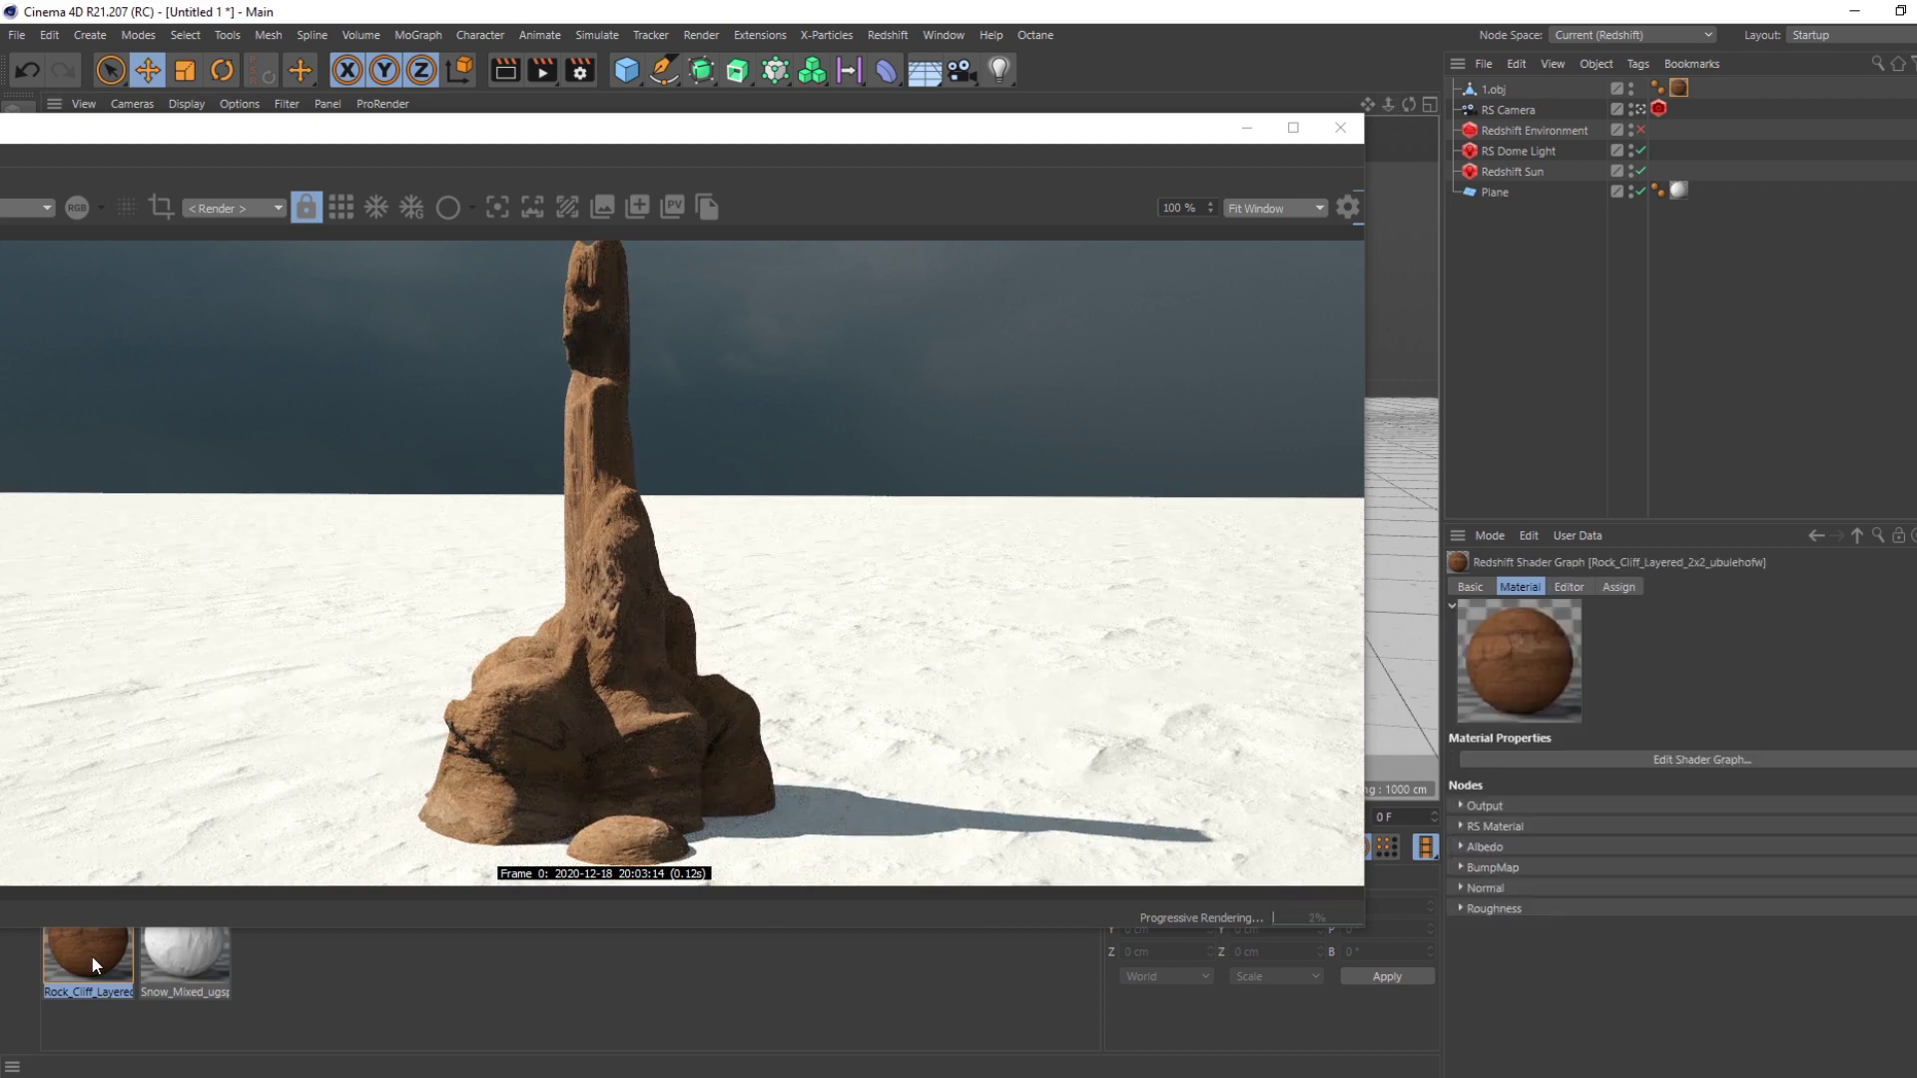
double_click(92, 963)
drag(705, 53, 1391, 154)
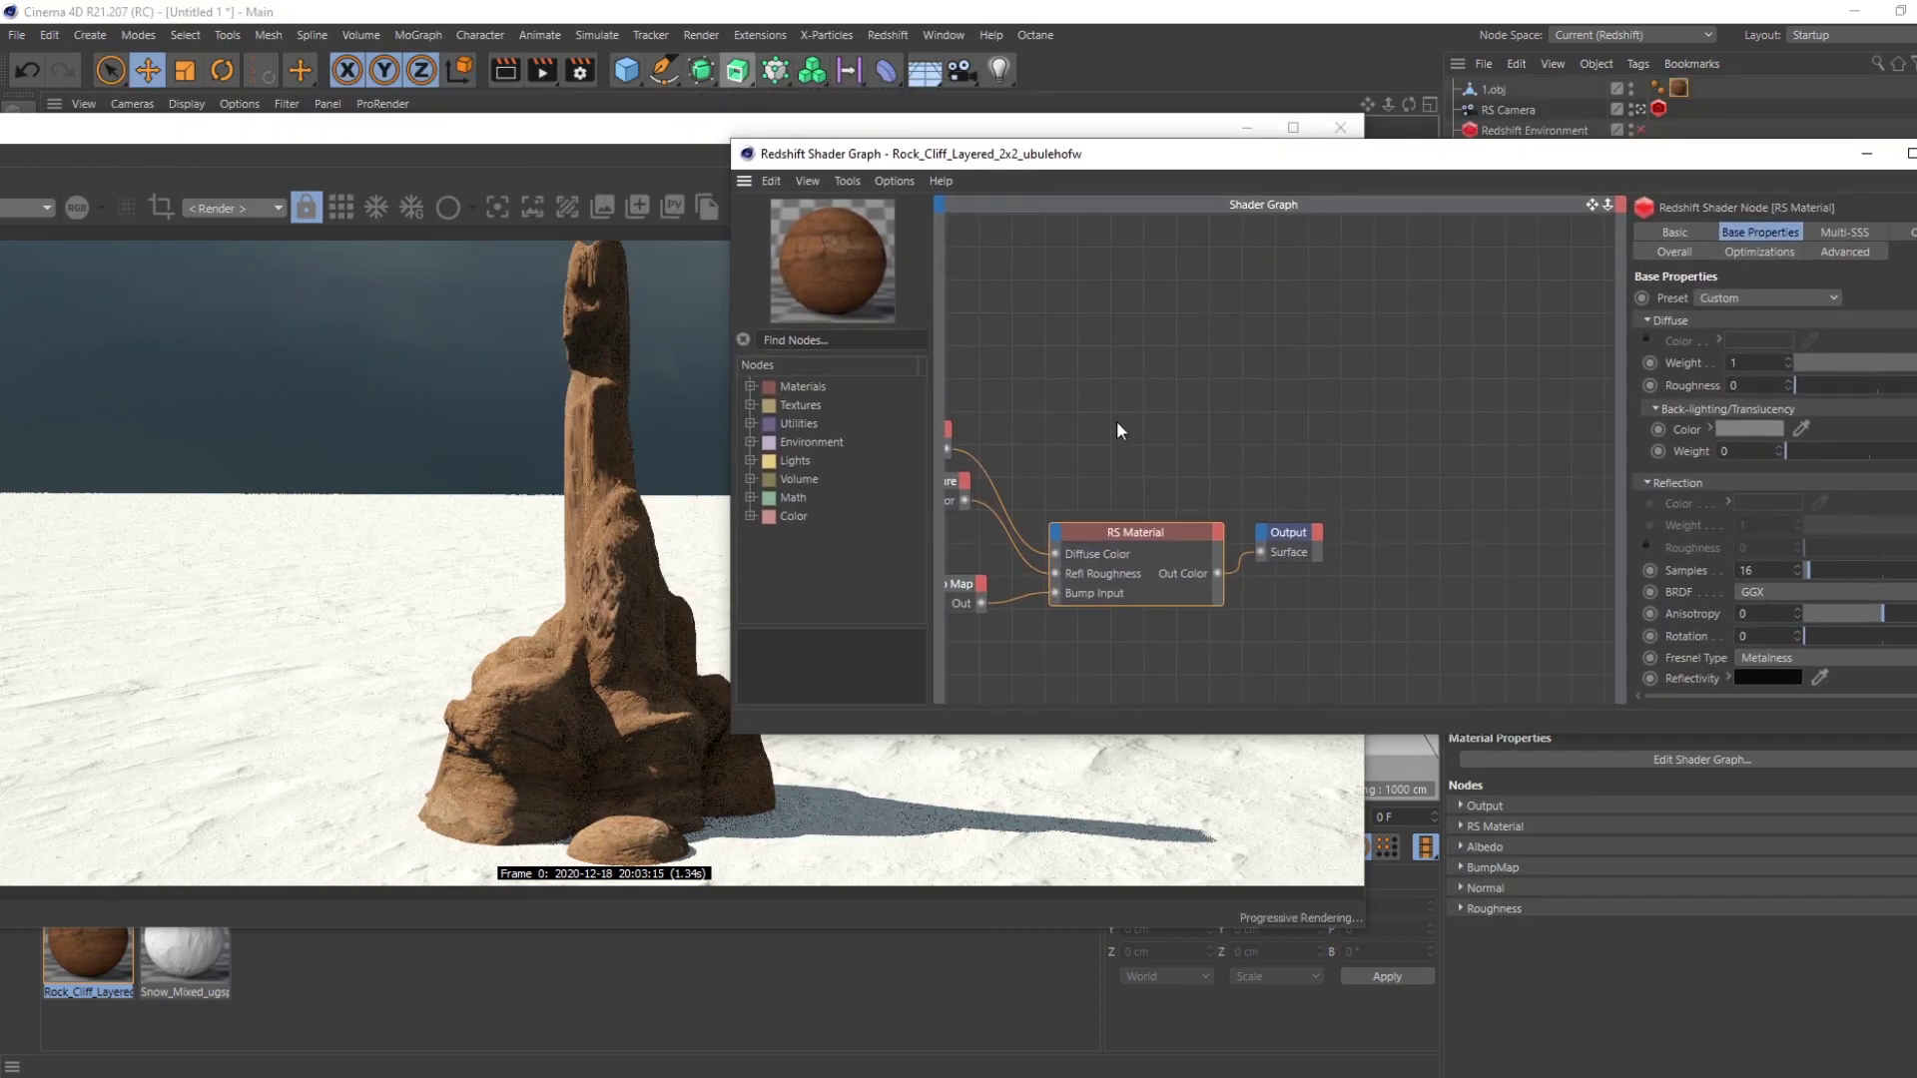
click(1105, 466)
middle_drag(1105, 465, 1396, 429)
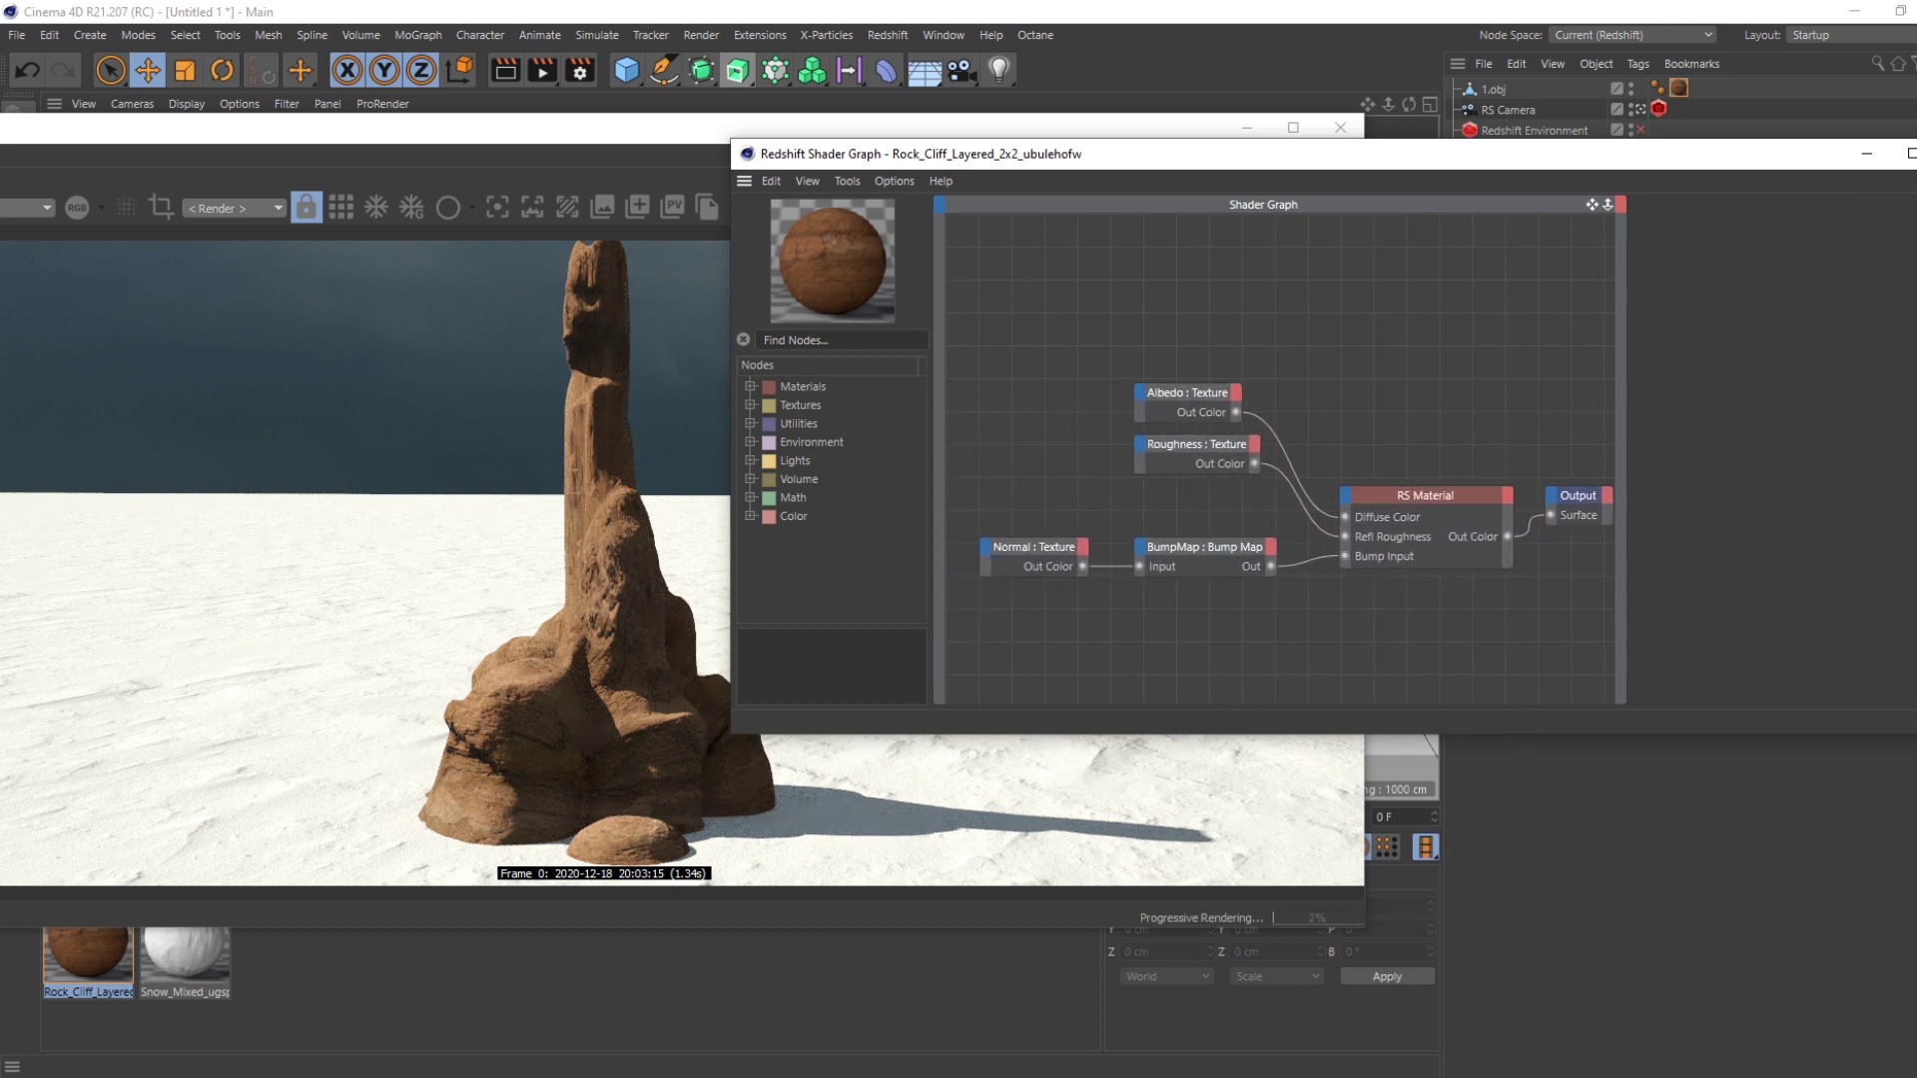
drag(1174, 335, 1198, 464)
drag(1172, 390, 1006, 406)
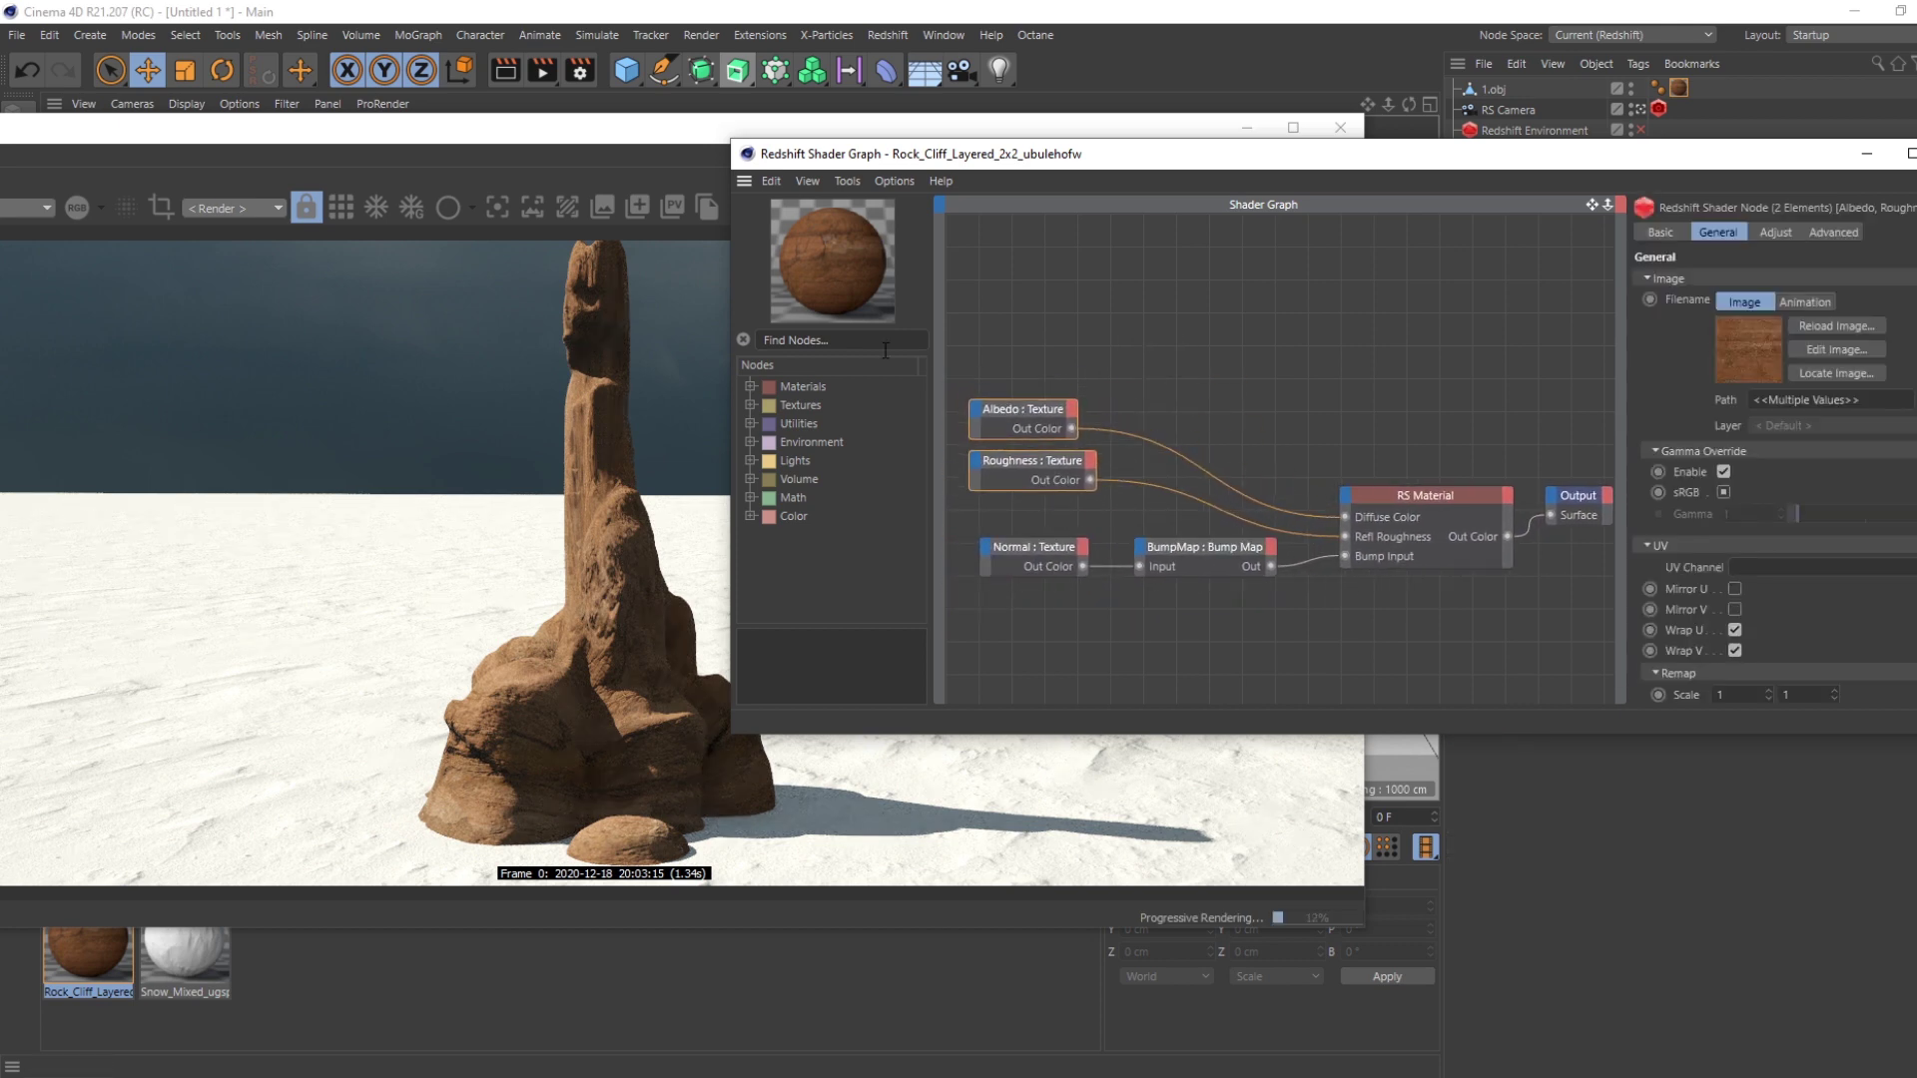
- Find the TriPlanar utility node, add it to the graph, and place it above RS Material
click(848, 338)
text(trip)
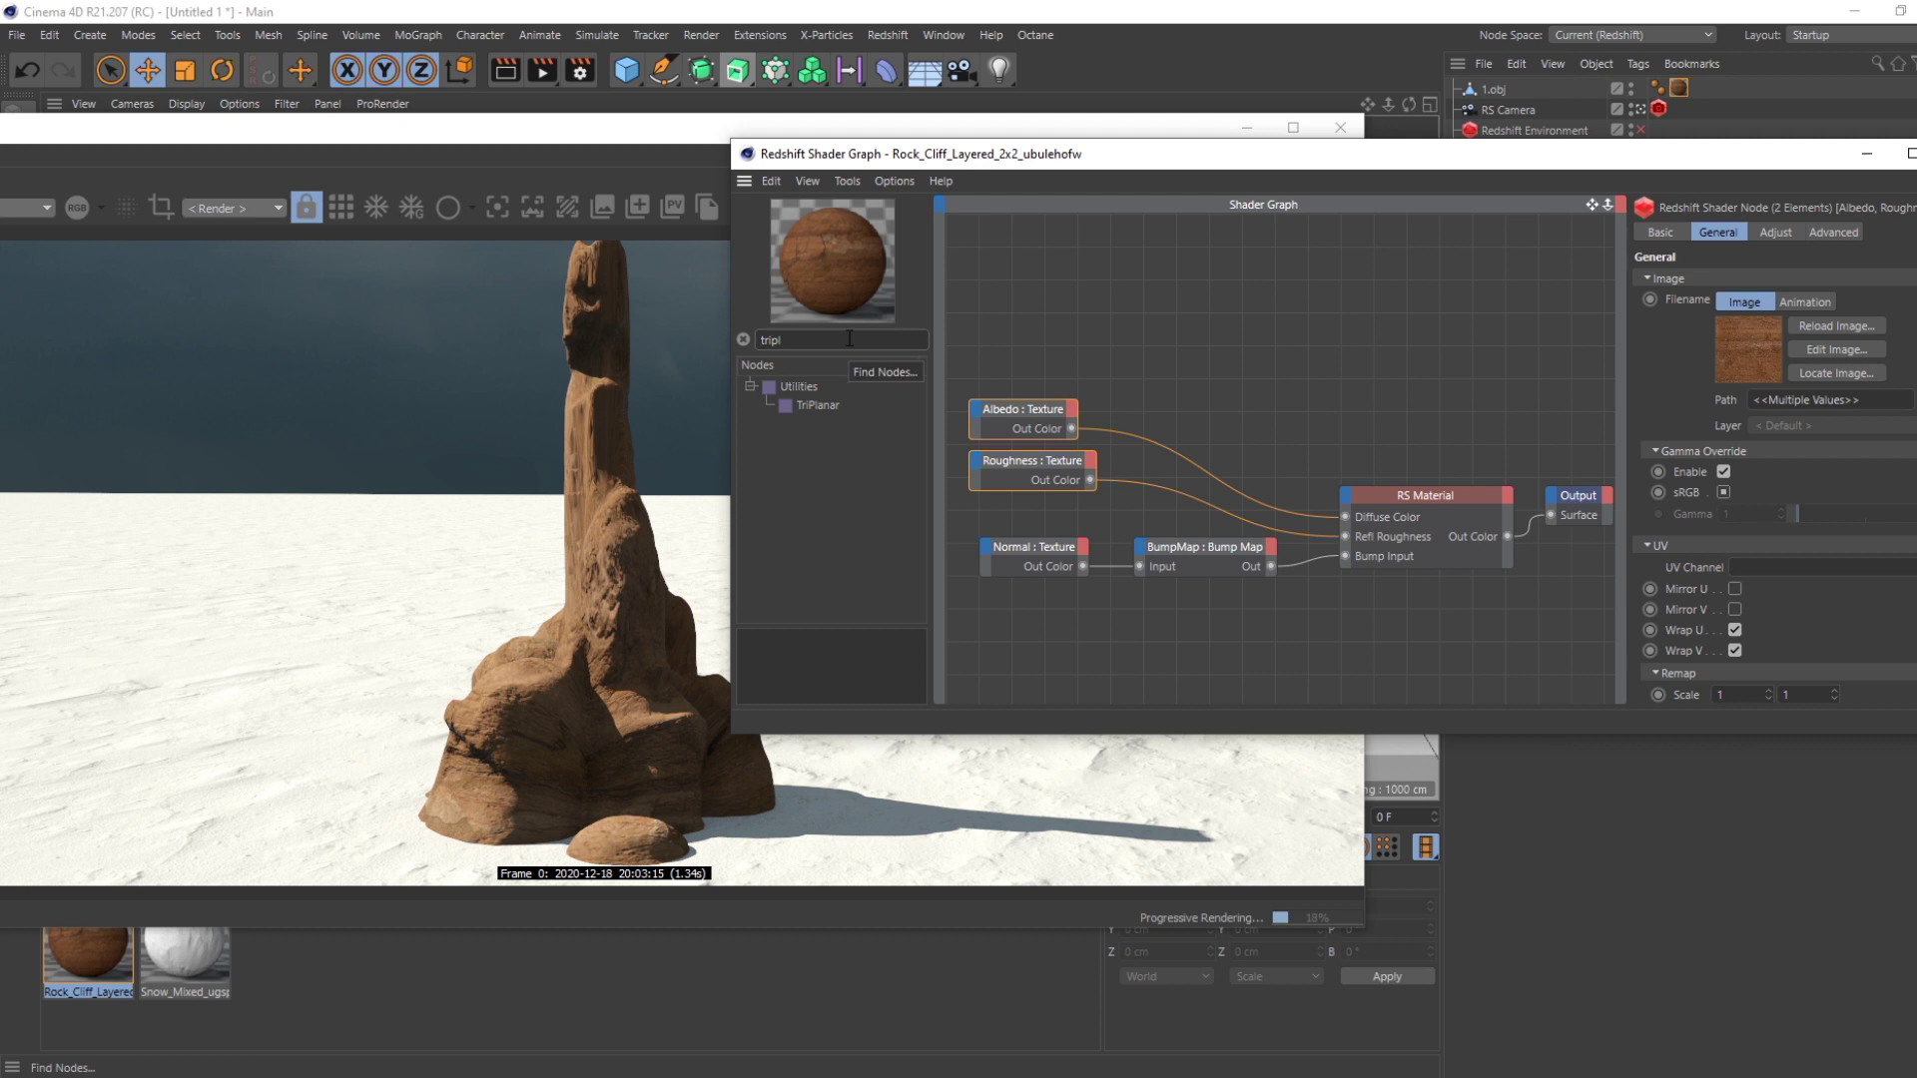
text(l)
drag(808, 410, 1148, 404)
middle_drag(1200, 357, 1032, 419)
drag(1415, 529, 1462, 556)
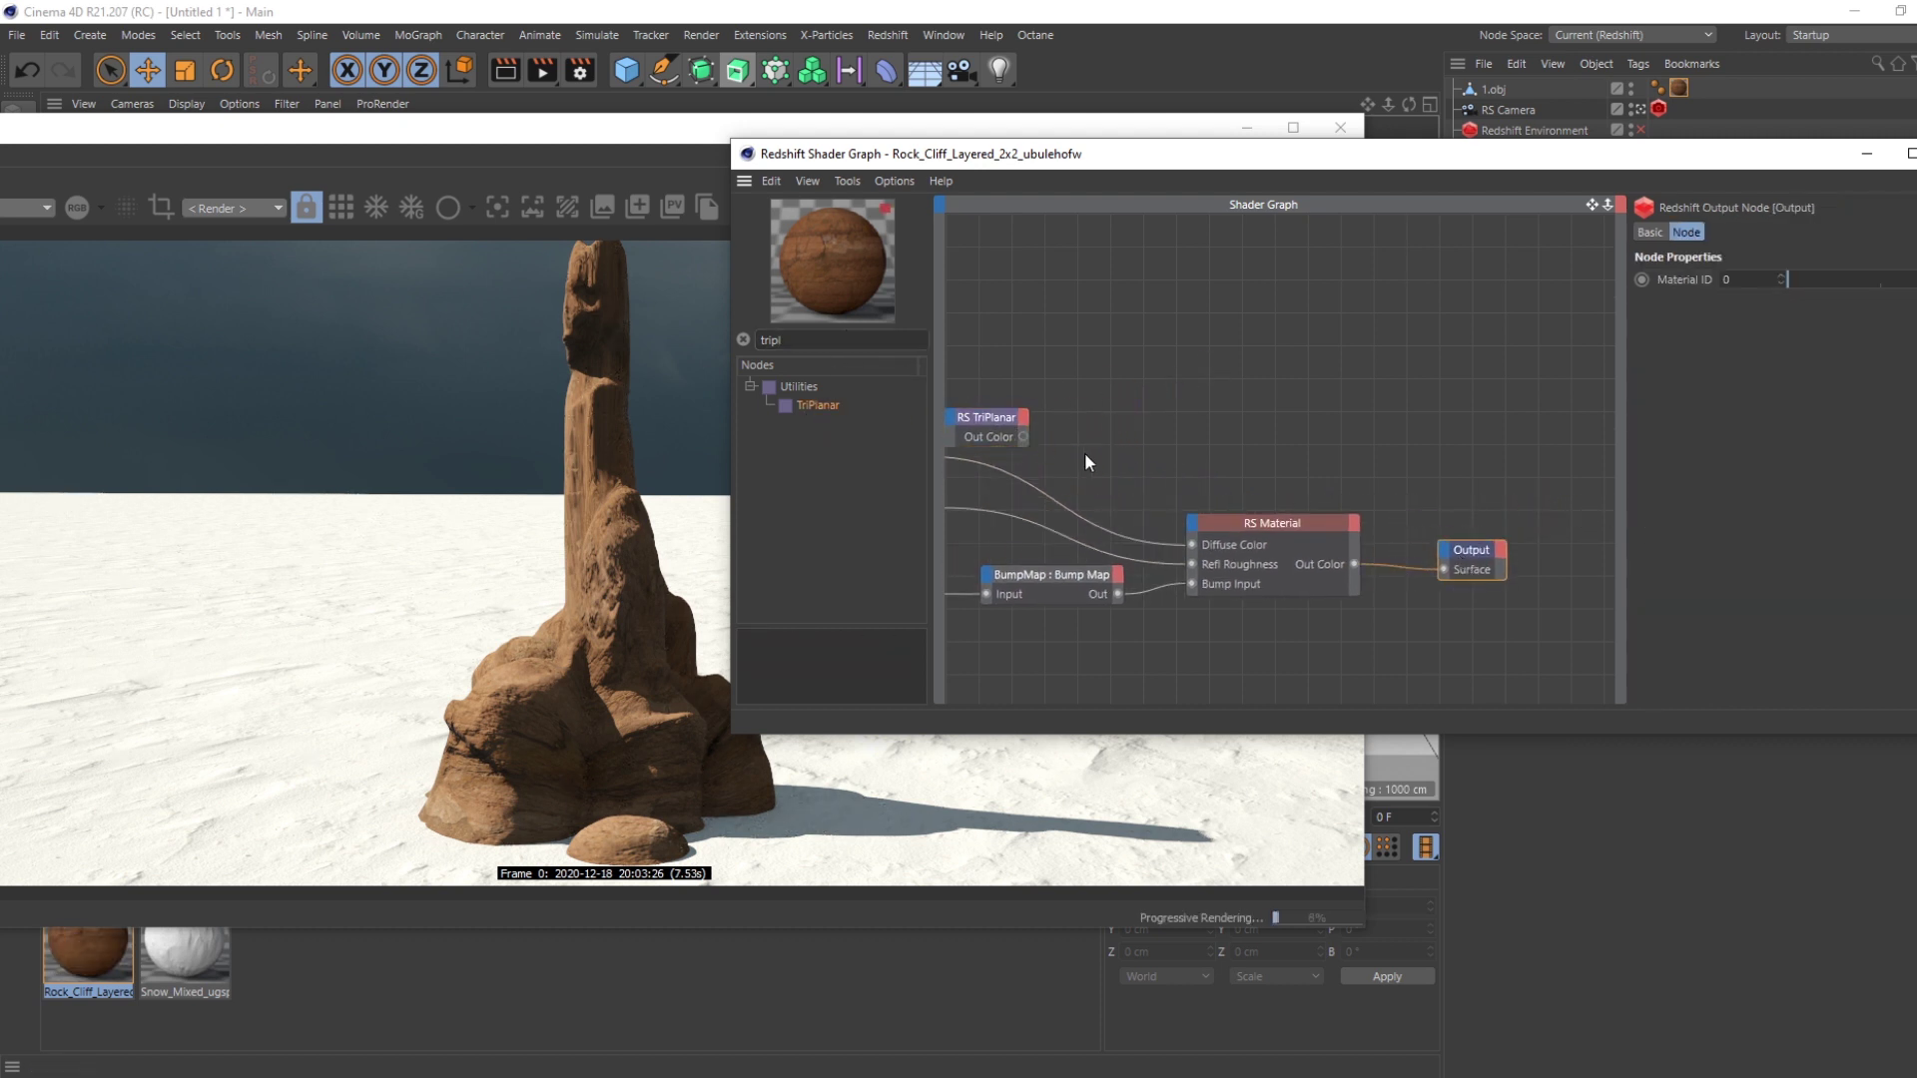
drag(976, 414, 1216, 417)
click(1353, 201)
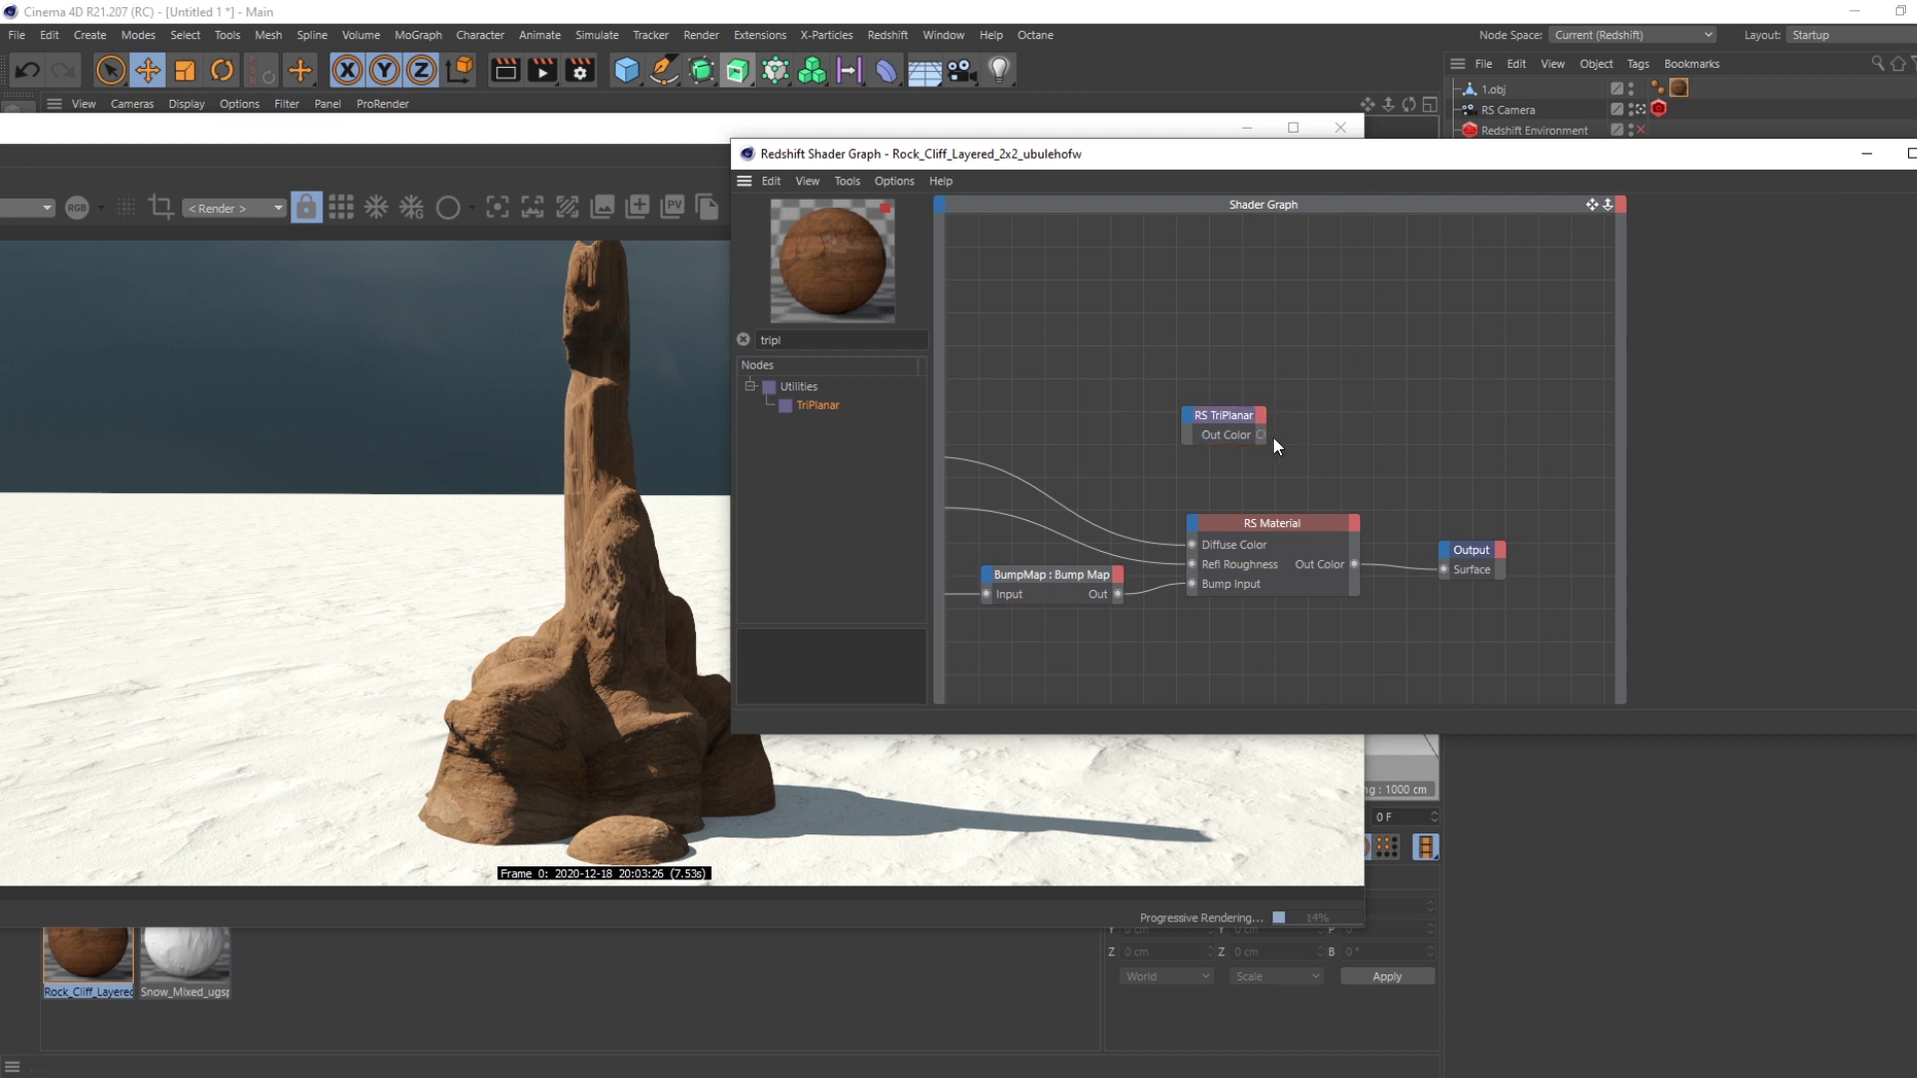
- Preview the TriPlanar projection through the Output's Surface input, turning Same Image On Each Axis off and back on
drag(1261, 435, 1442, 571)
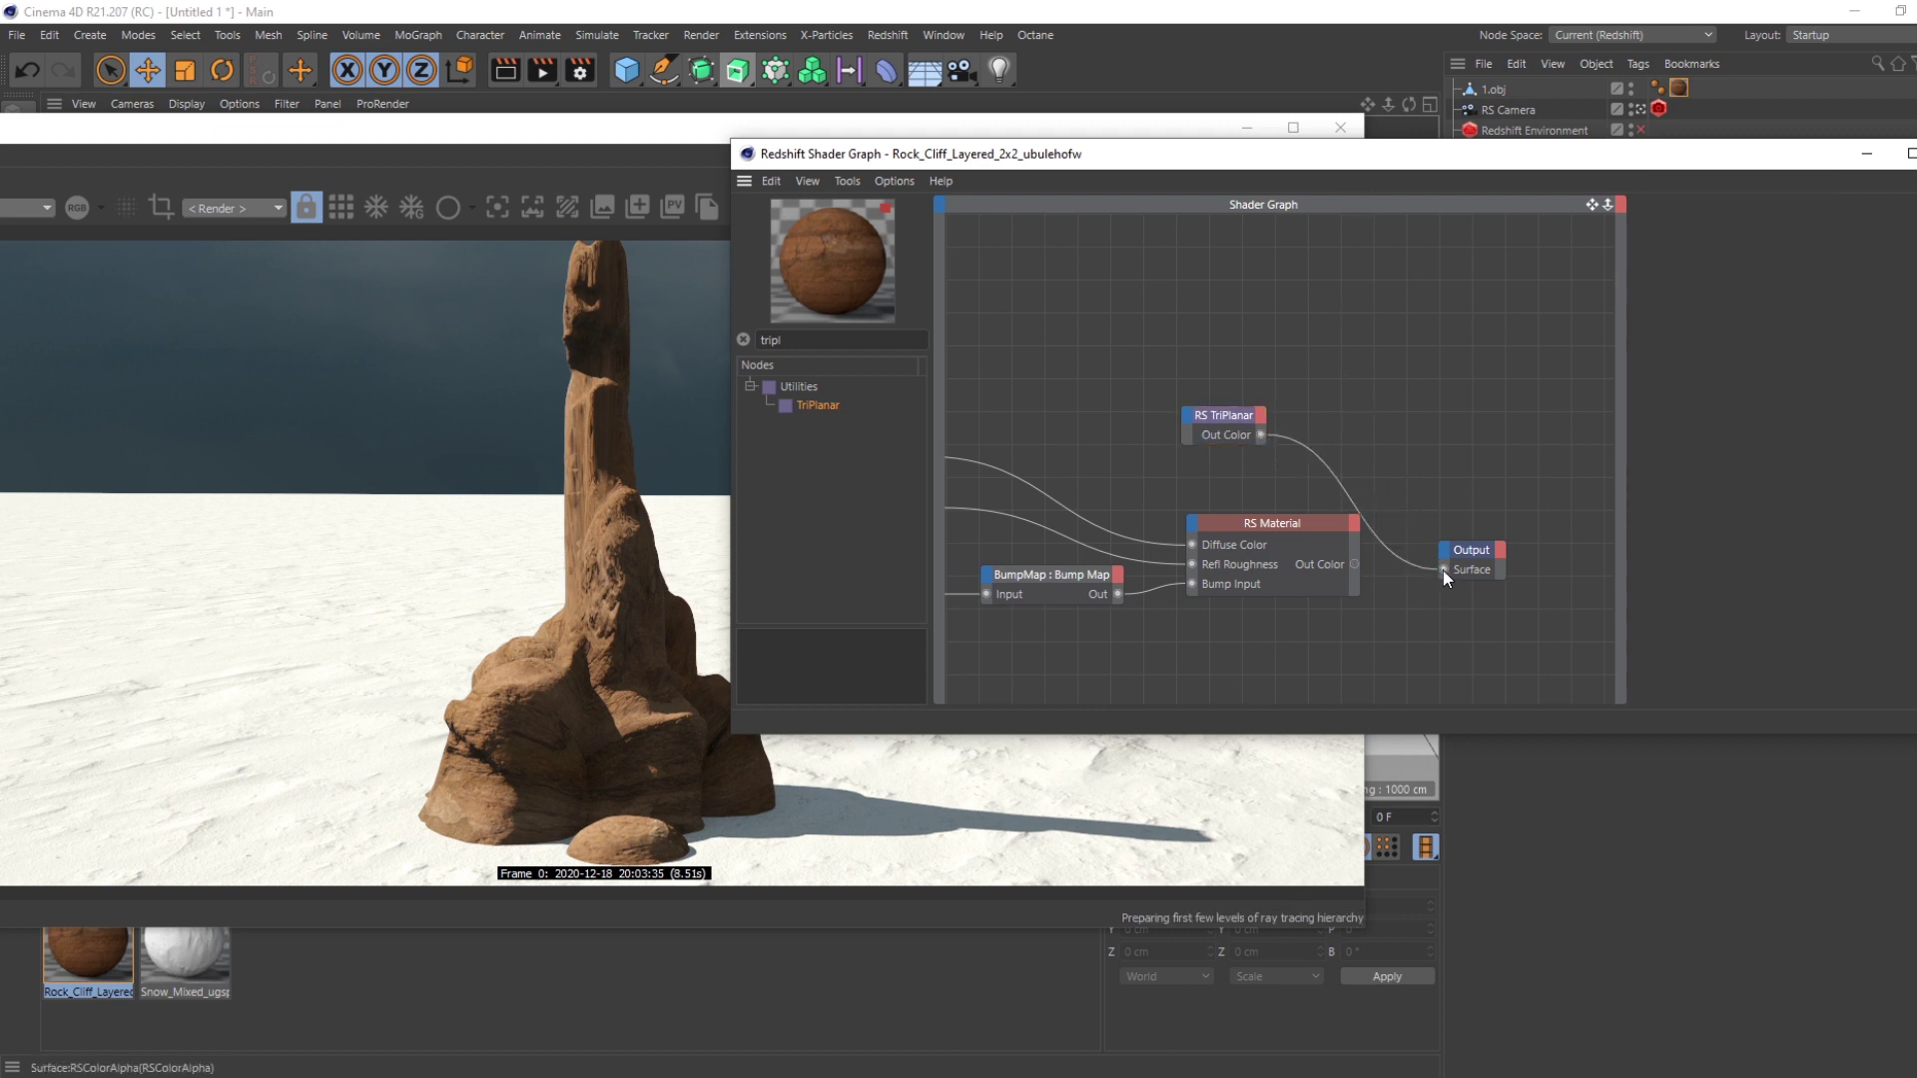
click(1208, 433)
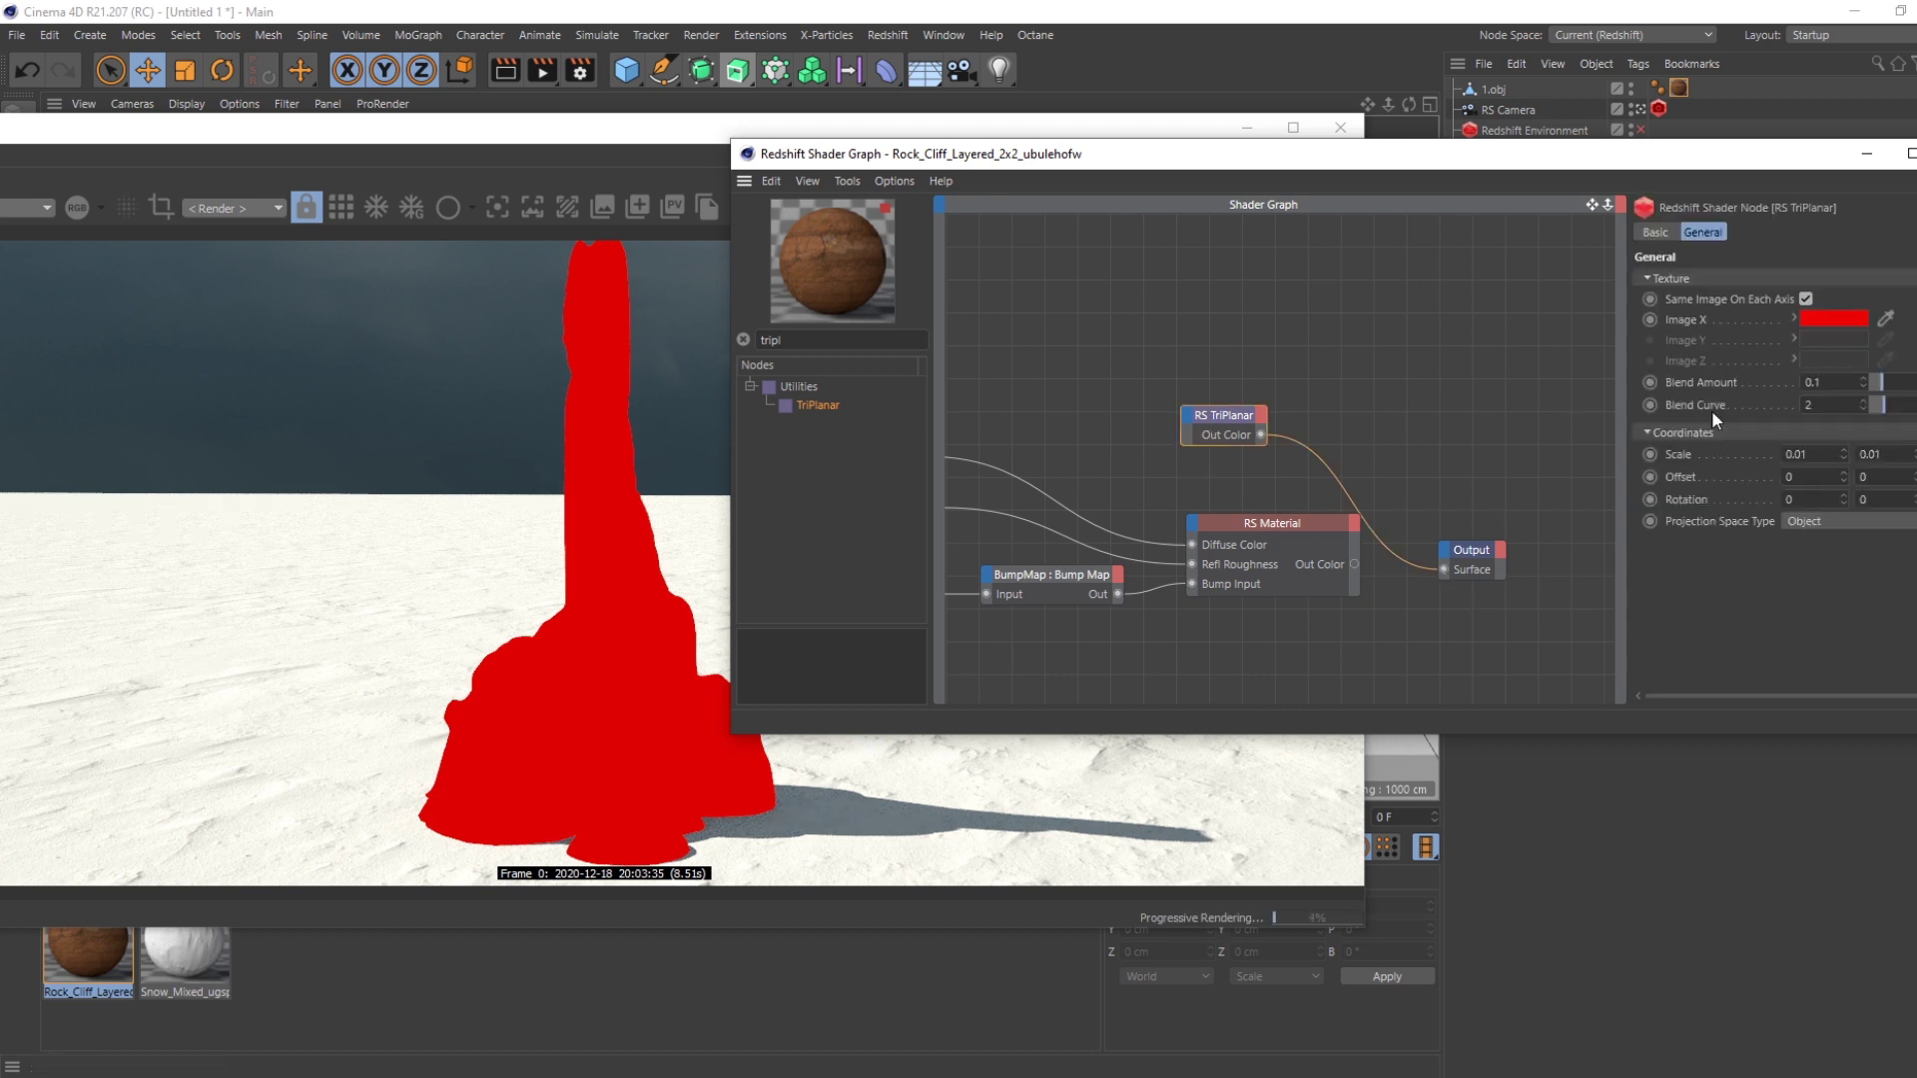
click(1805, 299)
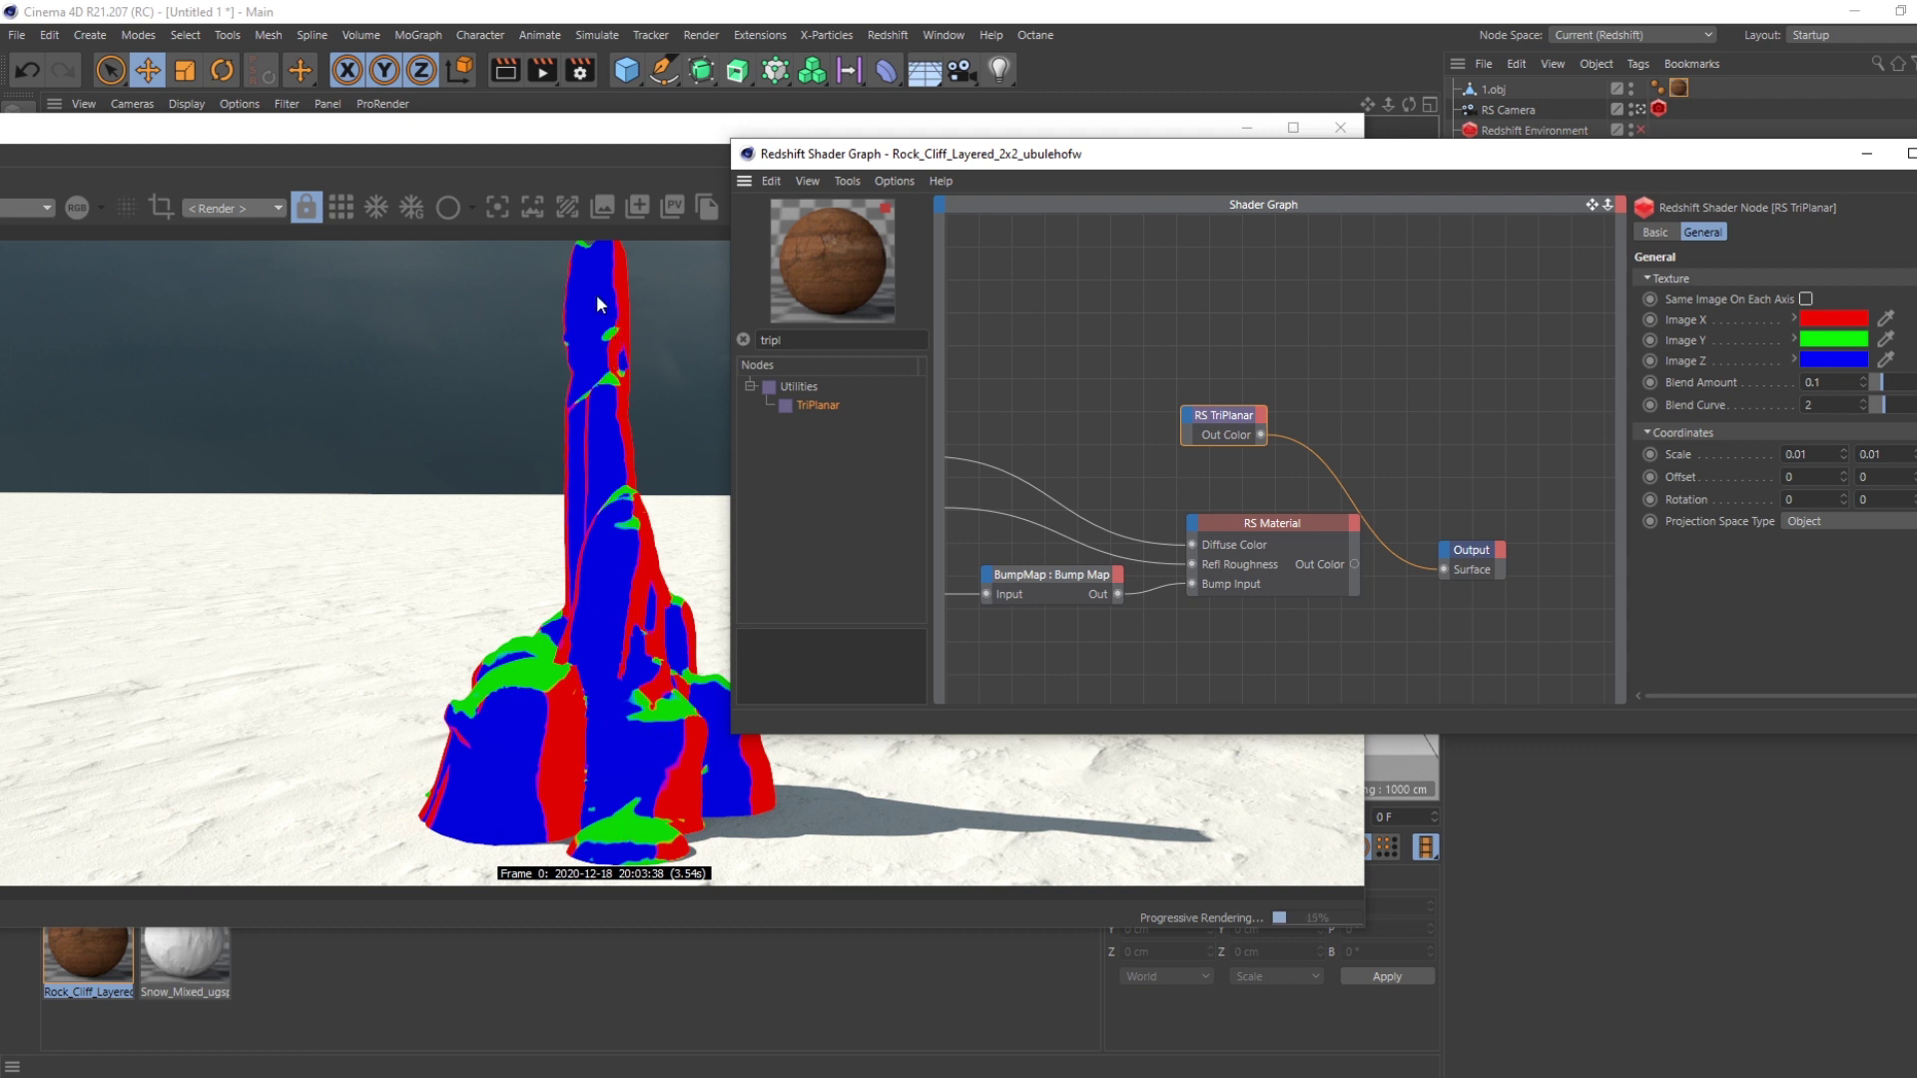
click(1805, 299)
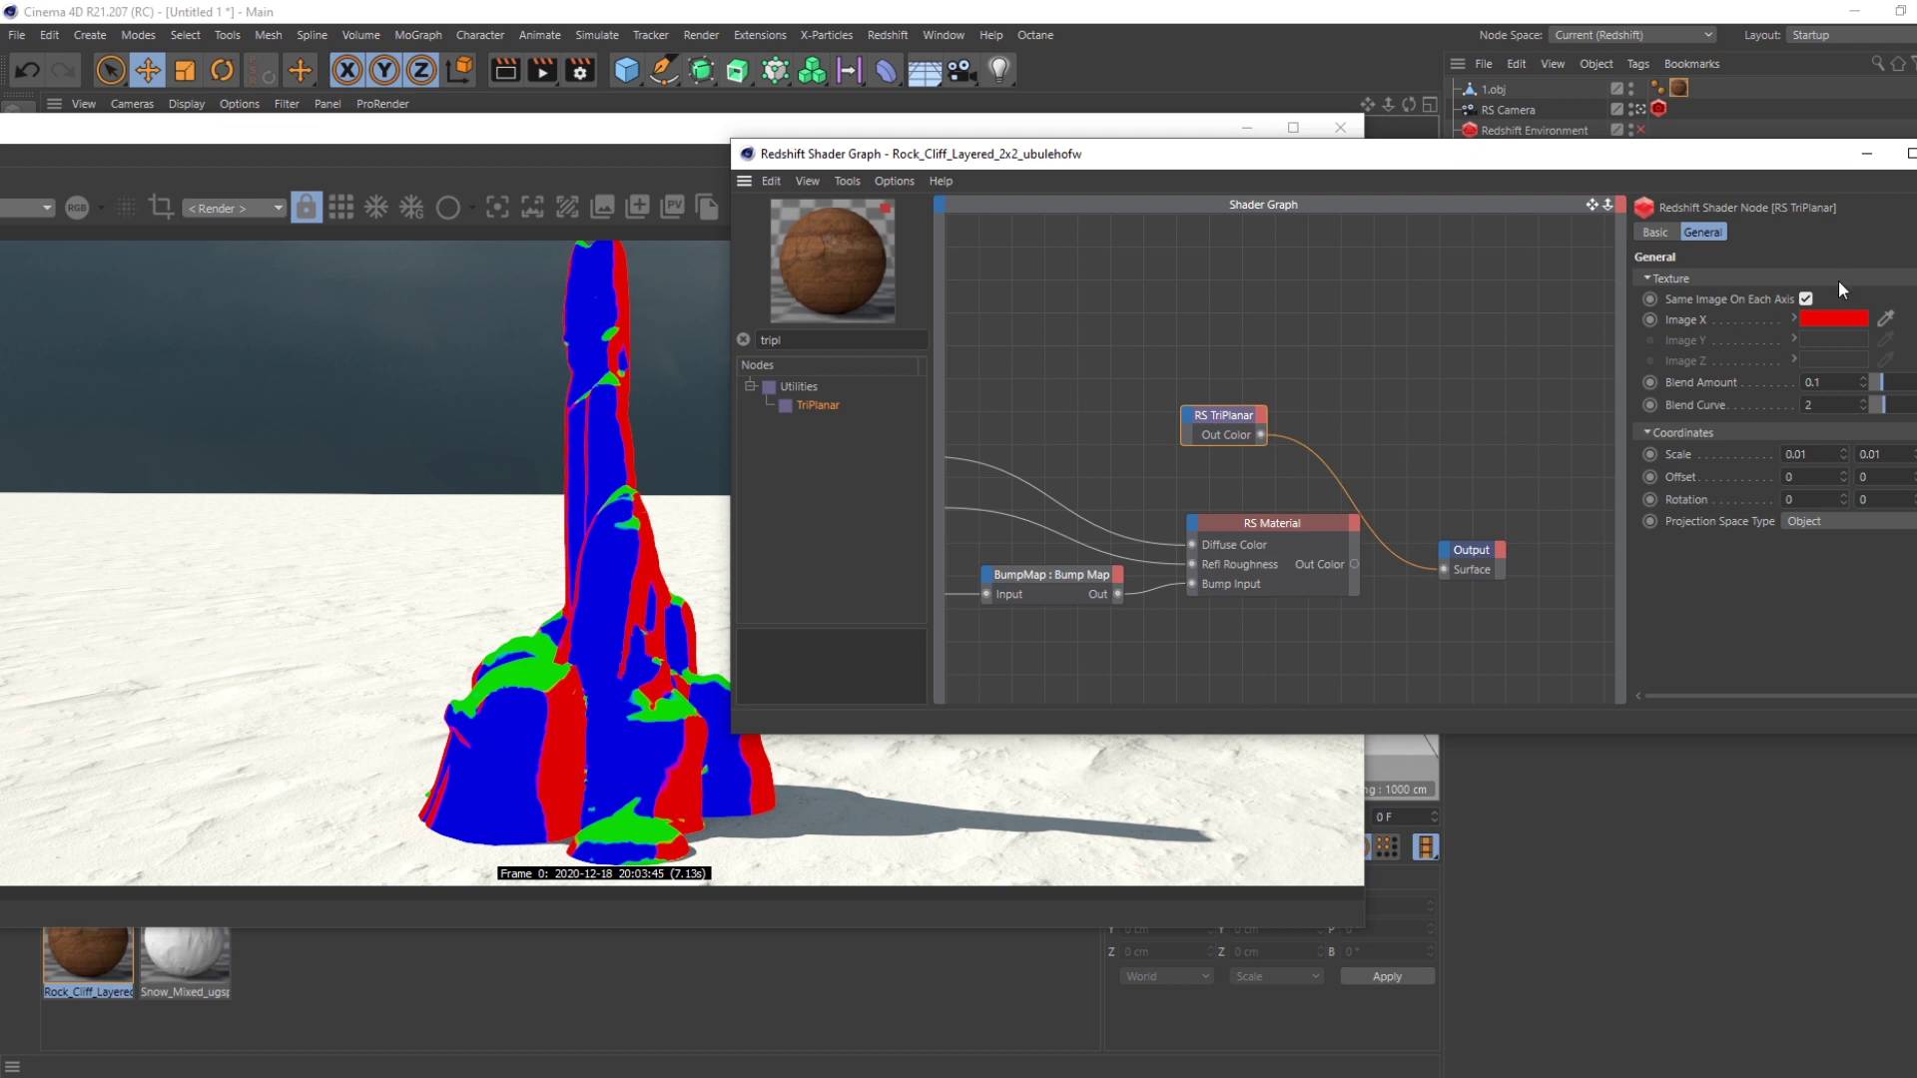
- Detach the TriPlanar node from the Output and reconnect RS Material's Out Color to Surface
click(1332, 469)
middle_drag(1158, 423, 1273, 435)
drag(1332, 426, 1232, 418)
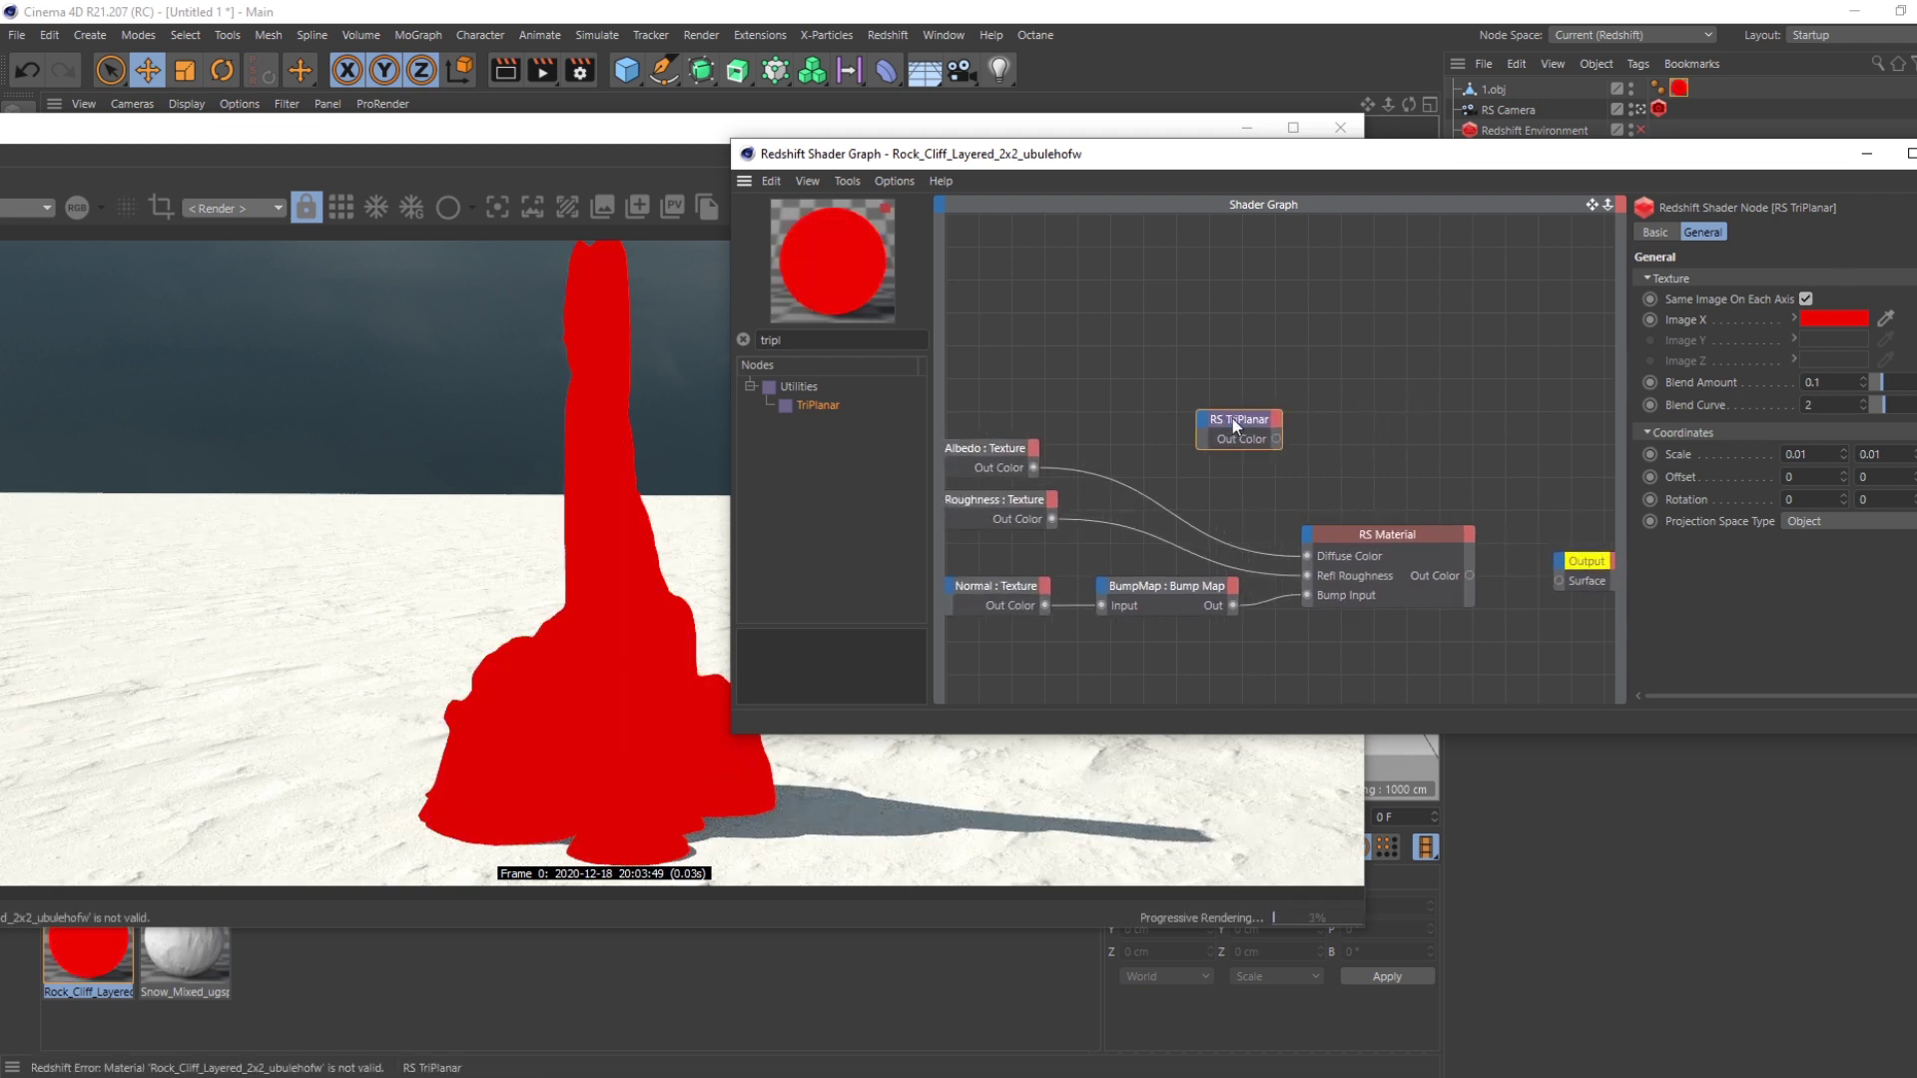
drag(1553, 579, 1556, 579)
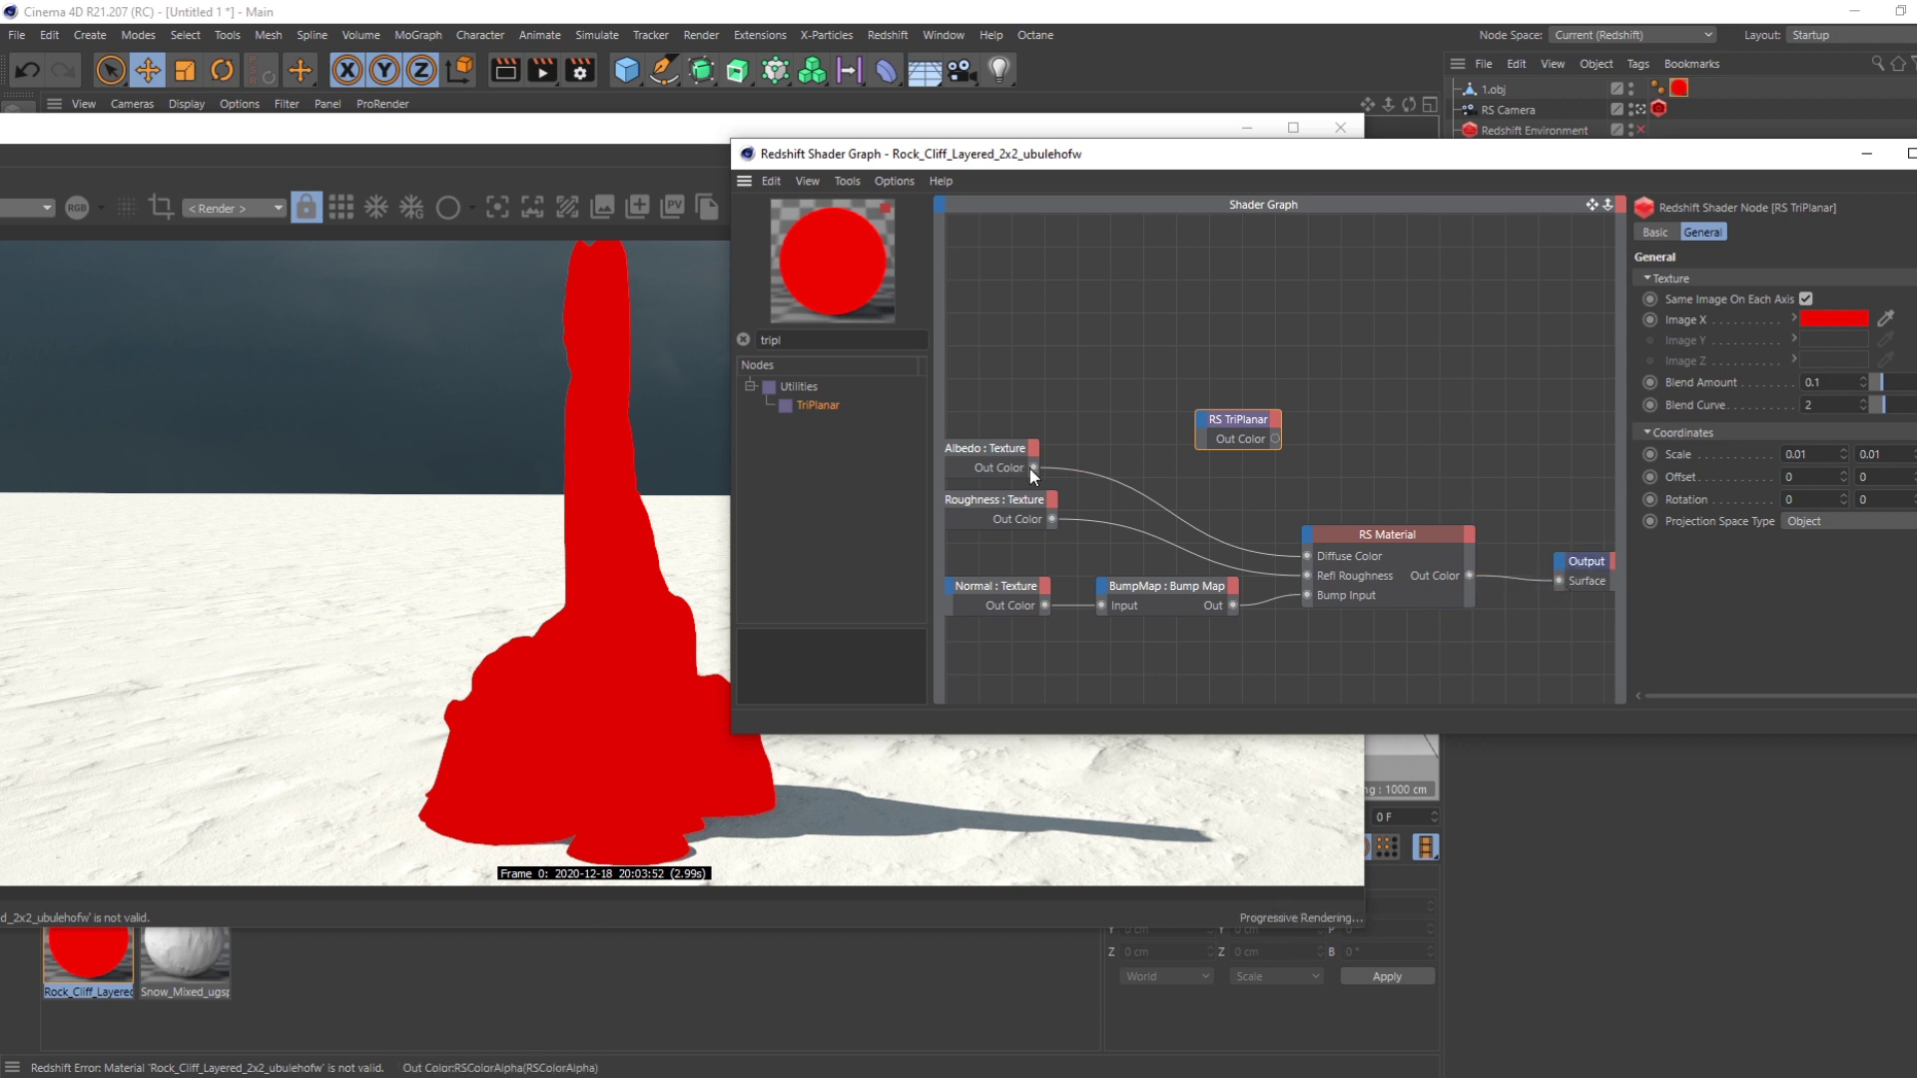
- Route the Albedo texture through the TriPlanar node's Image X into RS Material's Diffuse Color
drag(1033, 467, 1306, 556)
mouse_move(1226, 457)
click(1328, 459)
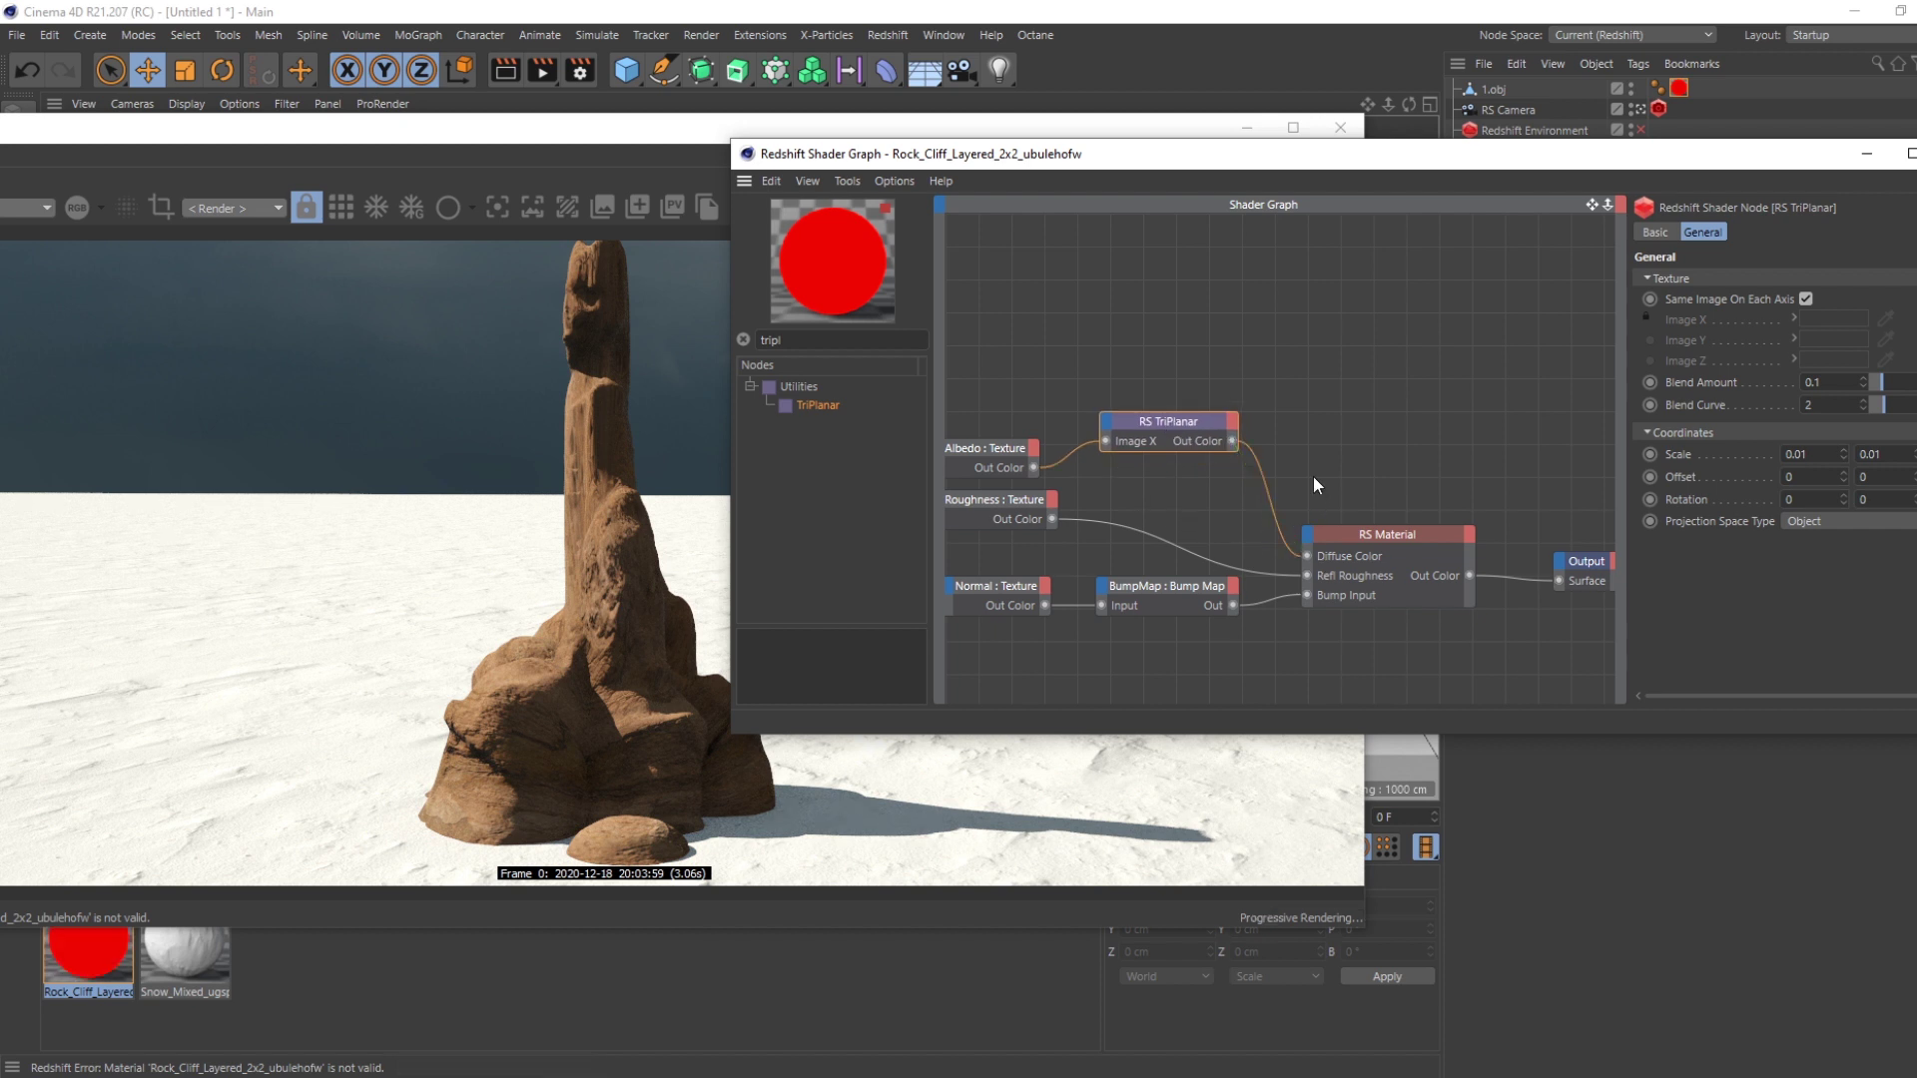
- Duplicate the TriPlanar node twice and insert one copy between the Normal texture and the BumpMap input
middle_drag(1314, 476, 1402, 455)
ctrl+drag(1242, 404, 1169, 569)
click(1064, 569)
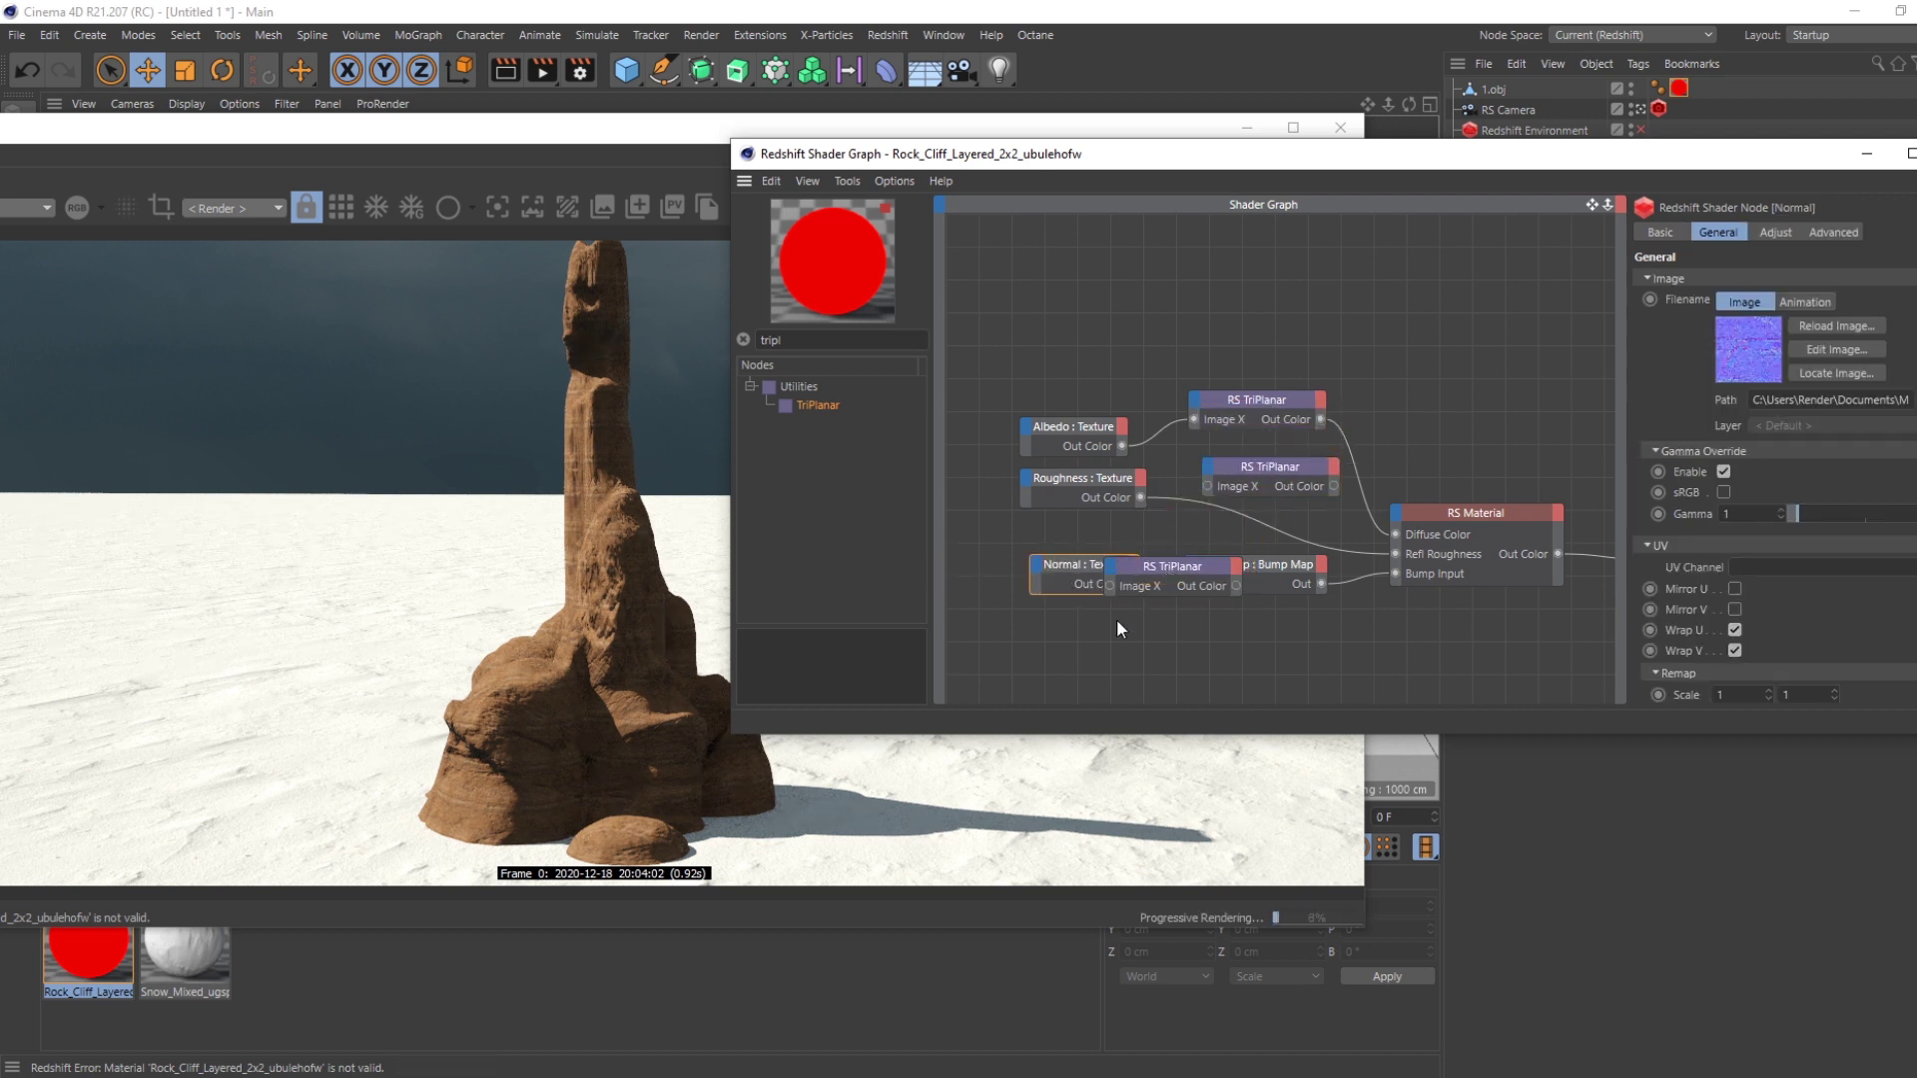
middle_drag(1120, 589, 1299, 589)
drag(1248, 567, 1074, 569)
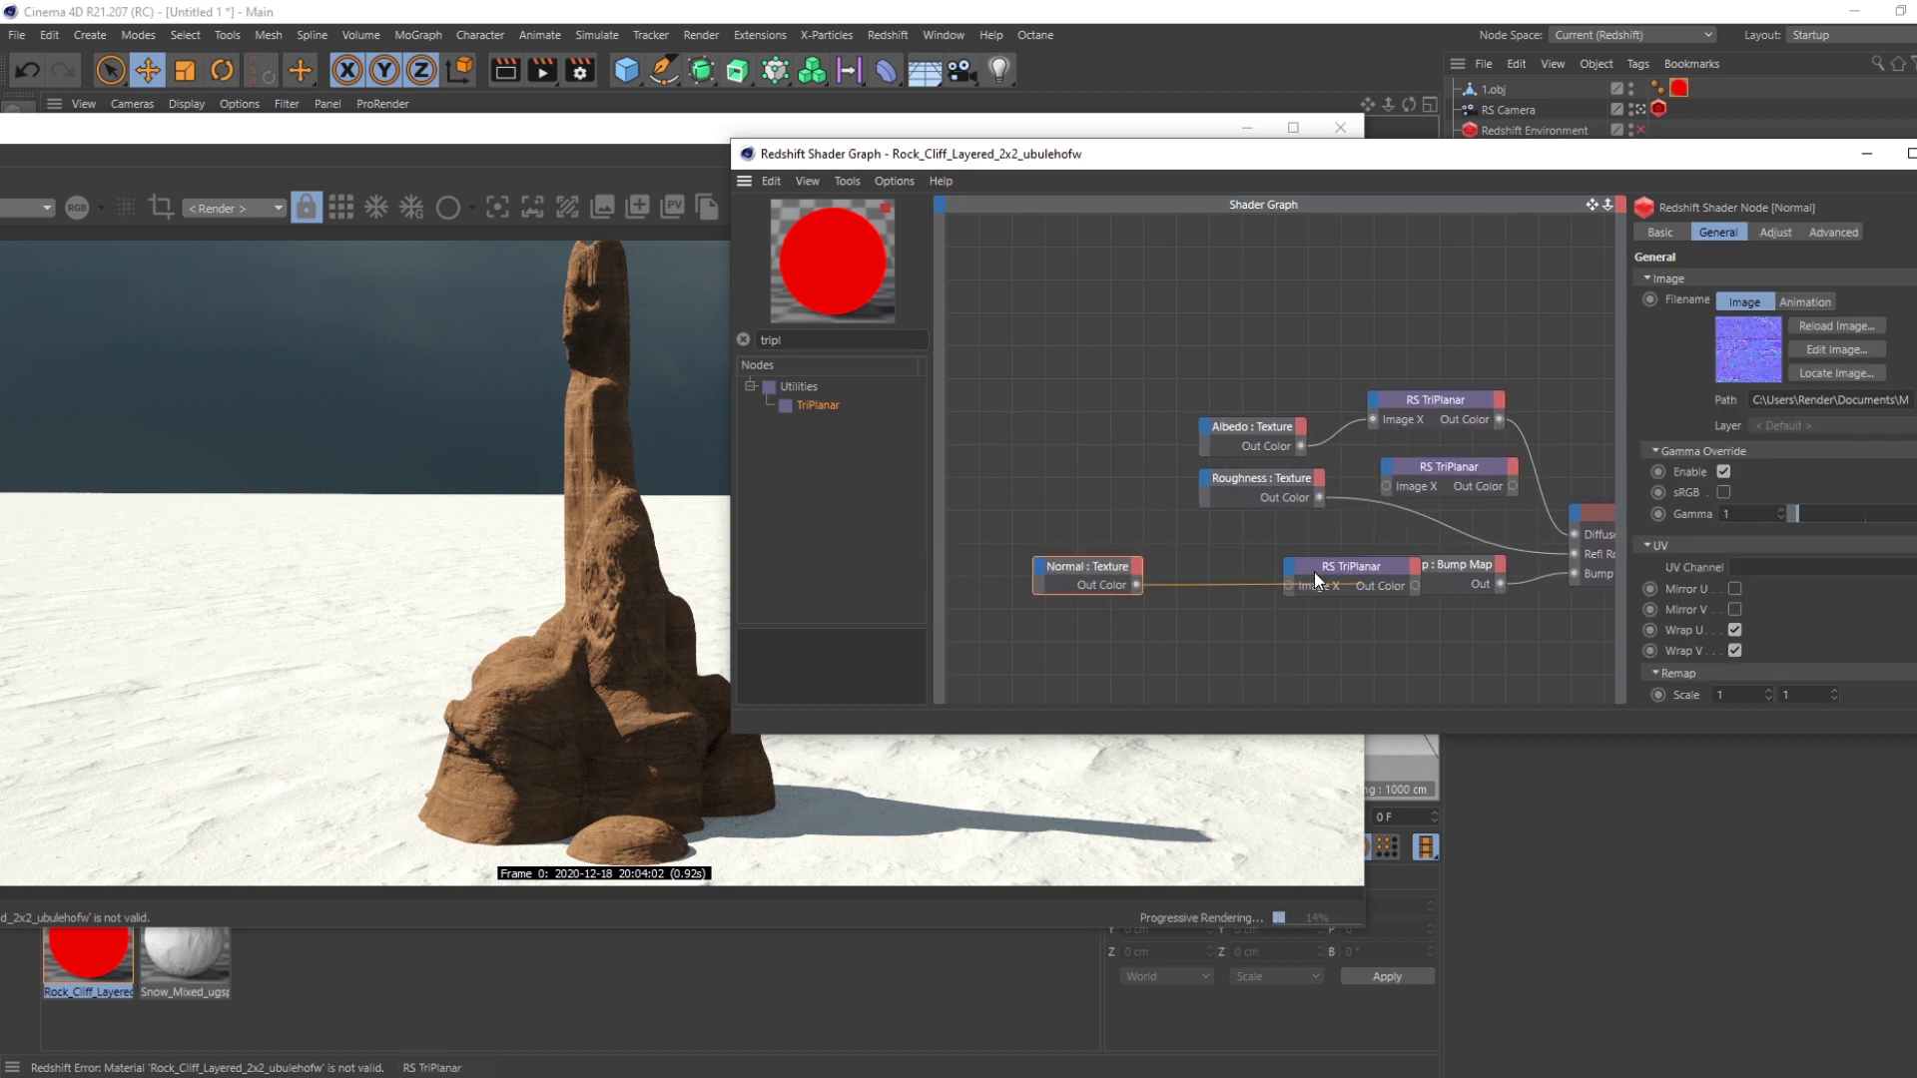
drag(1314, 579, 1155, 632)
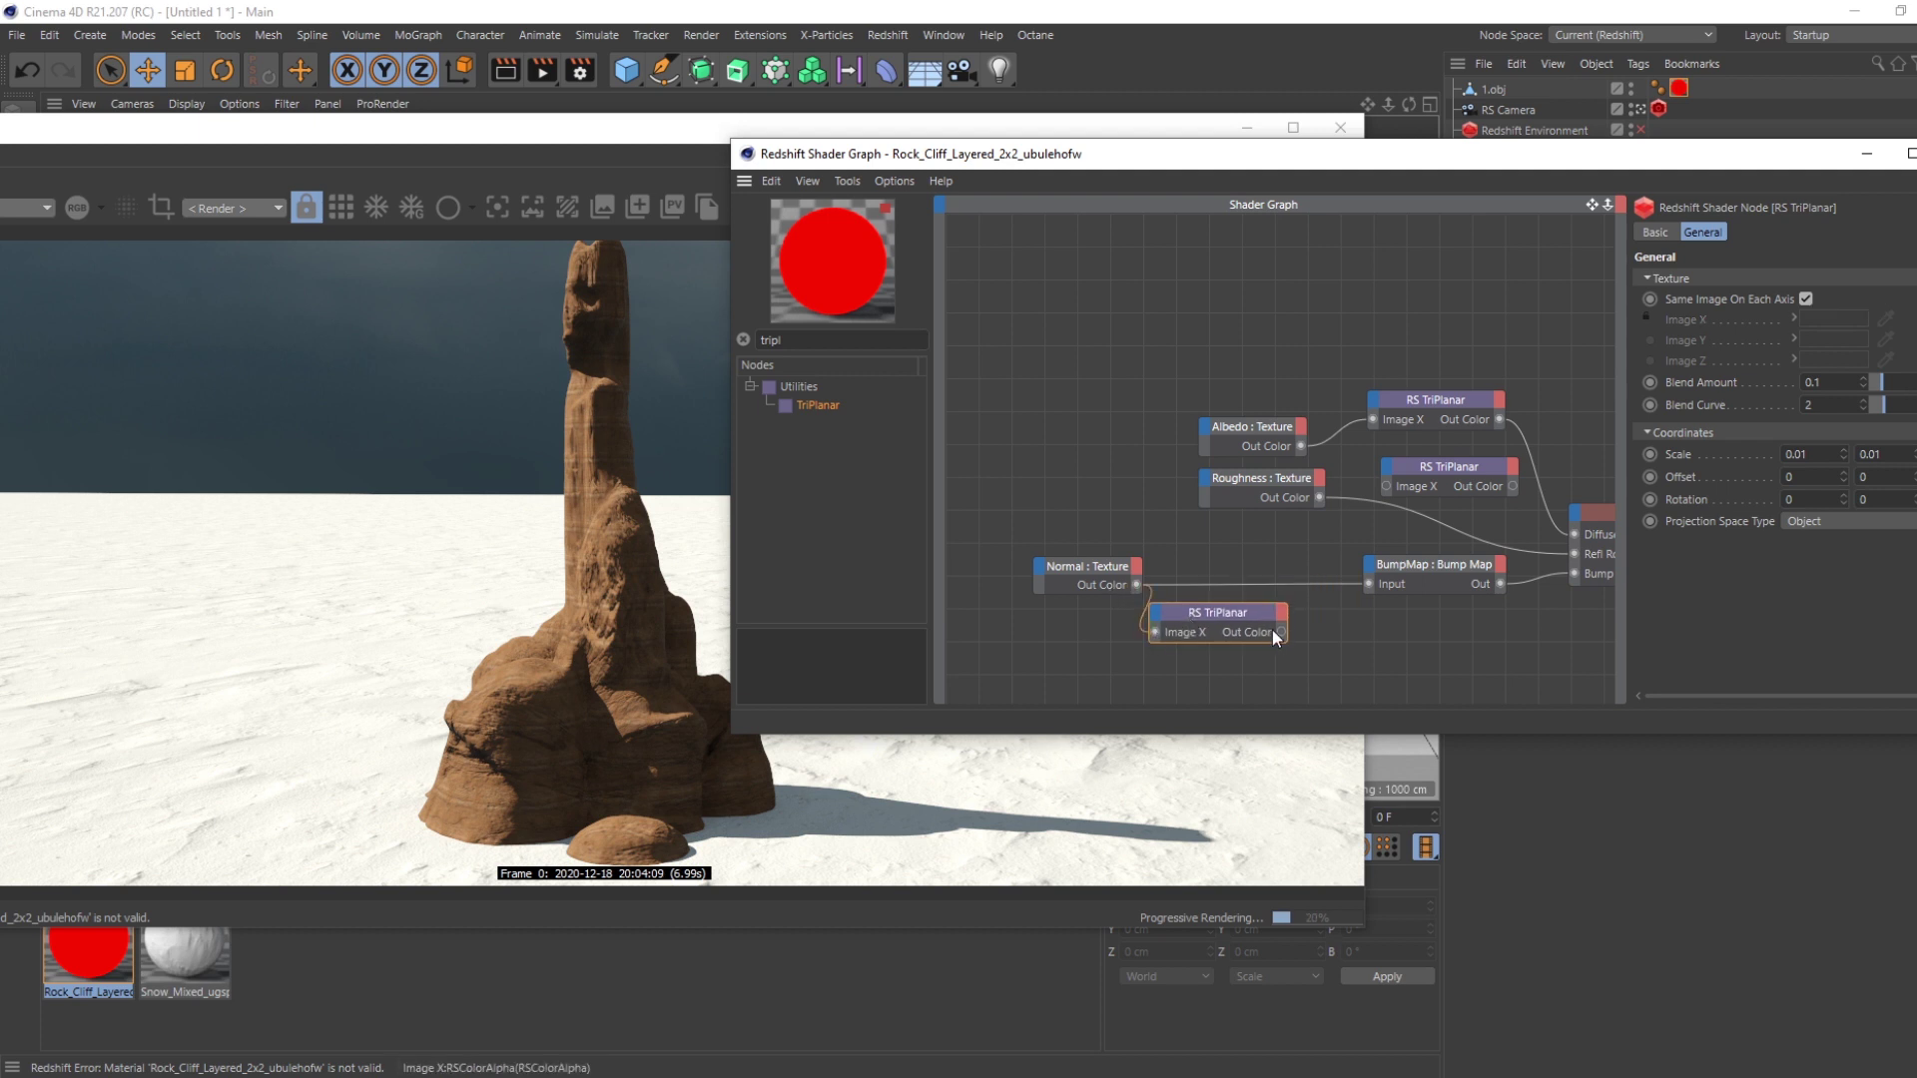
drag(1280, 632, 1369, 584)
- Insert the remaining TriPlanar copy between the Roughness texture and RS Material's Refl Roughness
drag(1288, 478, 1174, 497)
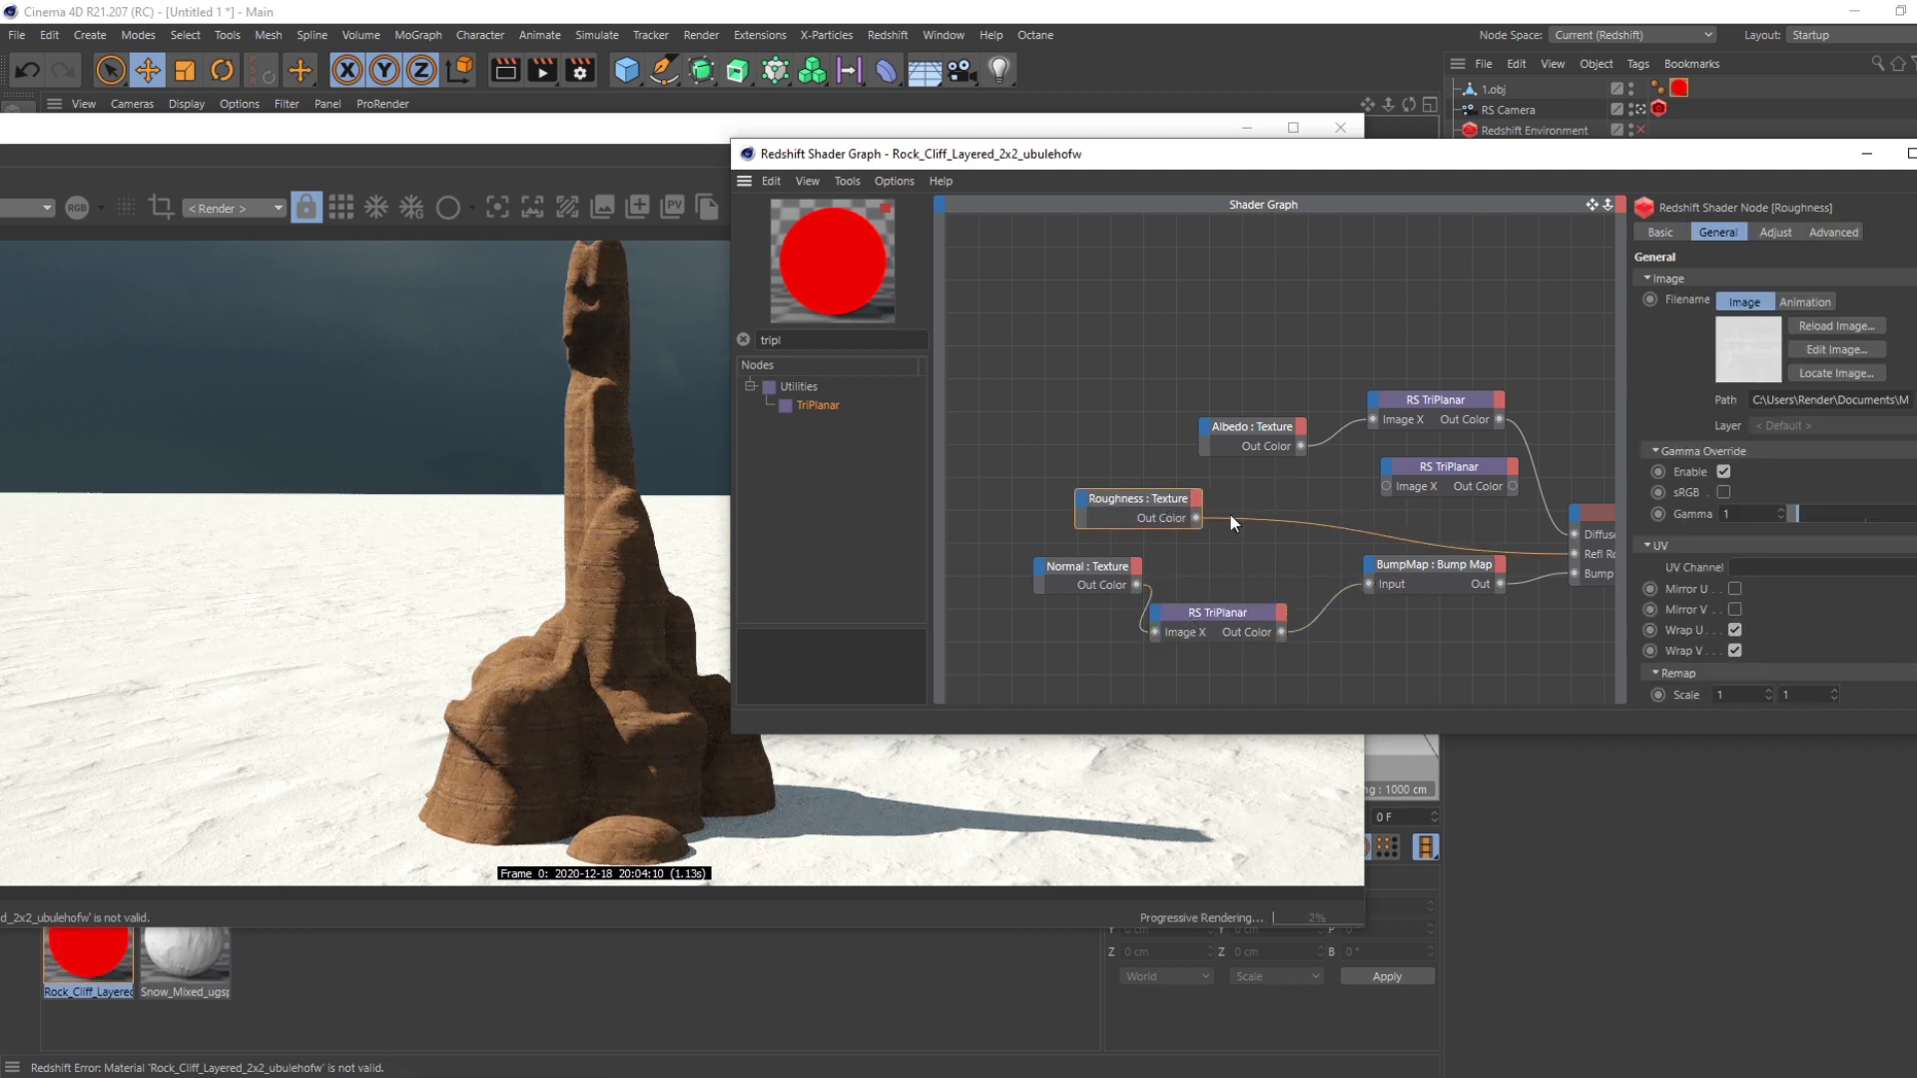
drag(1323, 509, 1466, 517)
drag(1565, 552, 1572, 549)
- Tidy the graph by lining up the Normal map's TriPlanar node and moving the Albedo texture above the Roughness texture
middle_drag(1434, 435, 1333, 453)
drag(1111, 628, 1154, 597)
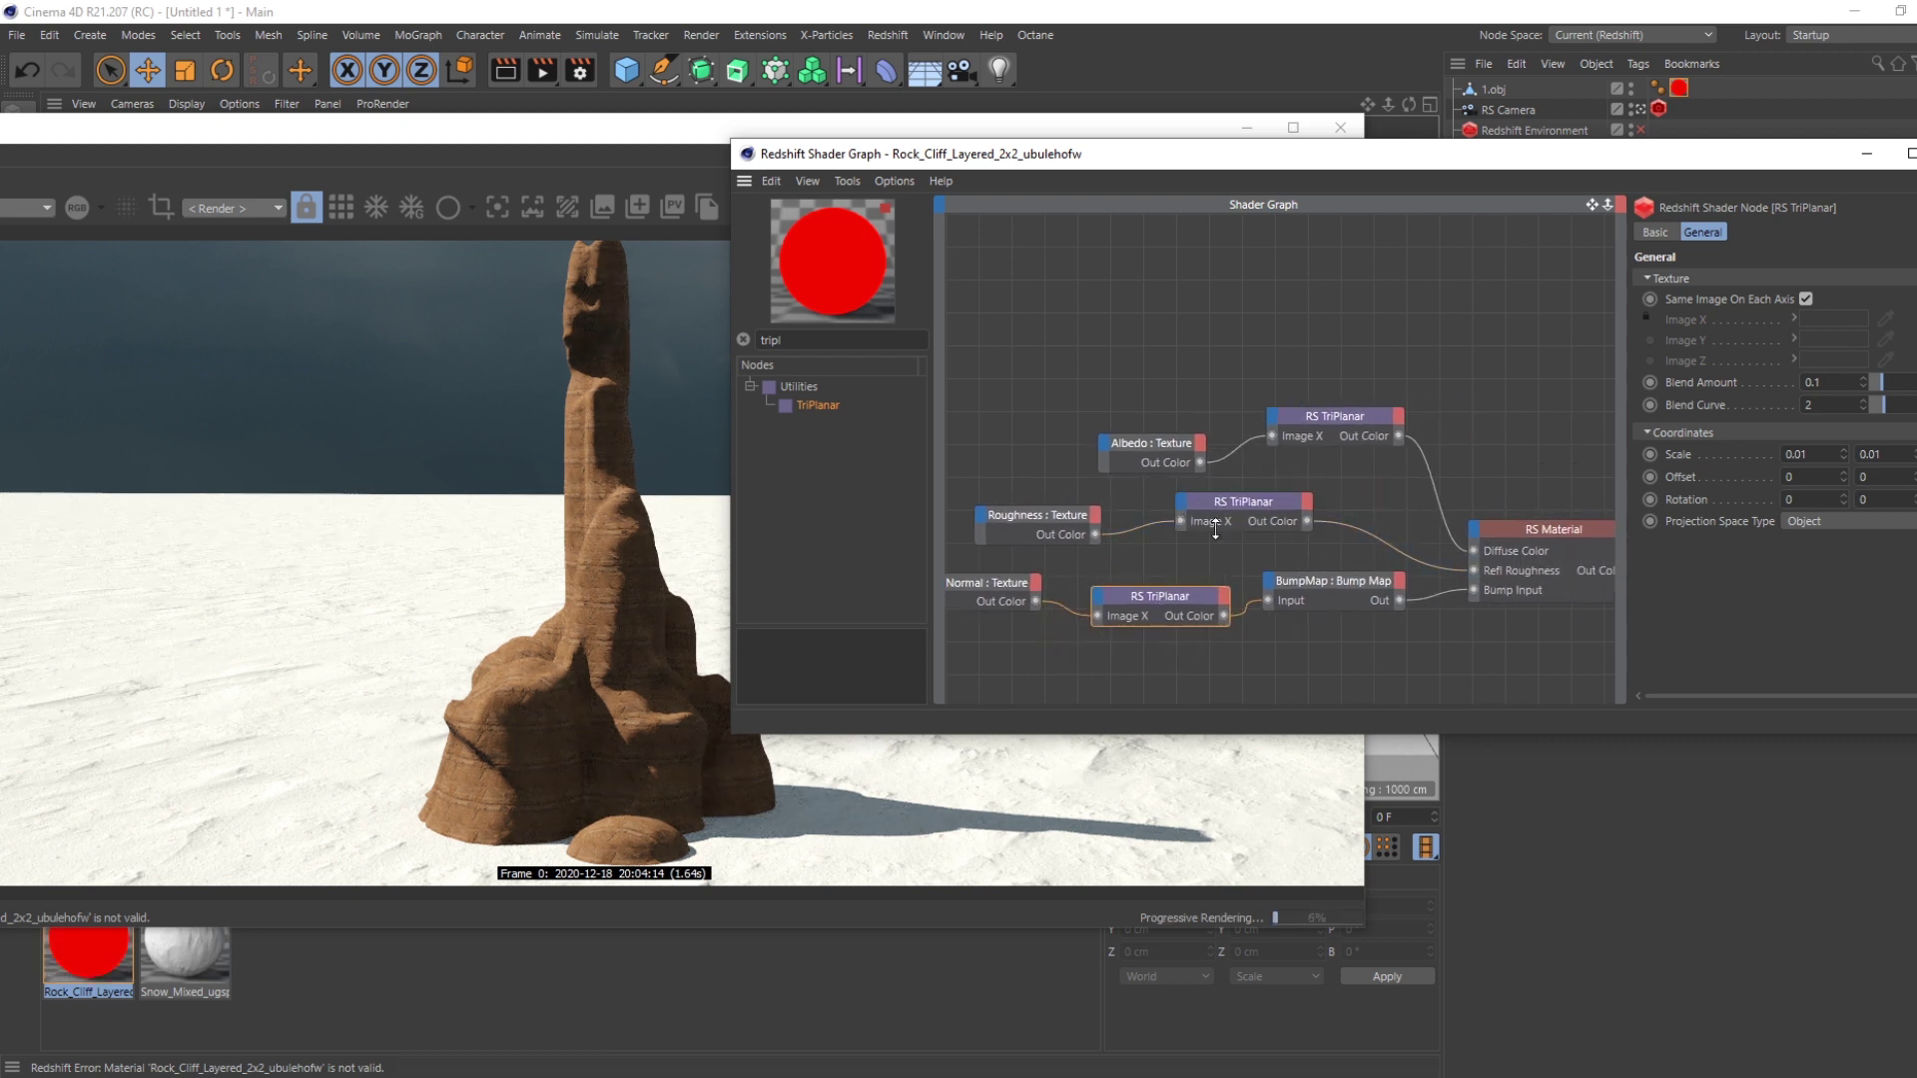
click(1302, 419)
drag(1154, 446, 1044, 460)
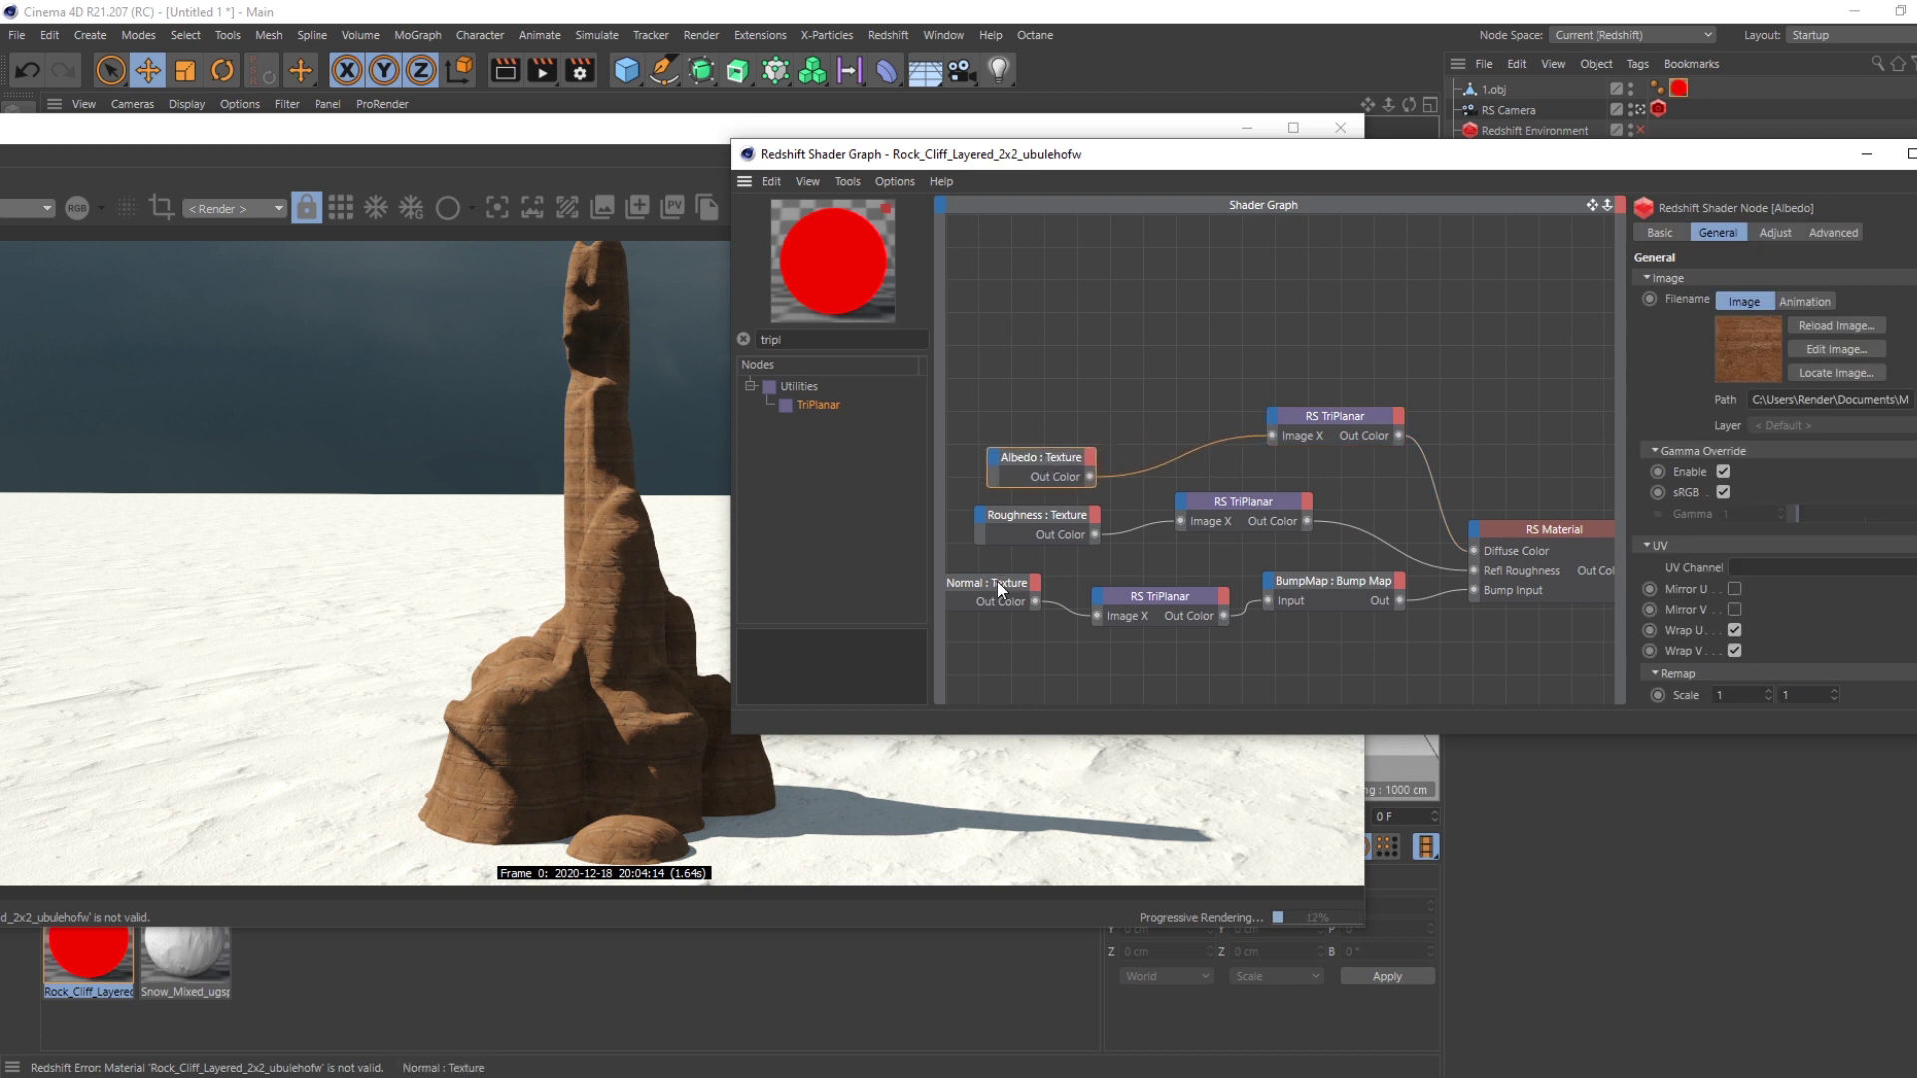
- Tidy the graph by shifting the Normal texture and the Roughness map's TriPlanar node closer to their neighbours
drag(998, 581, 1012, 599)
drag(1242, 507, 1225, 510)
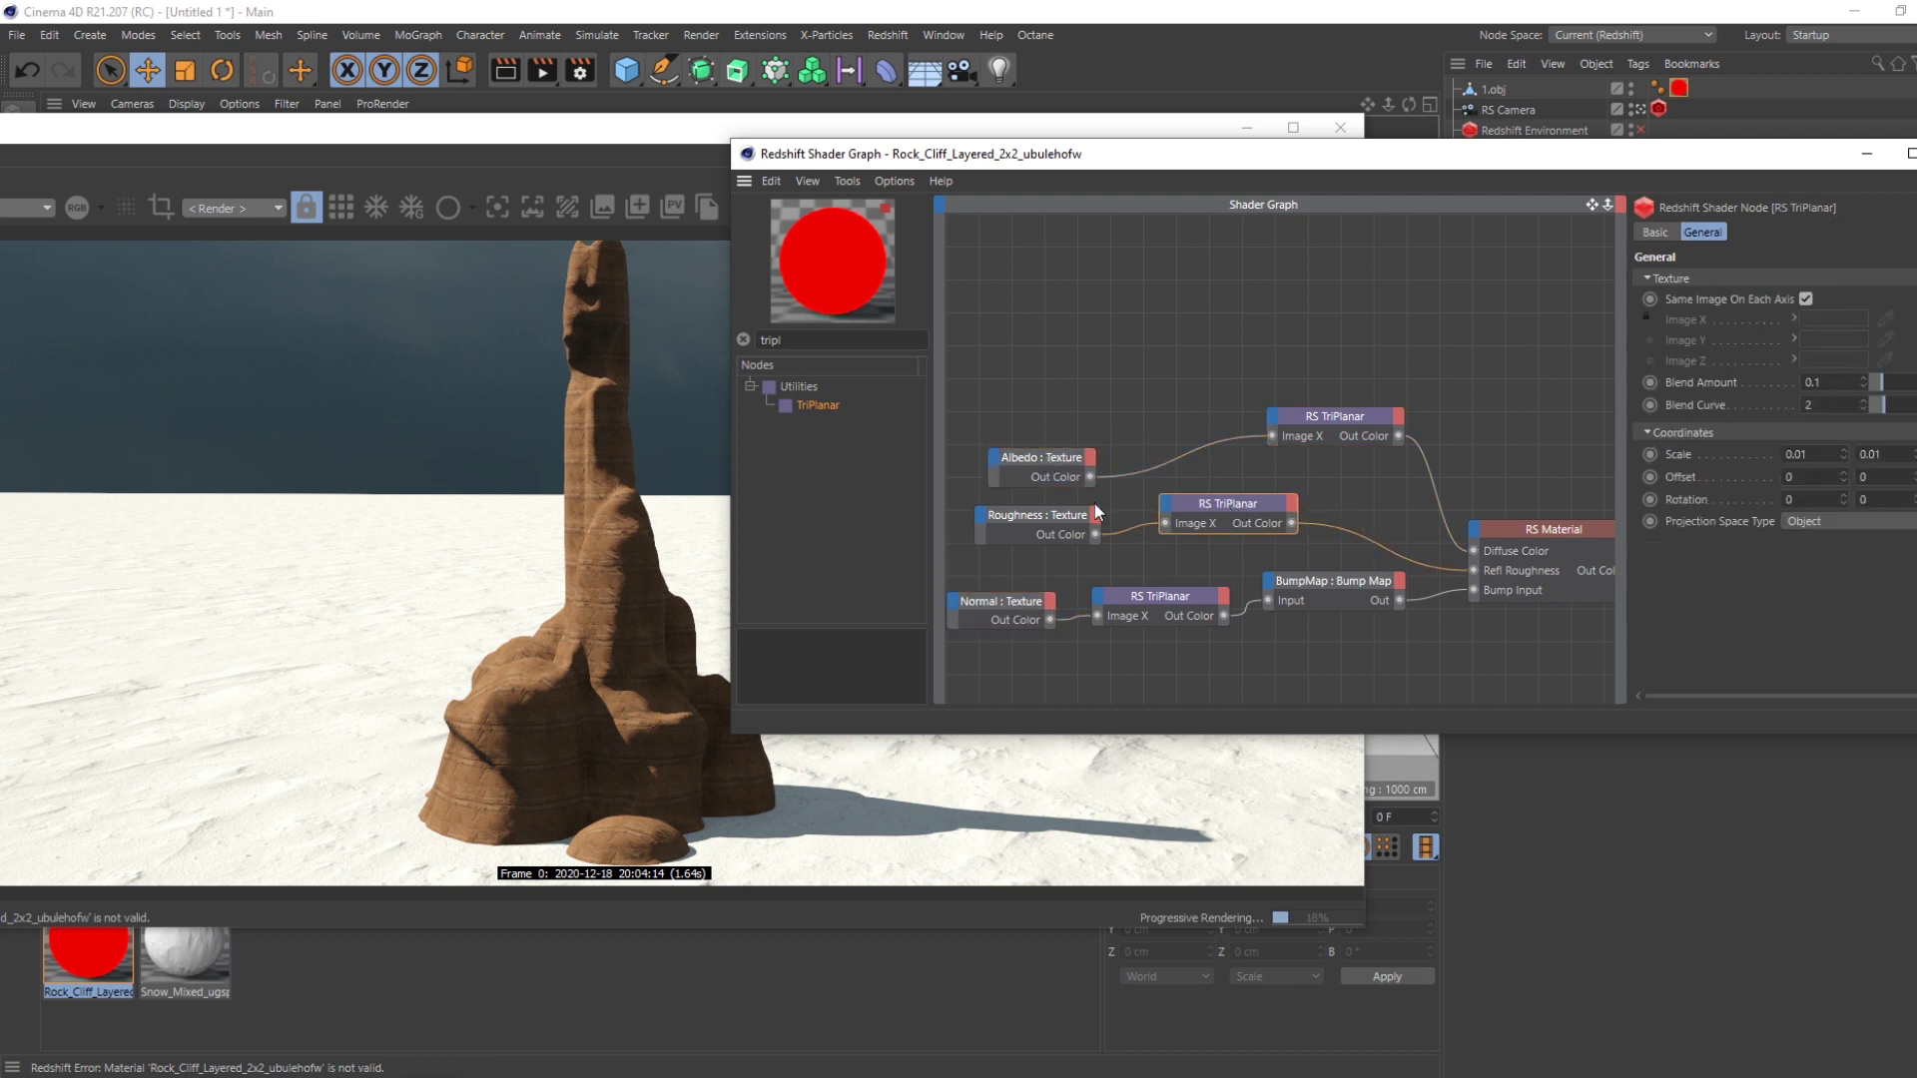
middle_drag(1038, 552, 1113, 556)
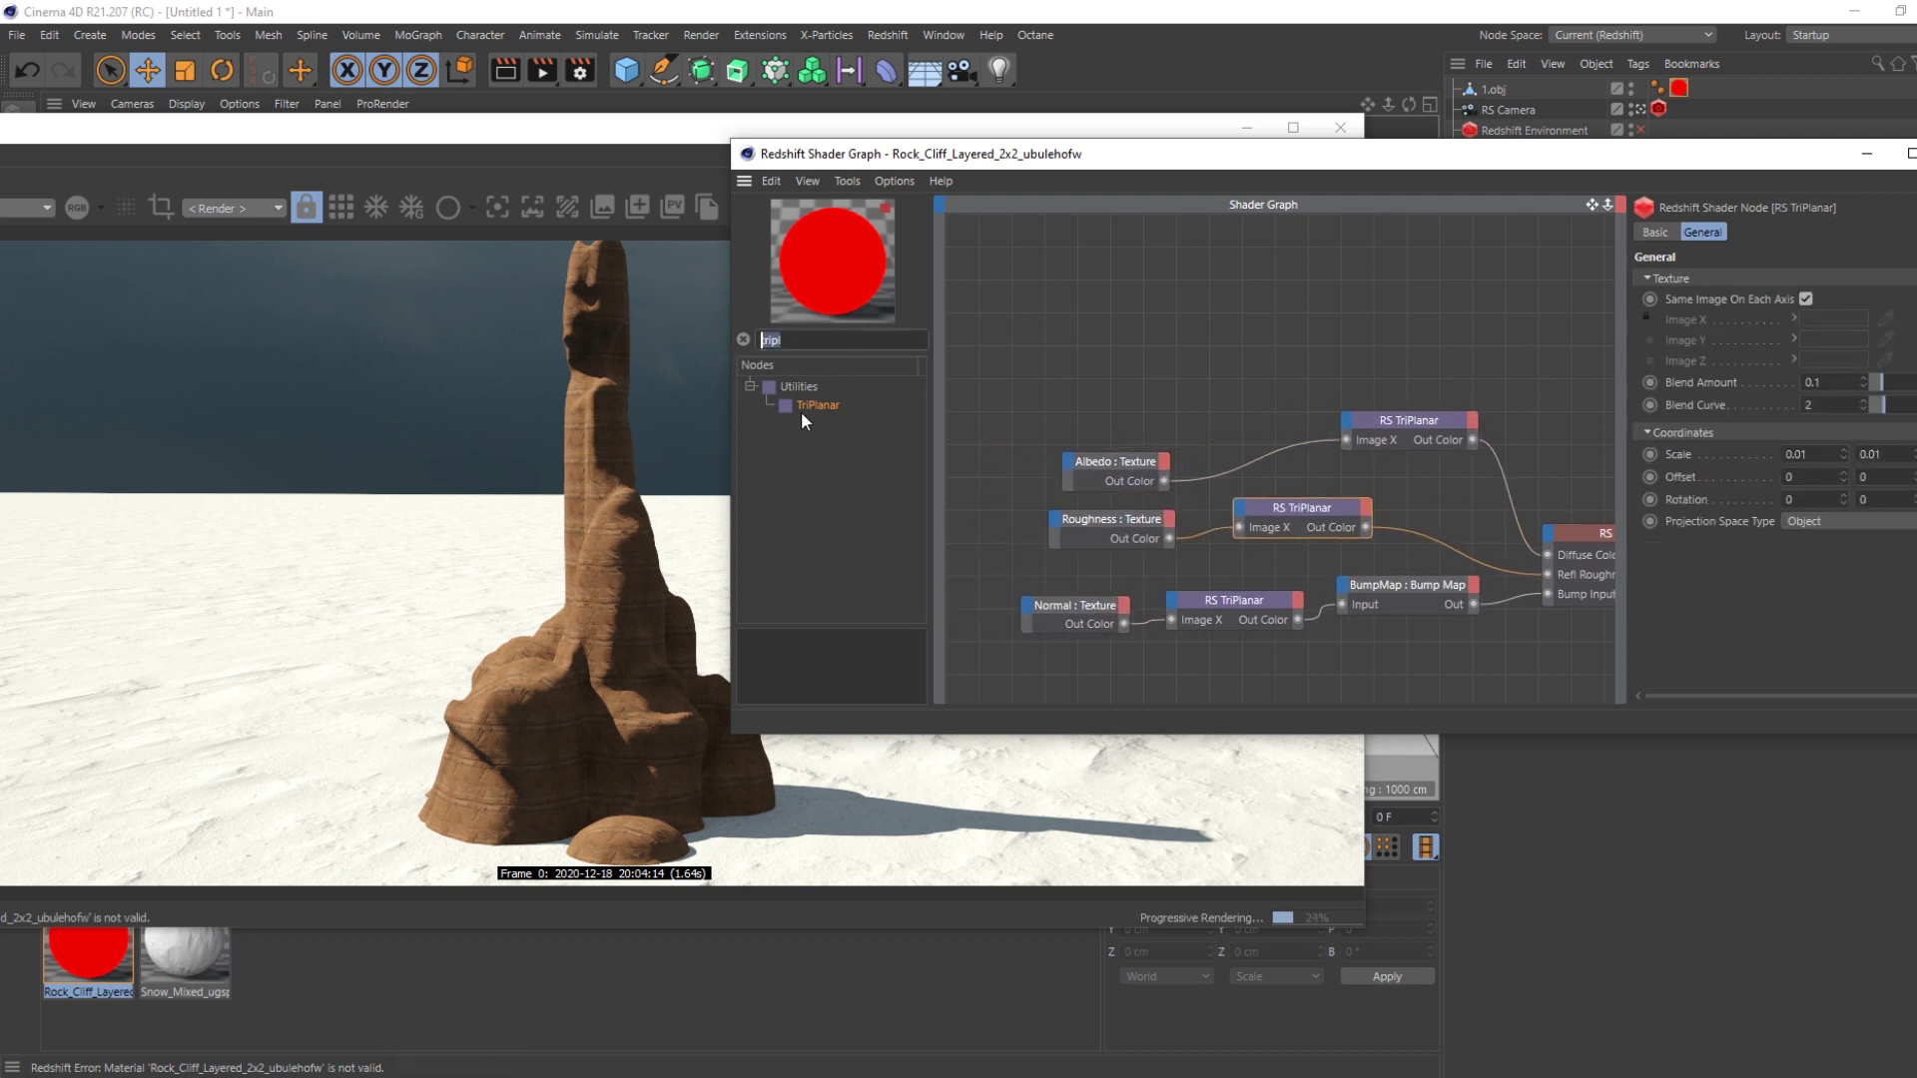
- Add a Constant node above the textures and connect it to the Scale input of the Albedo map's TriPlanar
drag(1387, 104, 1387, 104)
drag(805, 341, 663, 366)
text(co,n)
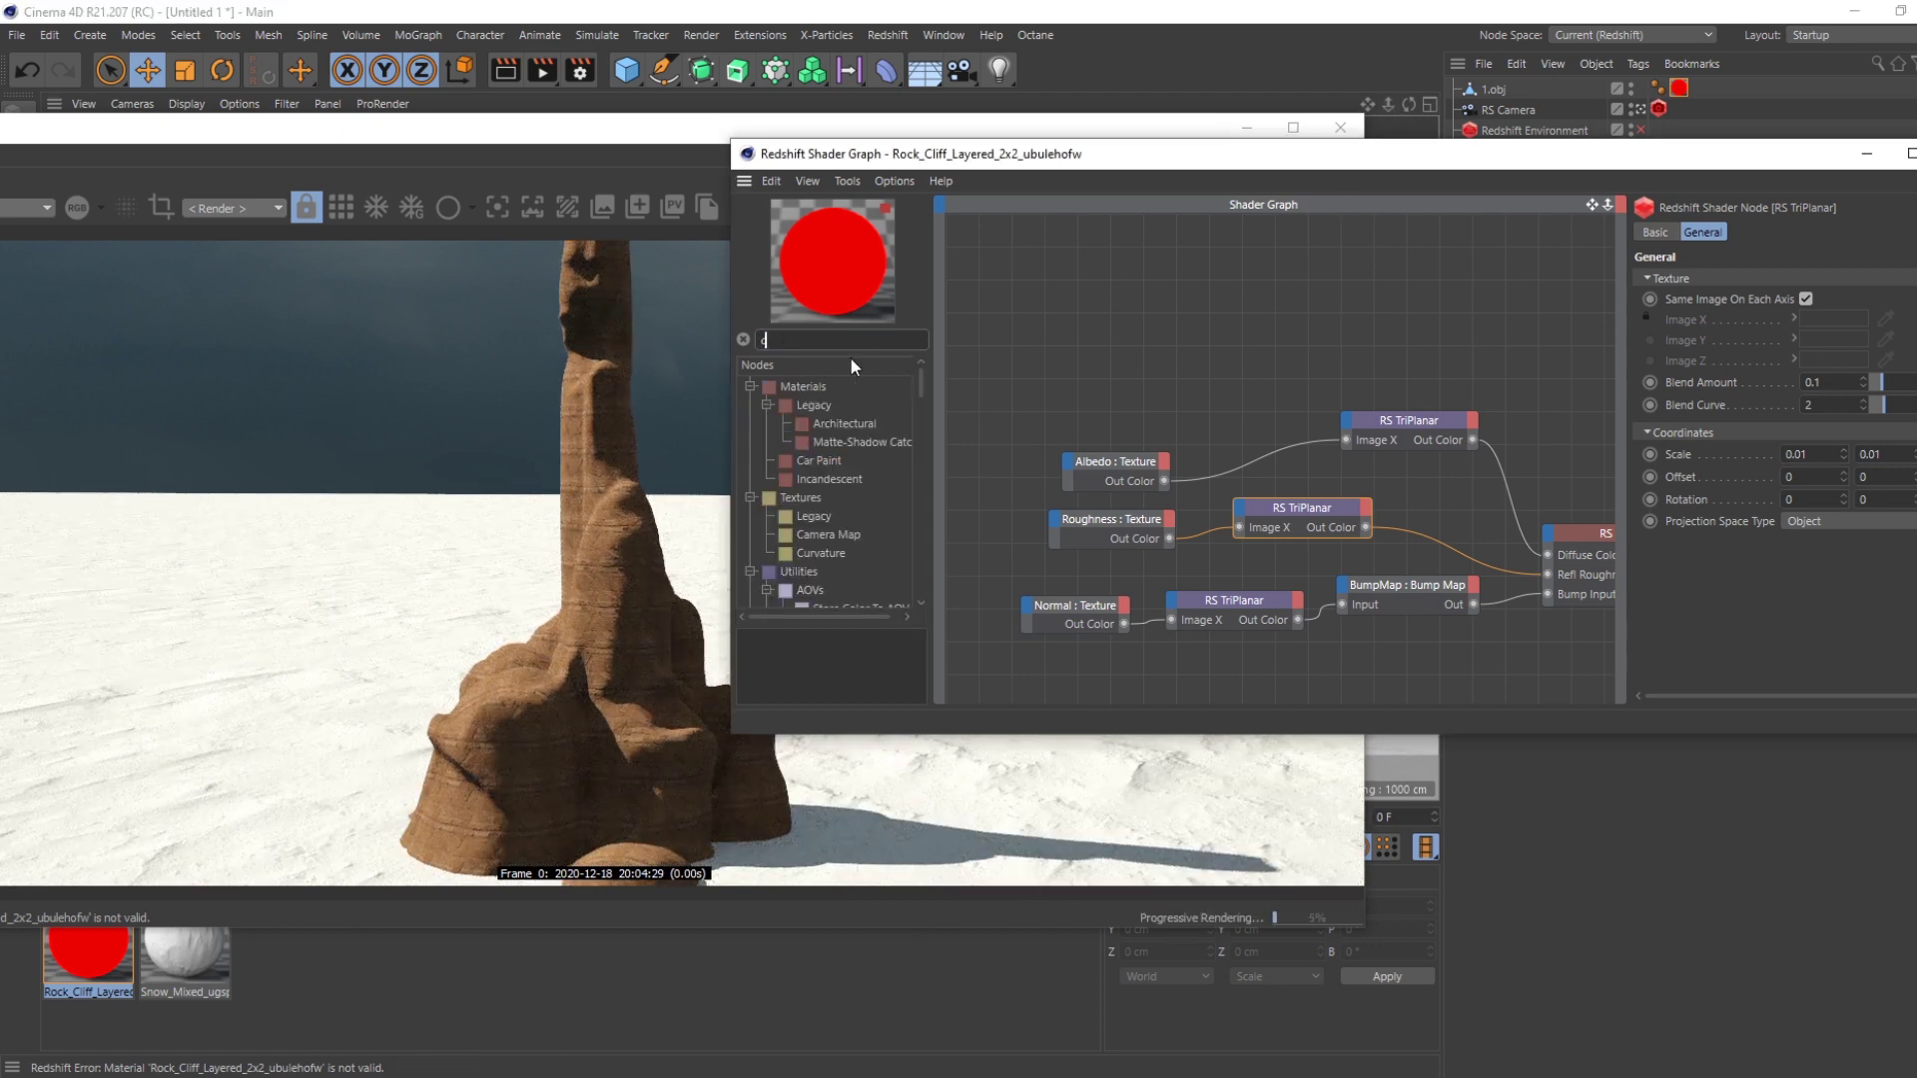
key(BackSpace)
key(BackSpace)
text(n)
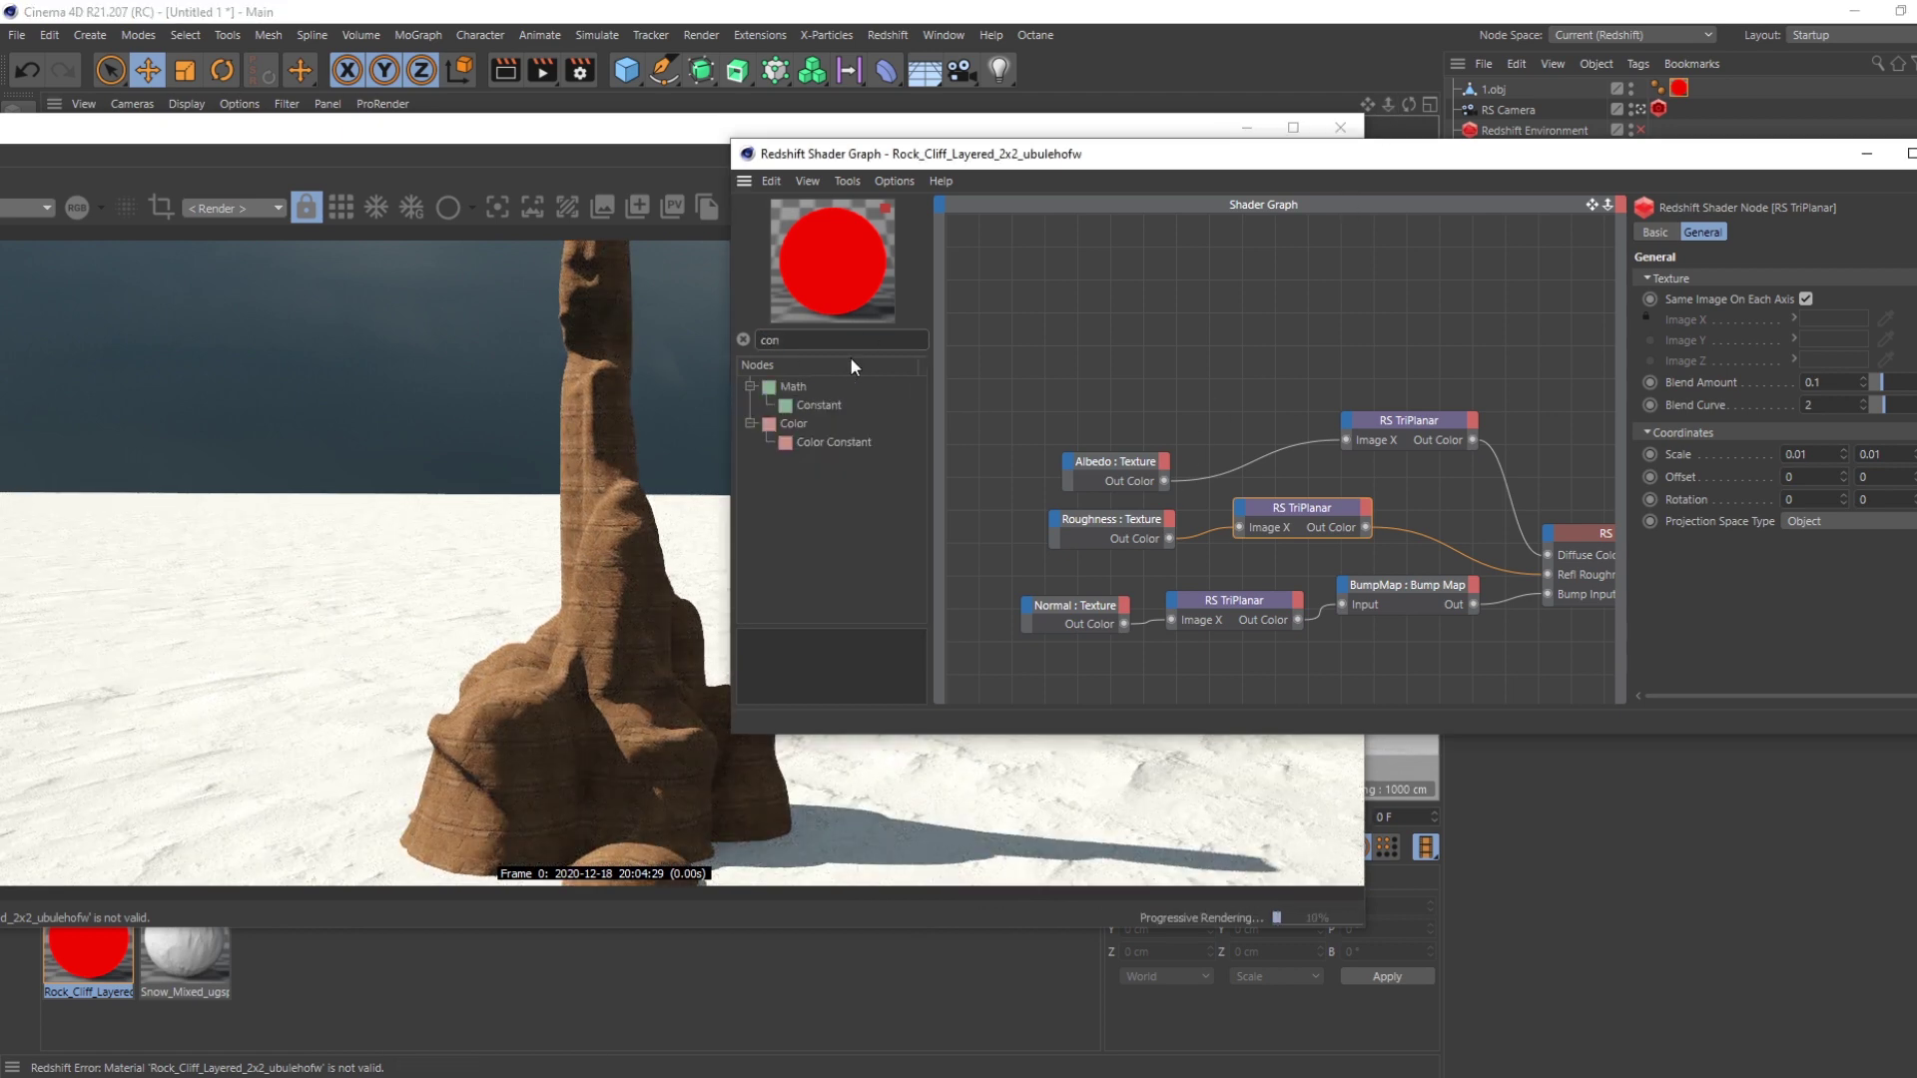
drag(1056, 346, 1346, 420)
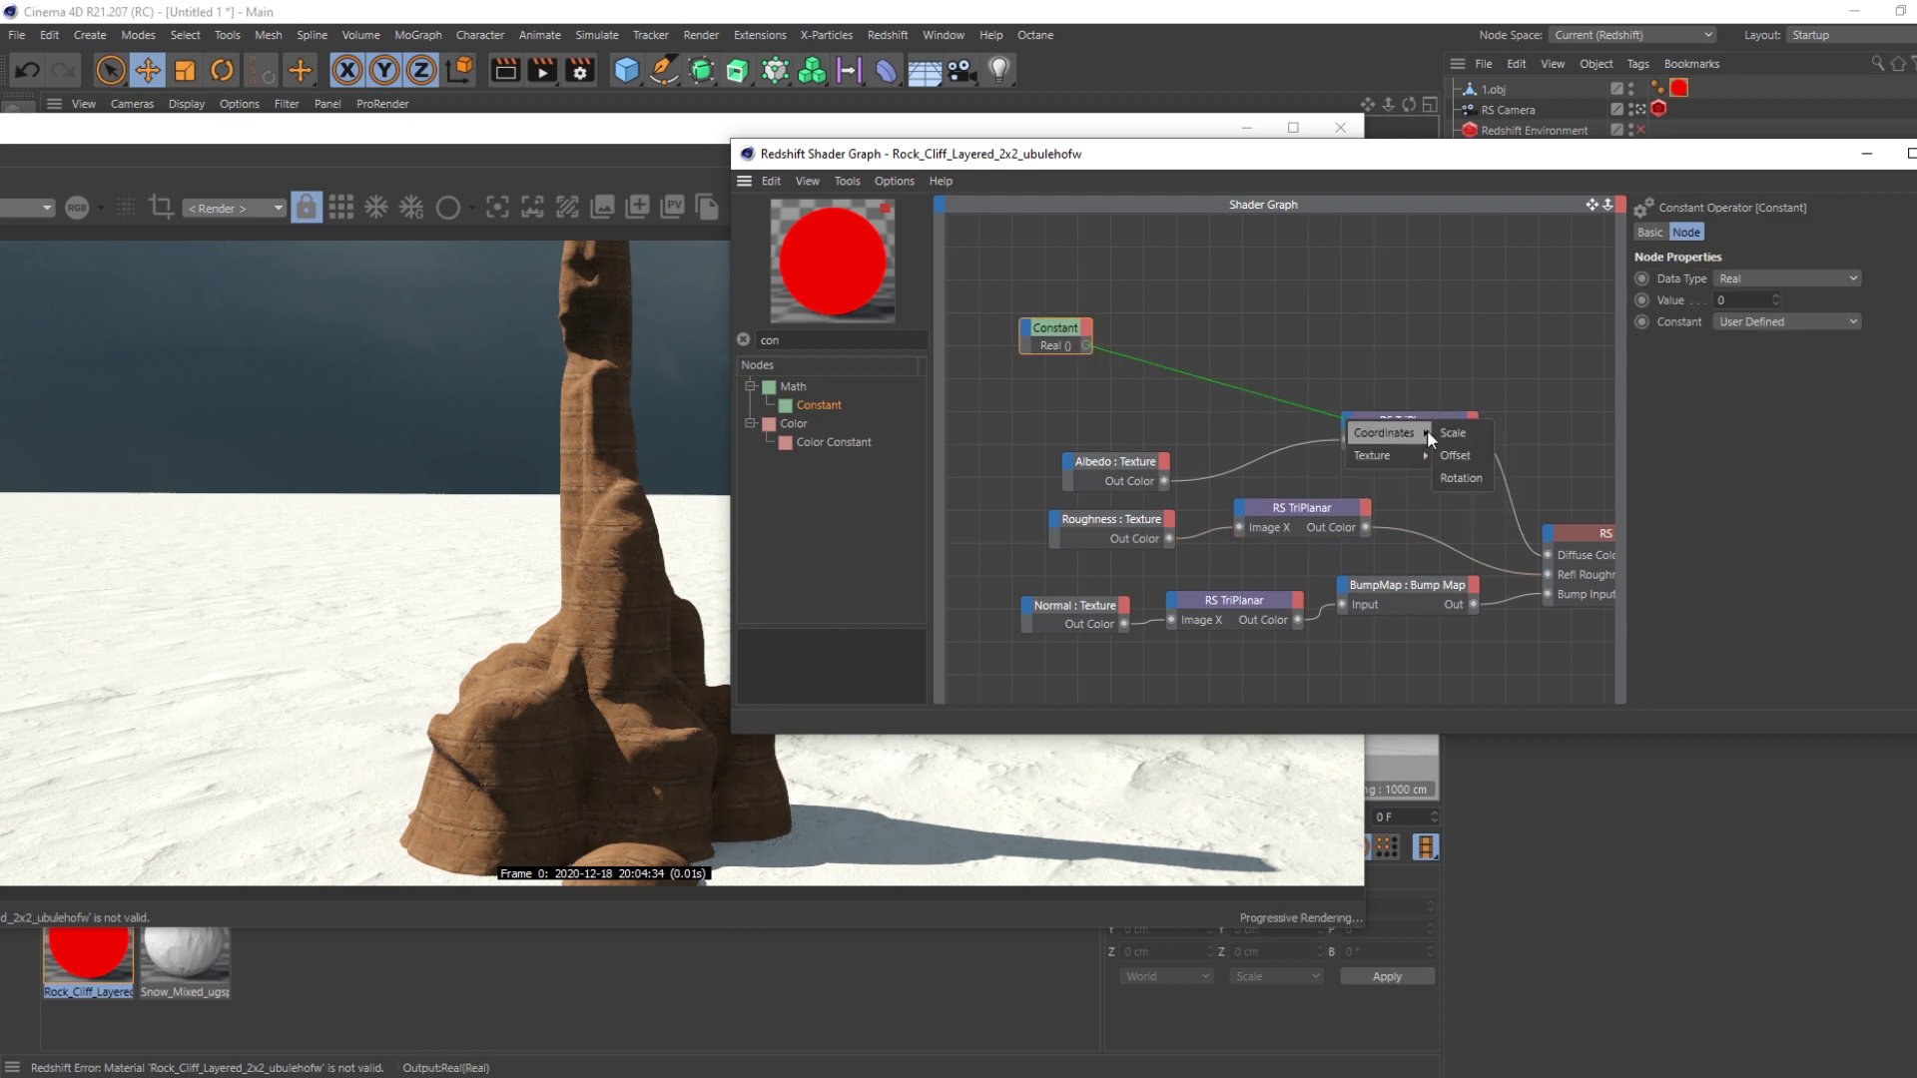
click(1458, 432)
- Connect the Constant node to the Scale inputs of the Roughness and Normal maps' TriPlanar nodes
drag(1093, 345, 1240, 513)
mouse_move(1310, 543)
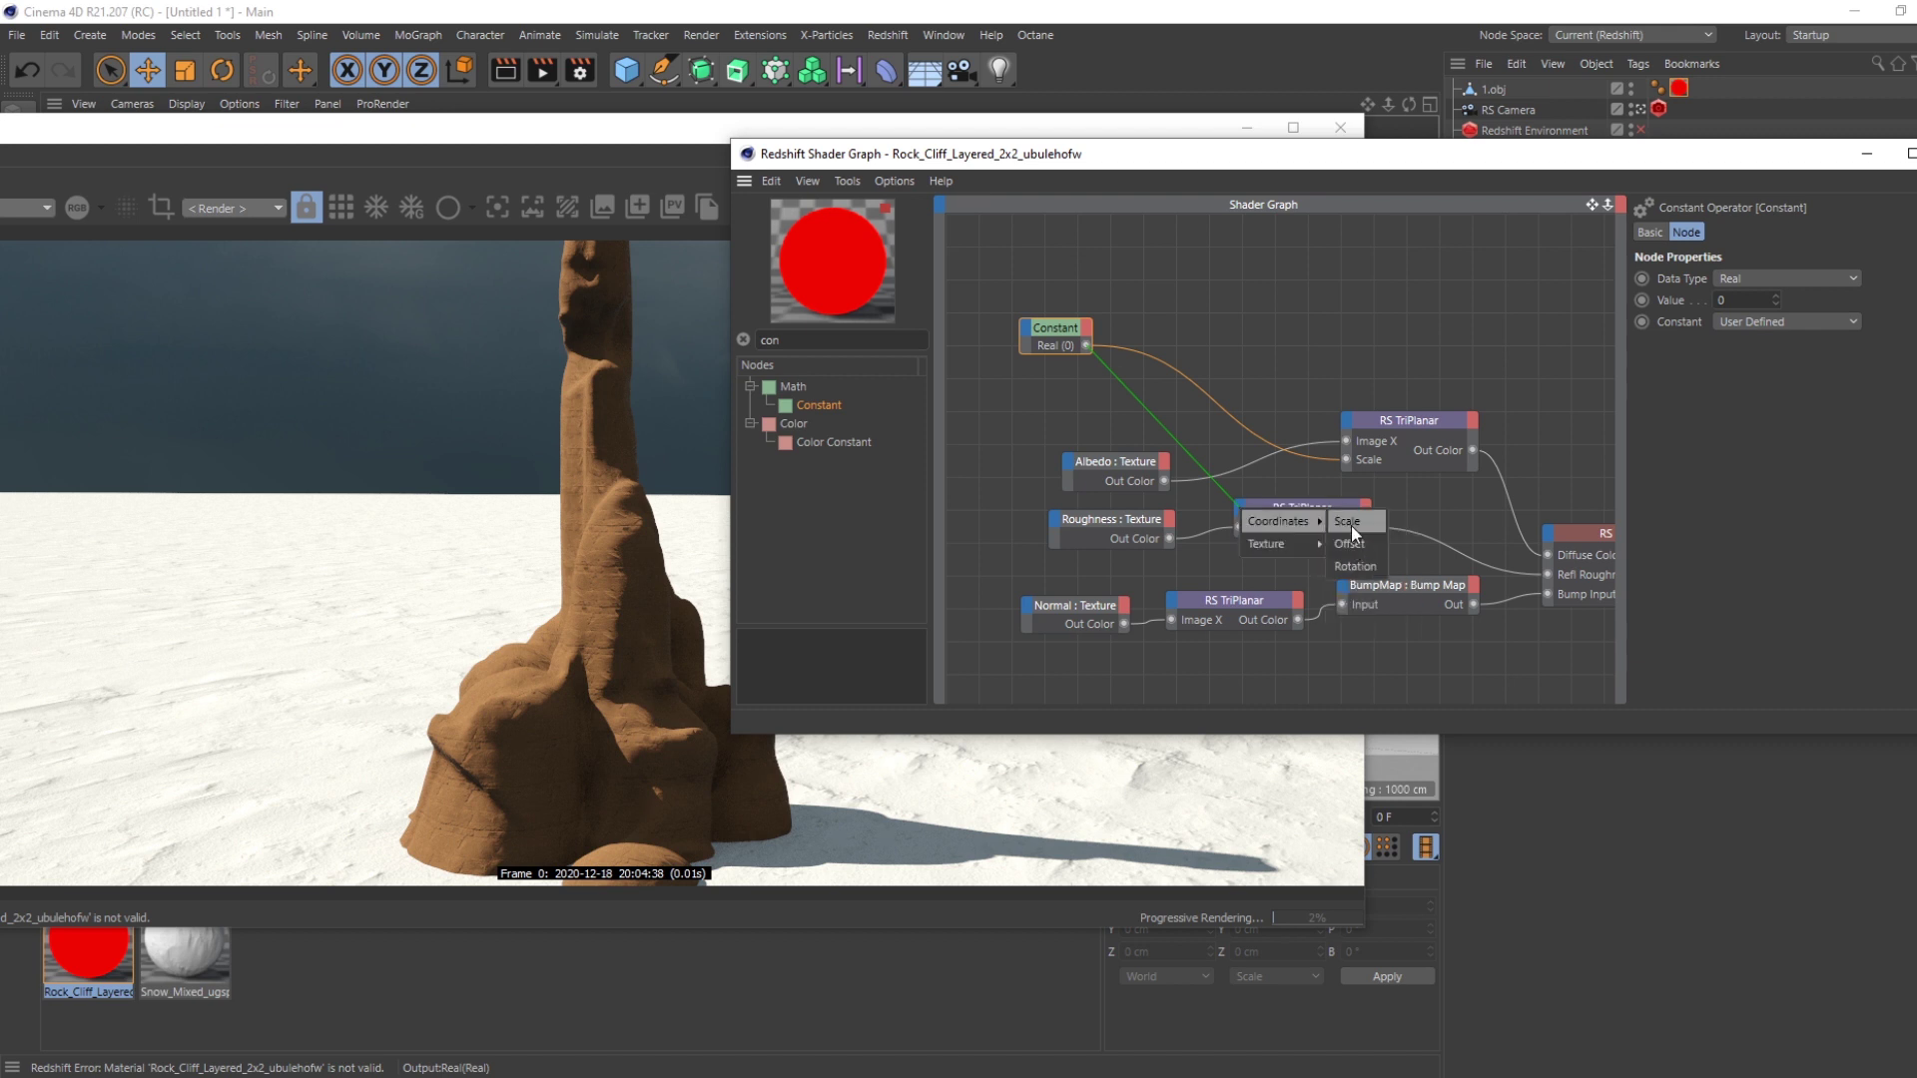
click(1350, 525)
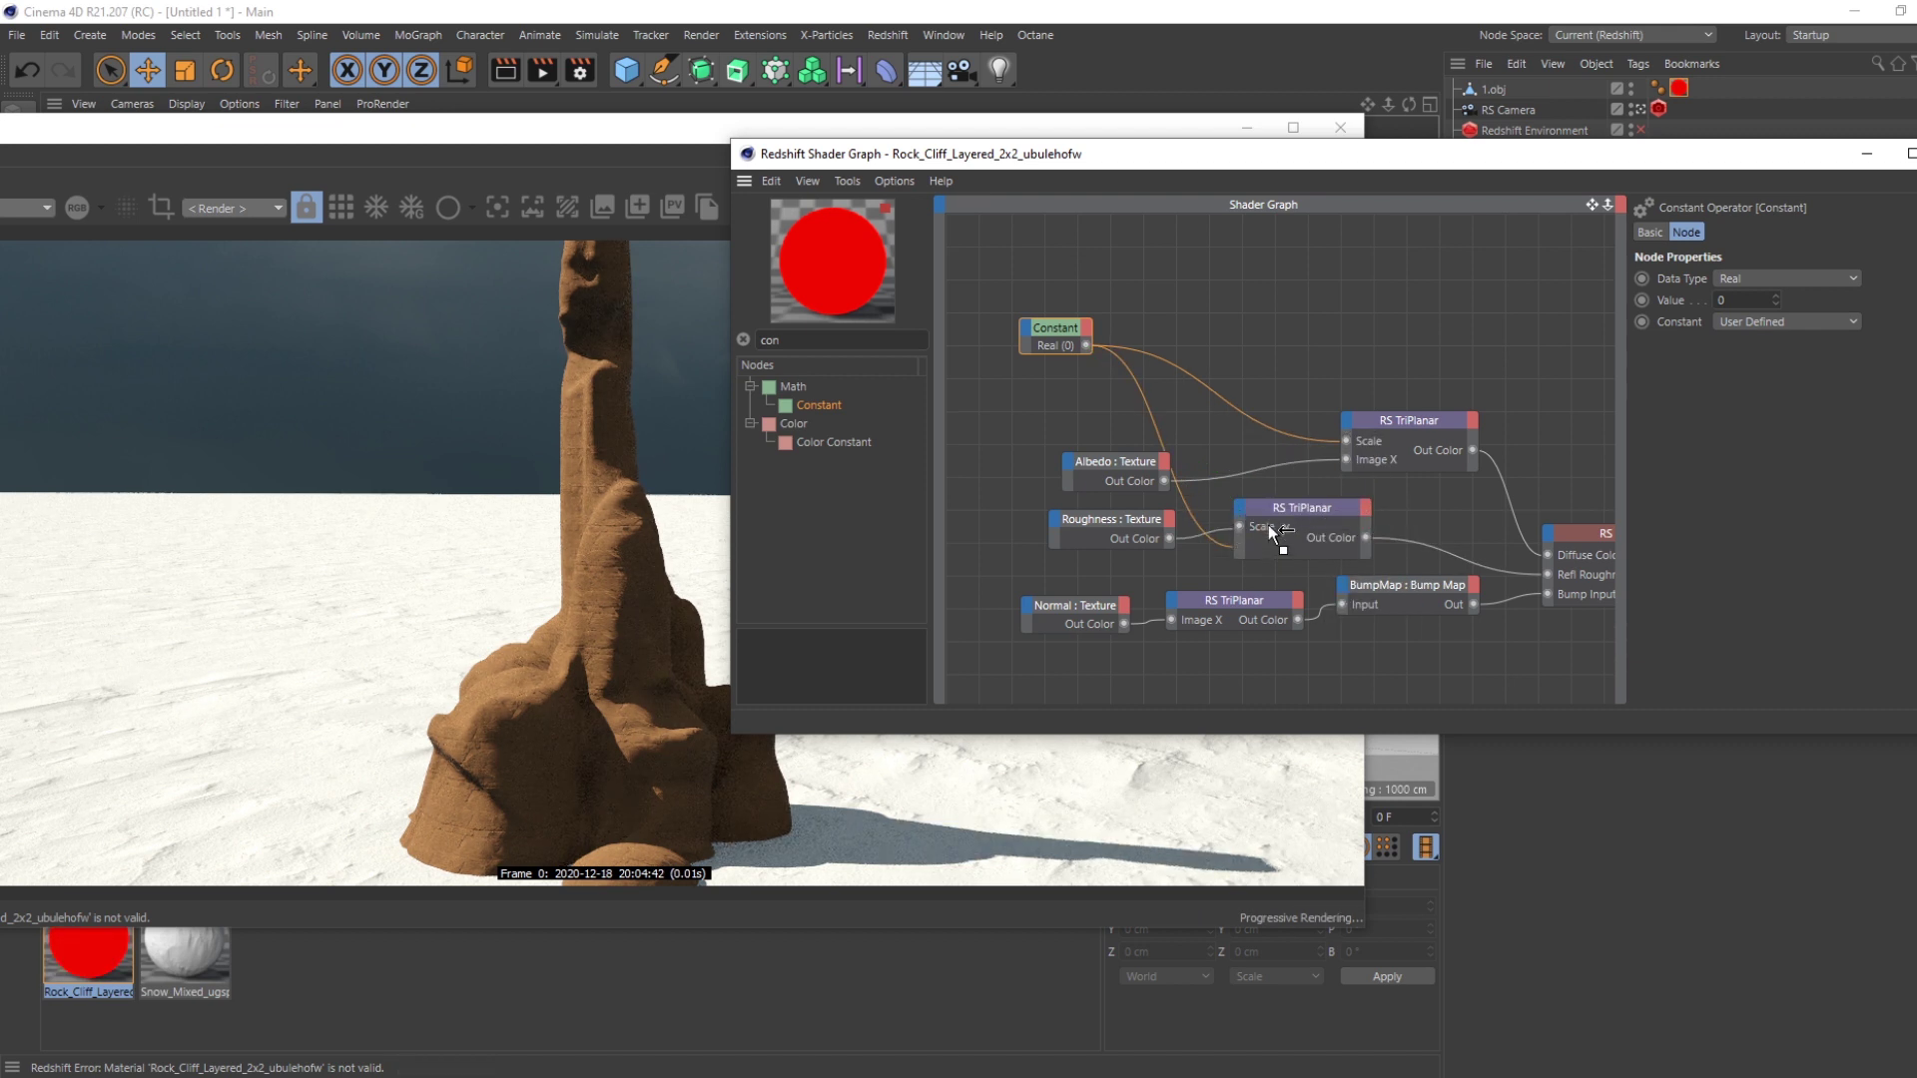
drag(1086, 344, 1174, 605)
mouse_move(1212, 615)
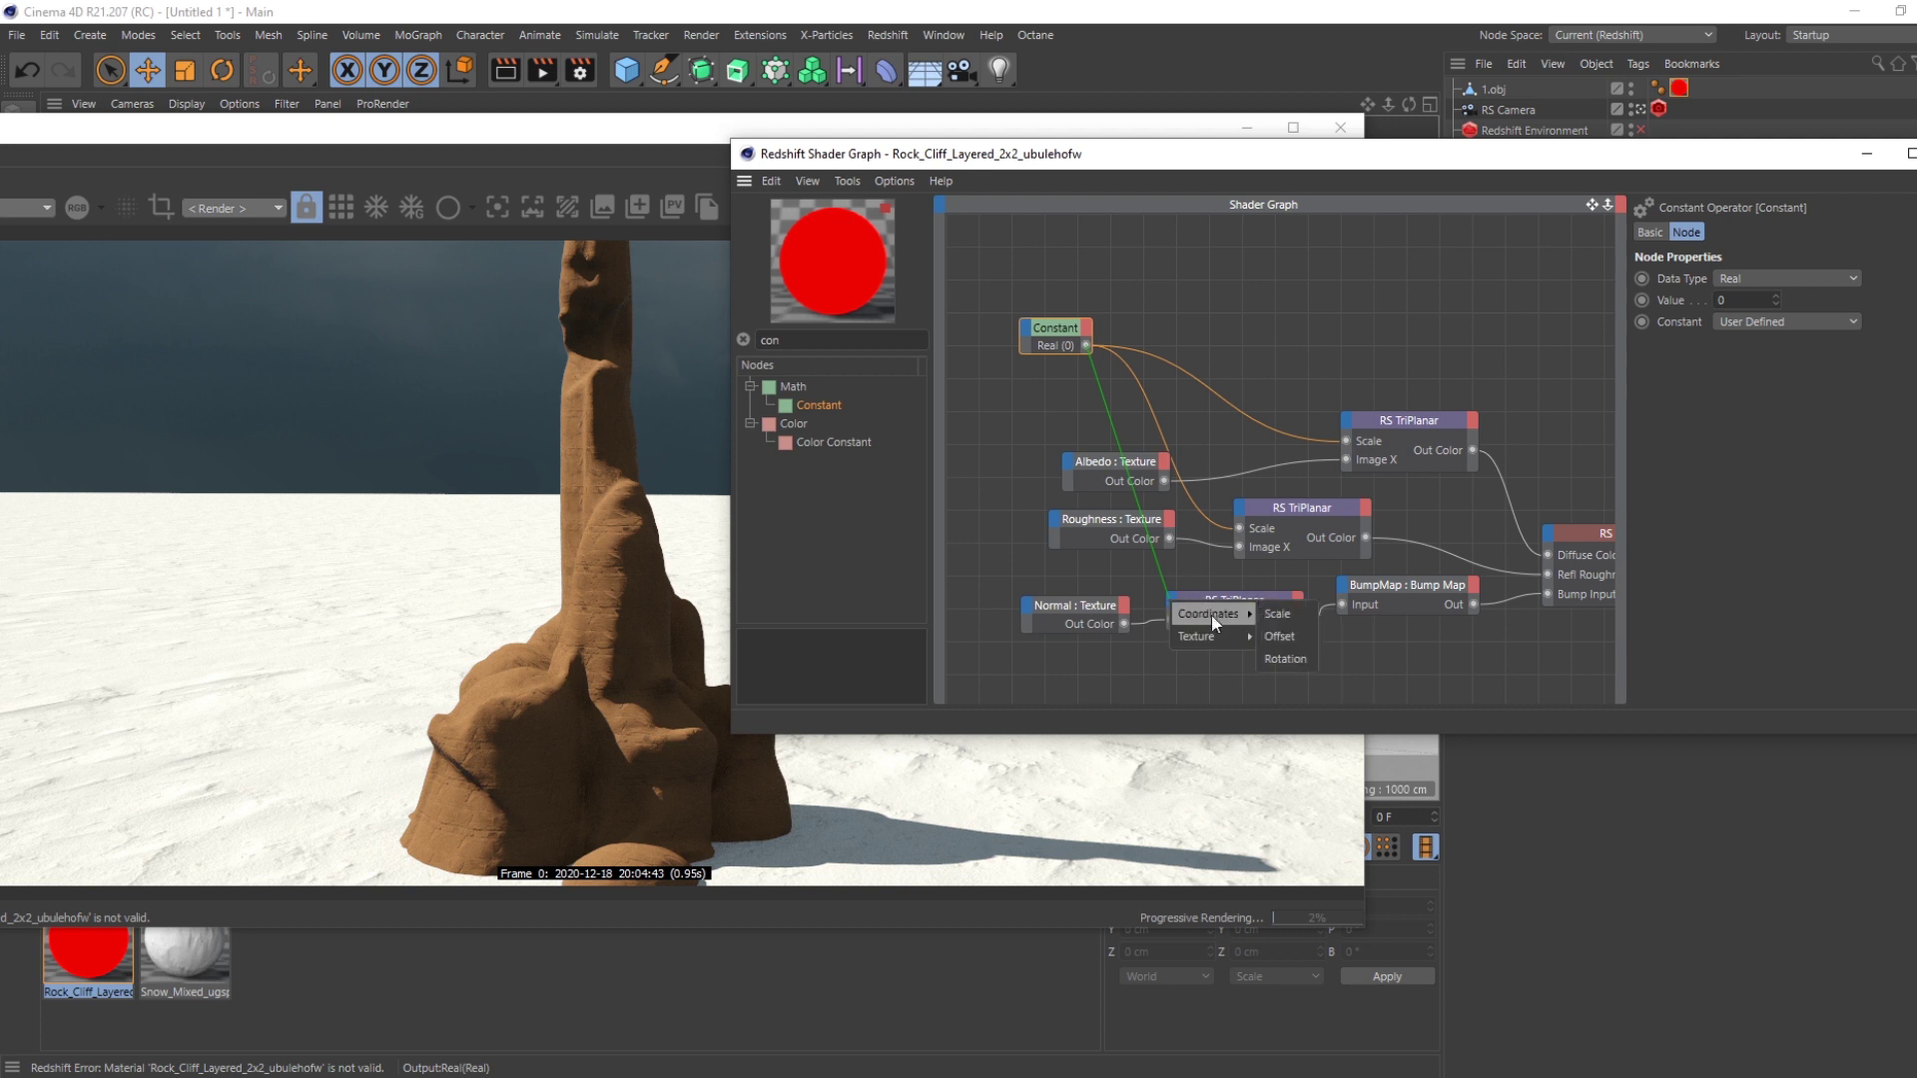
click(1278, 605)
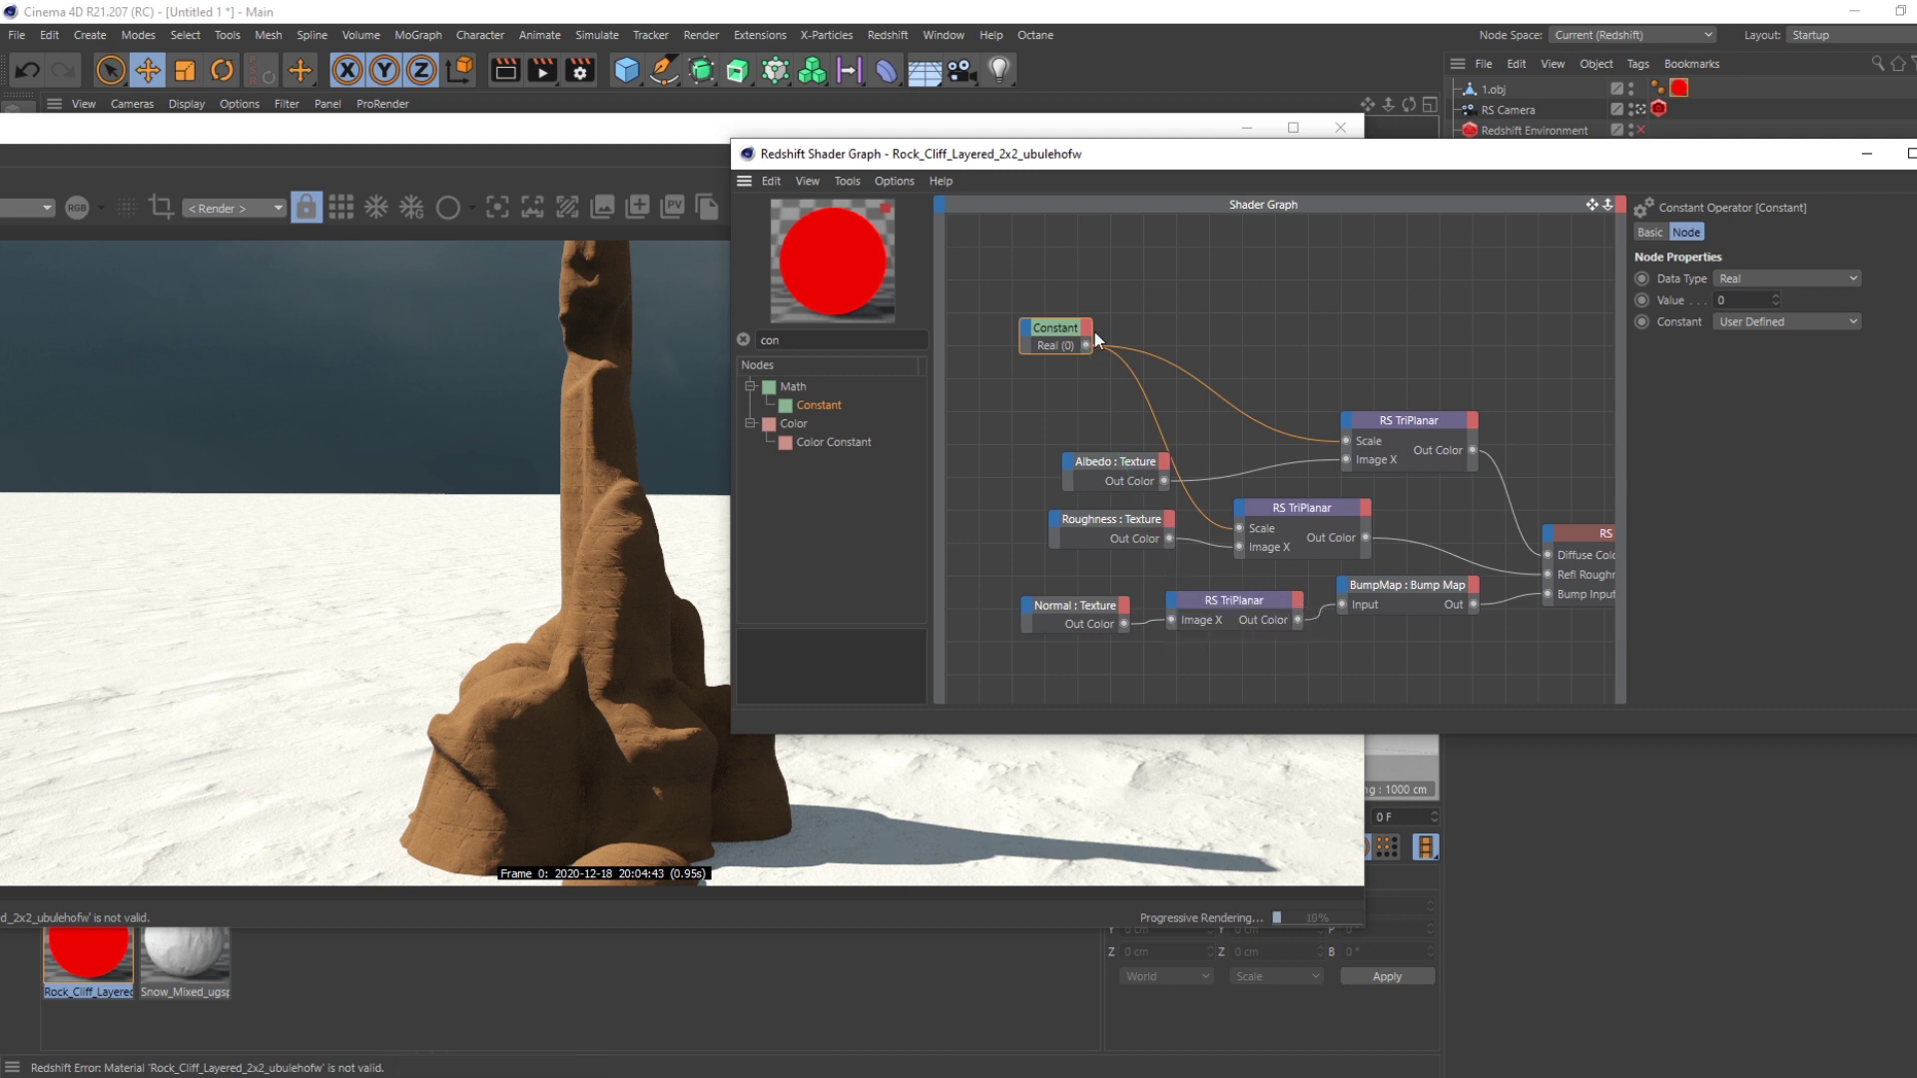
drag(1086, 345, 1285, 621)
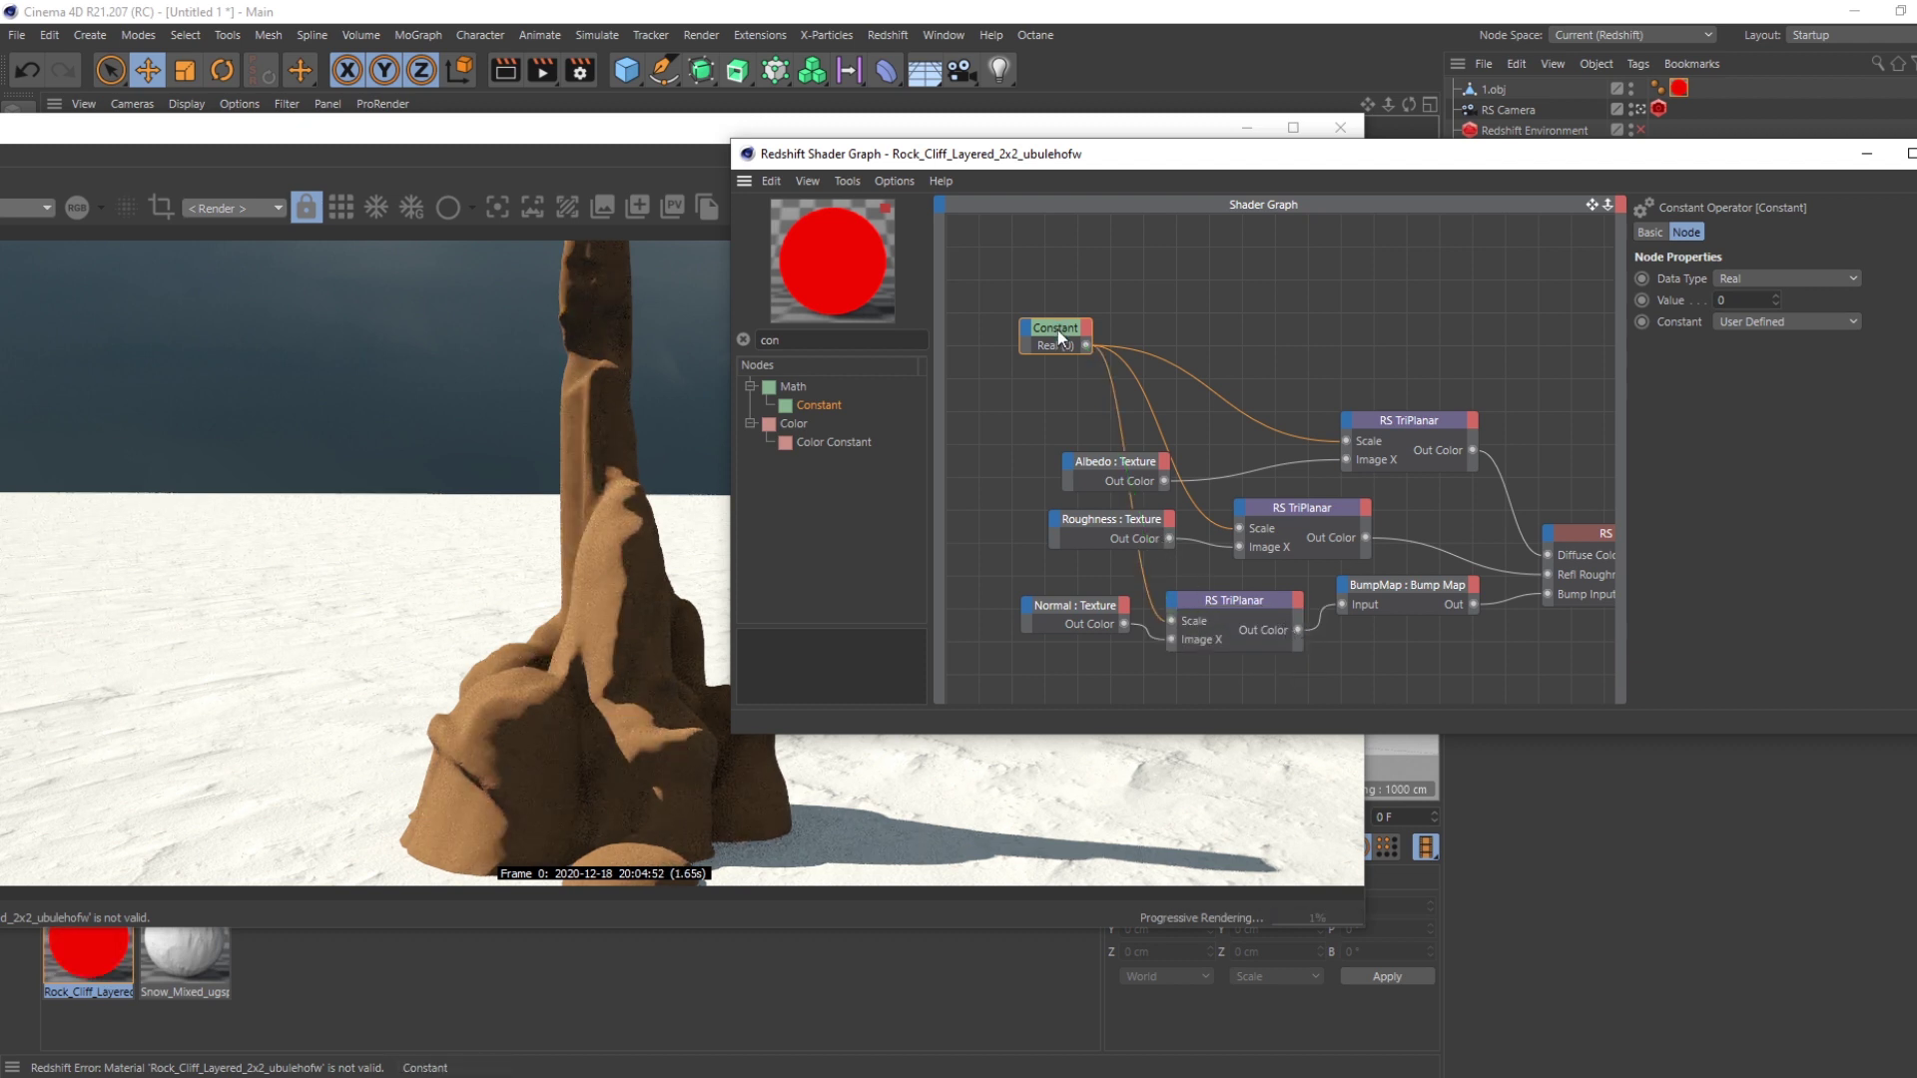
- Reposition the Albedo texture above the other nodes and the Constant to their left, with the Albedo TriPlanar's Image X port above Scale
drag(1057, 336, 1110, 338)
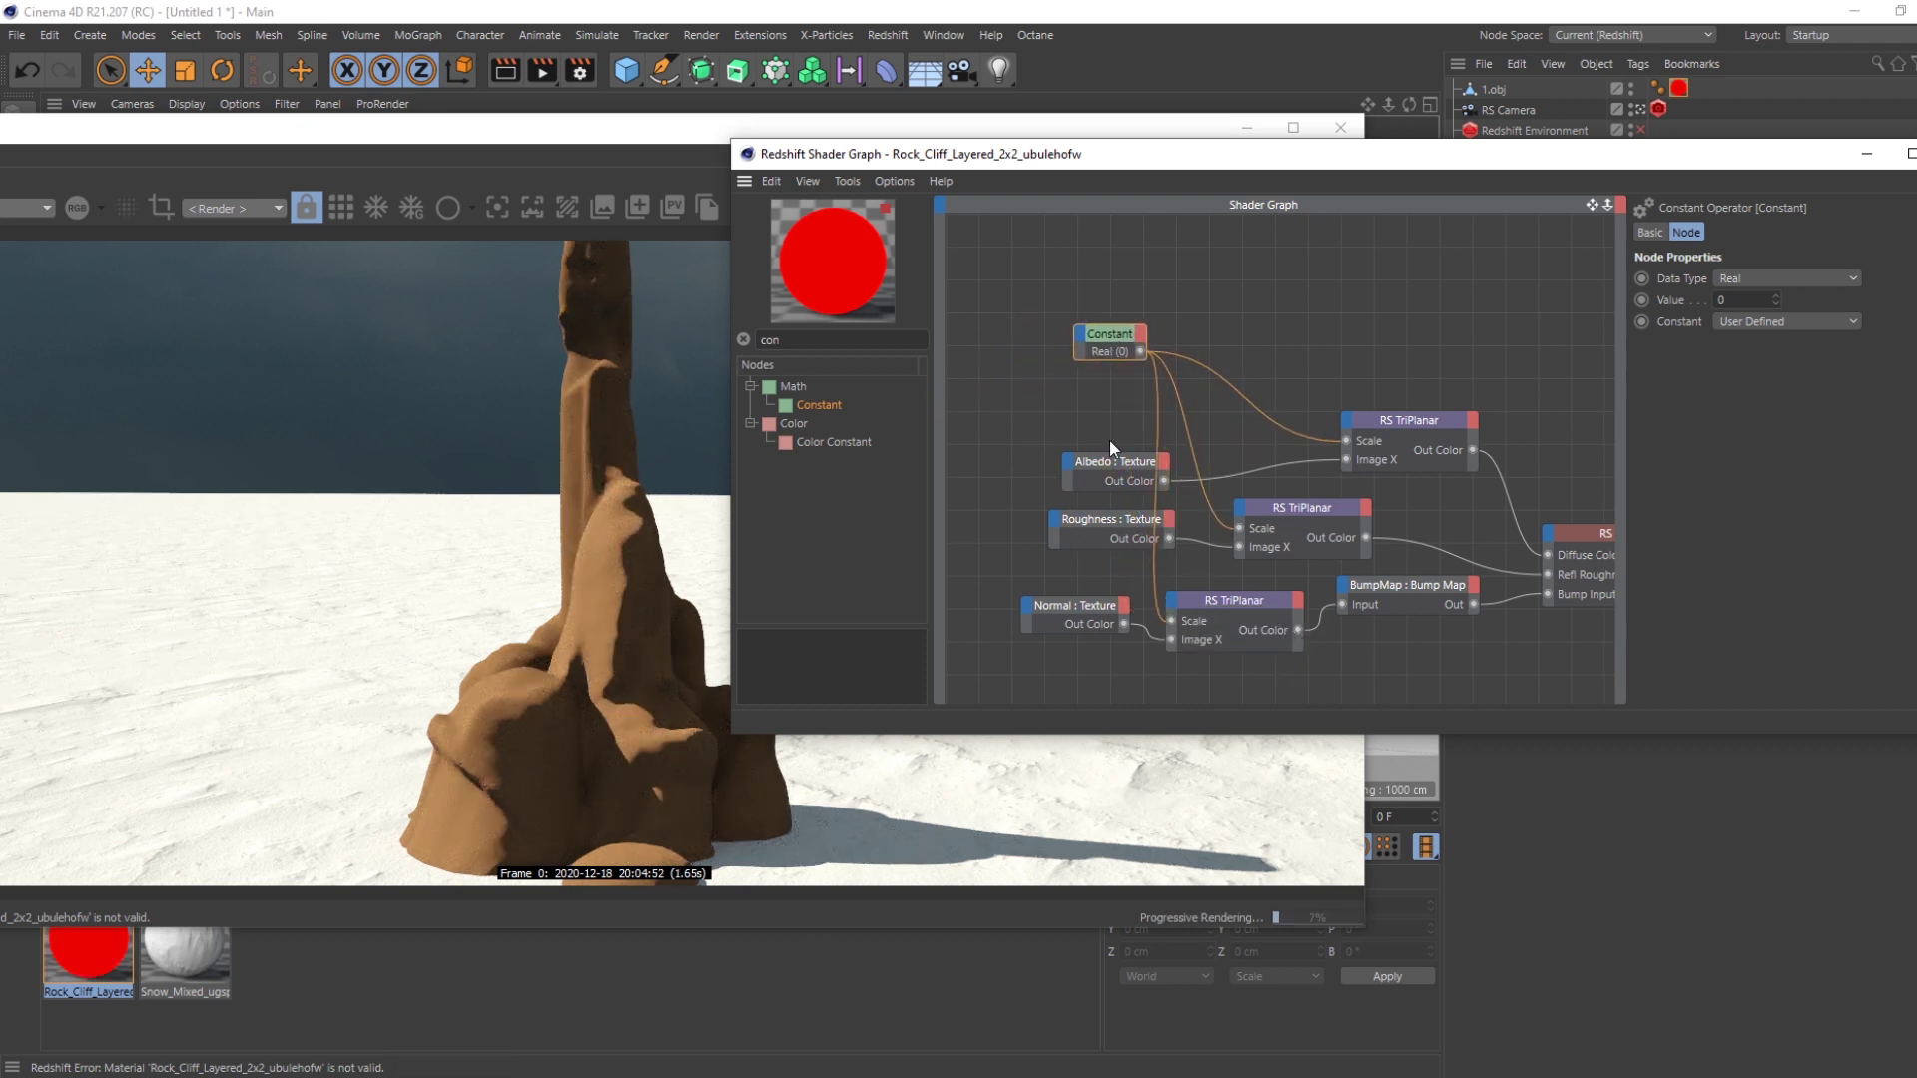
drag(1058, 410, 1108, 561)
drag(1134, 479, 1147, 440)
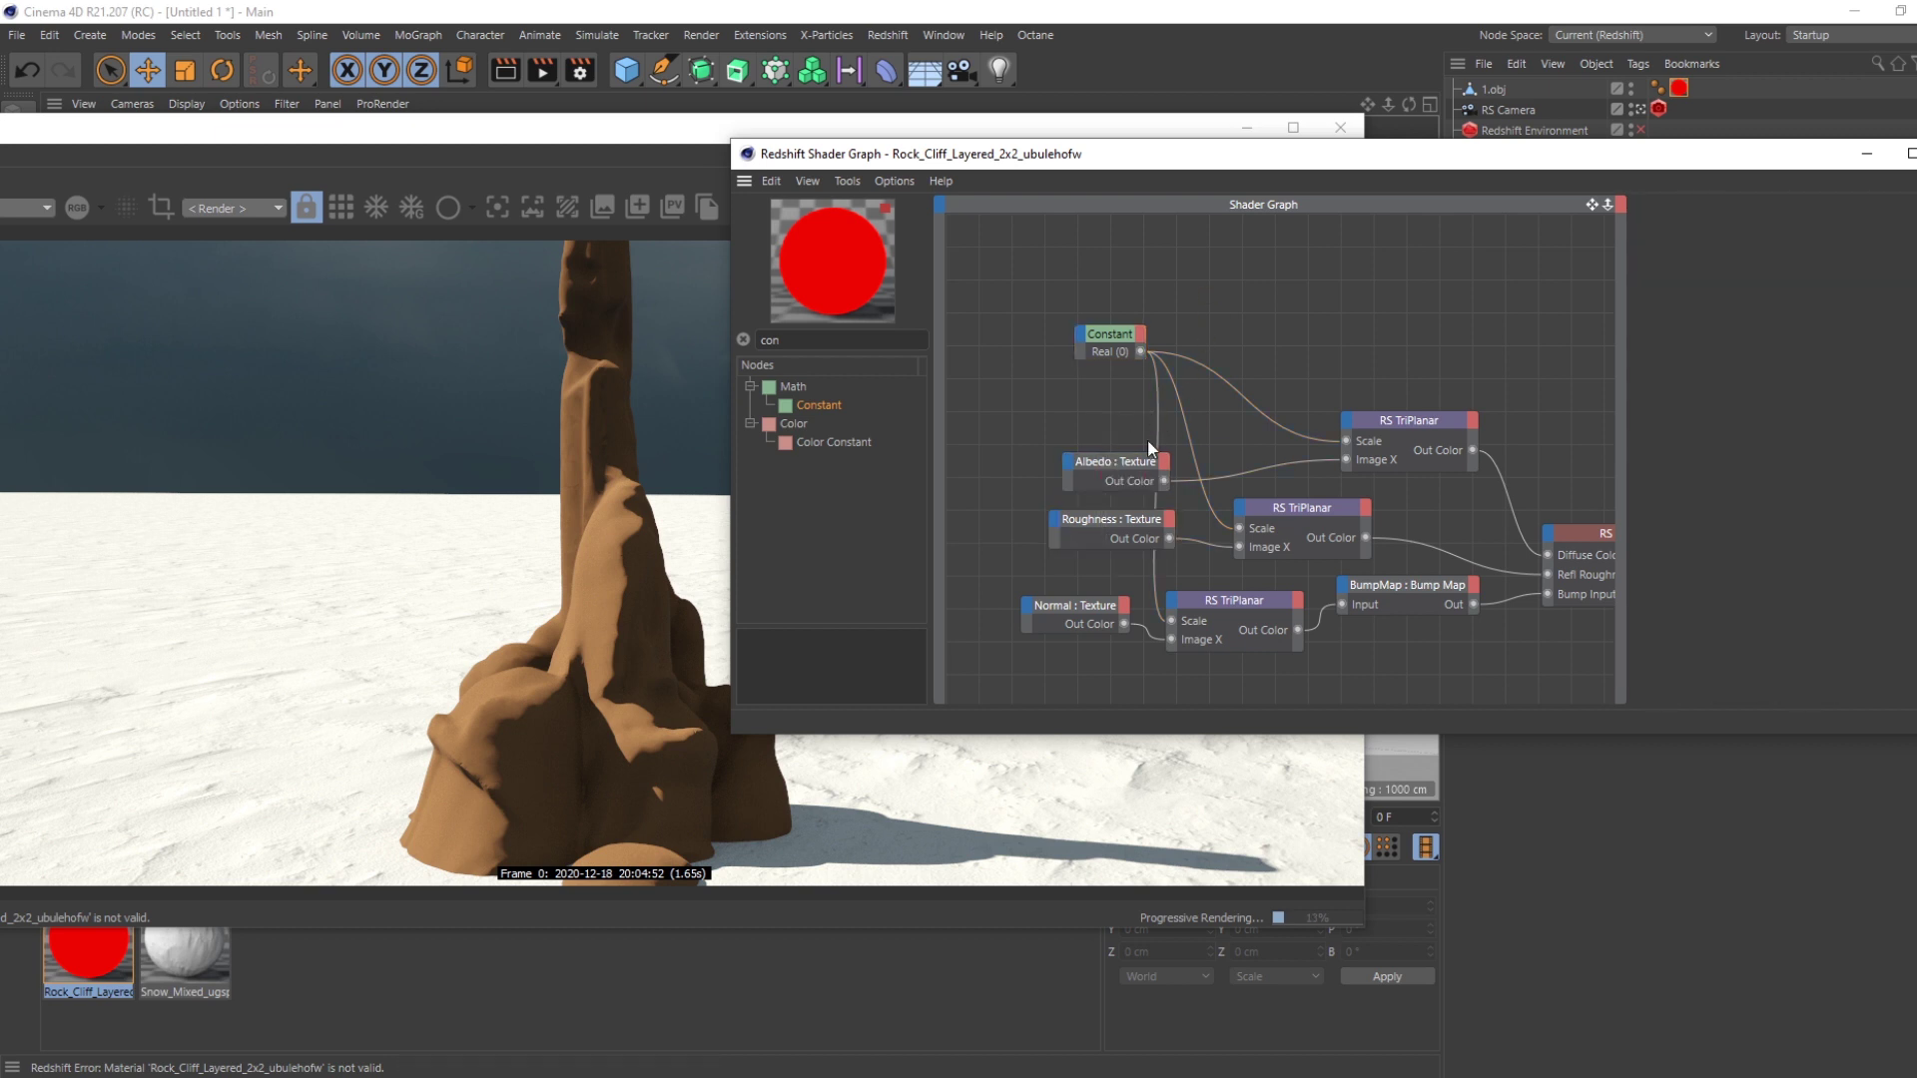
drag(1375, 460, 1373, 440)
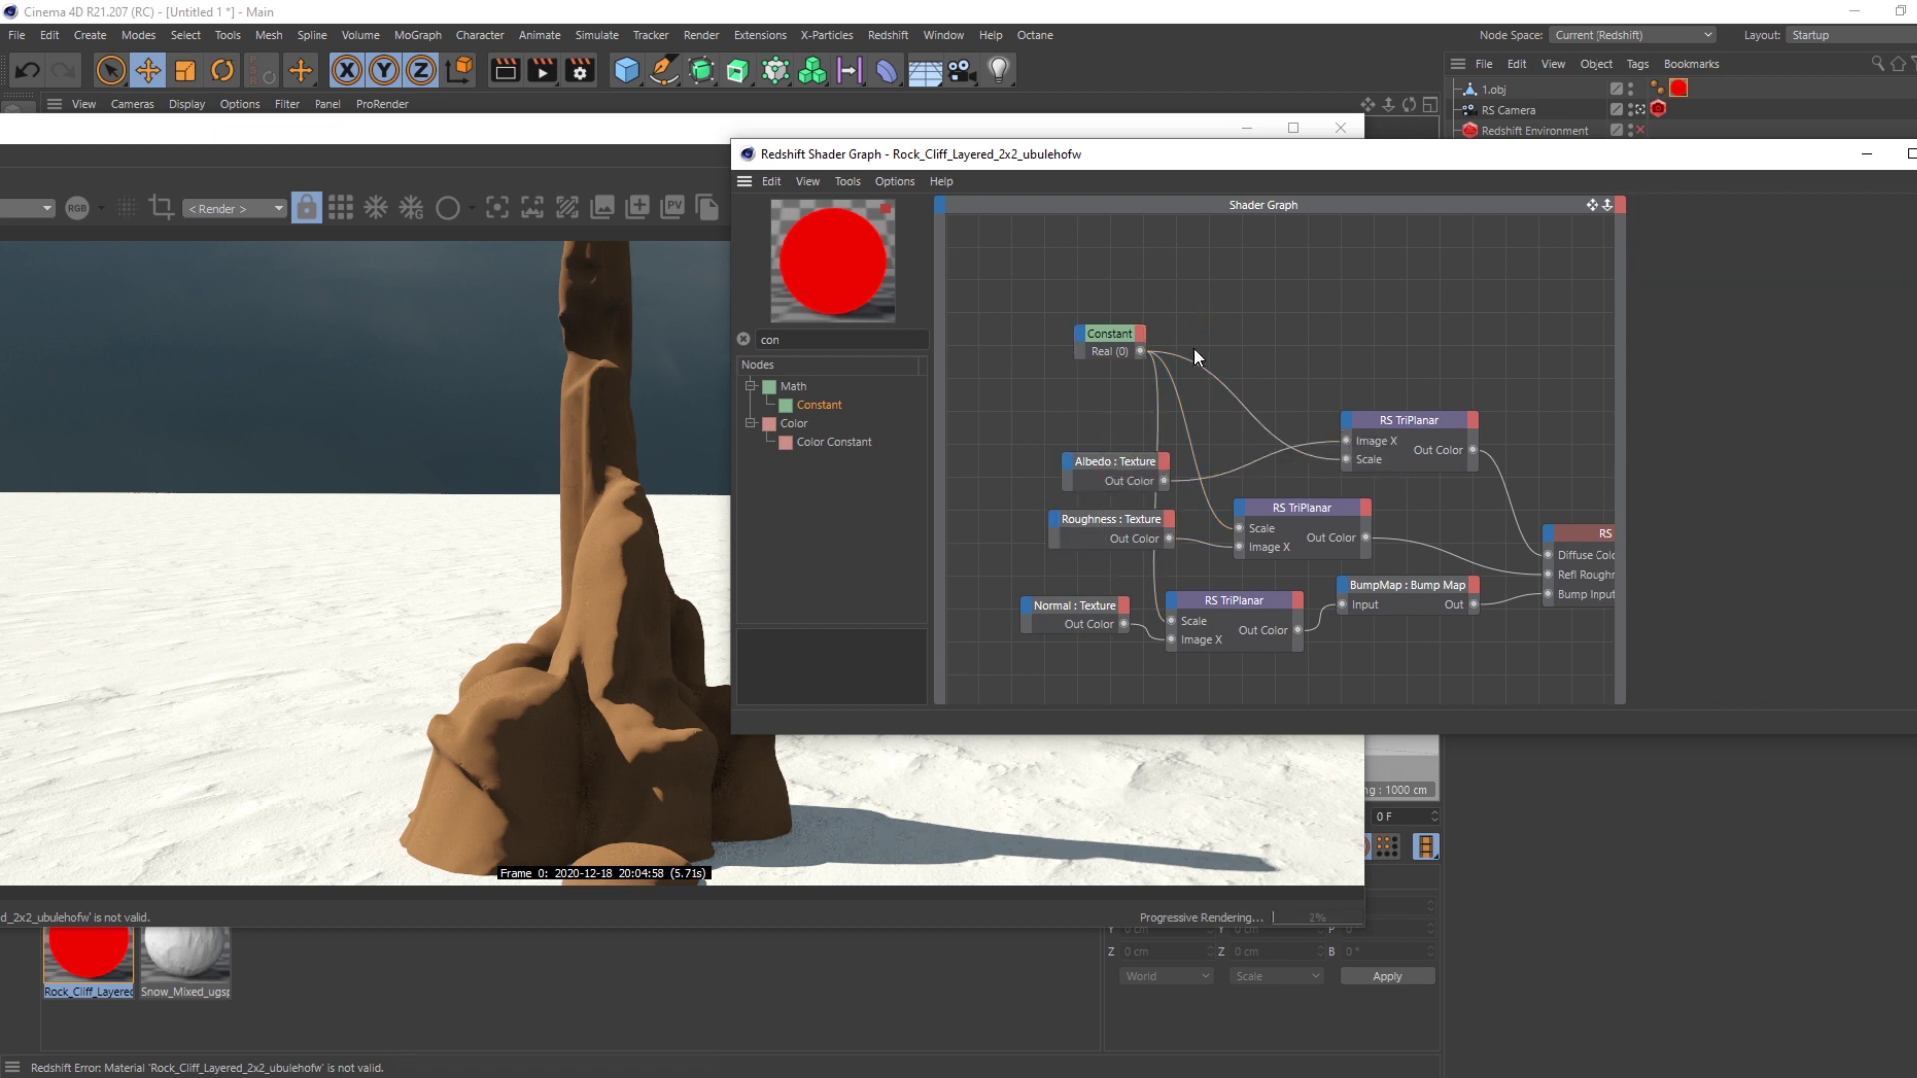
drag(1117, 461, 1136, 263)
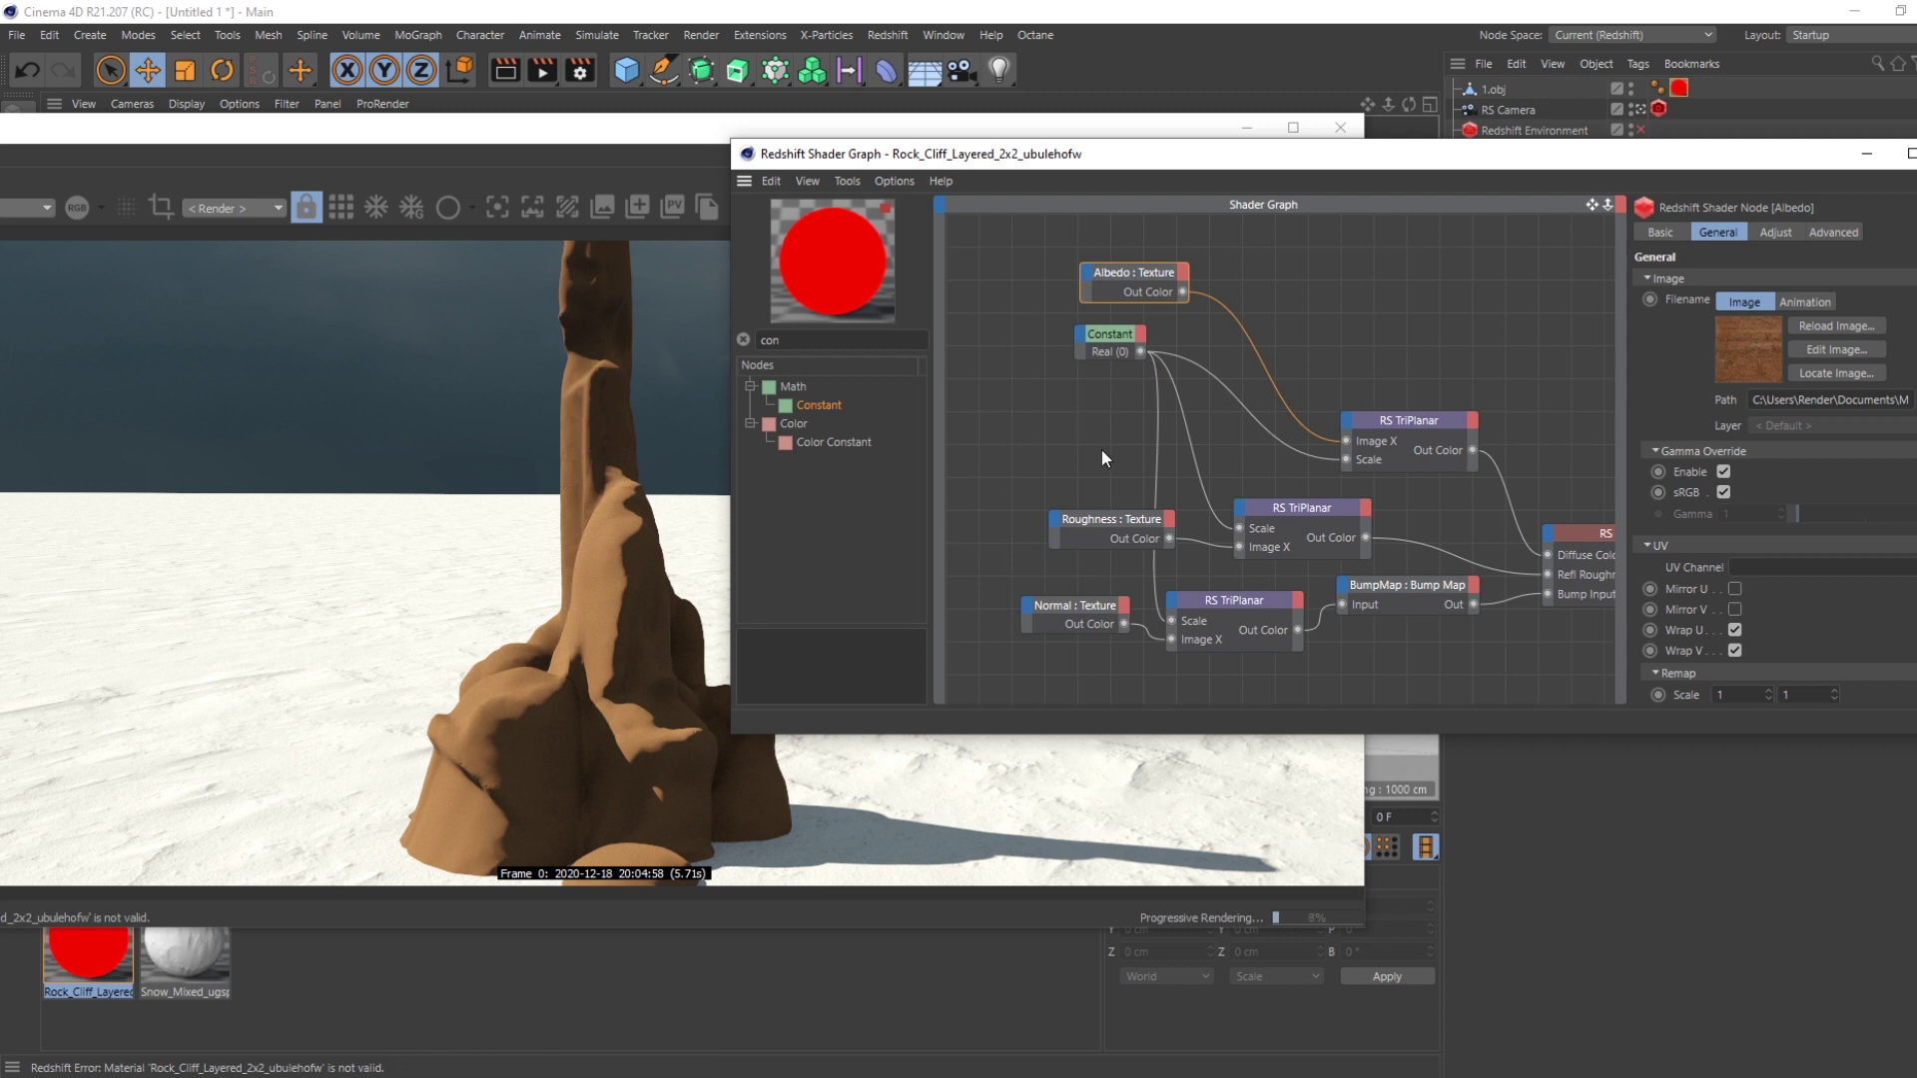
drag(1116, 345, 975, 431)
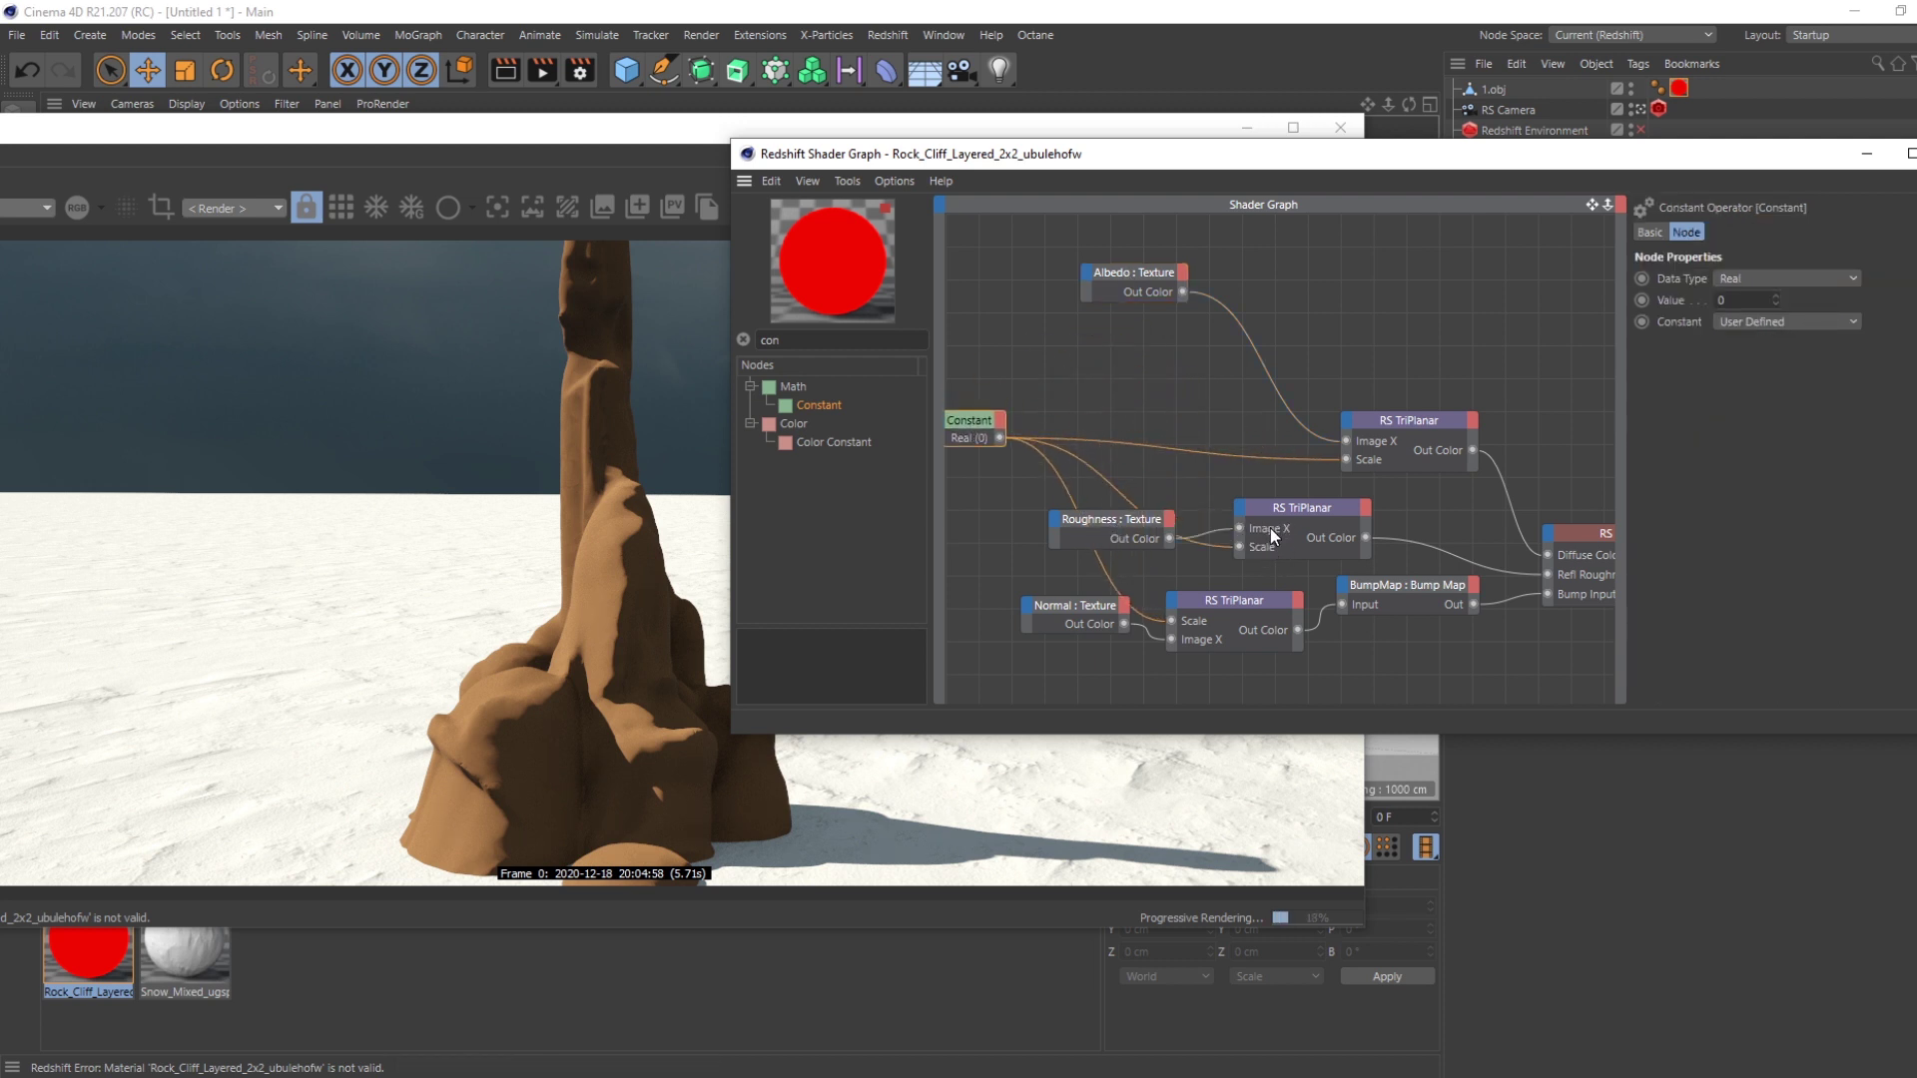
- Spread out the graph by raising the Roughness texture and moving the Albedo map's TriPlanar node beside its texture
drag(1110, 519, 1165, 471)
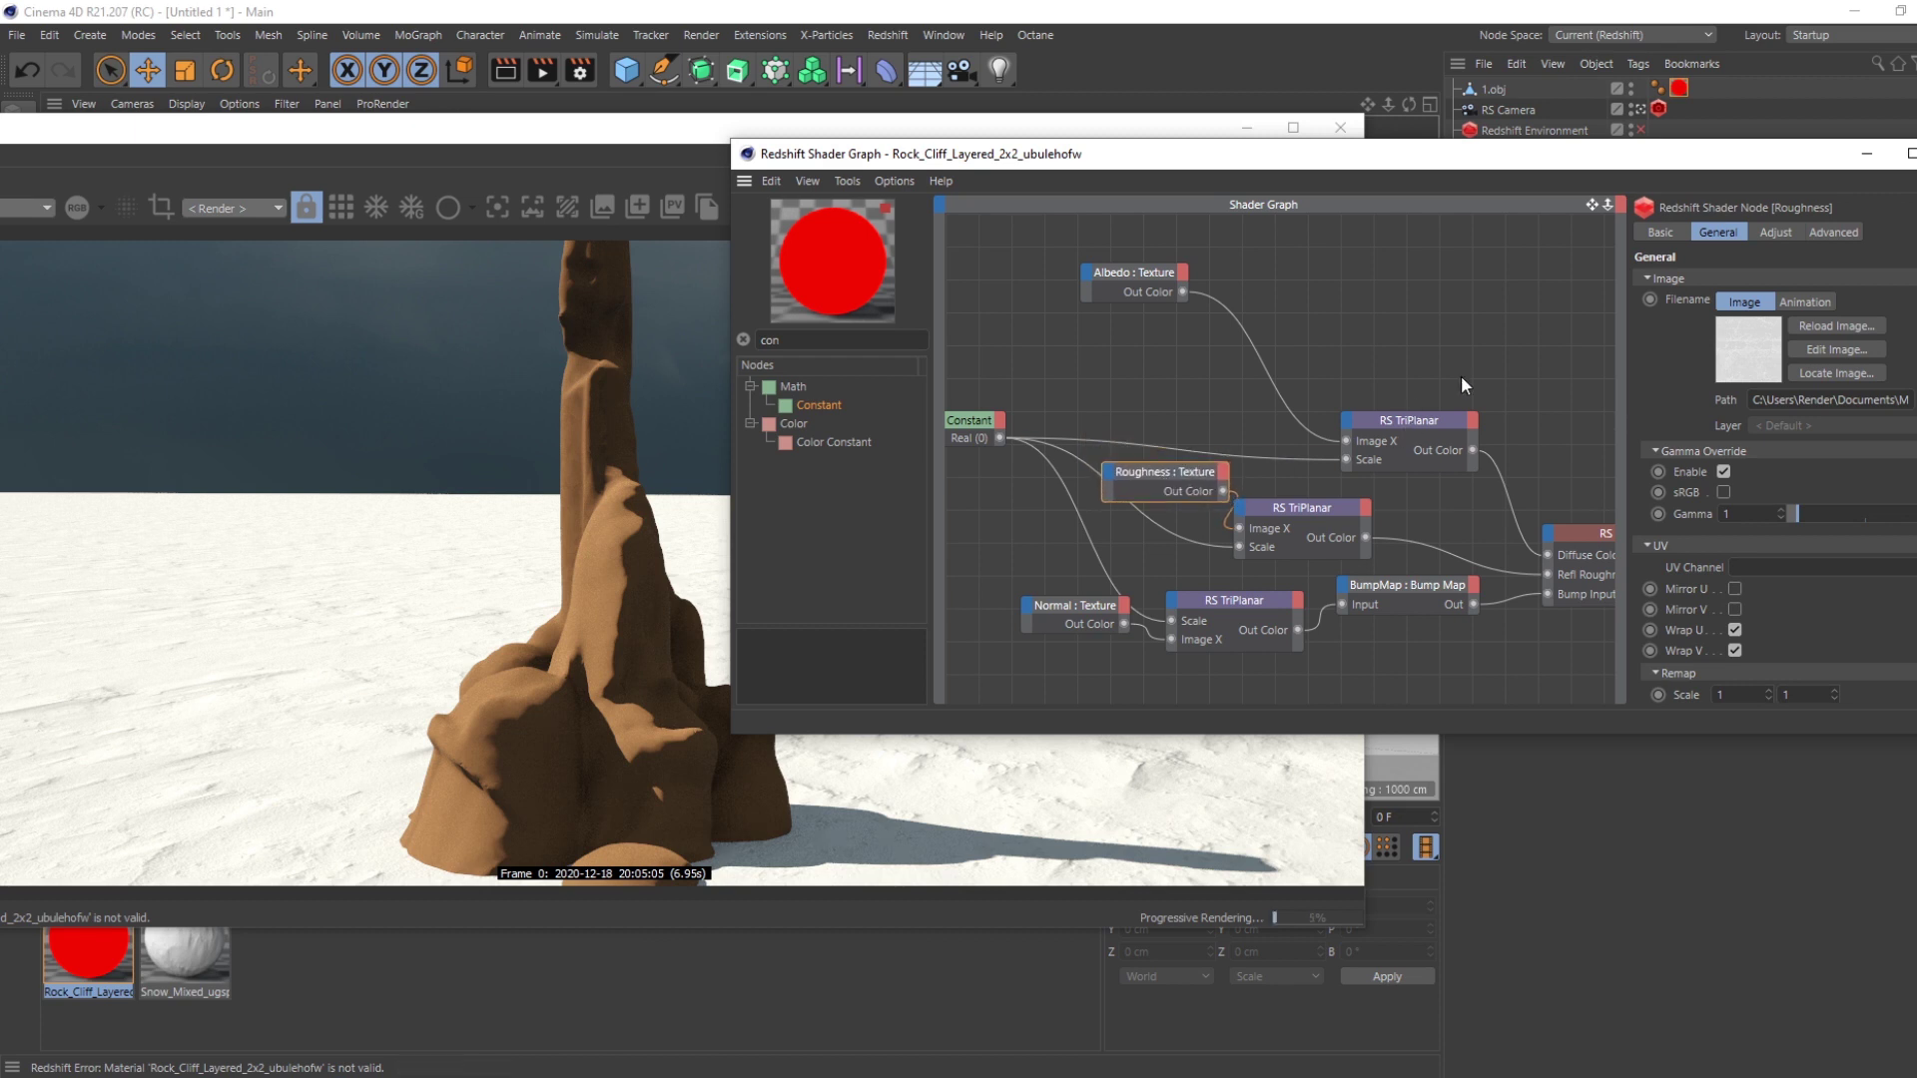
drag(1397, 420, 1272, 346)
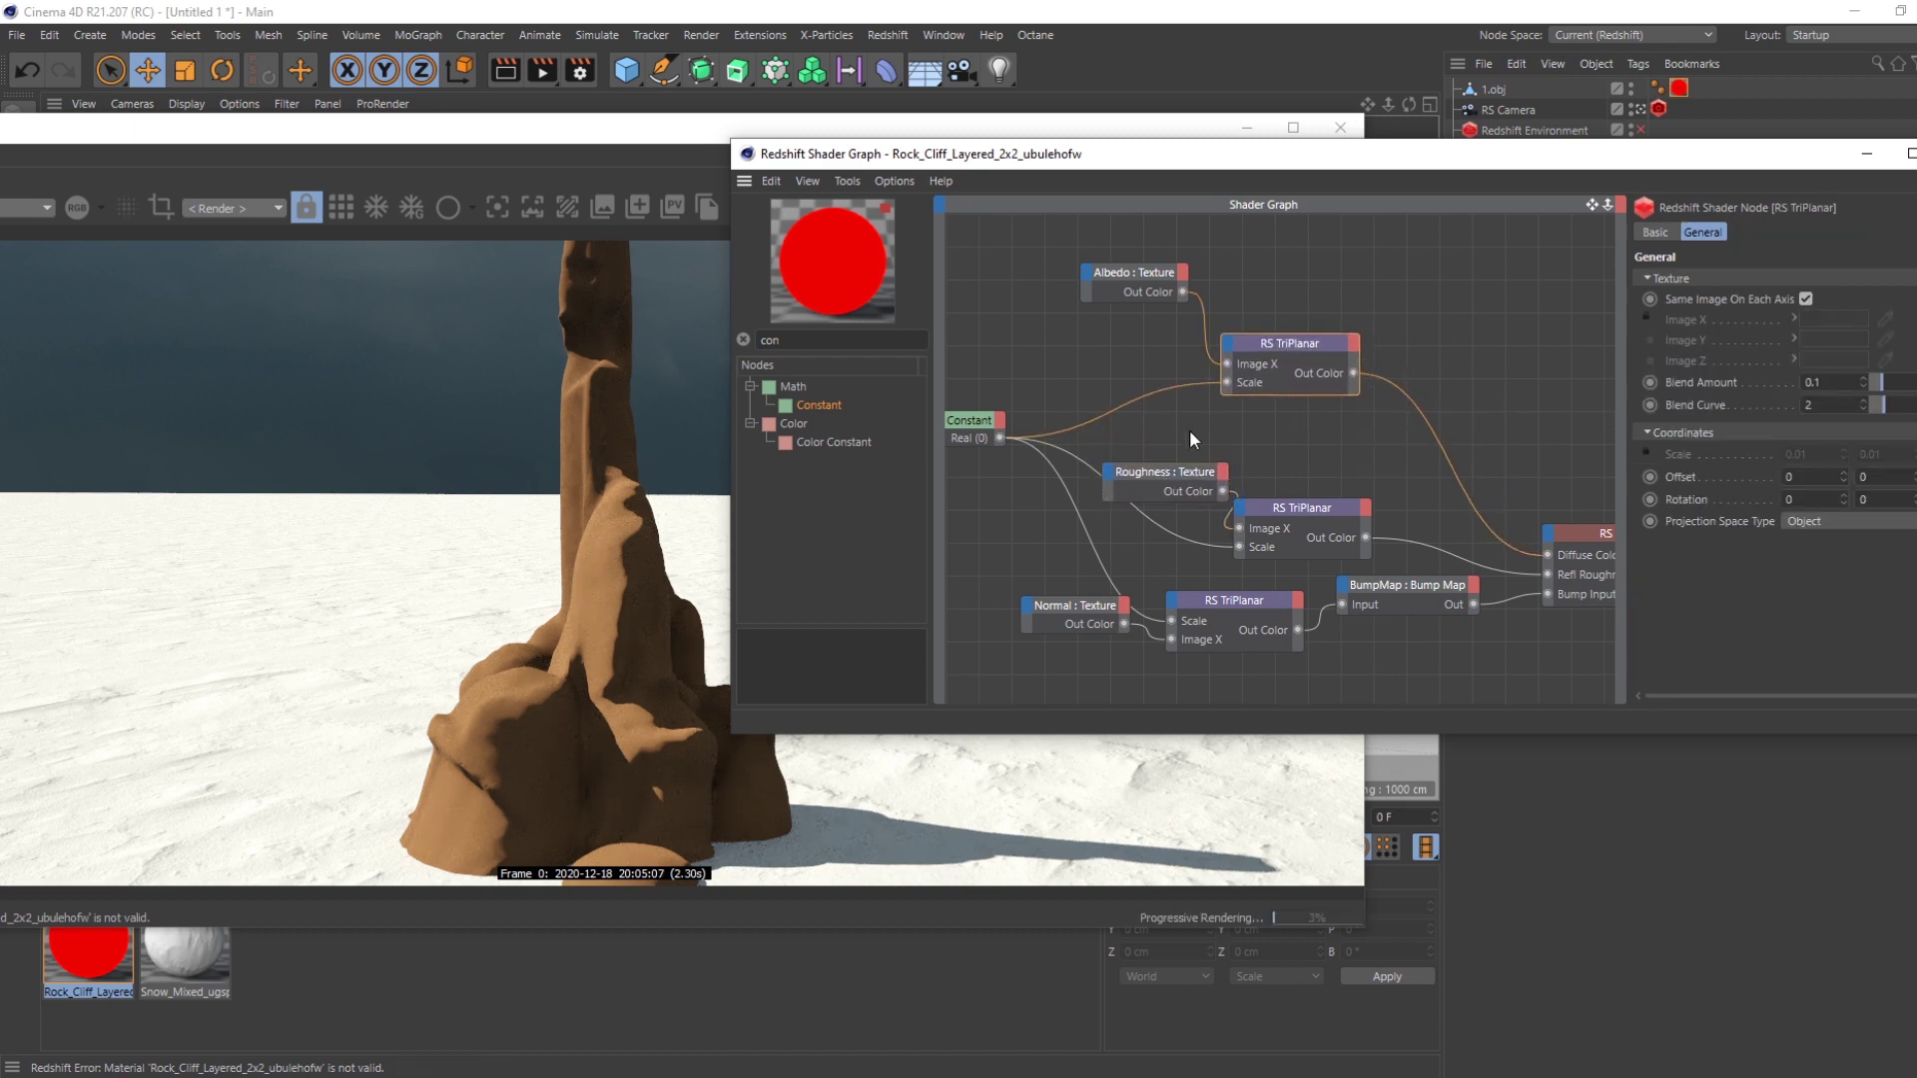
drag(1159, 469, 1178, 433)
drag(1073, 609, 1040, 648)
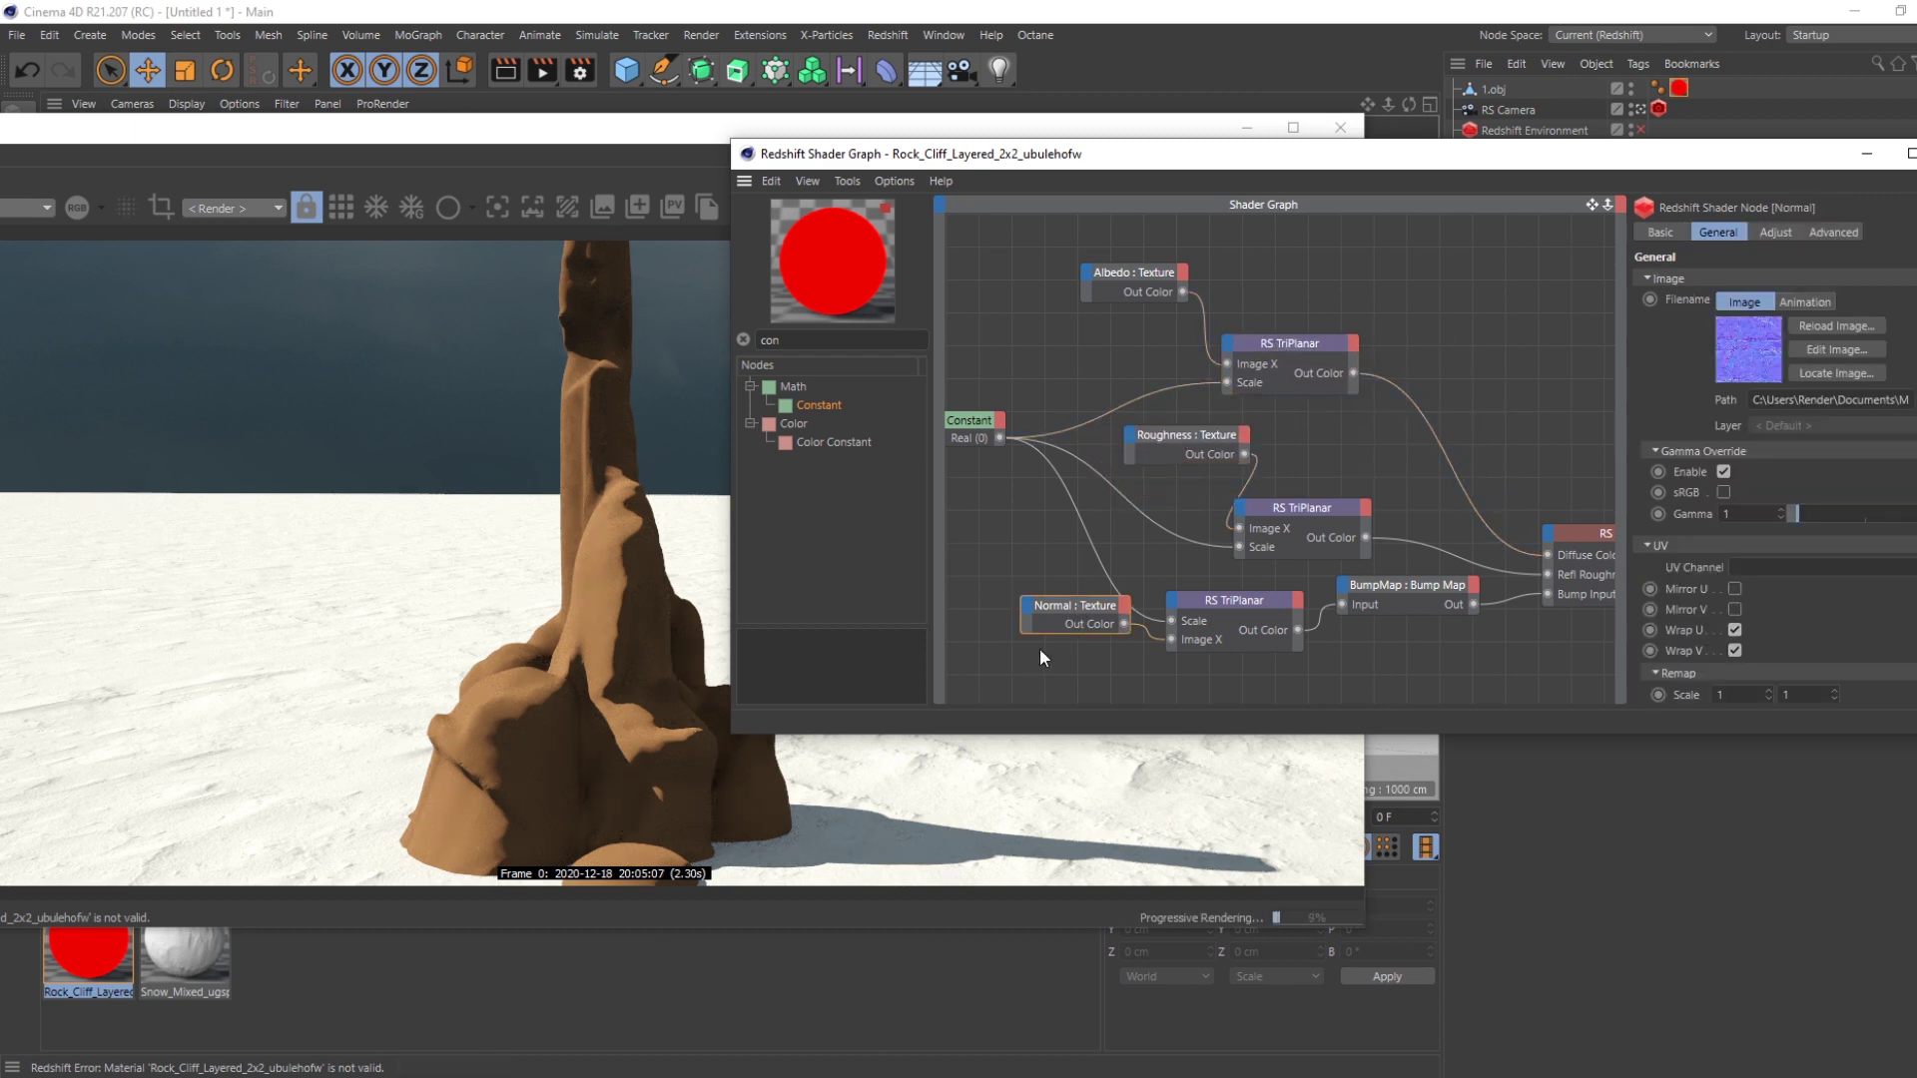
scroll(1094, 537, down, 2)
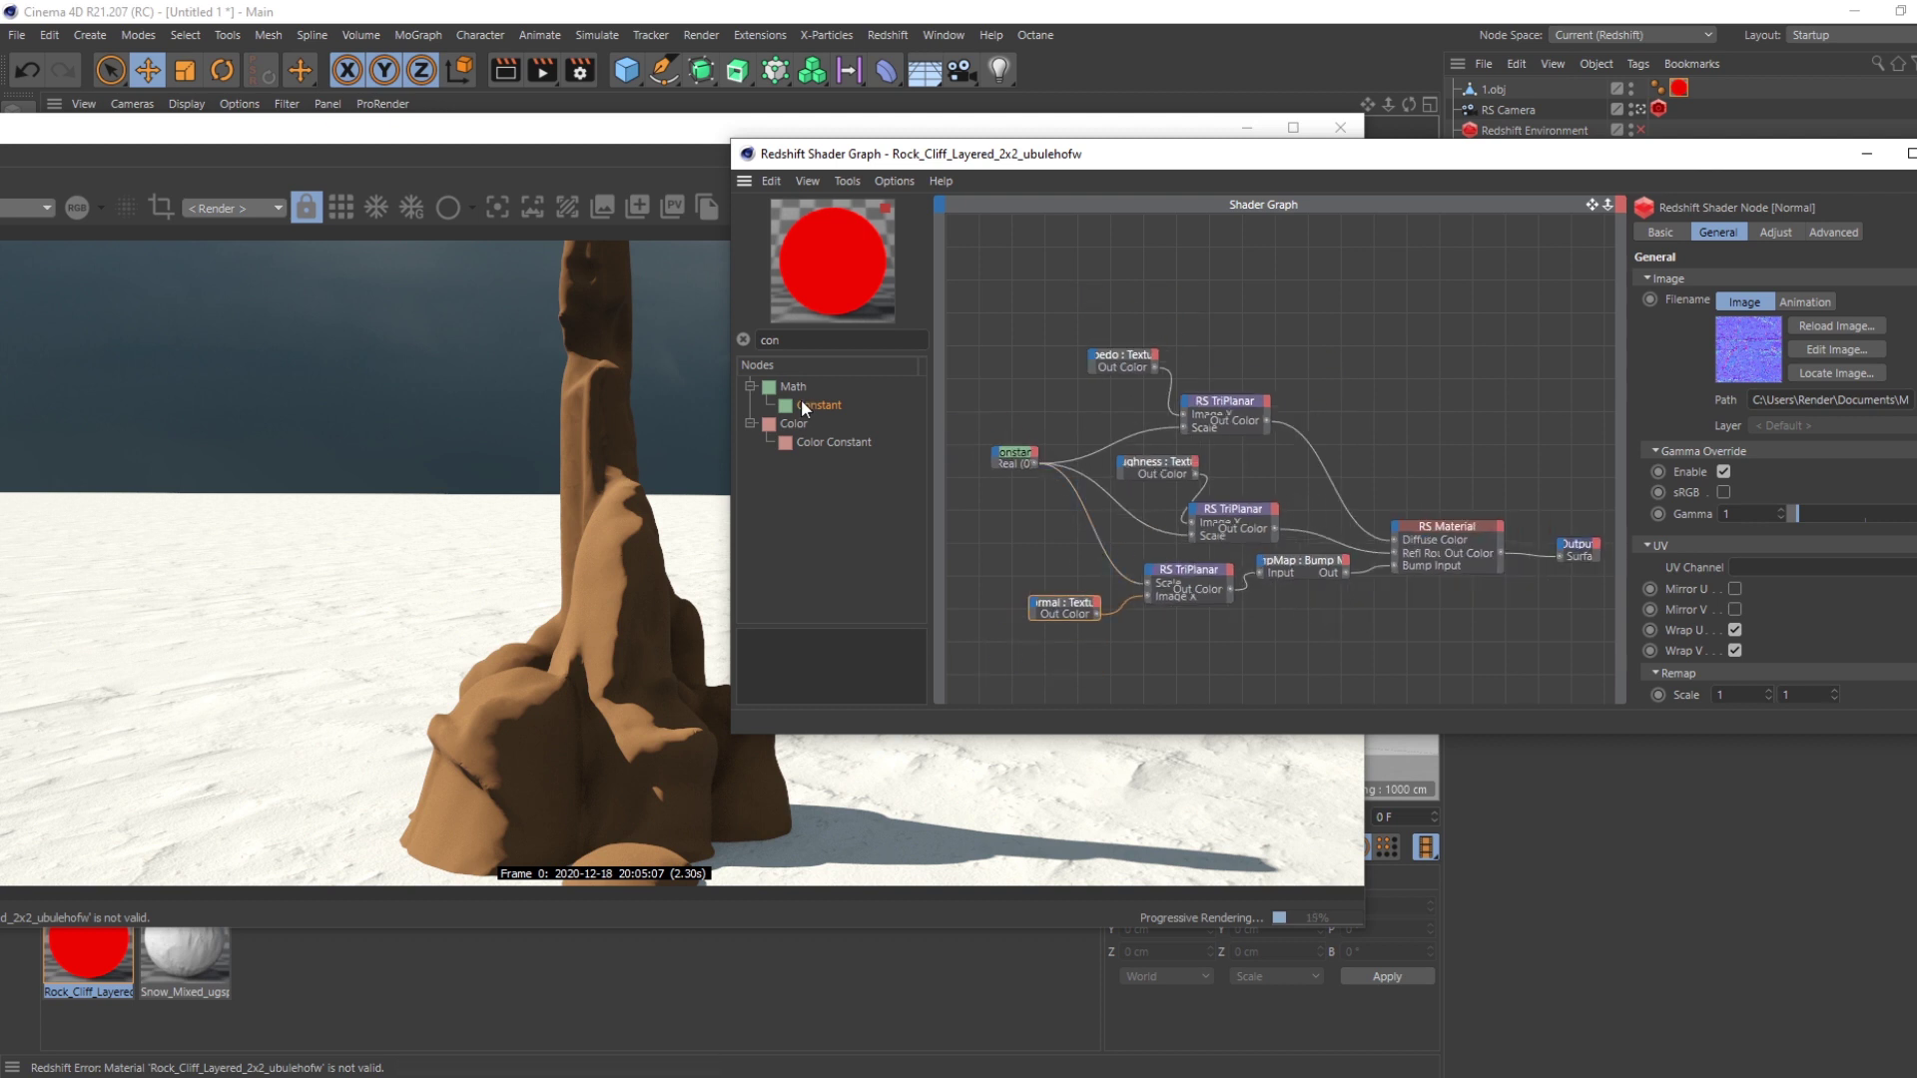
- Set the Constant node's value to 0.001 and finally 0.002, checking the rock's texture scale in the render view
click(1012, 516)
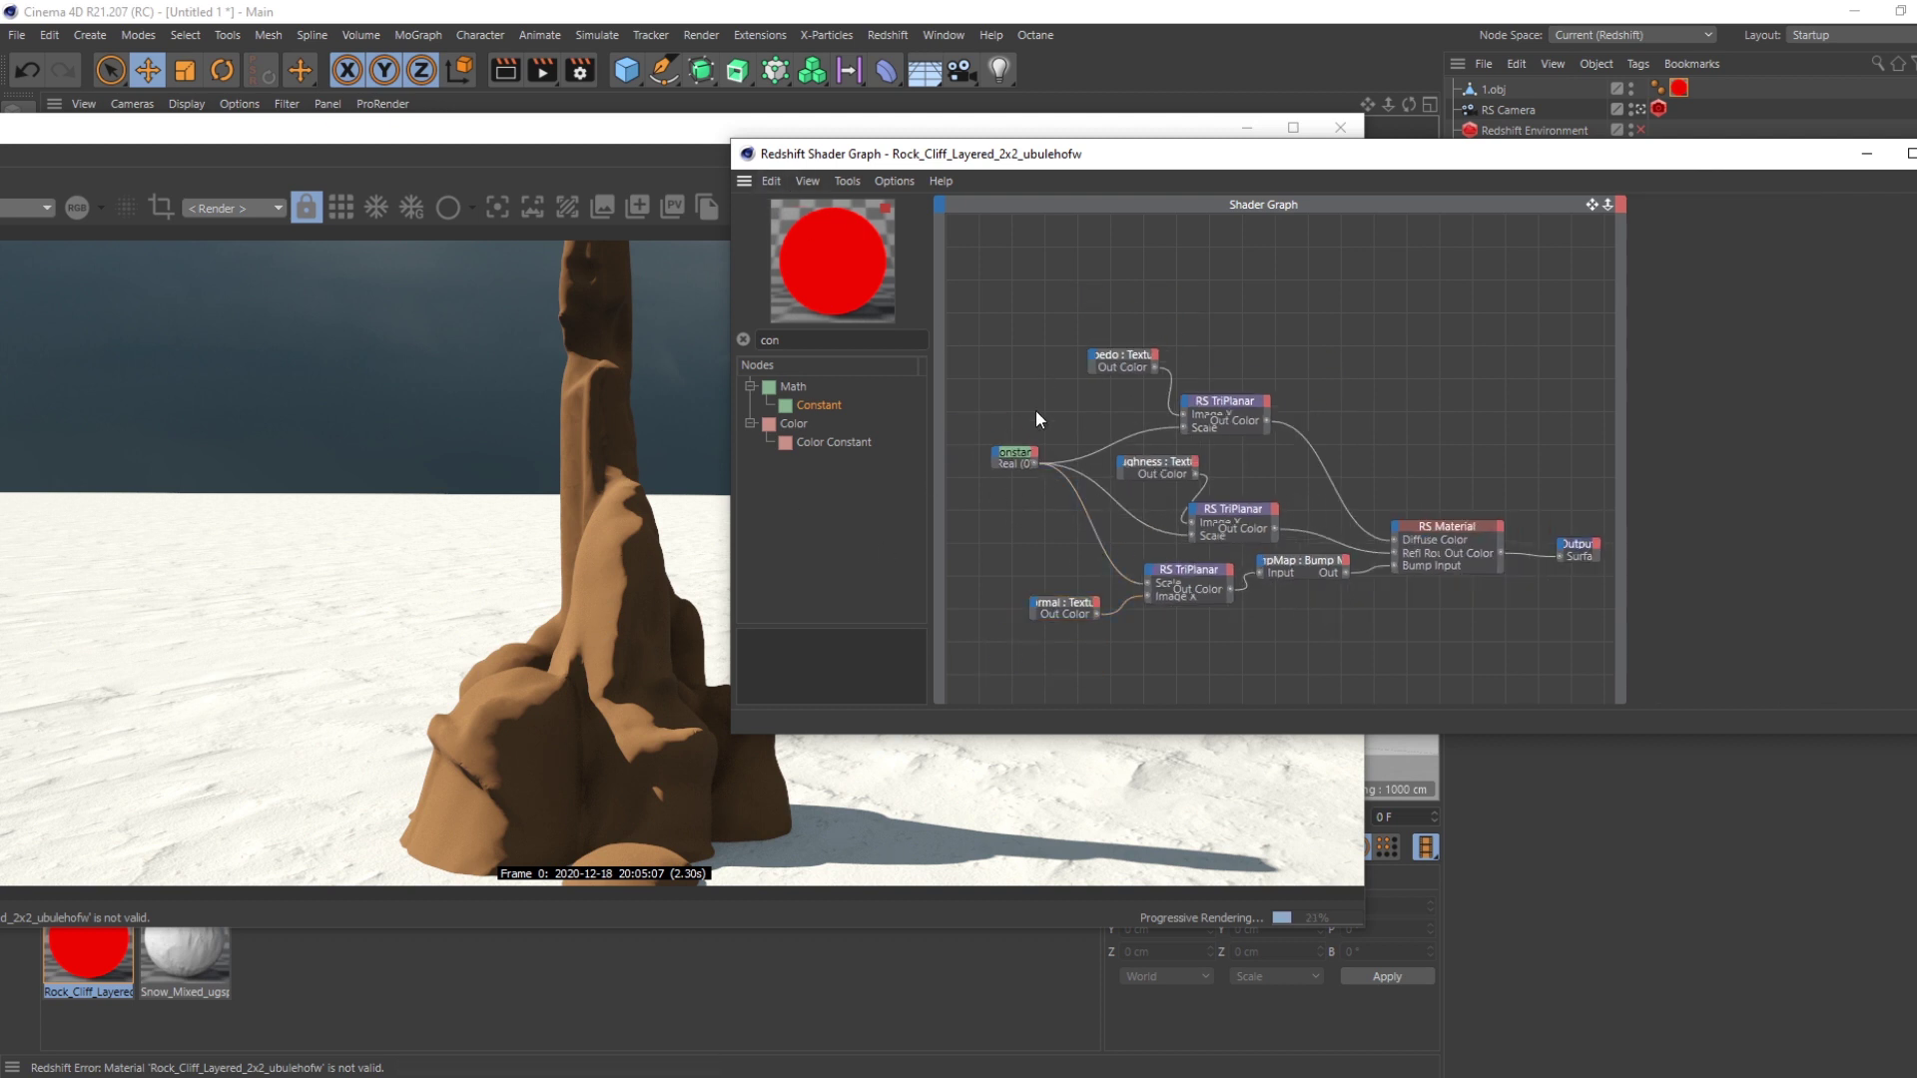
click(1014, 455)
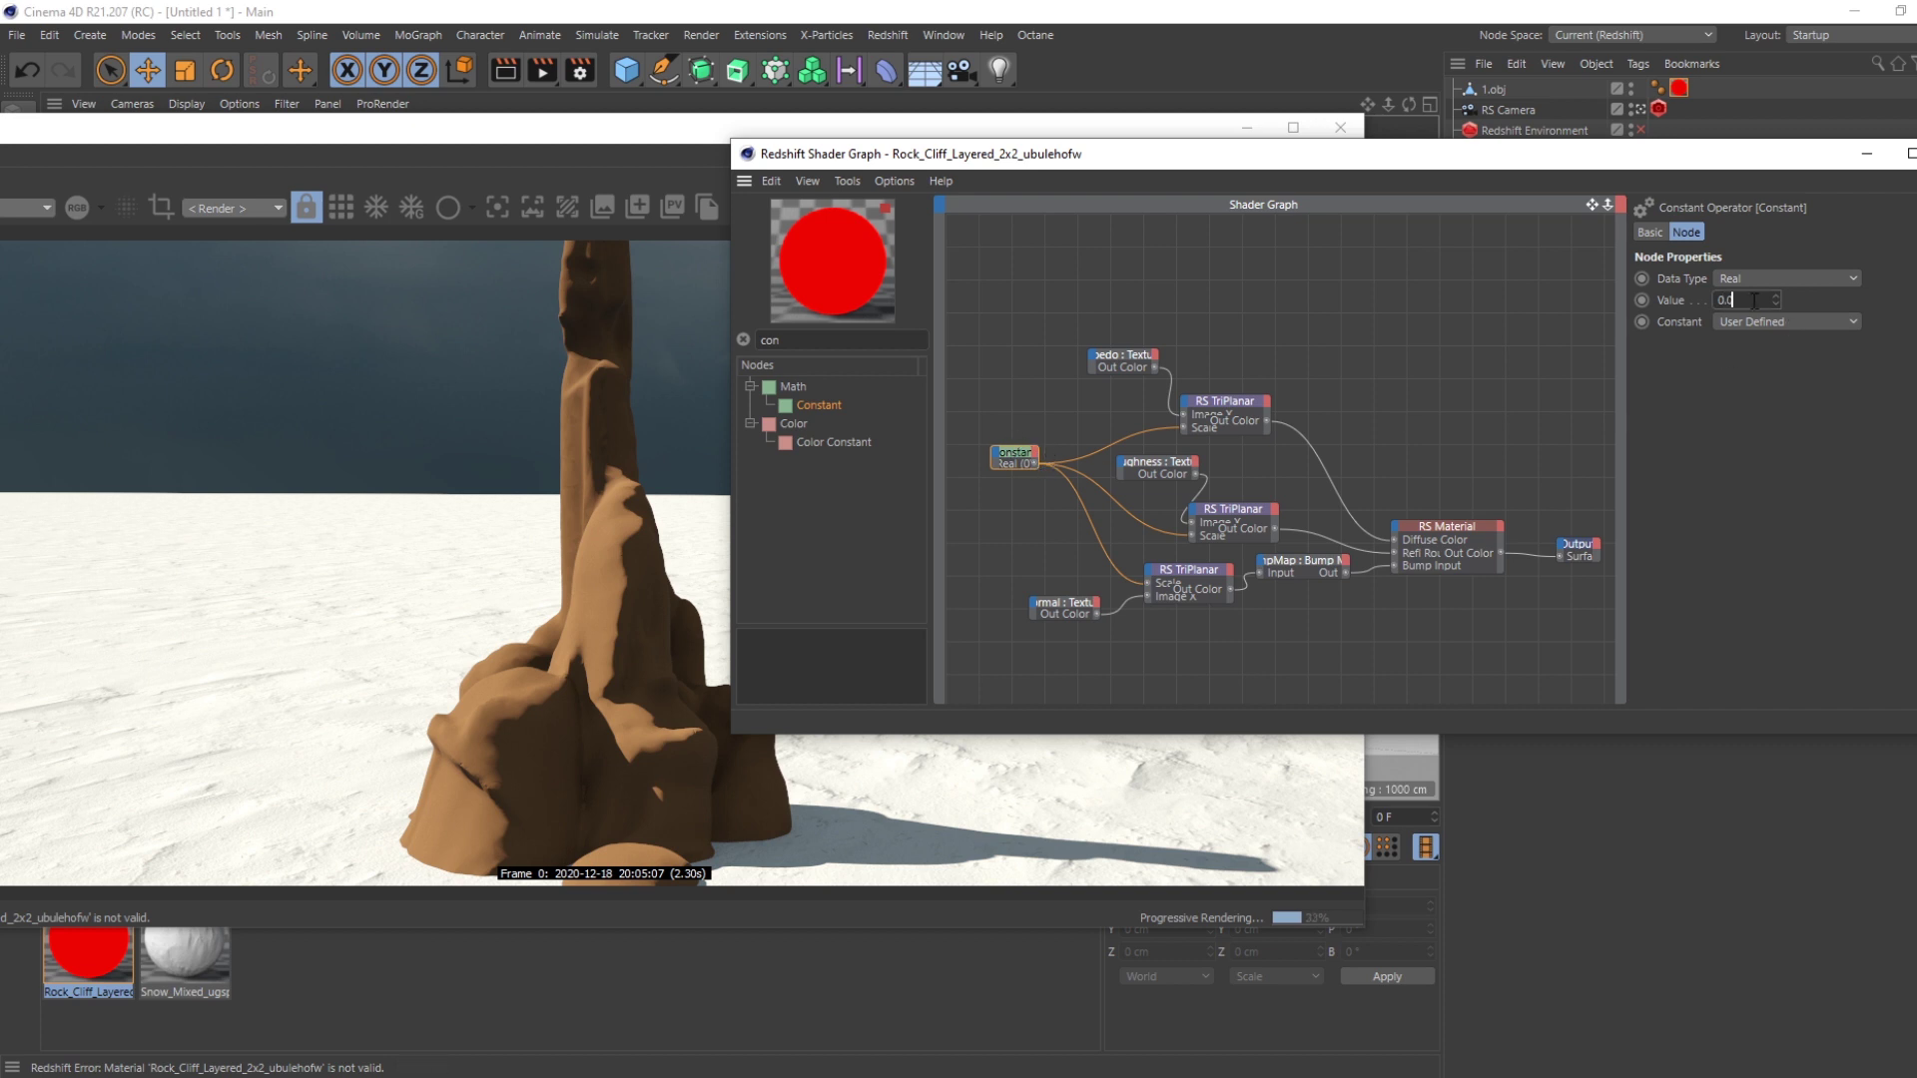
key(Return)
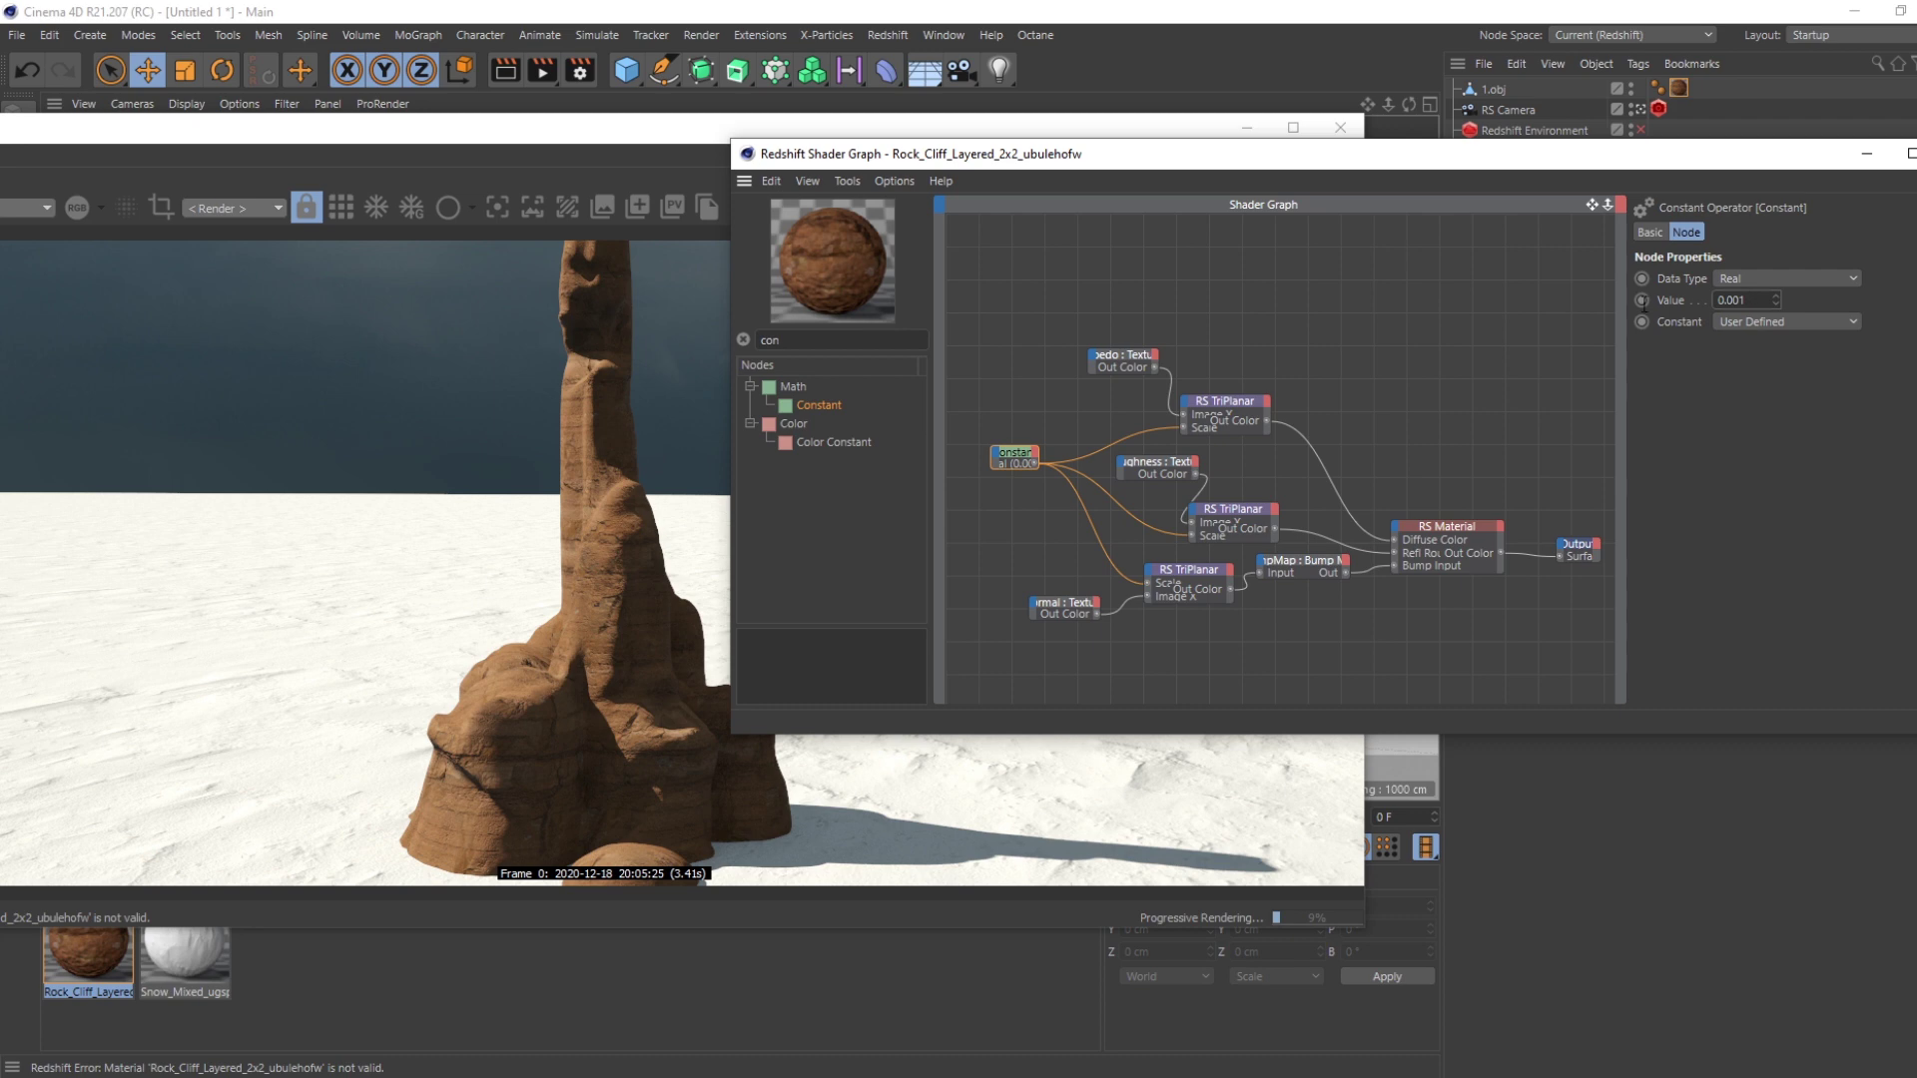
mouse_move(1388, 106)
mouse_down()
mouse_move(1407, 106)
mouse_move(1378, 106)
mouse_up()
click(1755, 304)
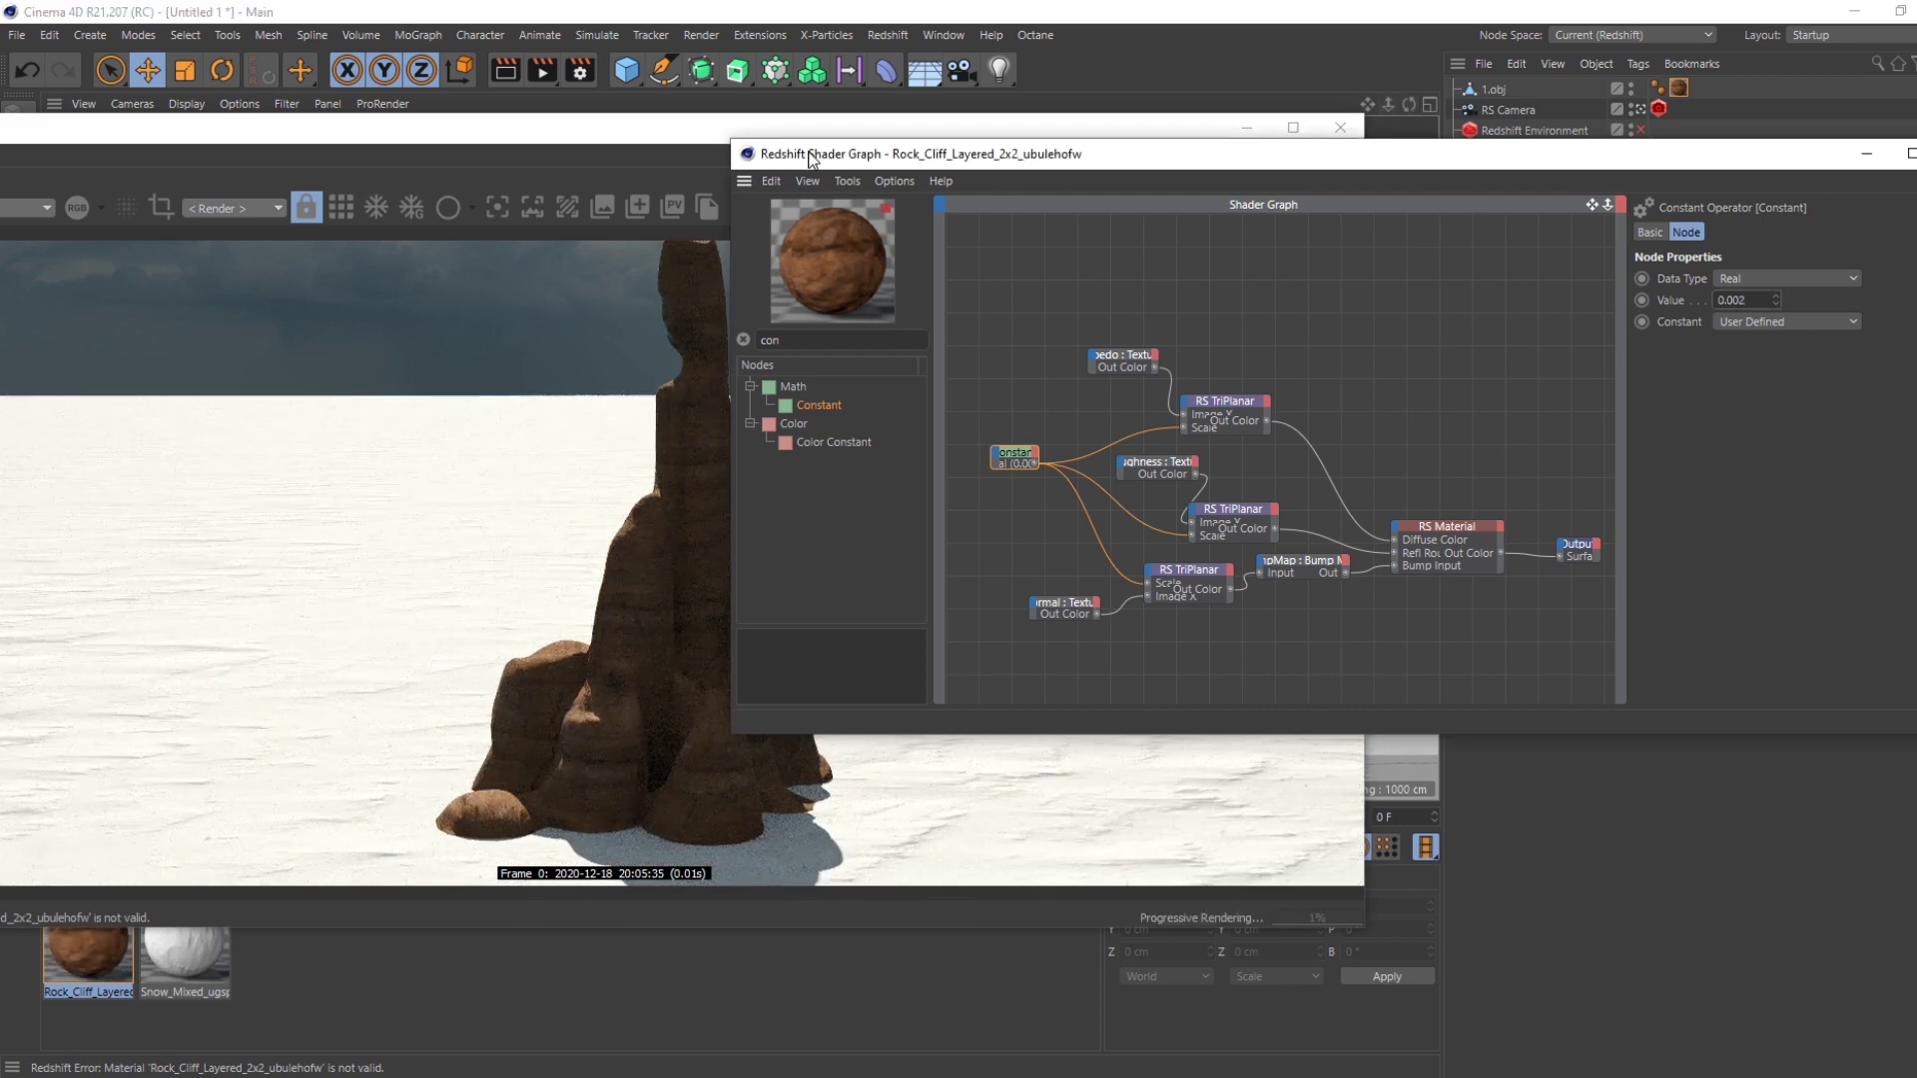
drag(807, 157, 1176, 197)
drag(1115, 131, 1007, 127)
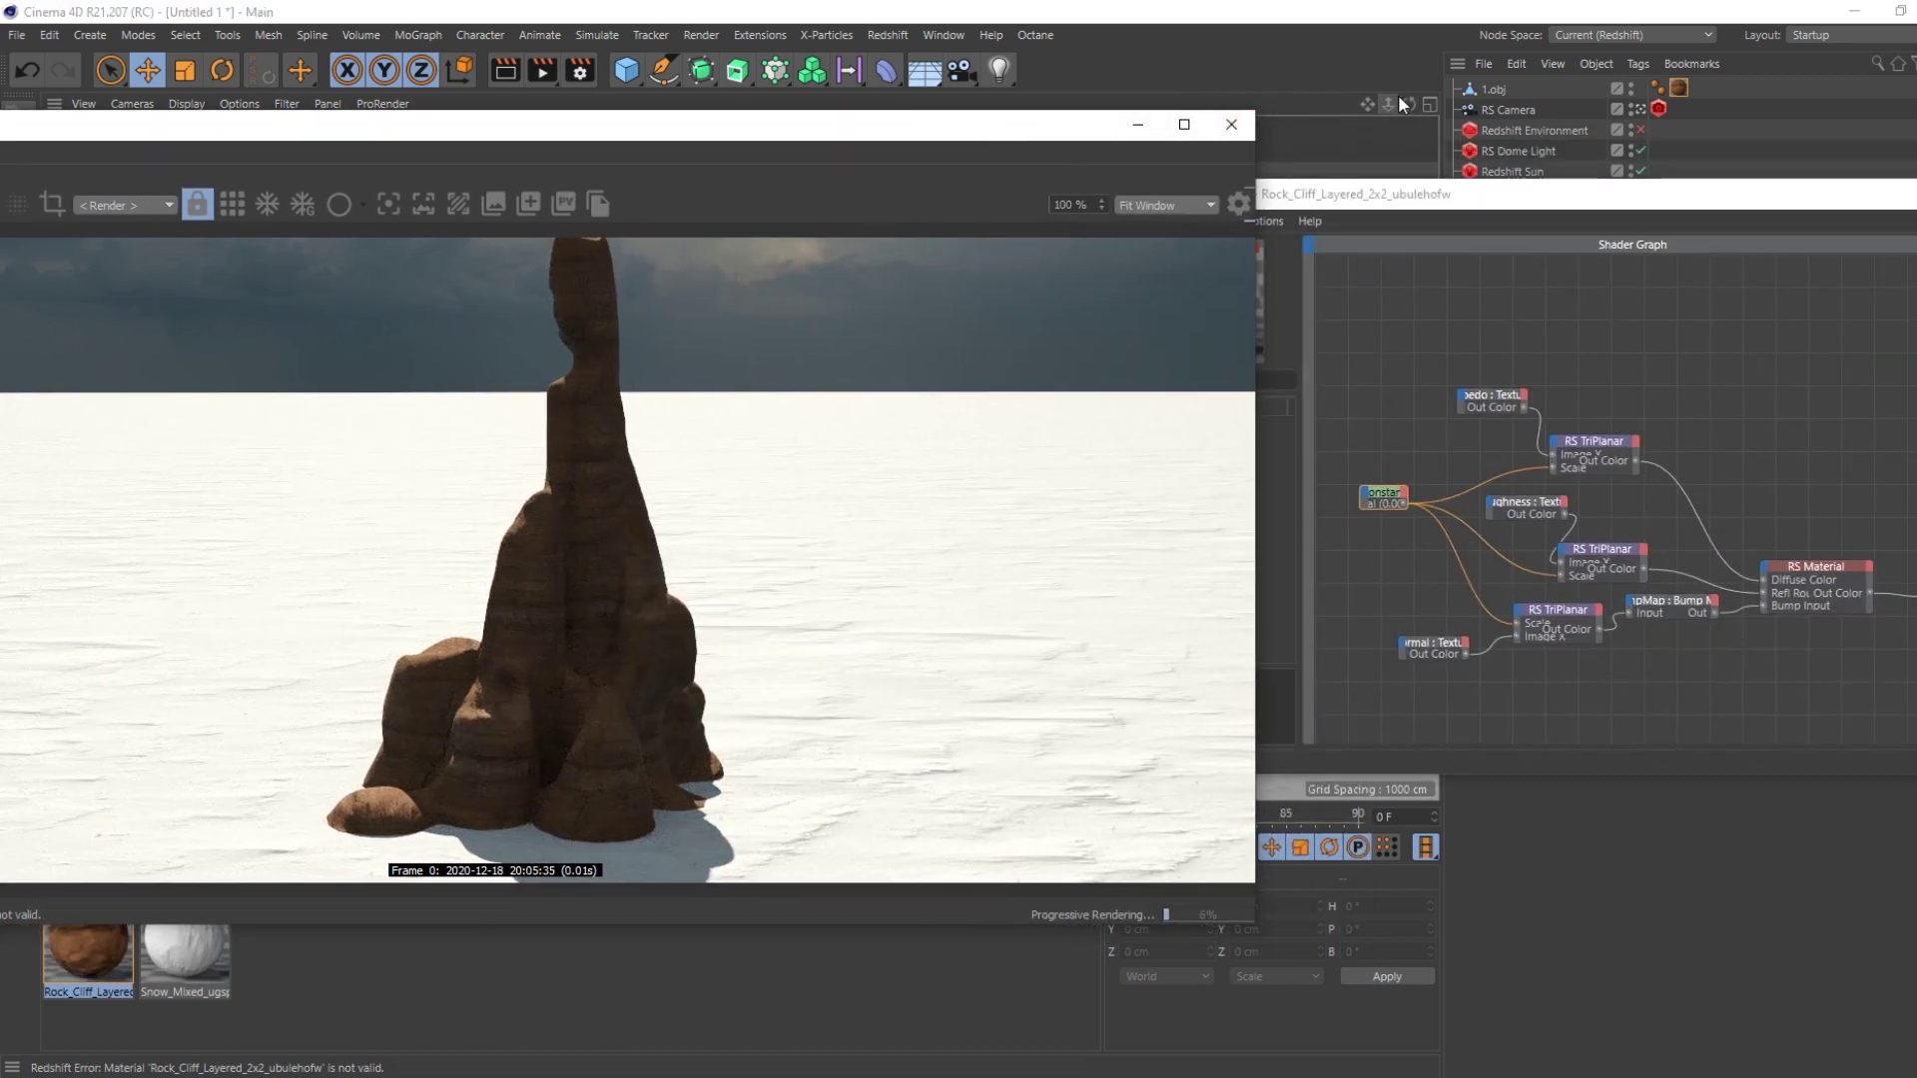
drag(1407, 104, 1462, 107)
drag(1485, 199, 868, 162)
- Add a Displacement node below the material and connect it to a new Displacement input on the Output node
scroll(946, 689, up, 2)
double_click(521, 341)
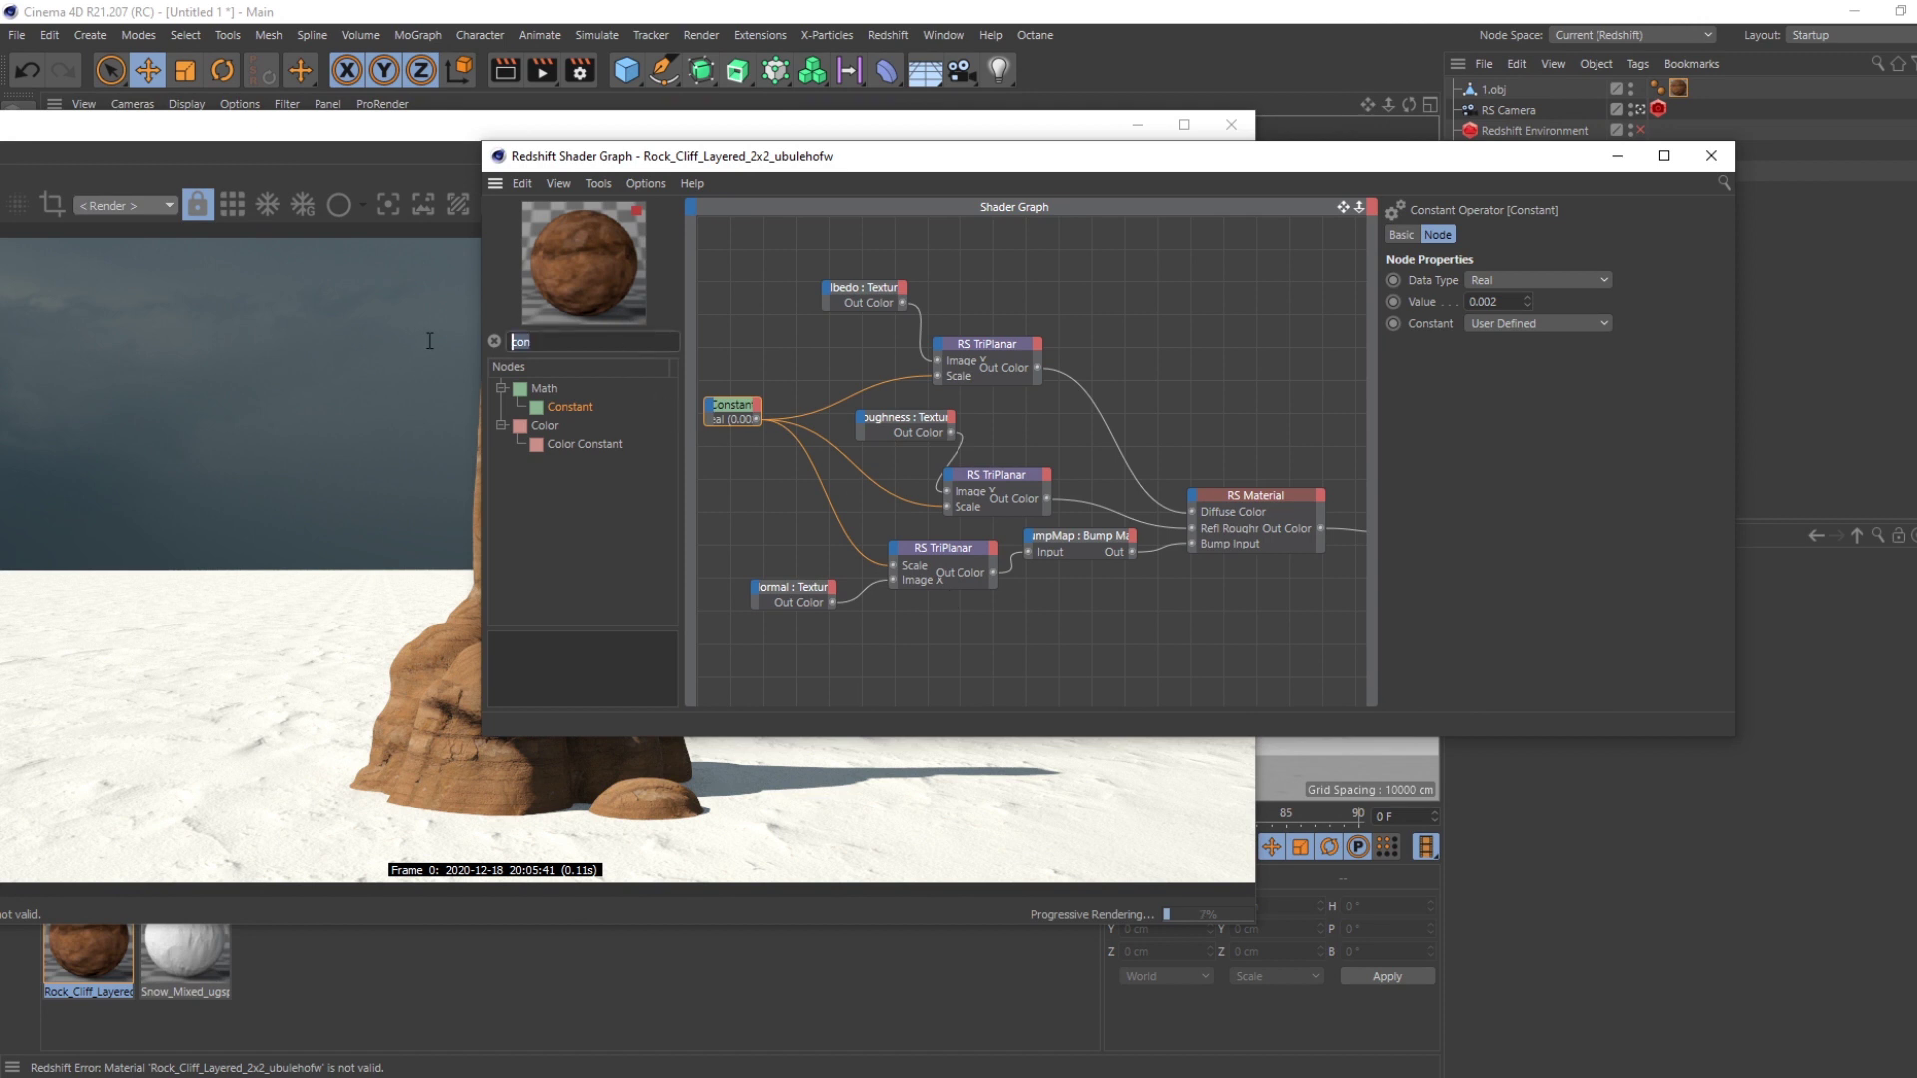
text(dis)
drag(598, 425, 1003, 627)
middle_drag(1220, 649, 1003, 628)
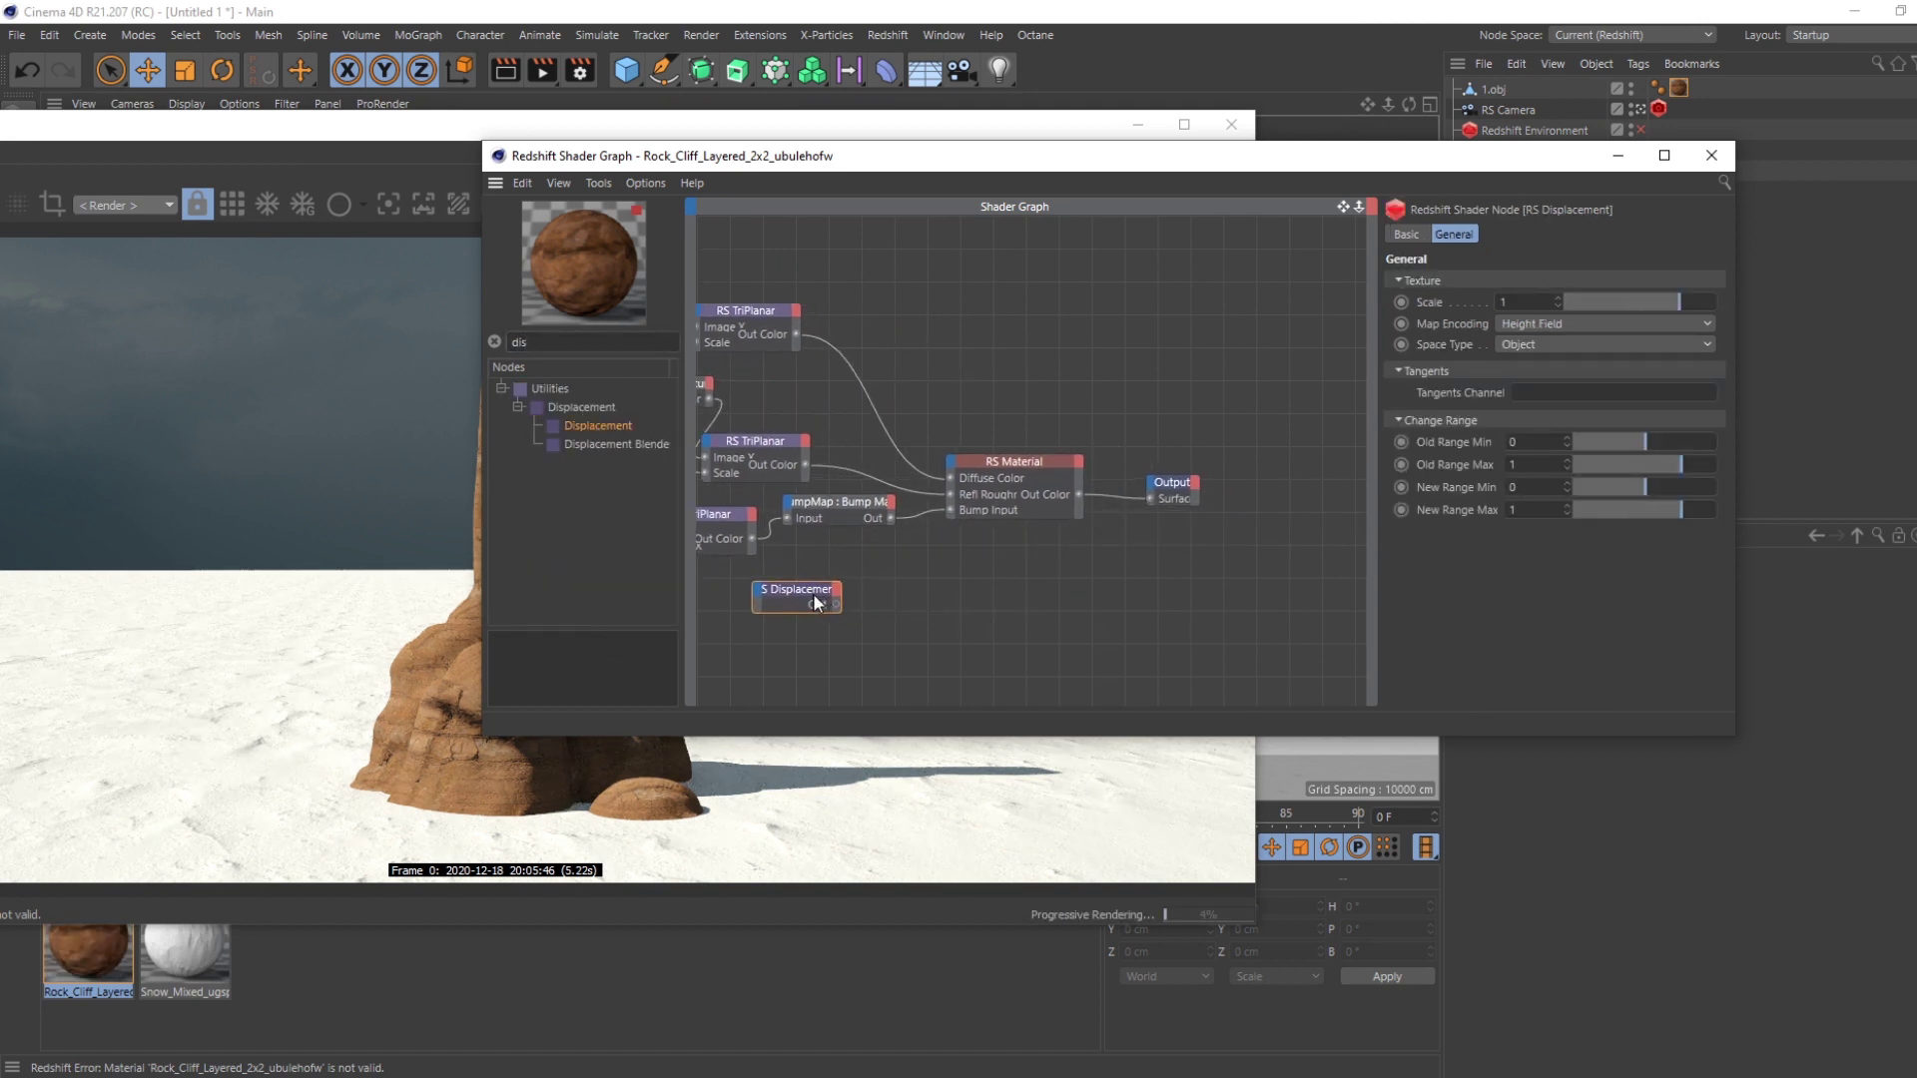
drag(813, 593, 955, 614)
click(1149, 479)
click(1194, 490)
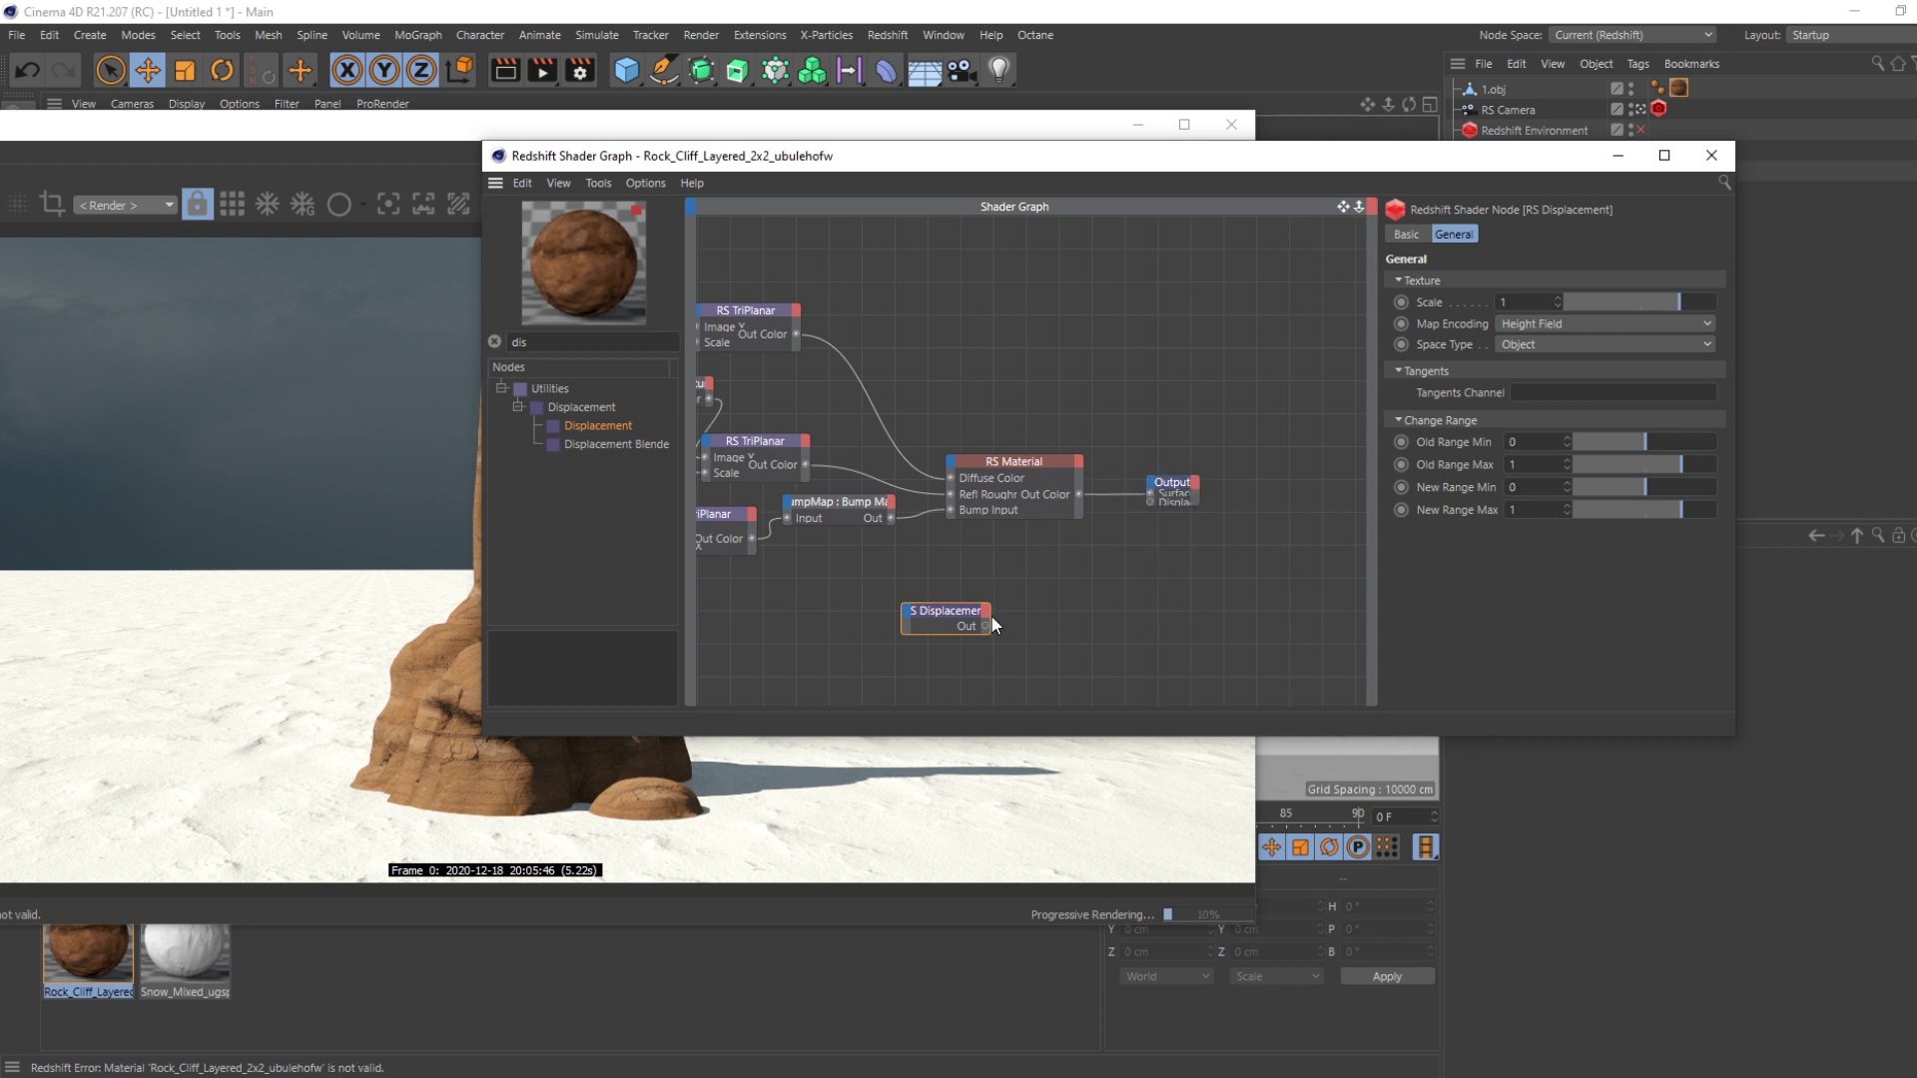
drag(1146, 503, 1148, 502)
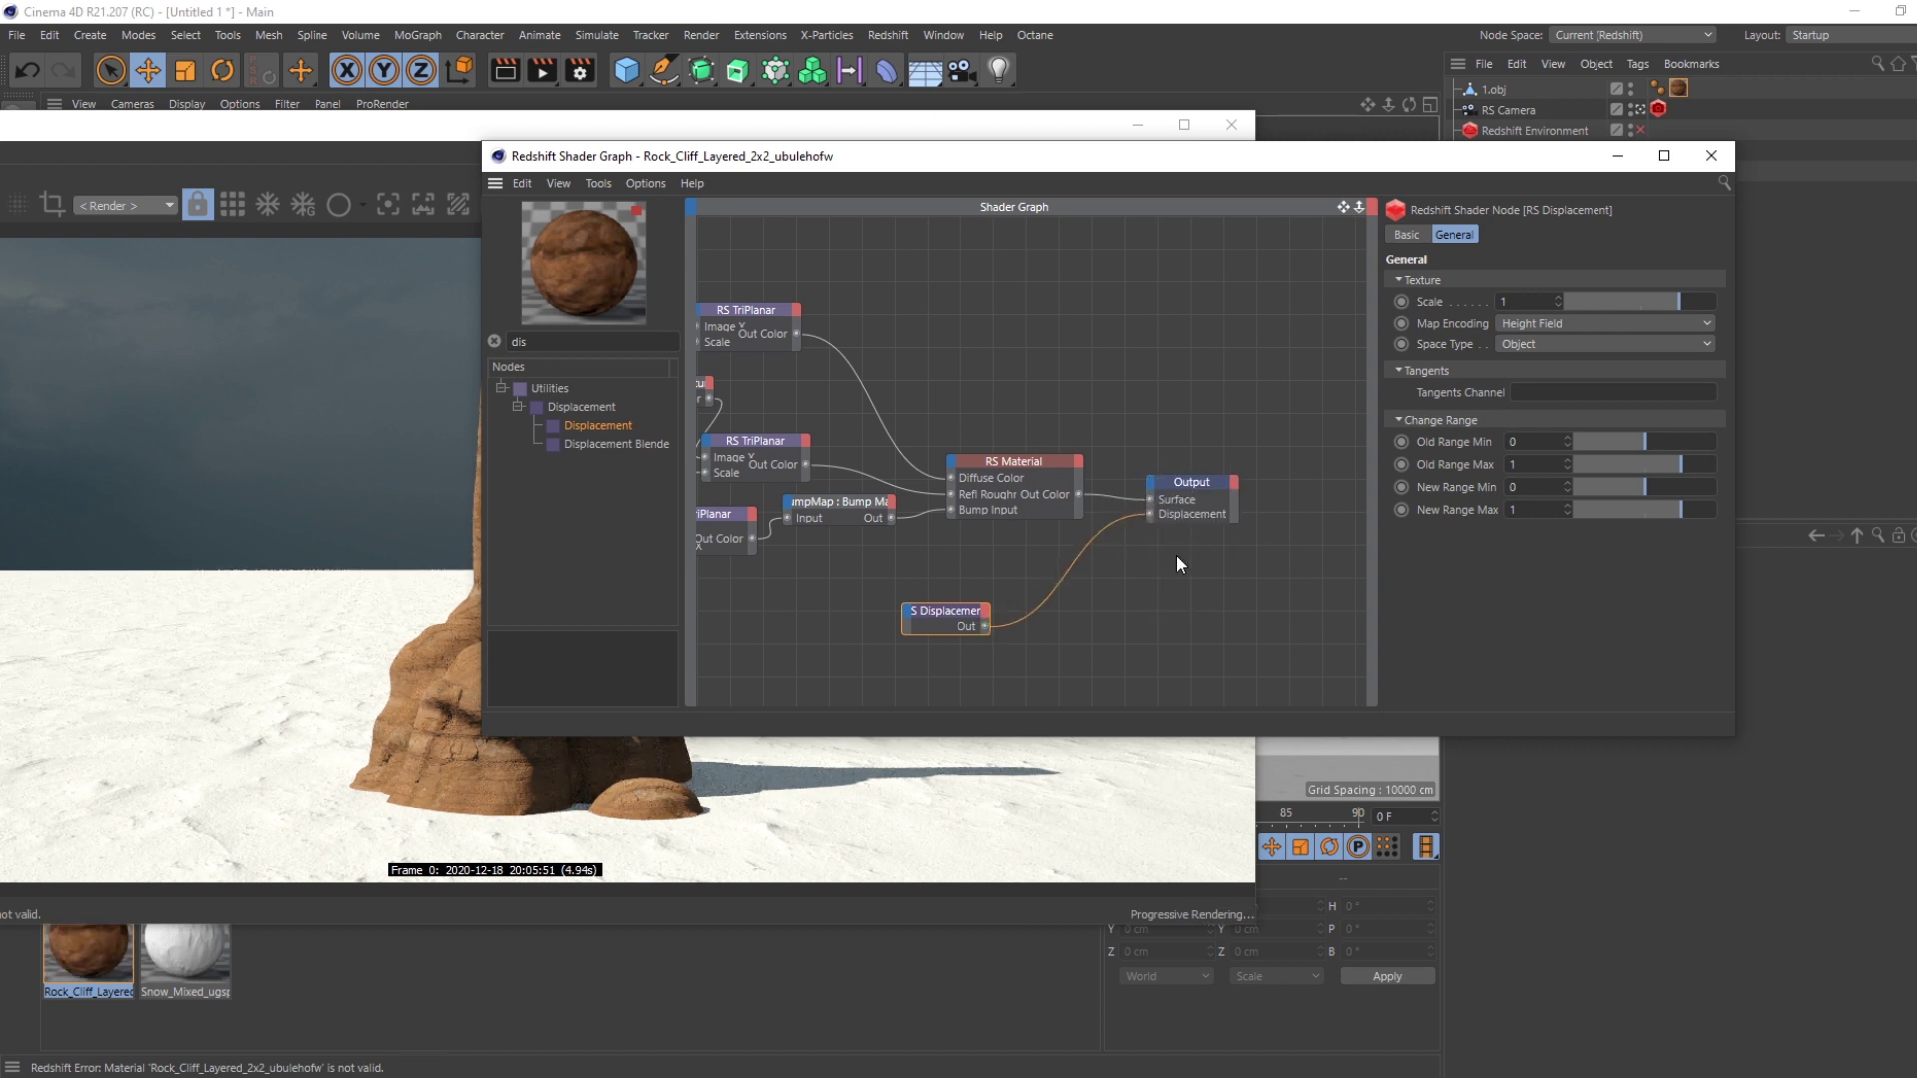
drag(928, 610, 959, 606)
- Duplicate the Normal map's TriPlanar node and connect the copy to the Displacement node's Tex Map input
middle_drag(803, 599, 1044, 557)
click(931, 484)
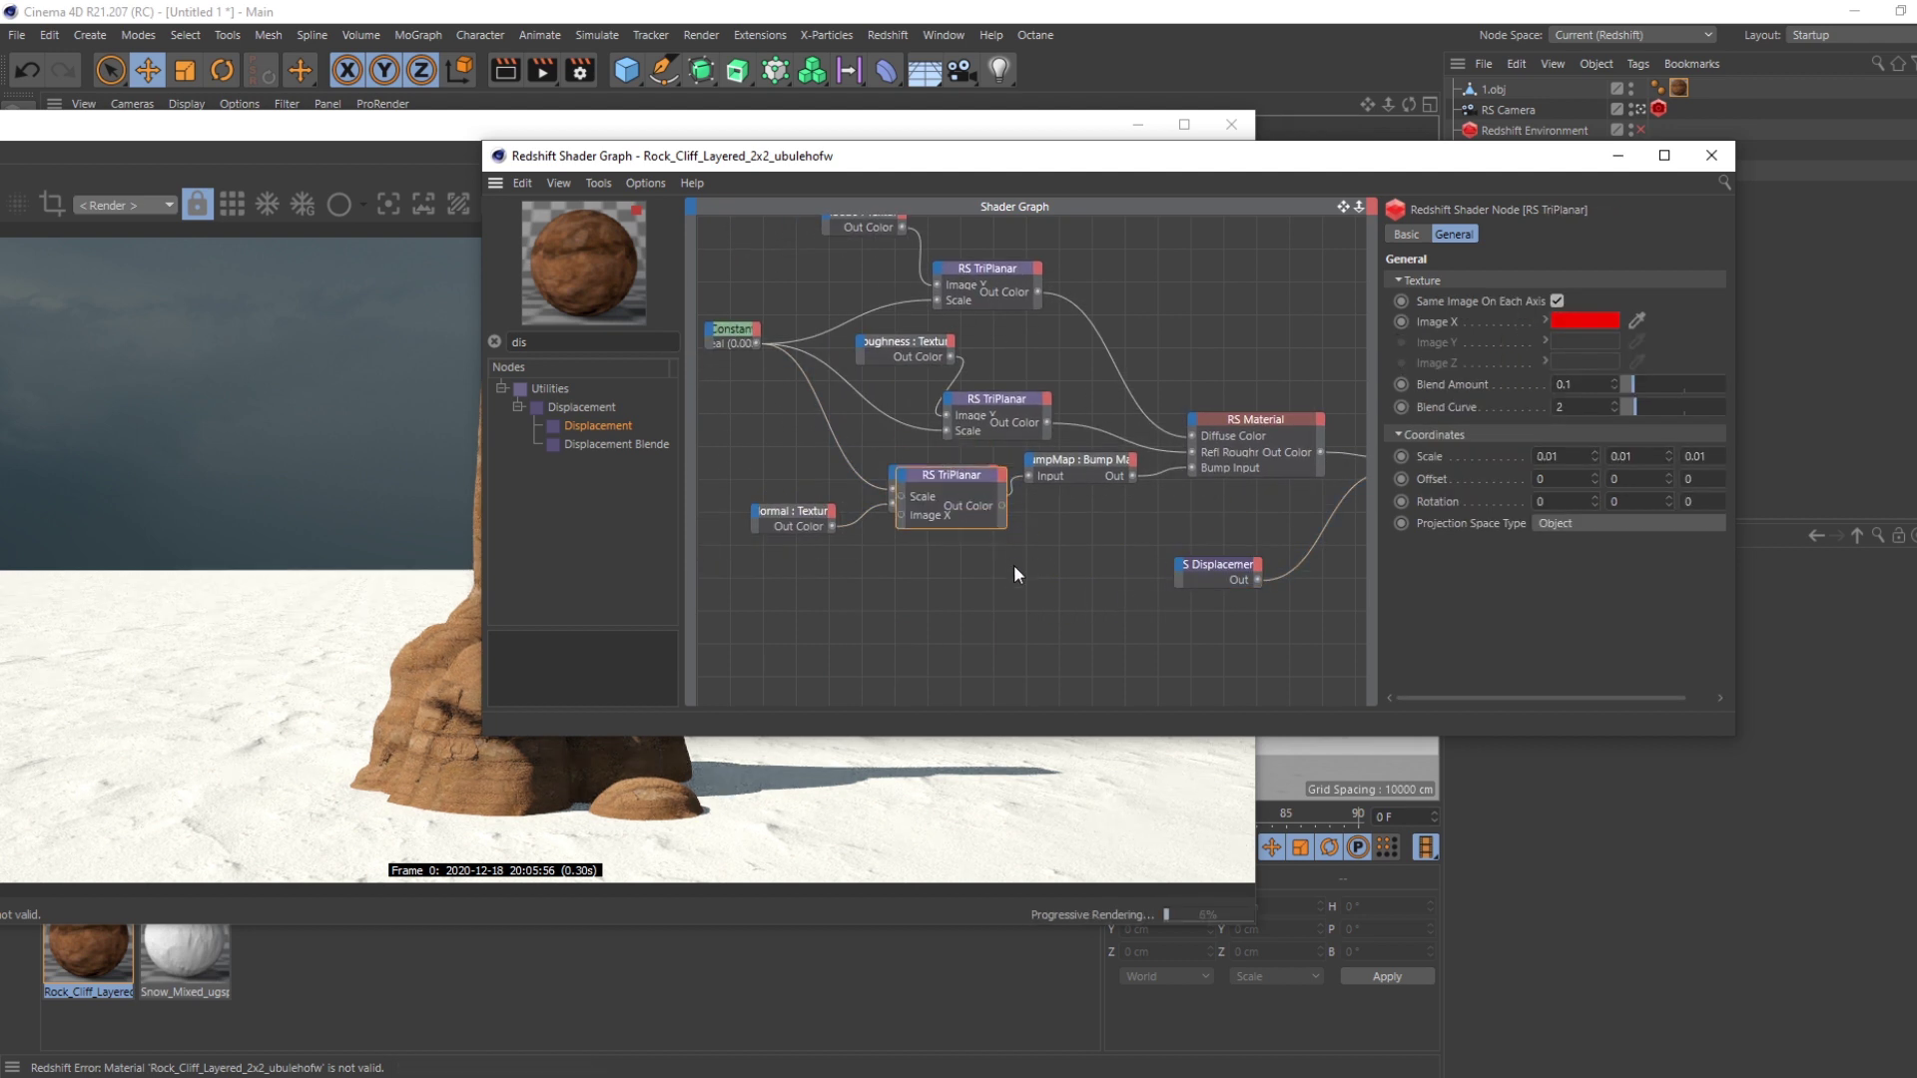
drag(962, 483, 1172, 571)
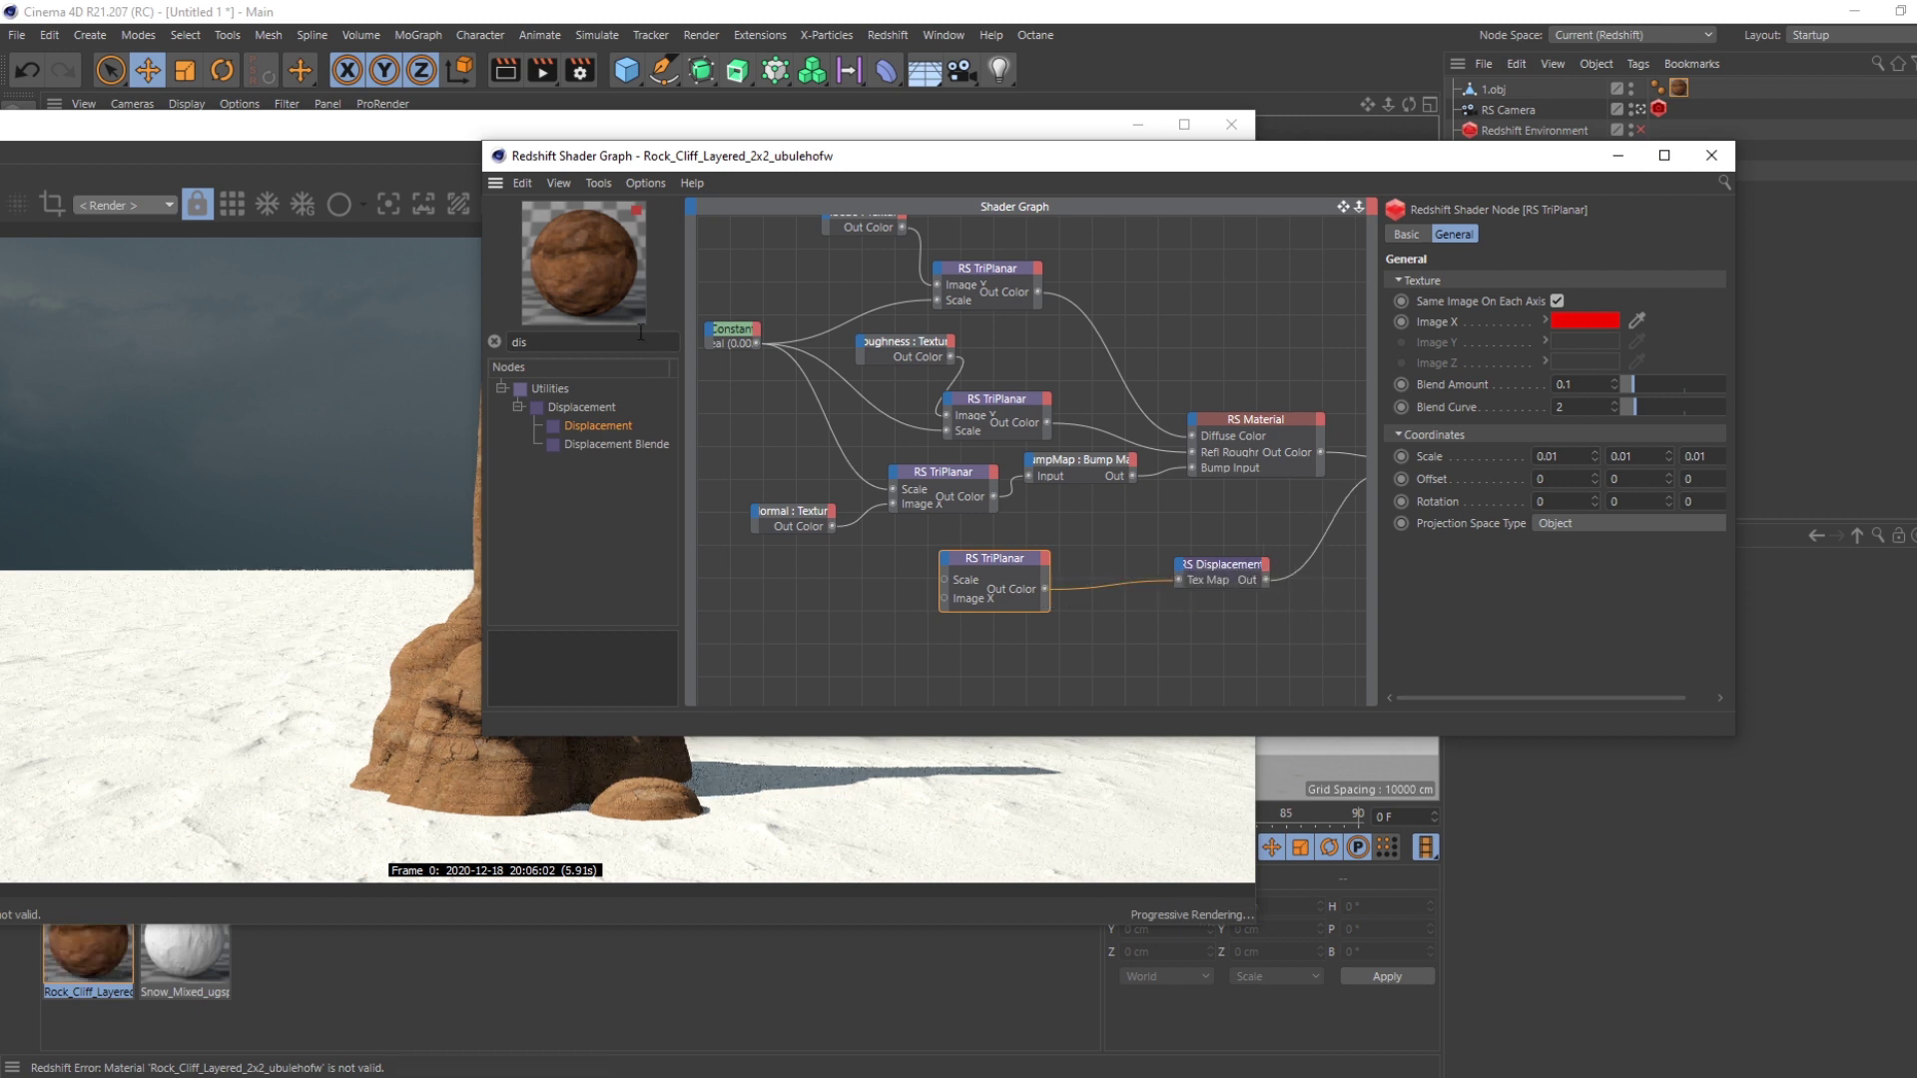
- Add a Texture node feeding the new TriPlanar's Image X, and connect the Constant node to that TriPlanar's Scale
key(BackSpace)
key(BackSpace)
key(BackSpace)
text(text)
drag(591, 405, 944, 599)
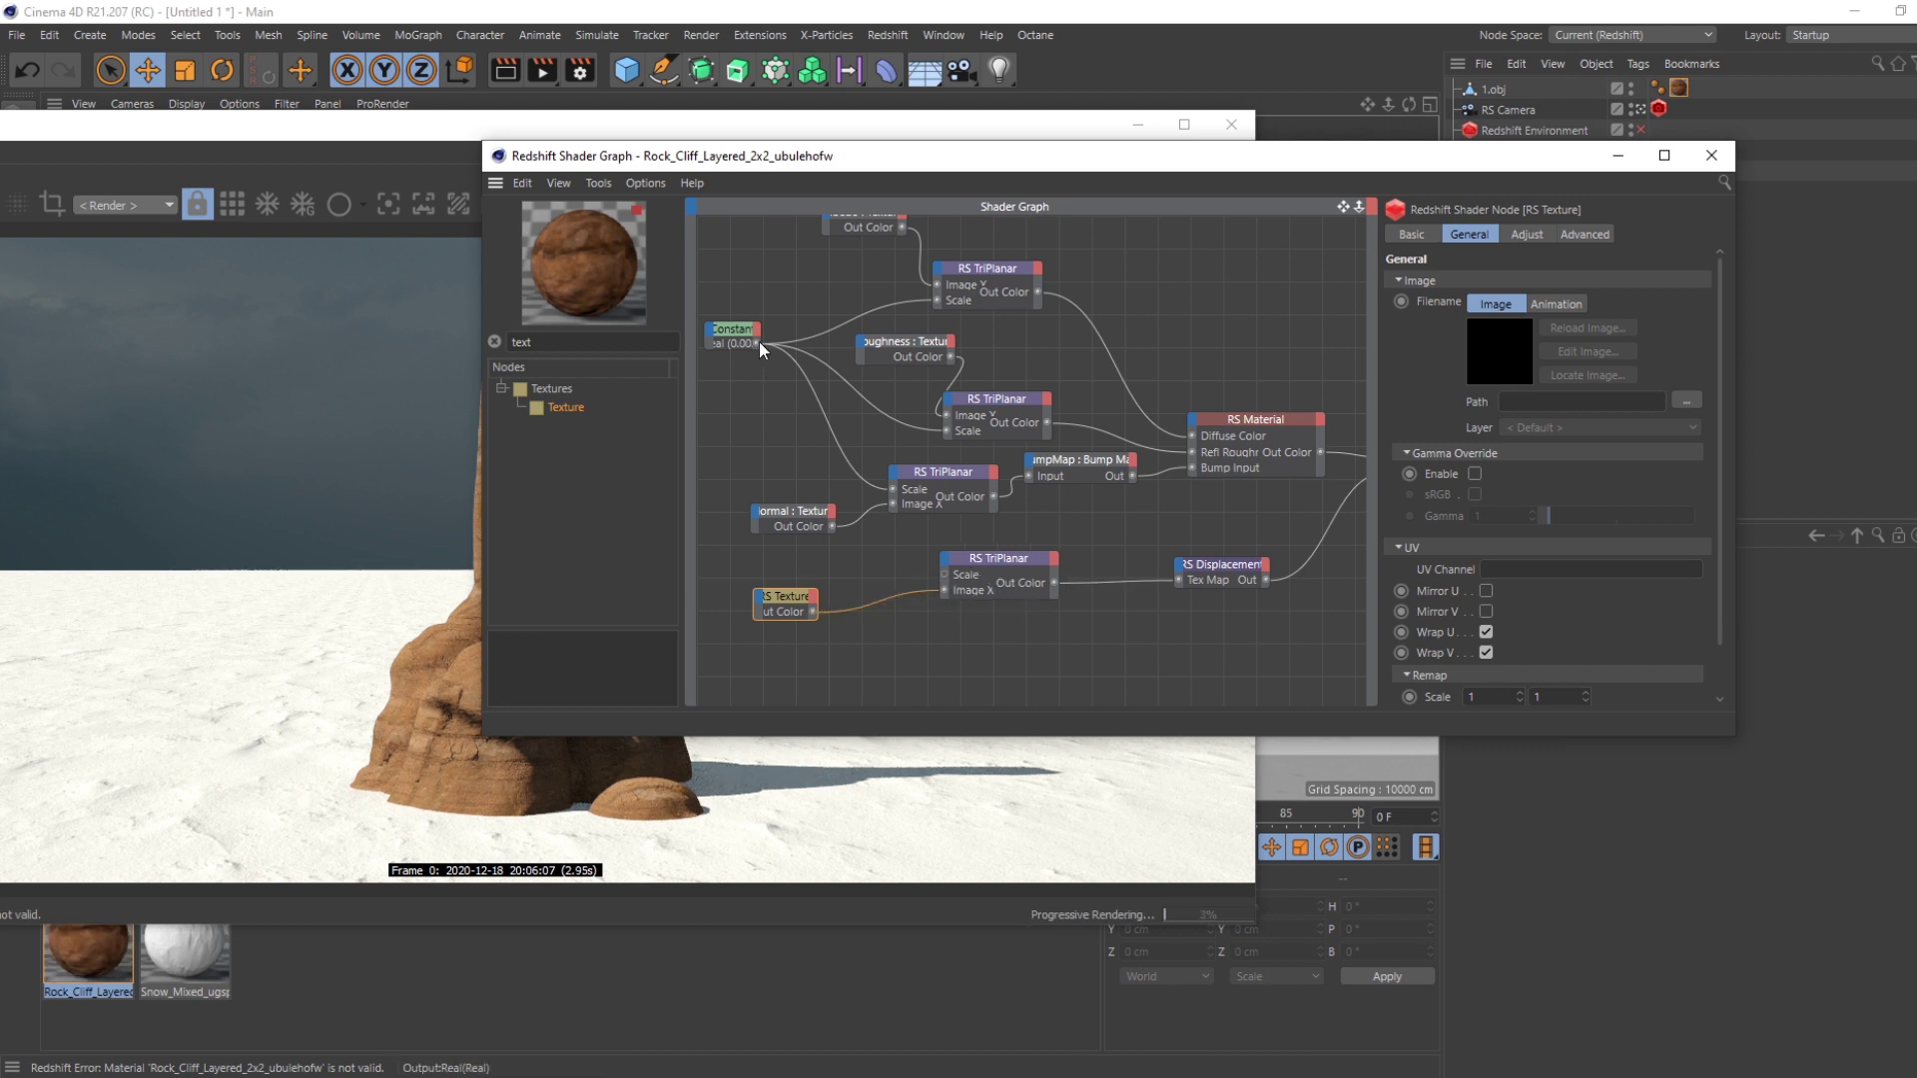
drag(759, 342, 944, 575)
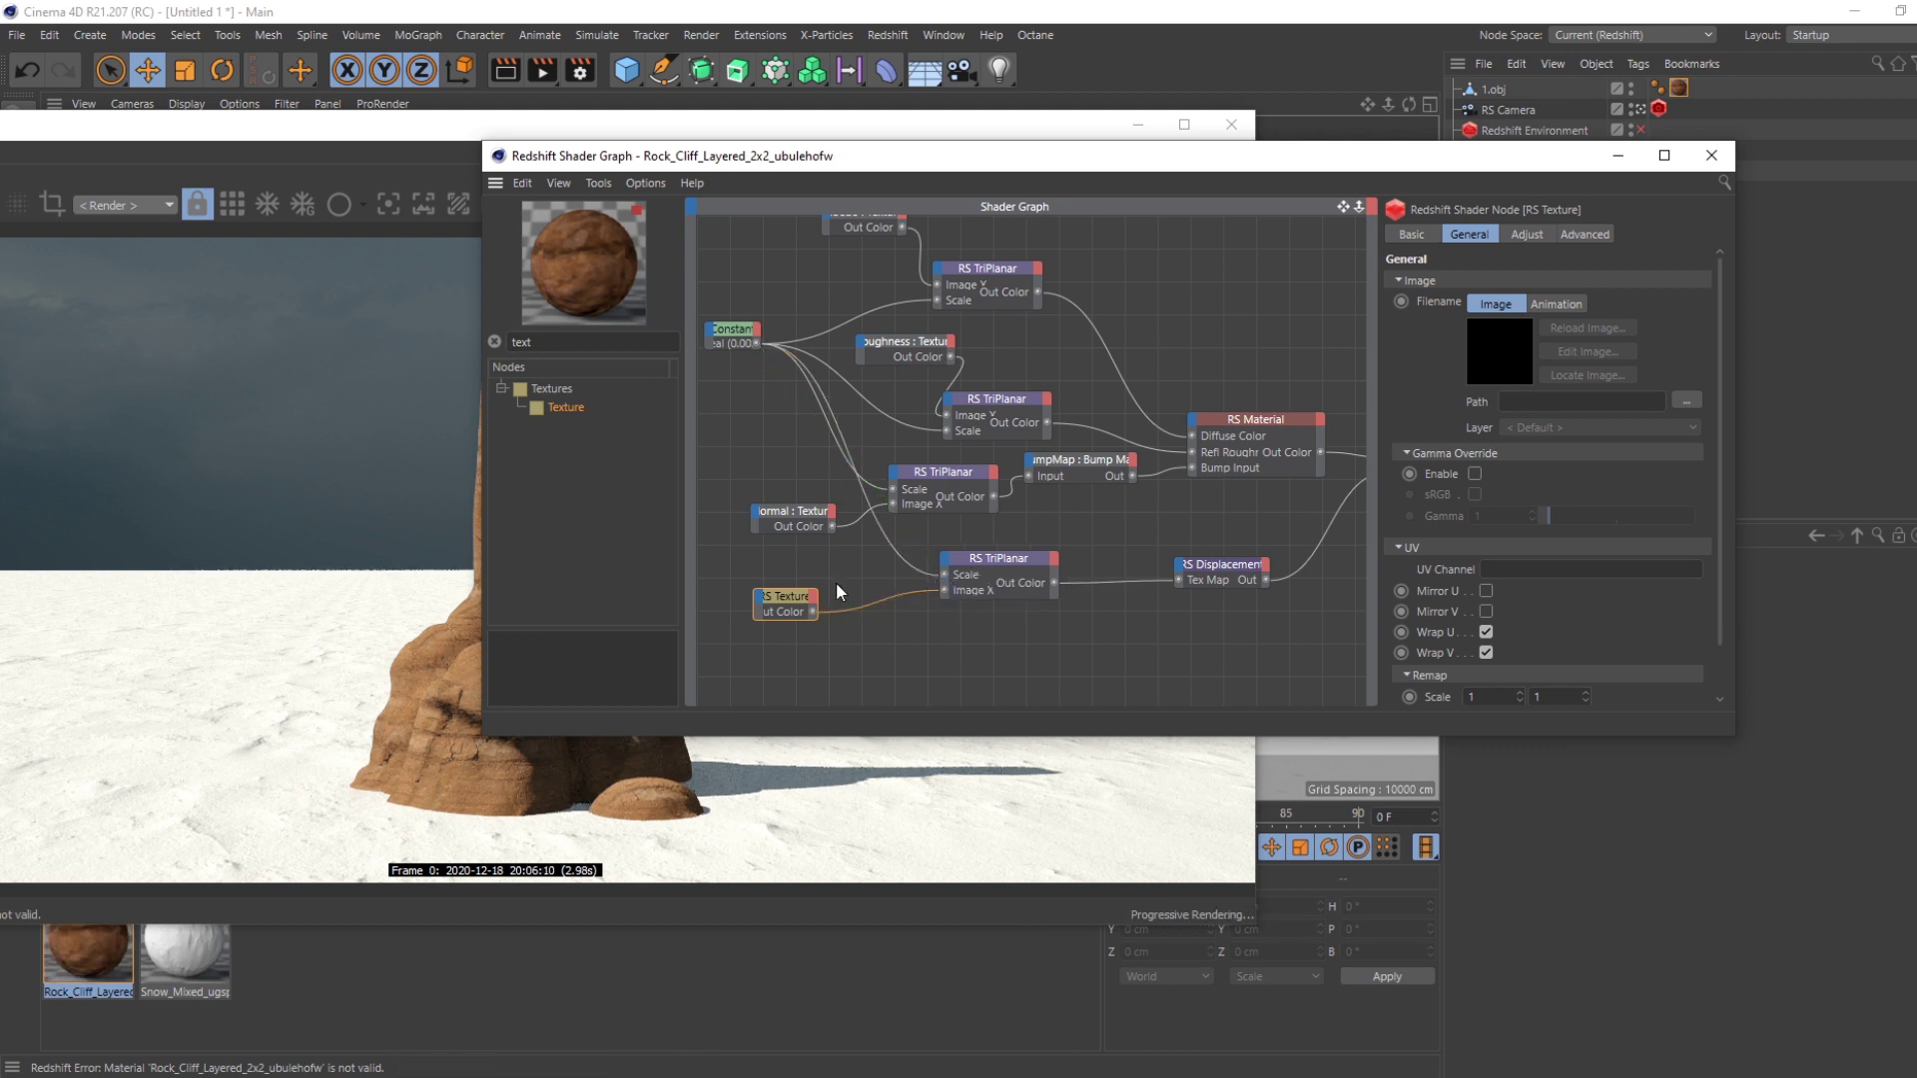
- Load ubulehofw_4K_Displacement.jpg from the rock_cliffs_ubulehofw folder into the new Texture node
click(788, 513)
click(1555, 403)
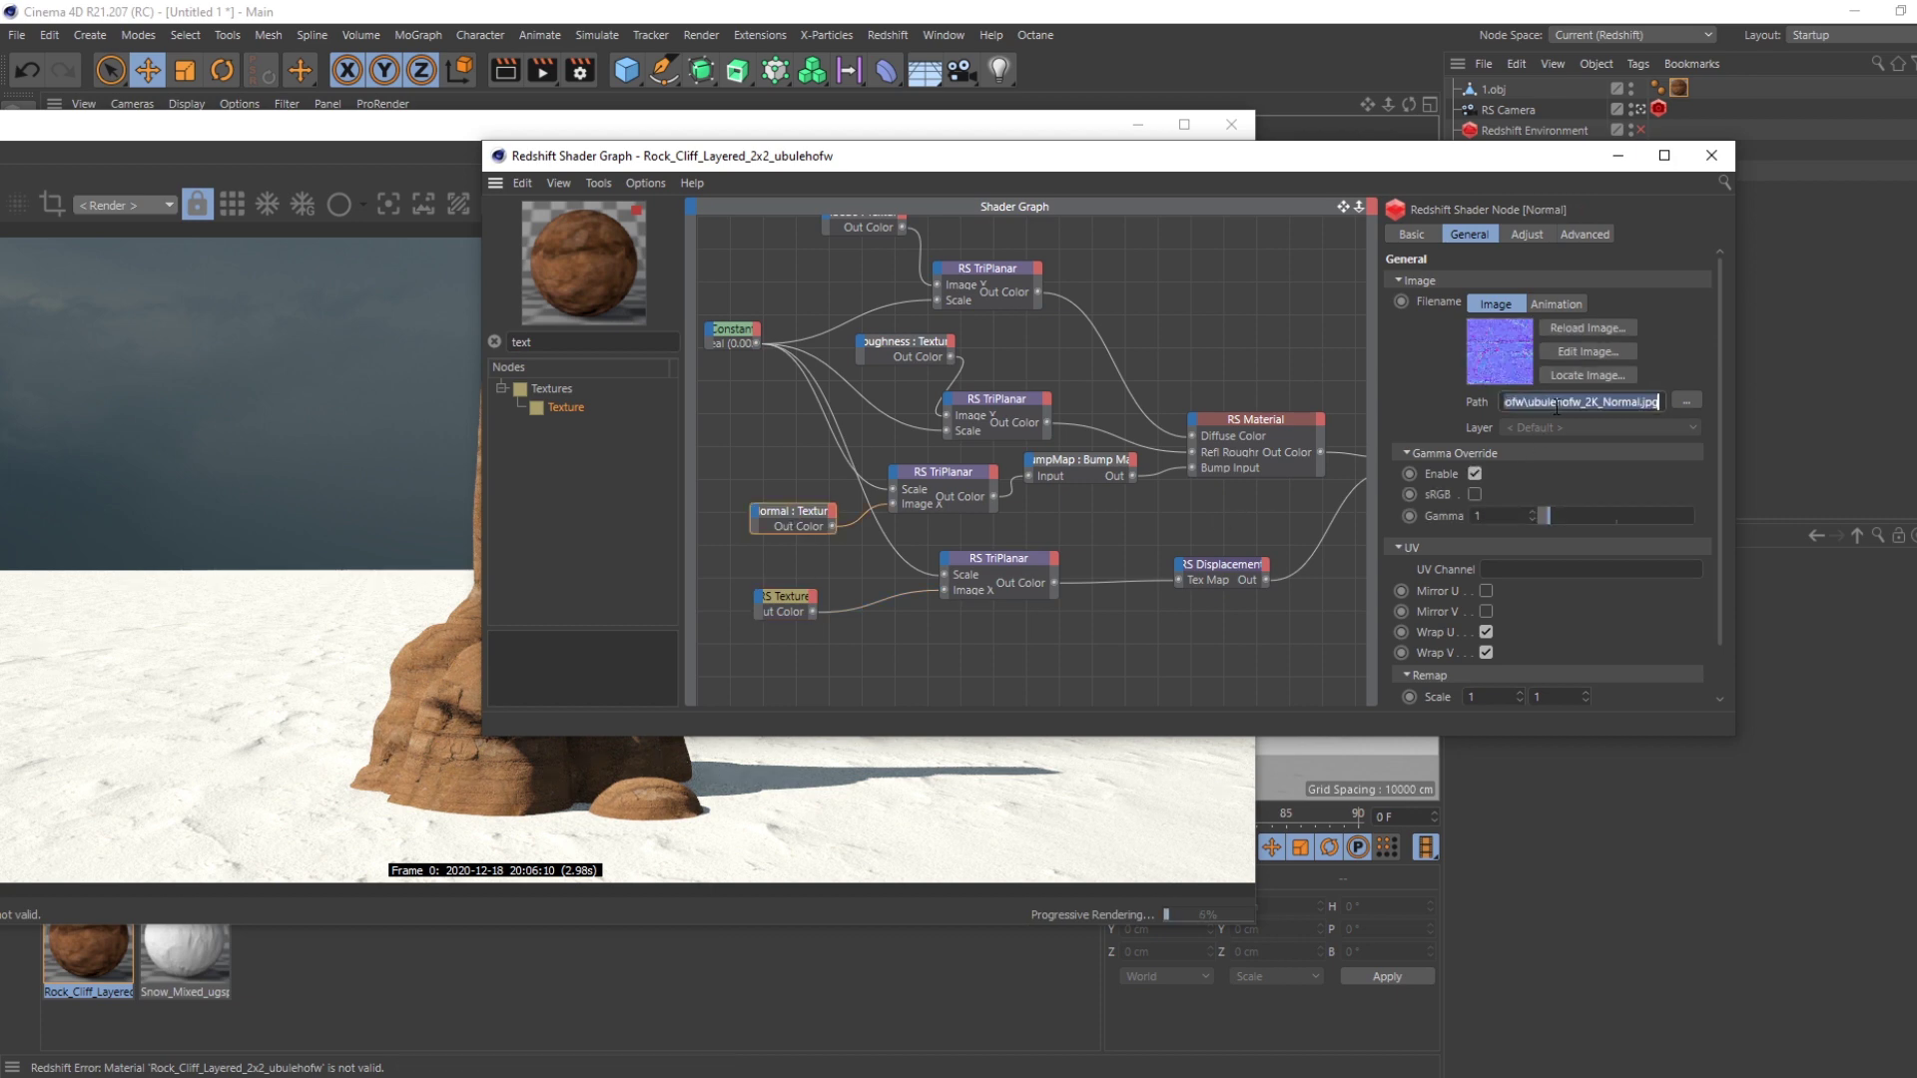
click(795, 597)
click(1685, 399)
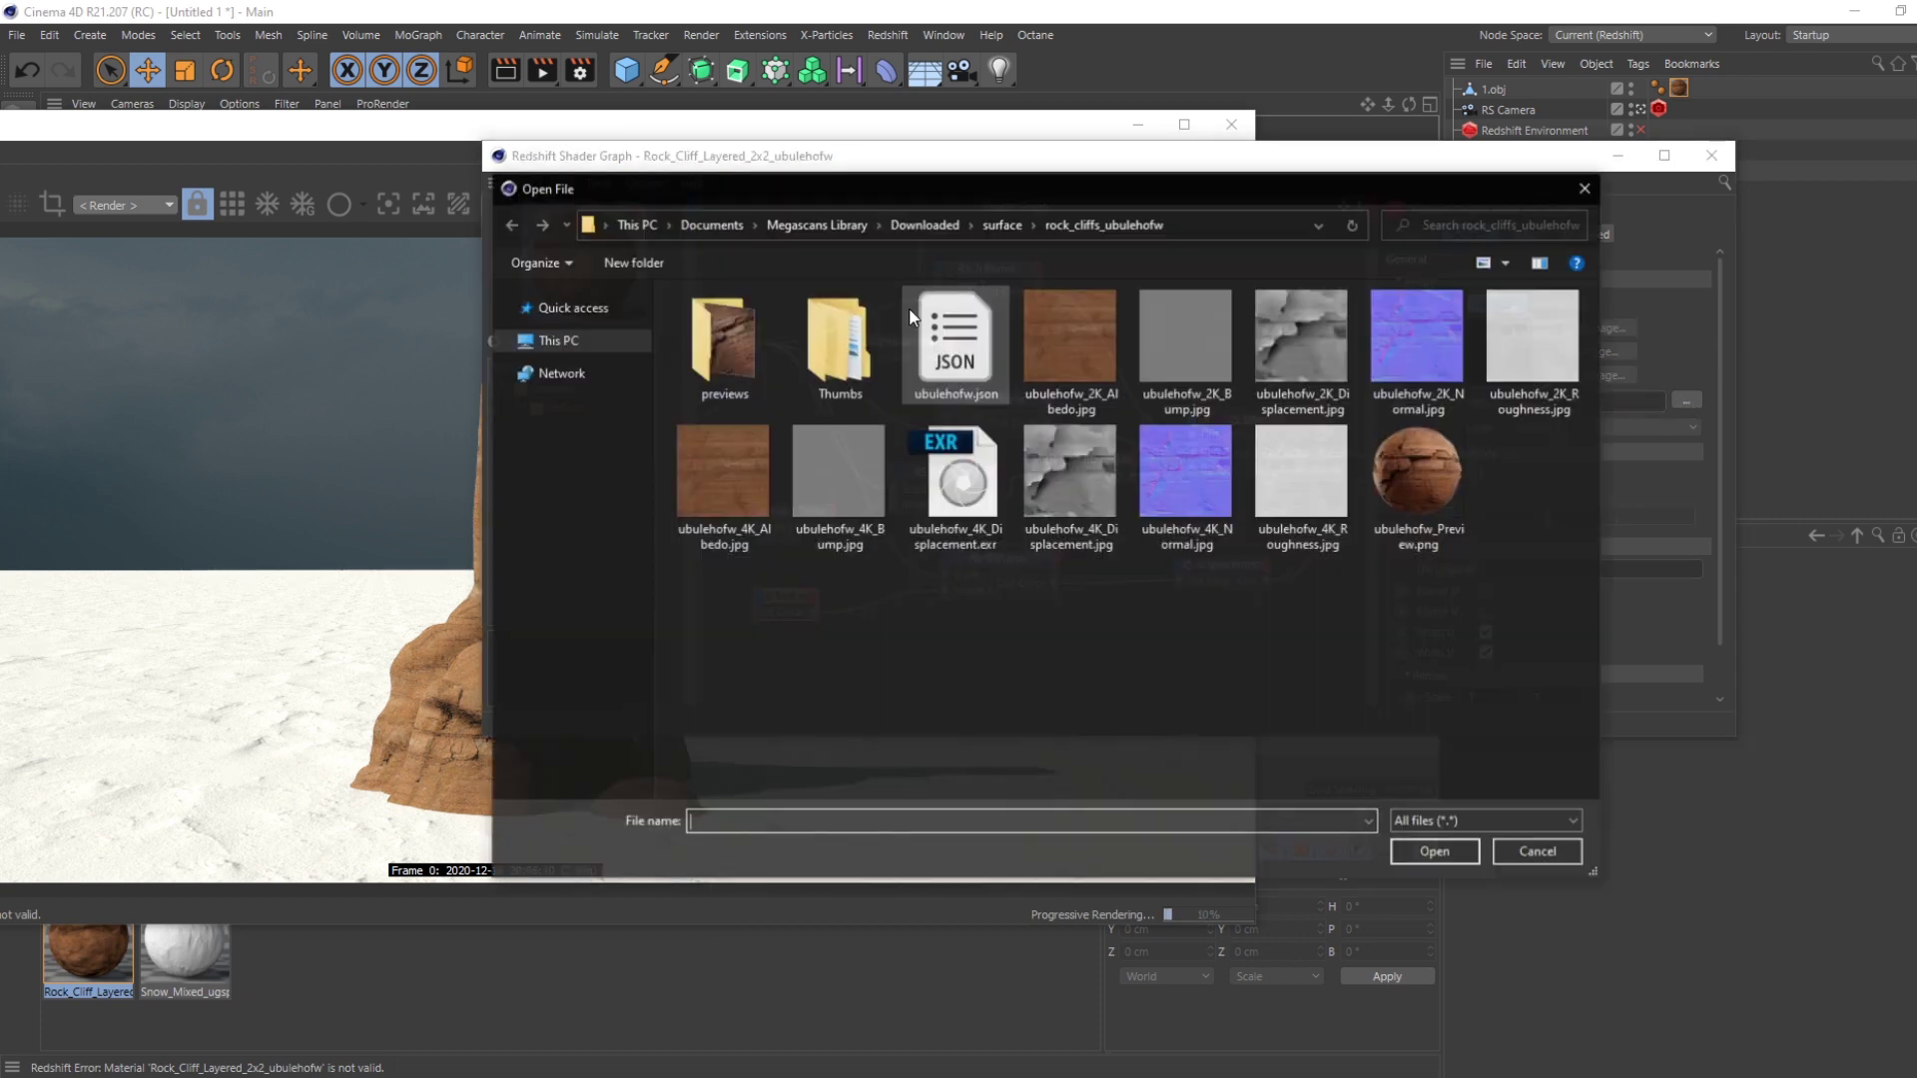
click(1228, 224)
click(1289, 555)
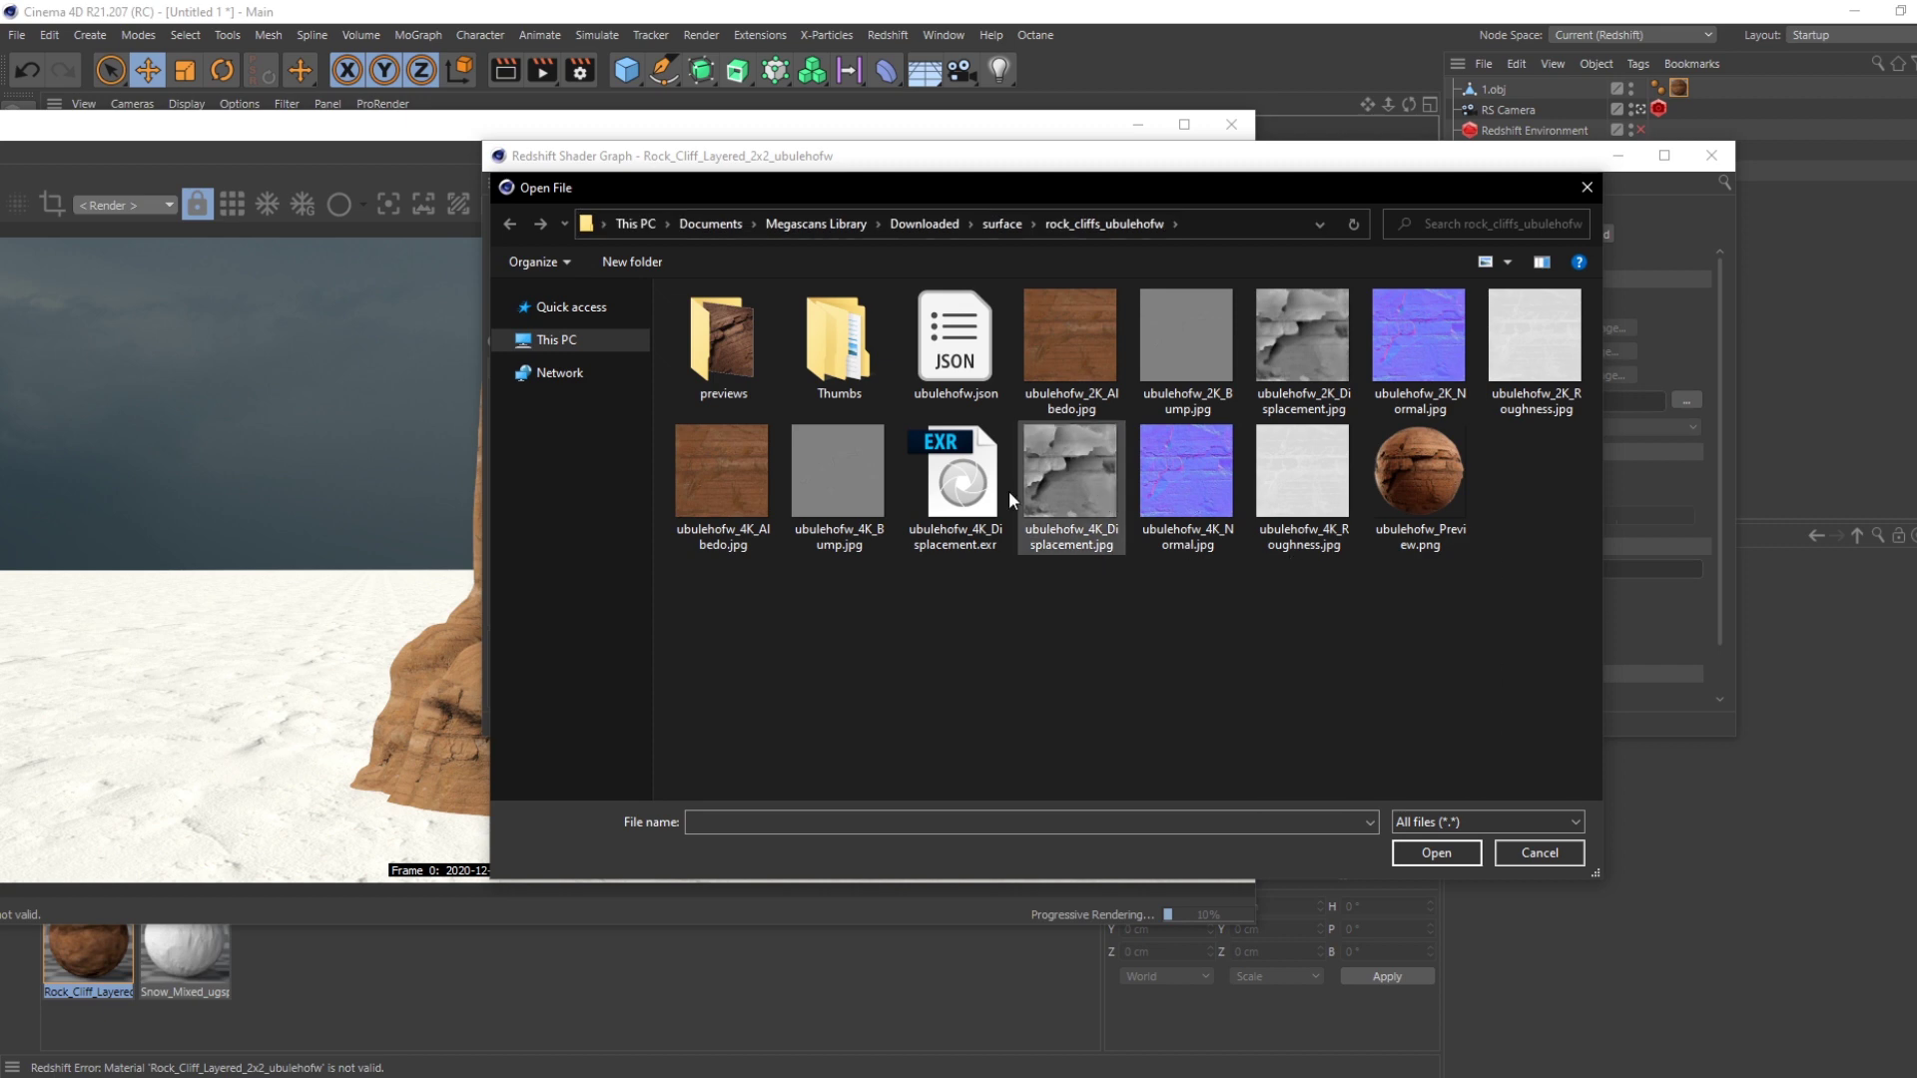
double_click(1108, 493)
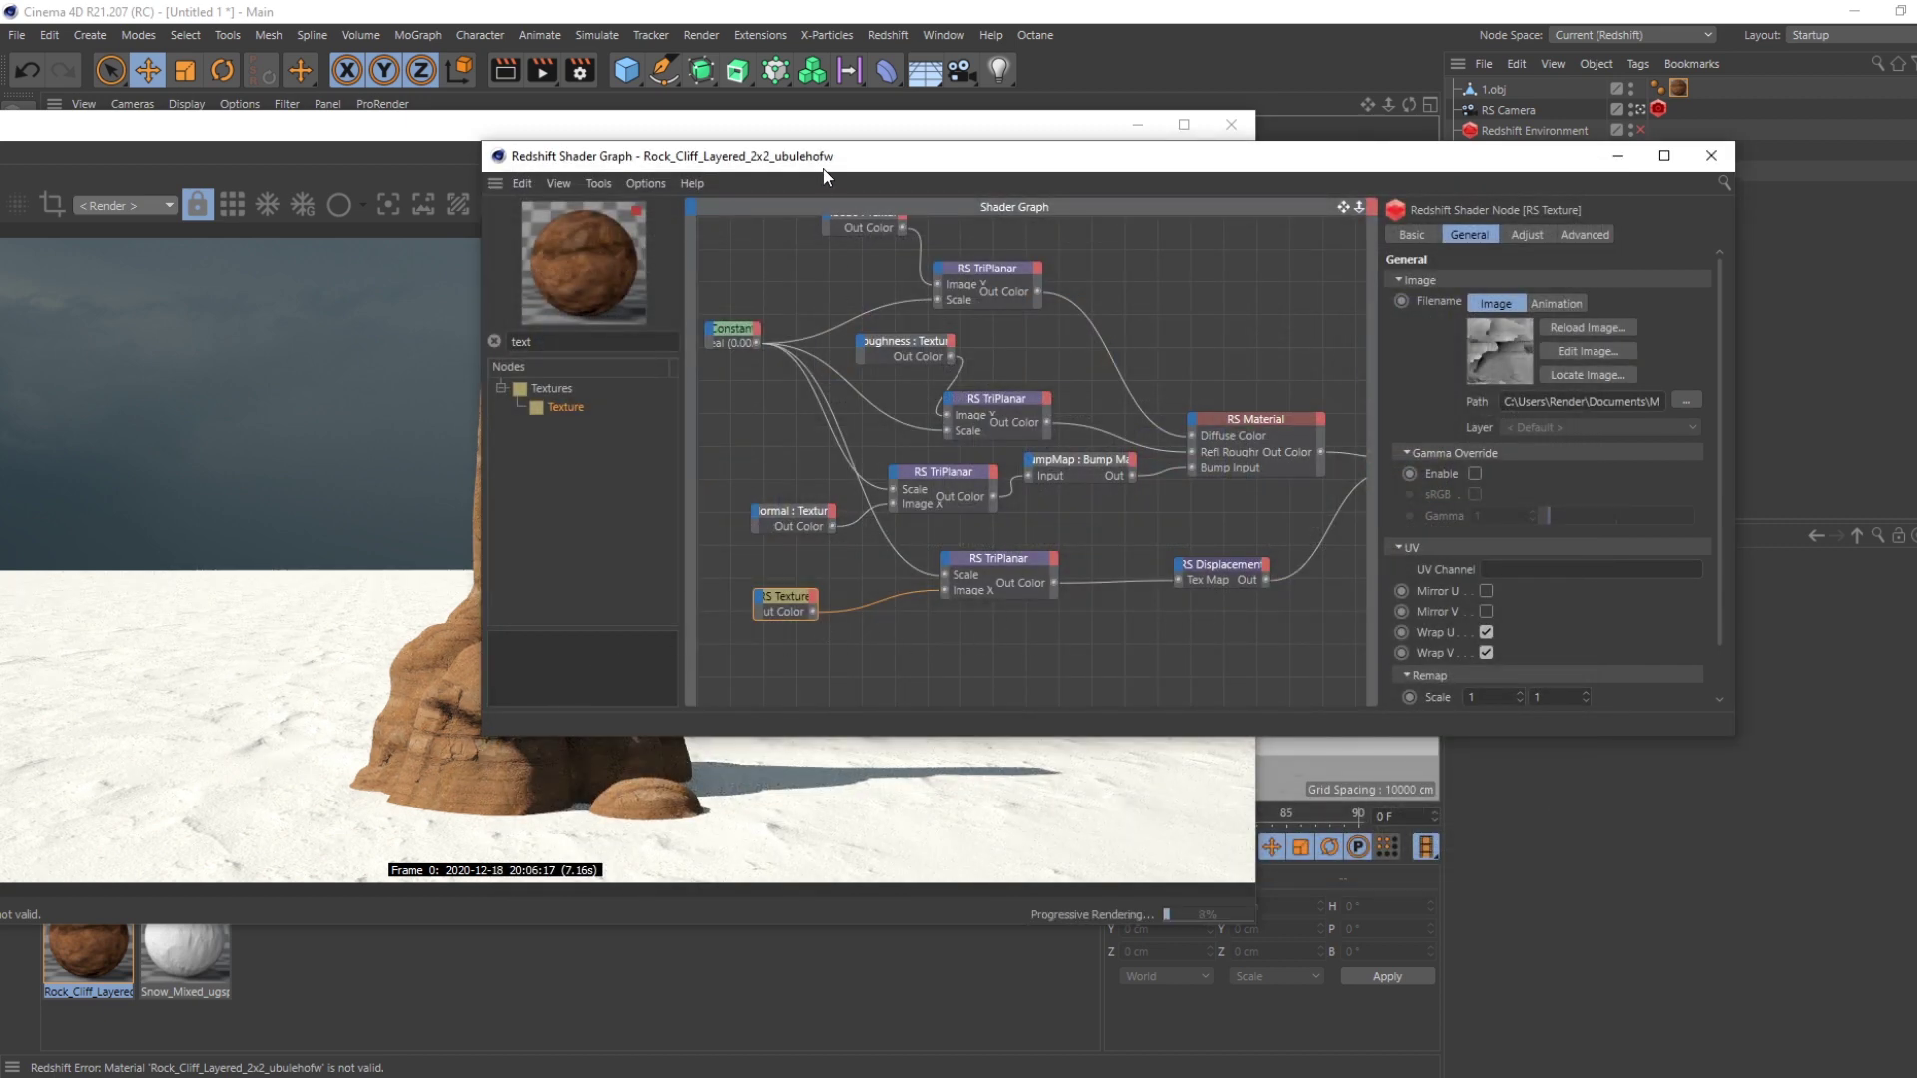
- Close the shader graph and add a Redshift Object tag to the rock object 1.obj
drag(824, 169, 650, 268)
click(1537, 256)
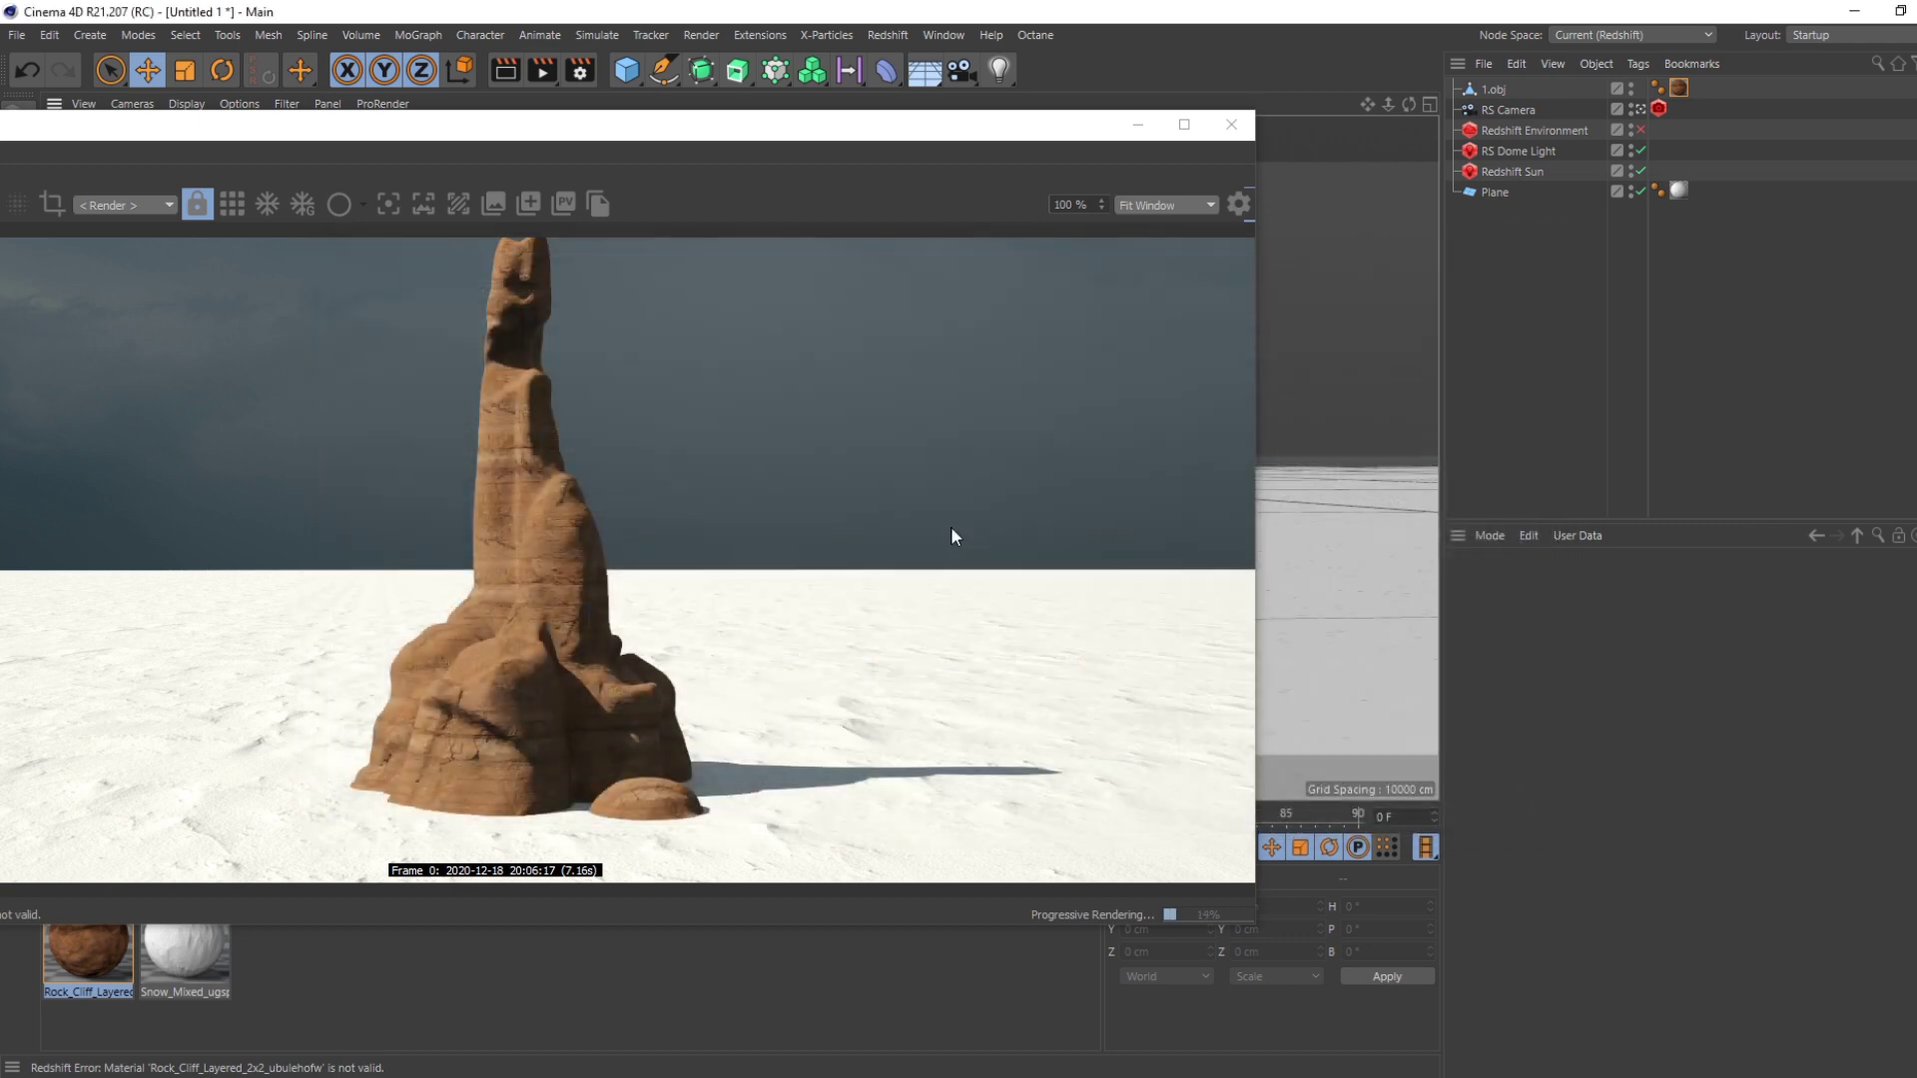
right_click(1496, 197)
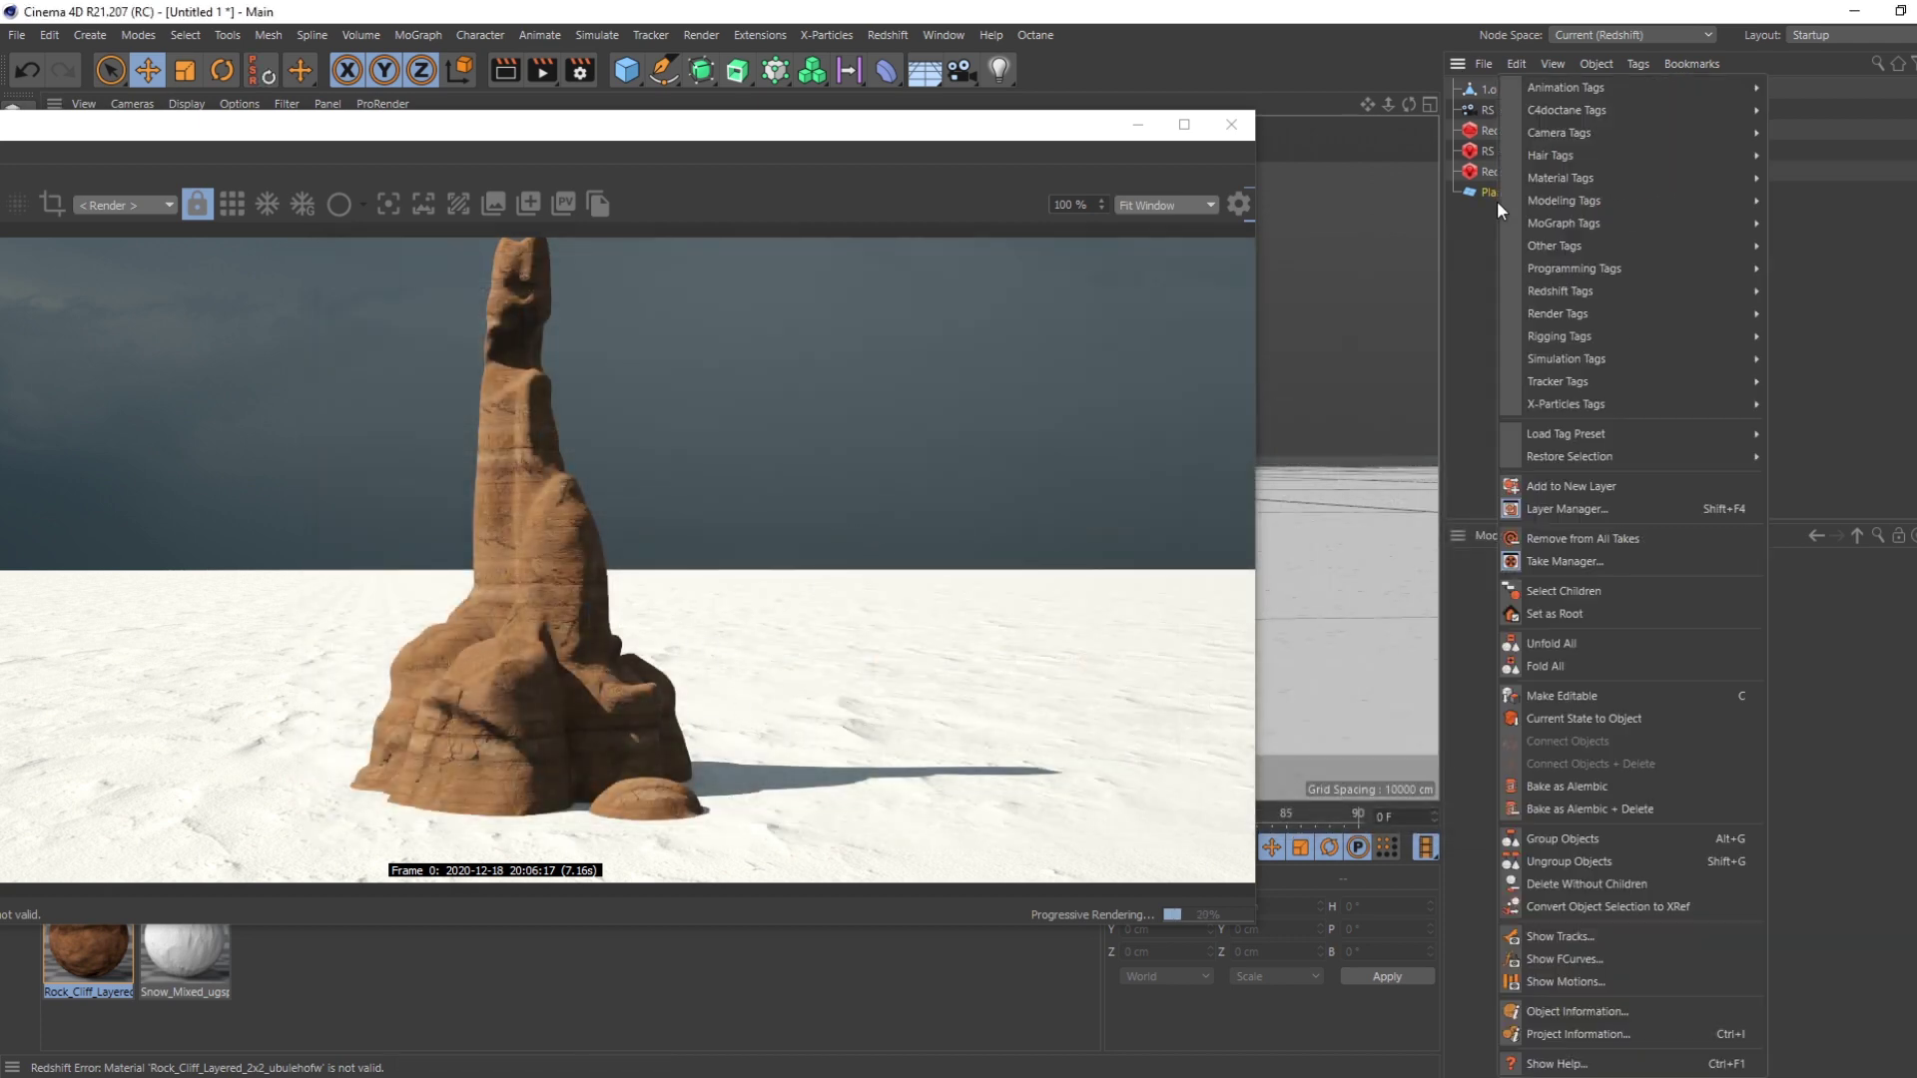
click(1482, 92)
right_click(1483, 94)
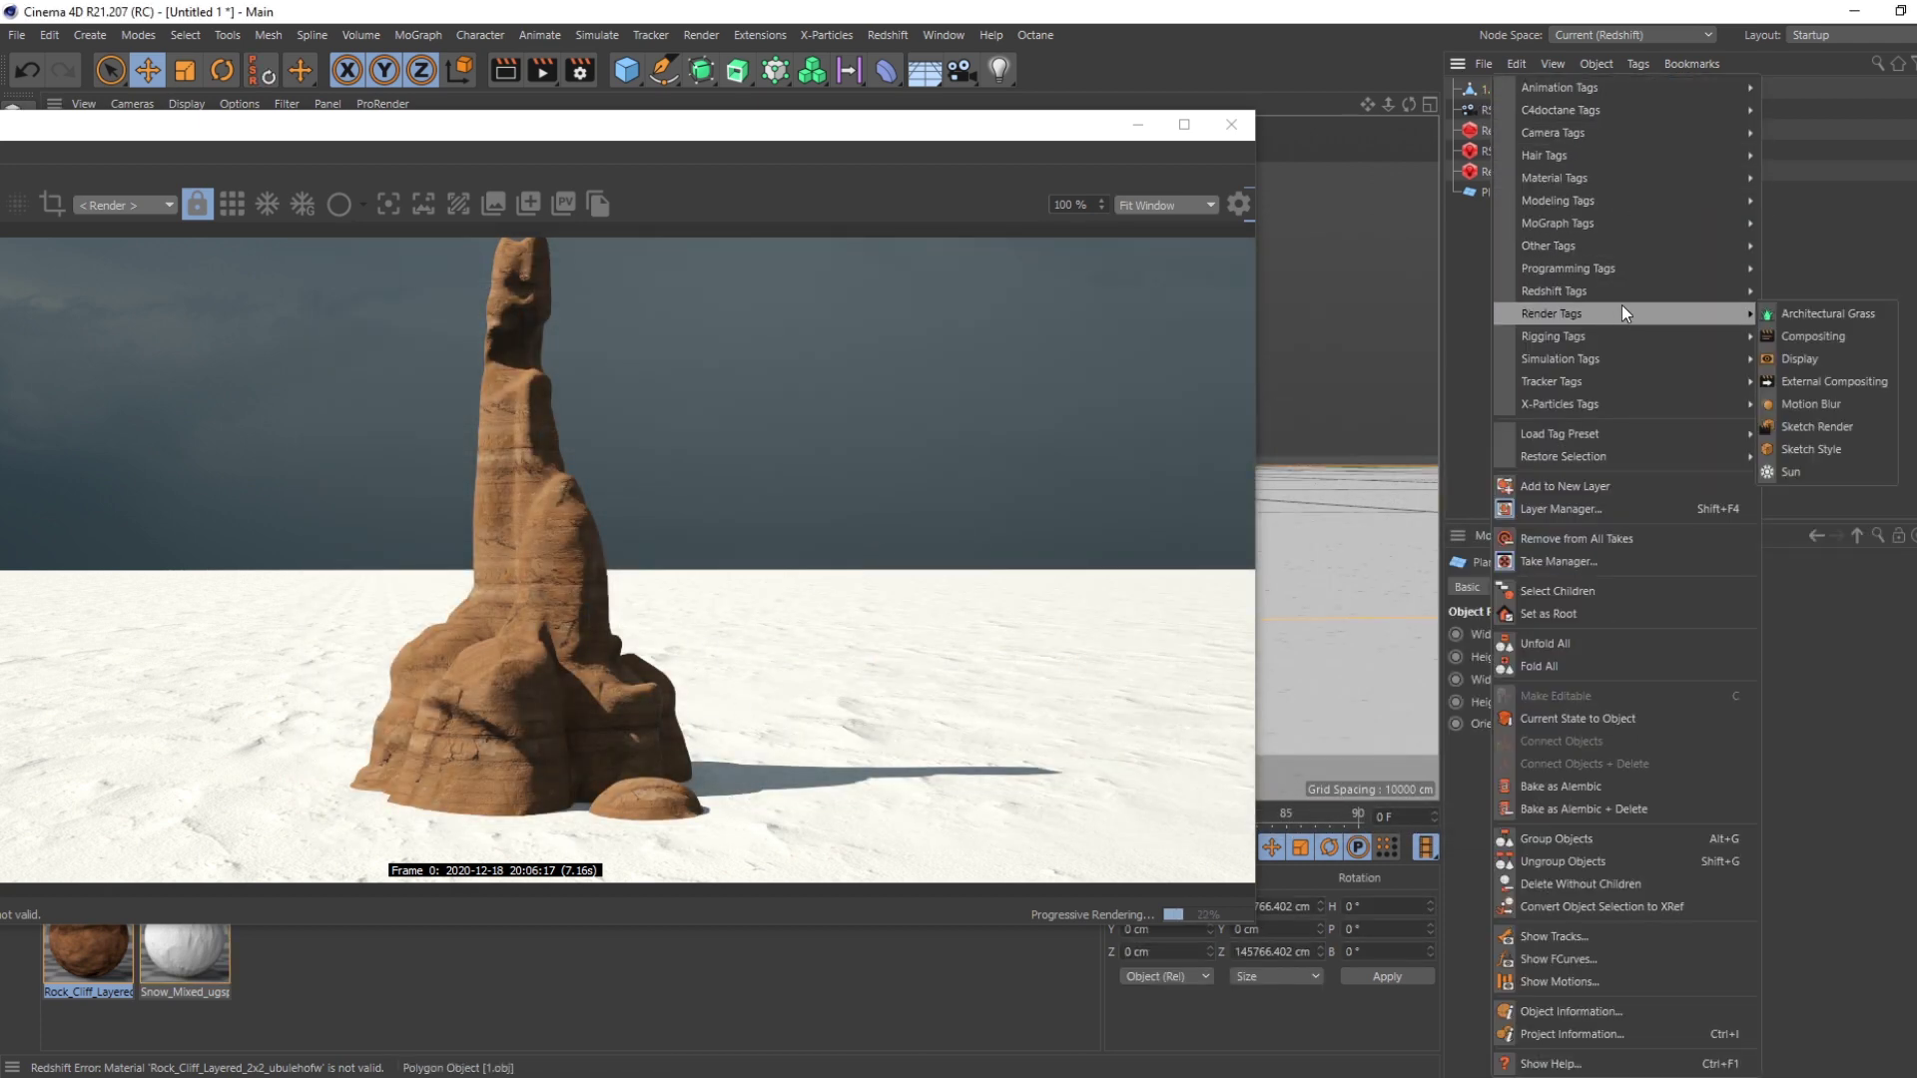
mouse_move(1740, 297)
click(1817, 314)
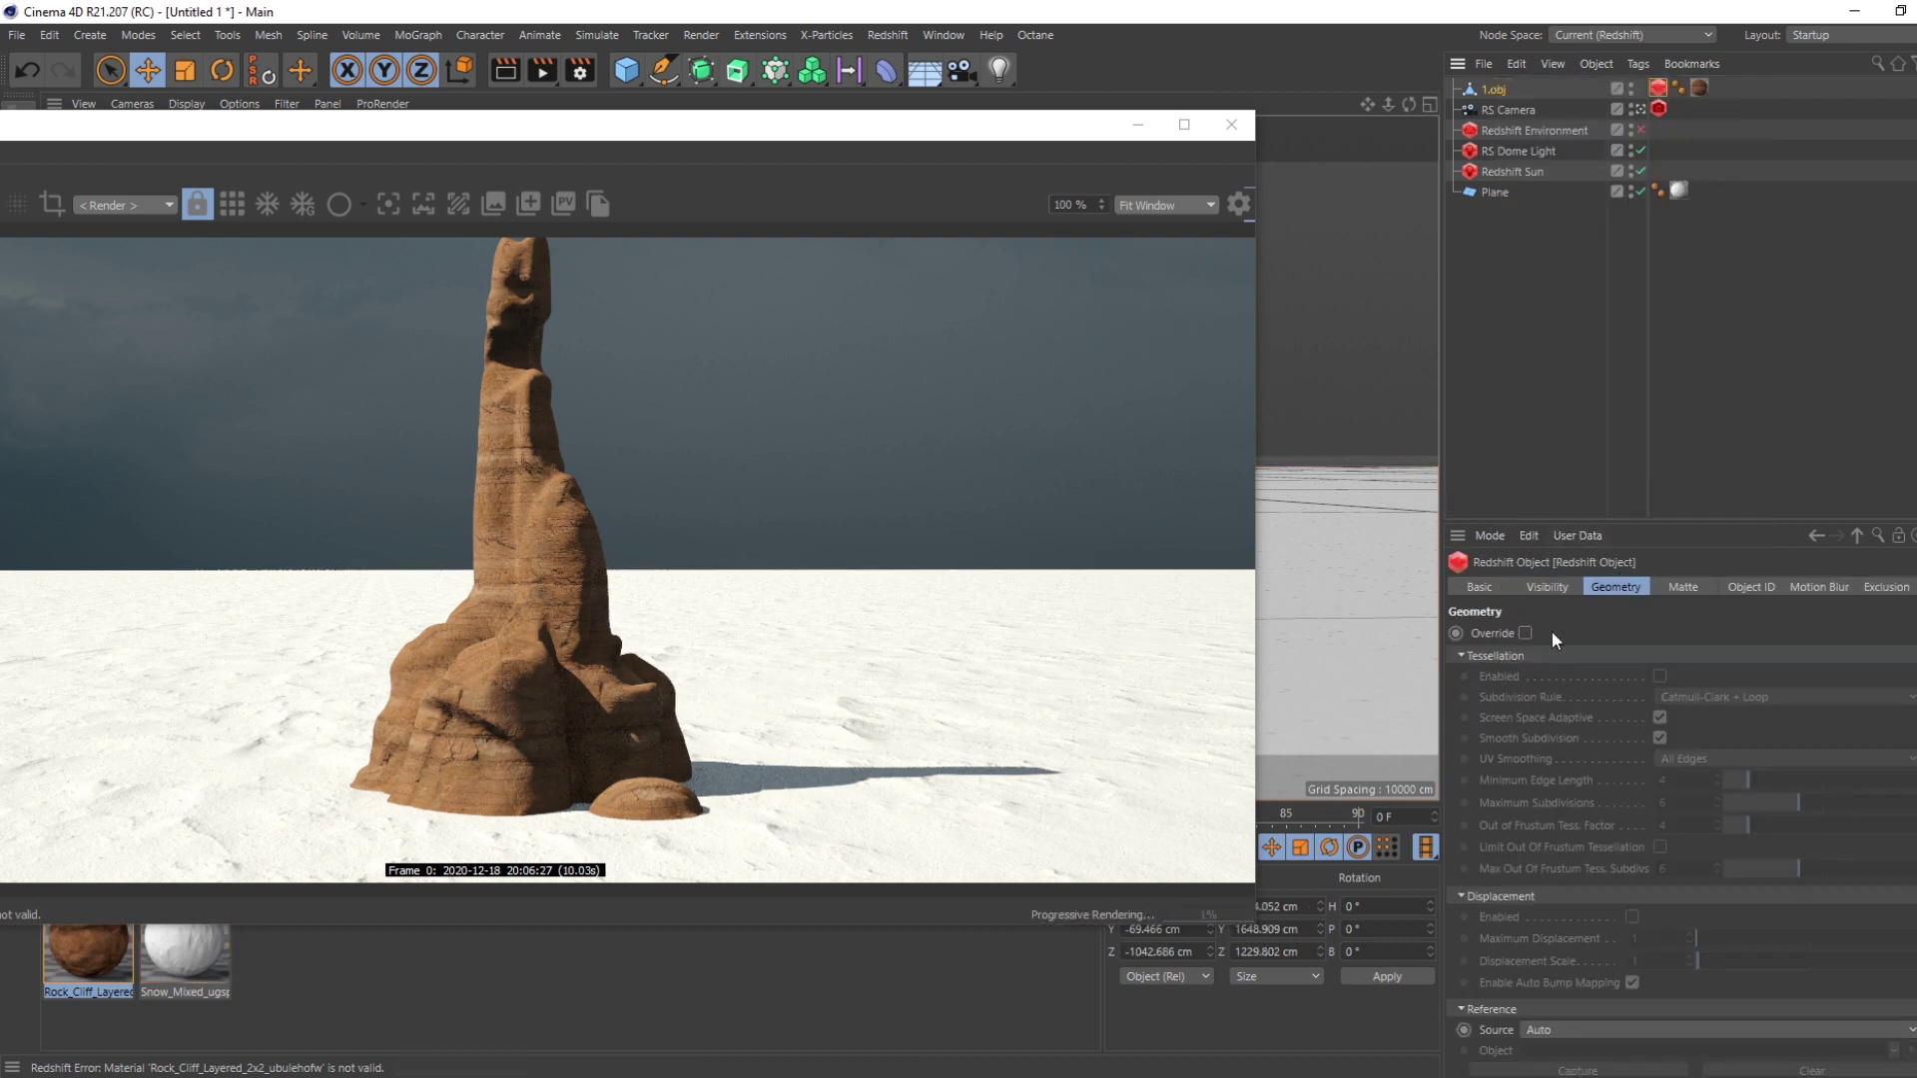
- Override the geometry settings in the rock's Redshift Object tag and enable both tessellation and displacement
click(1525, 633)
click(1660, 675)
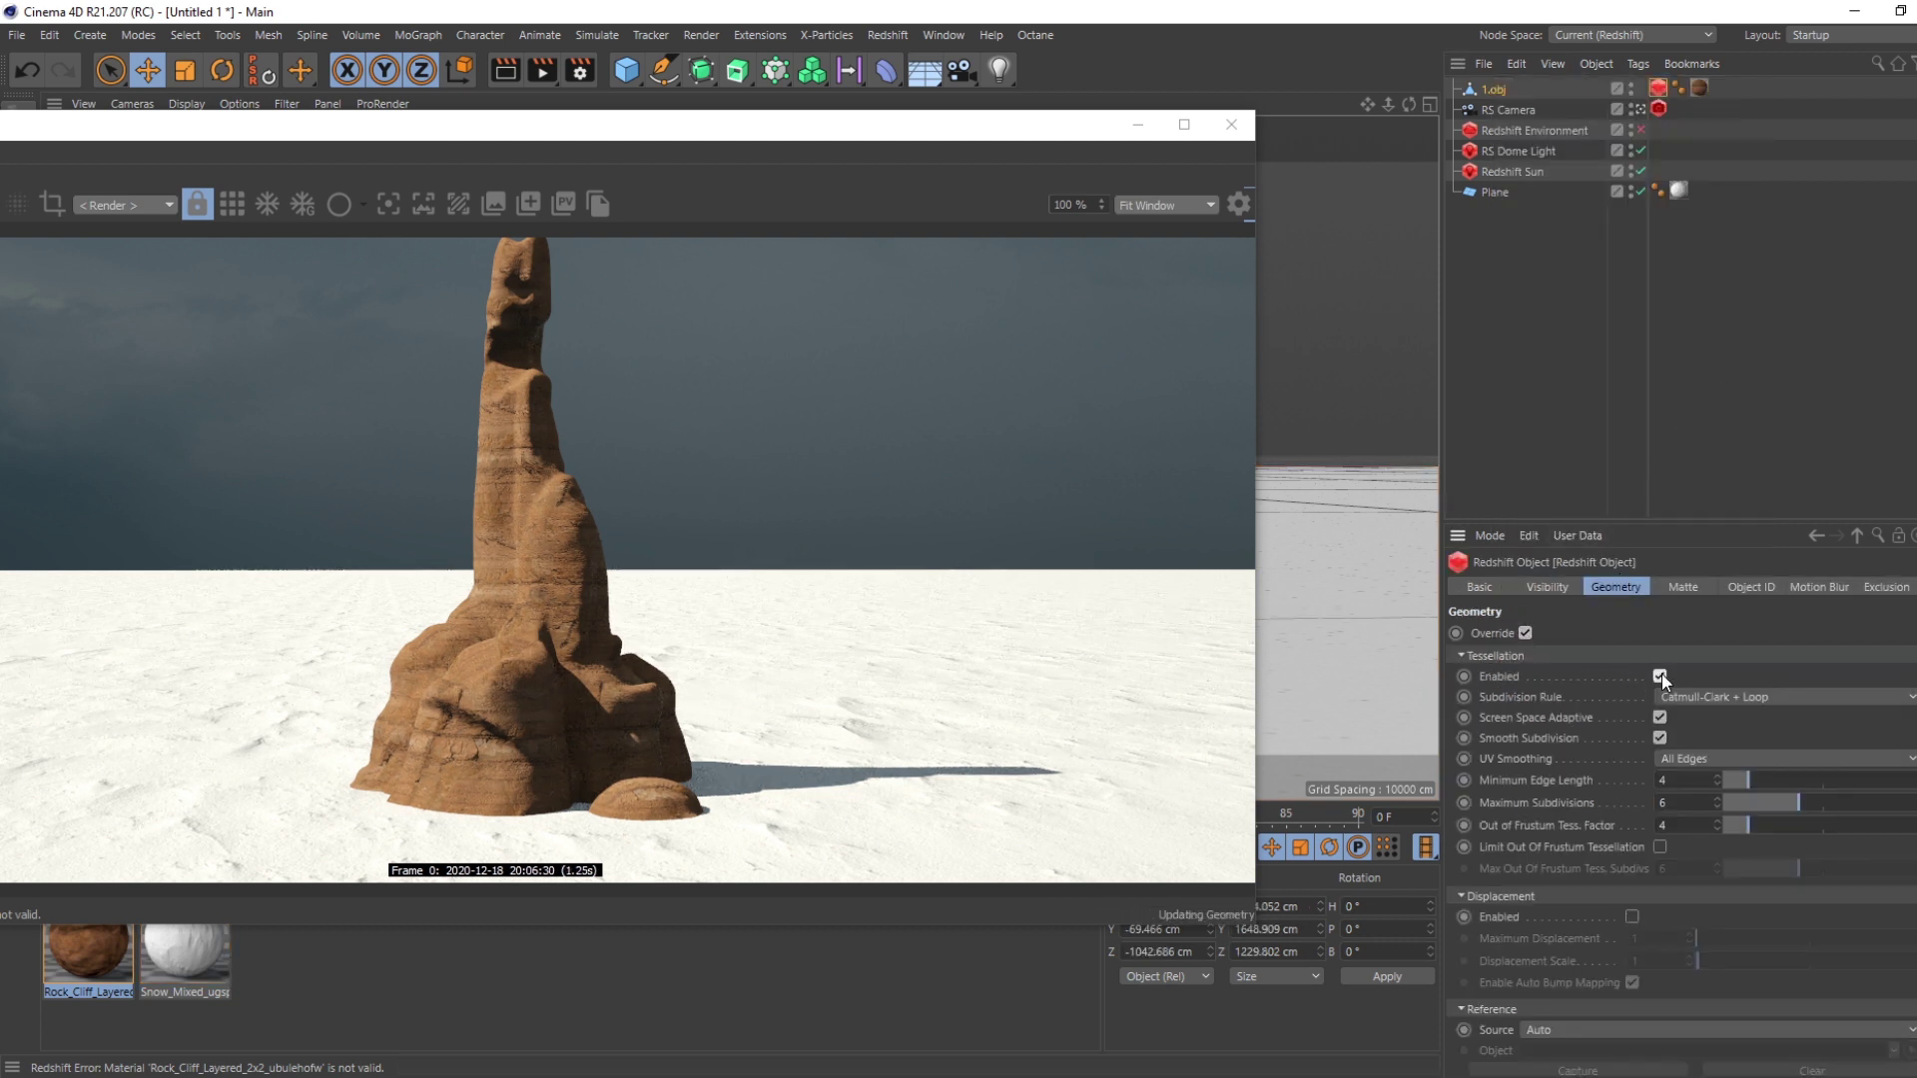
click(1631, 917)
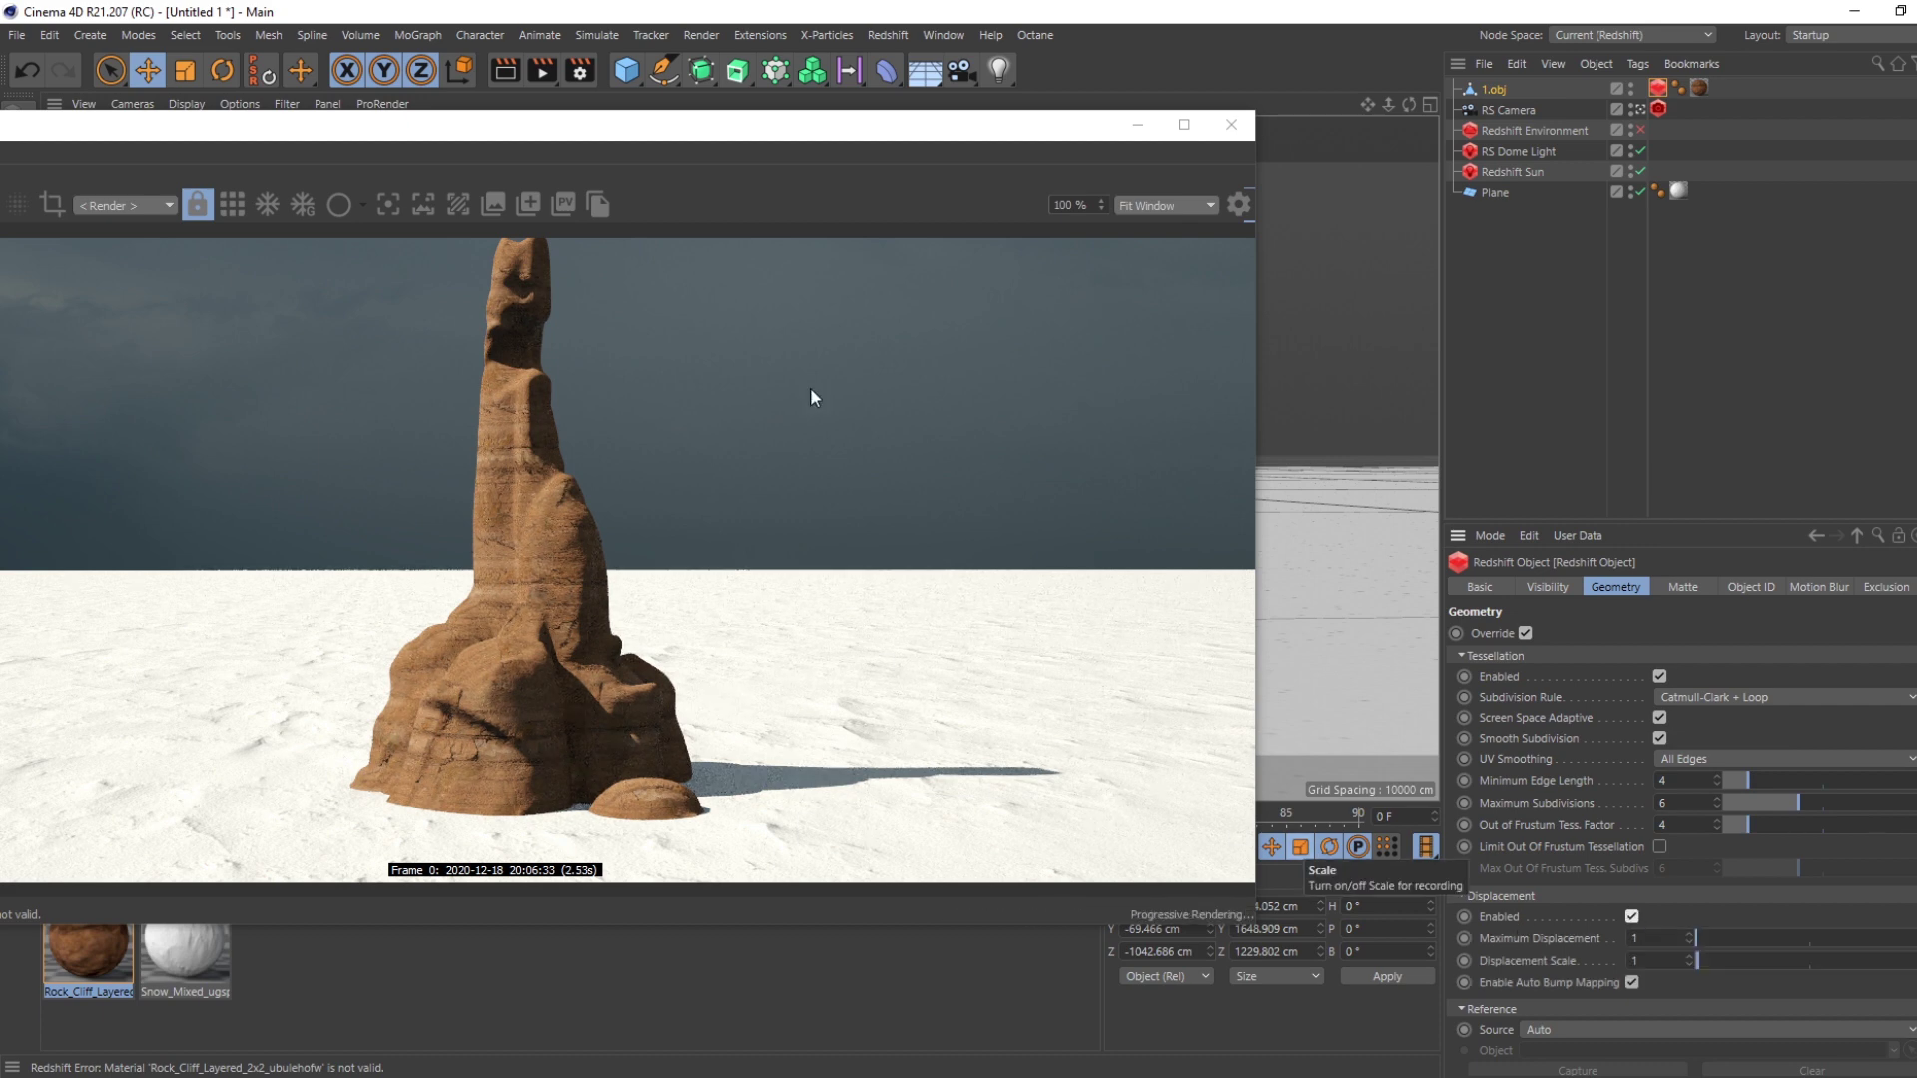
- Set the rock's maximum displacement and displacement scale both to 30
text(30)
key(Tab)
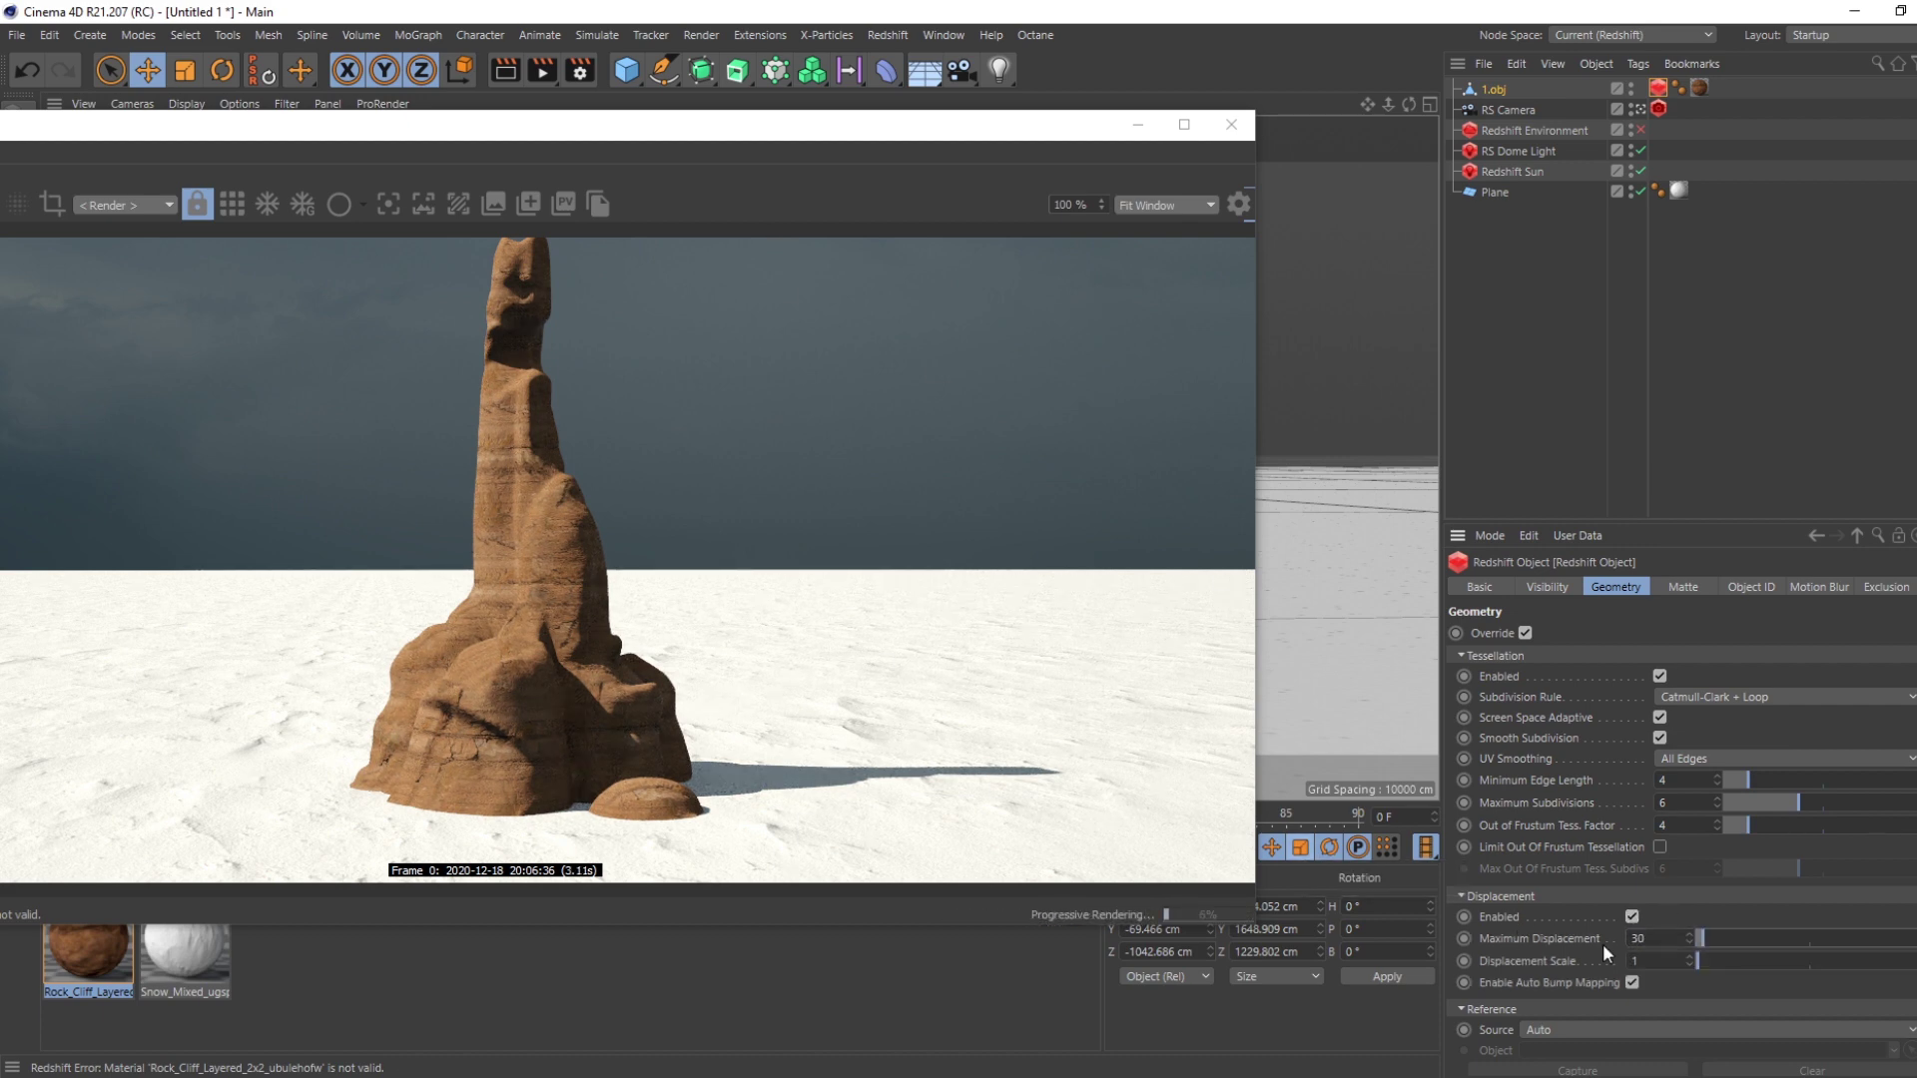
text(30)
key(Return)
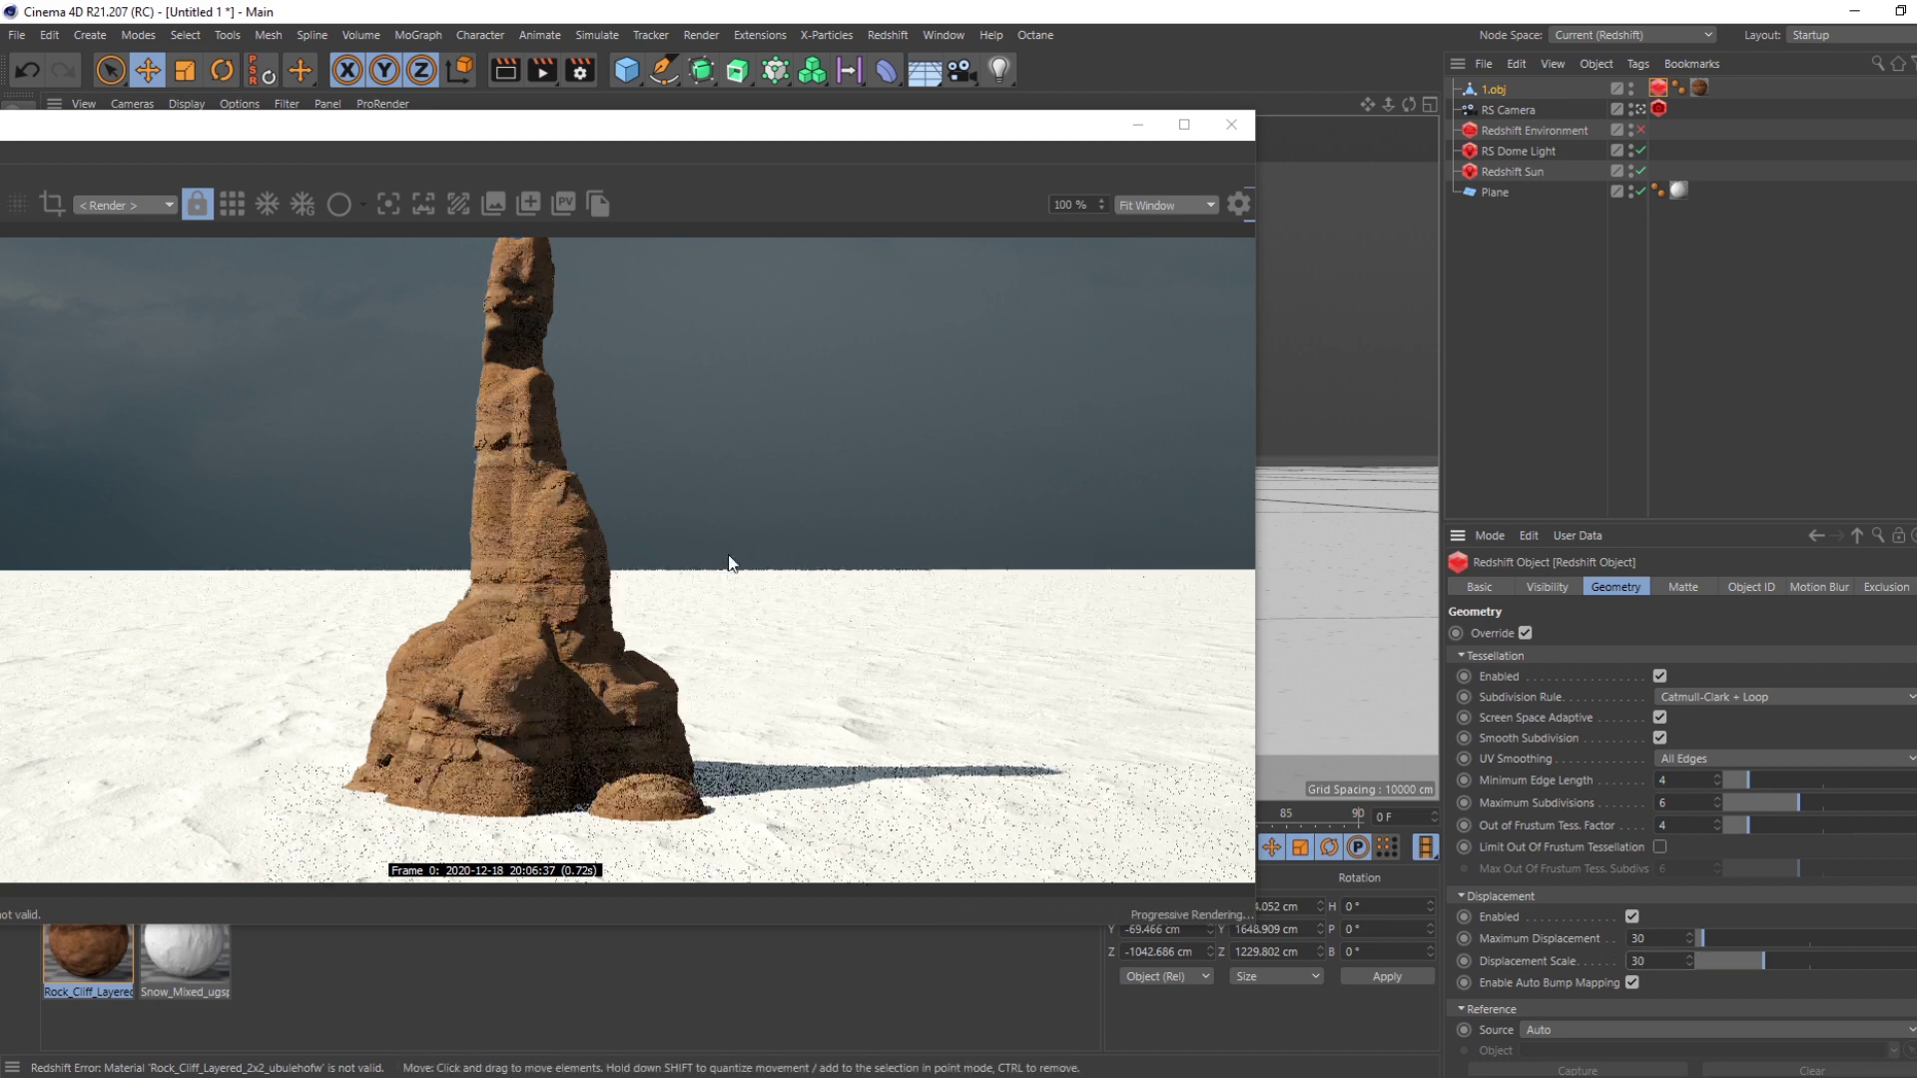
- Set the rock's maximum subdivisions to 16, freeze tessellation in the render view and check the displaced rock from another angle
drag(828, 137, 968, 146)
drag(1368, 104, 1413, 106)
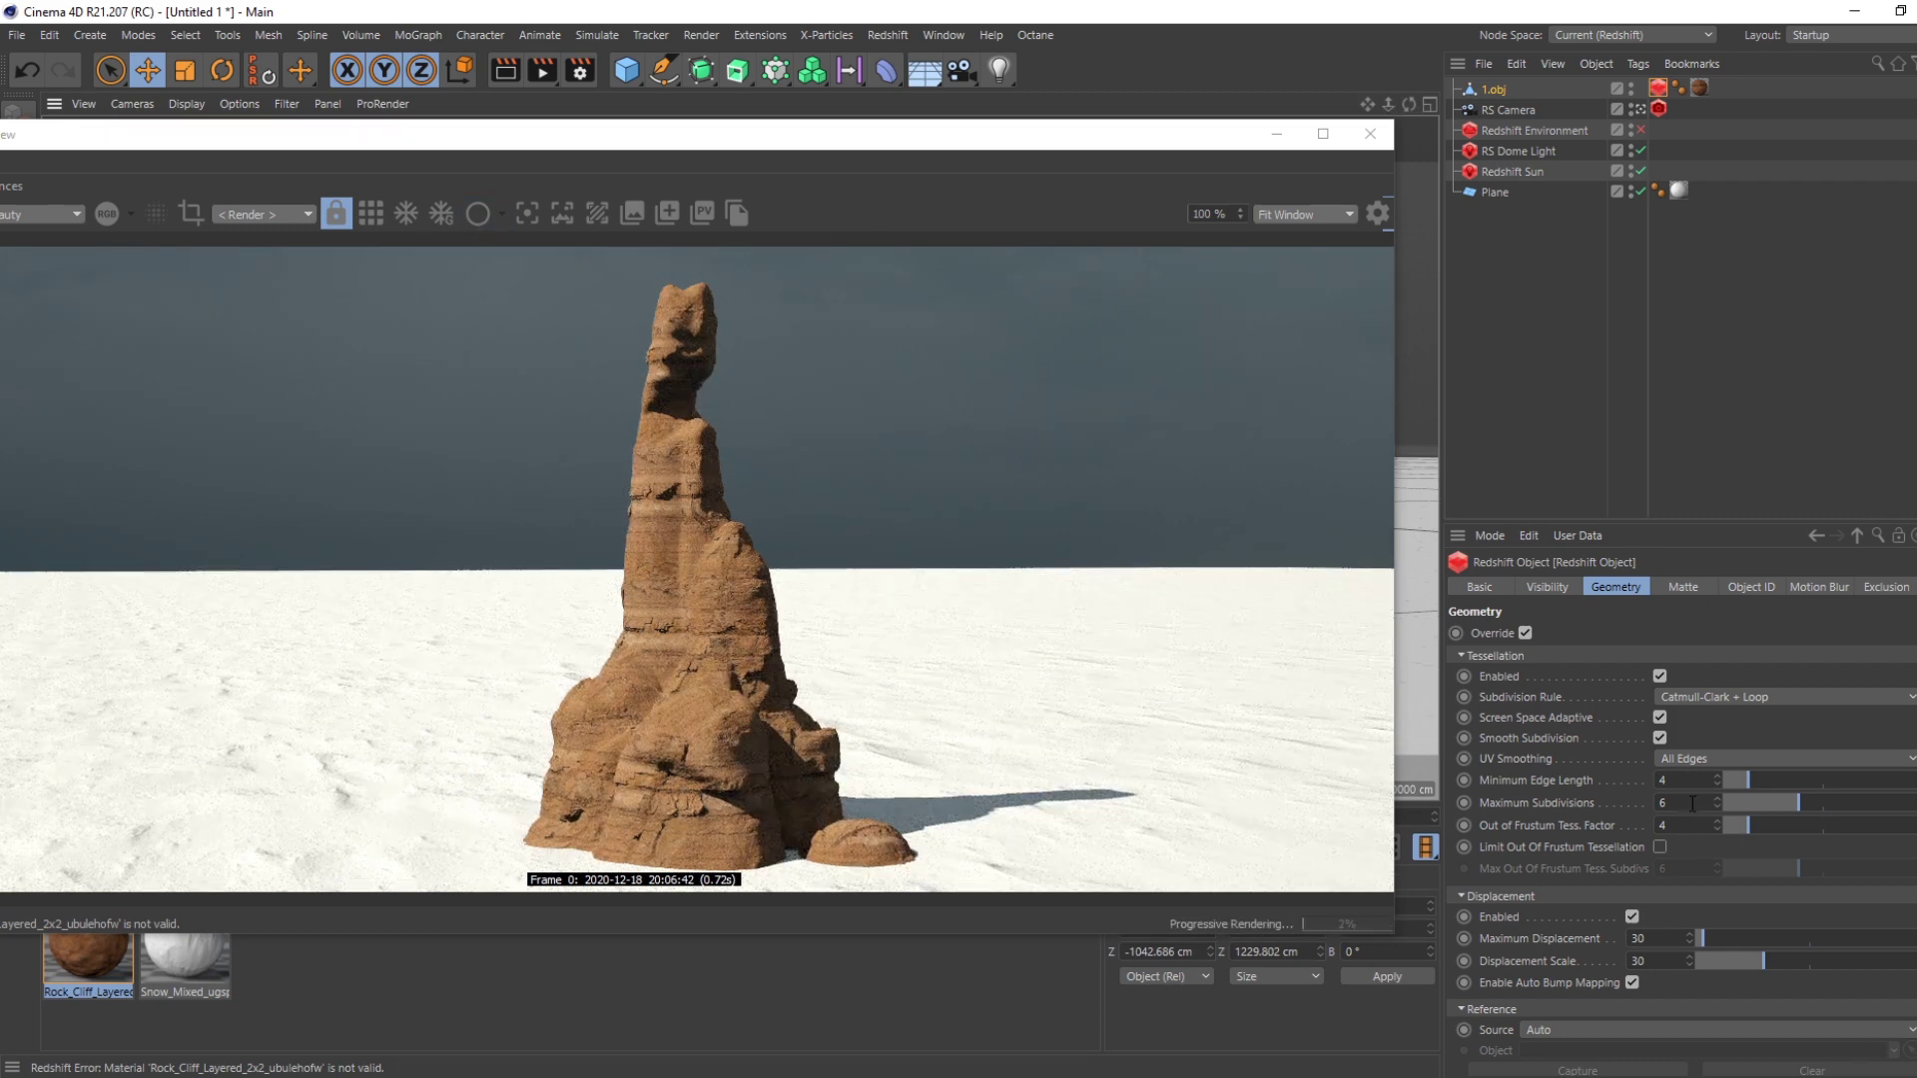
text(16)
key(Return)
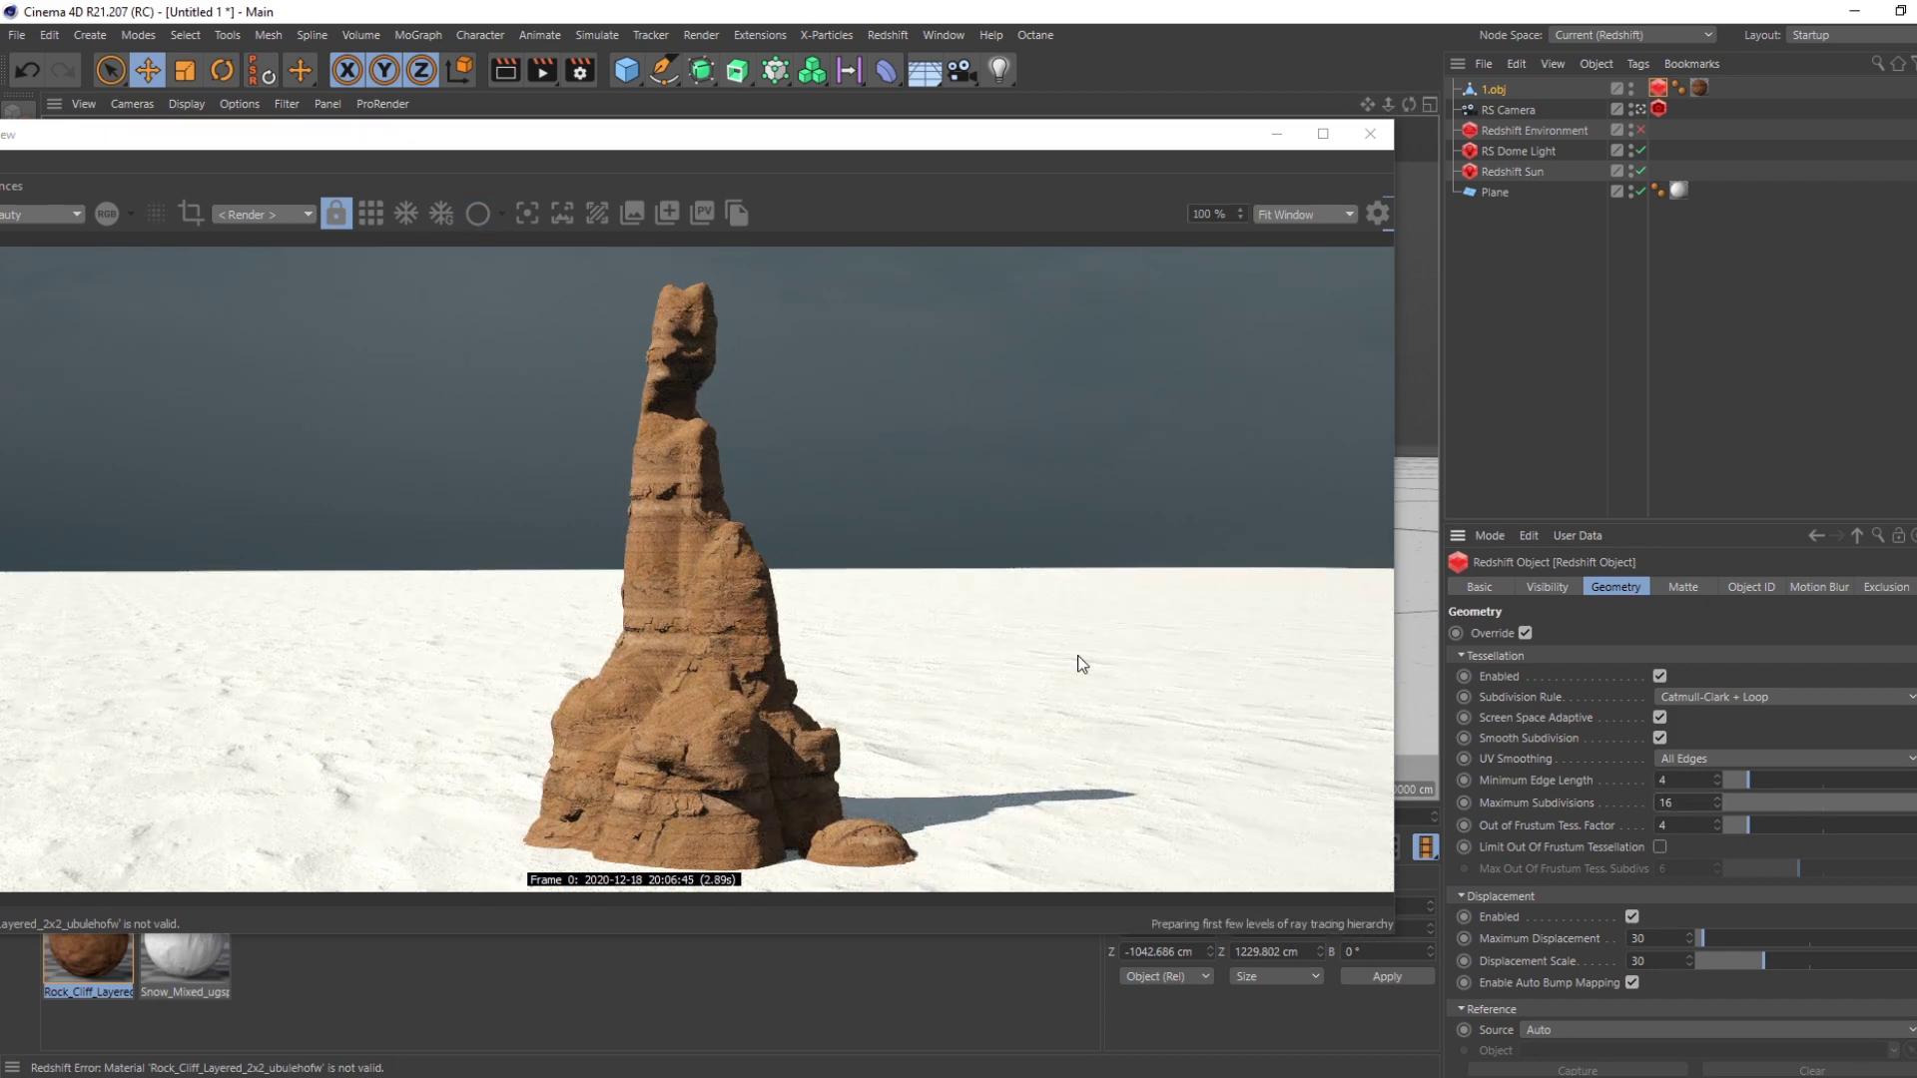
click(407, 213)
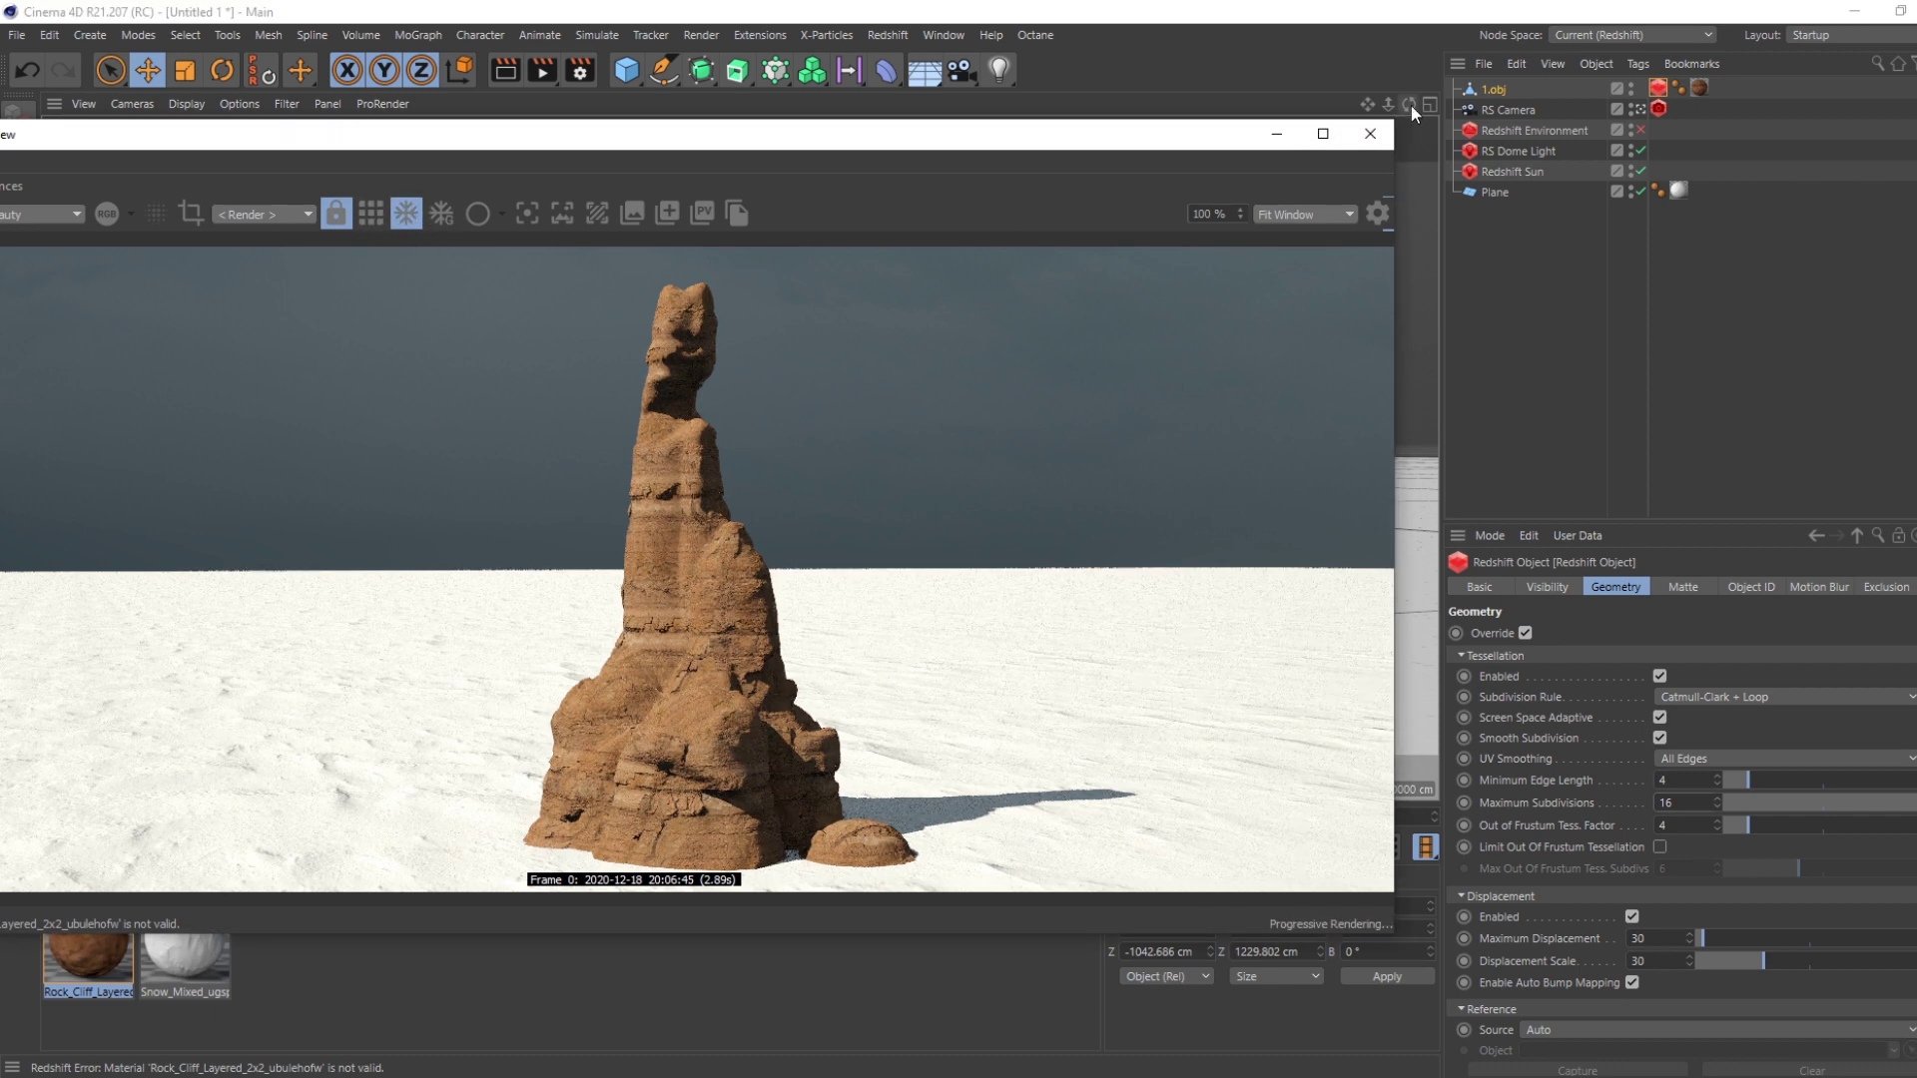
drag(1410, 101, 1459, 80)
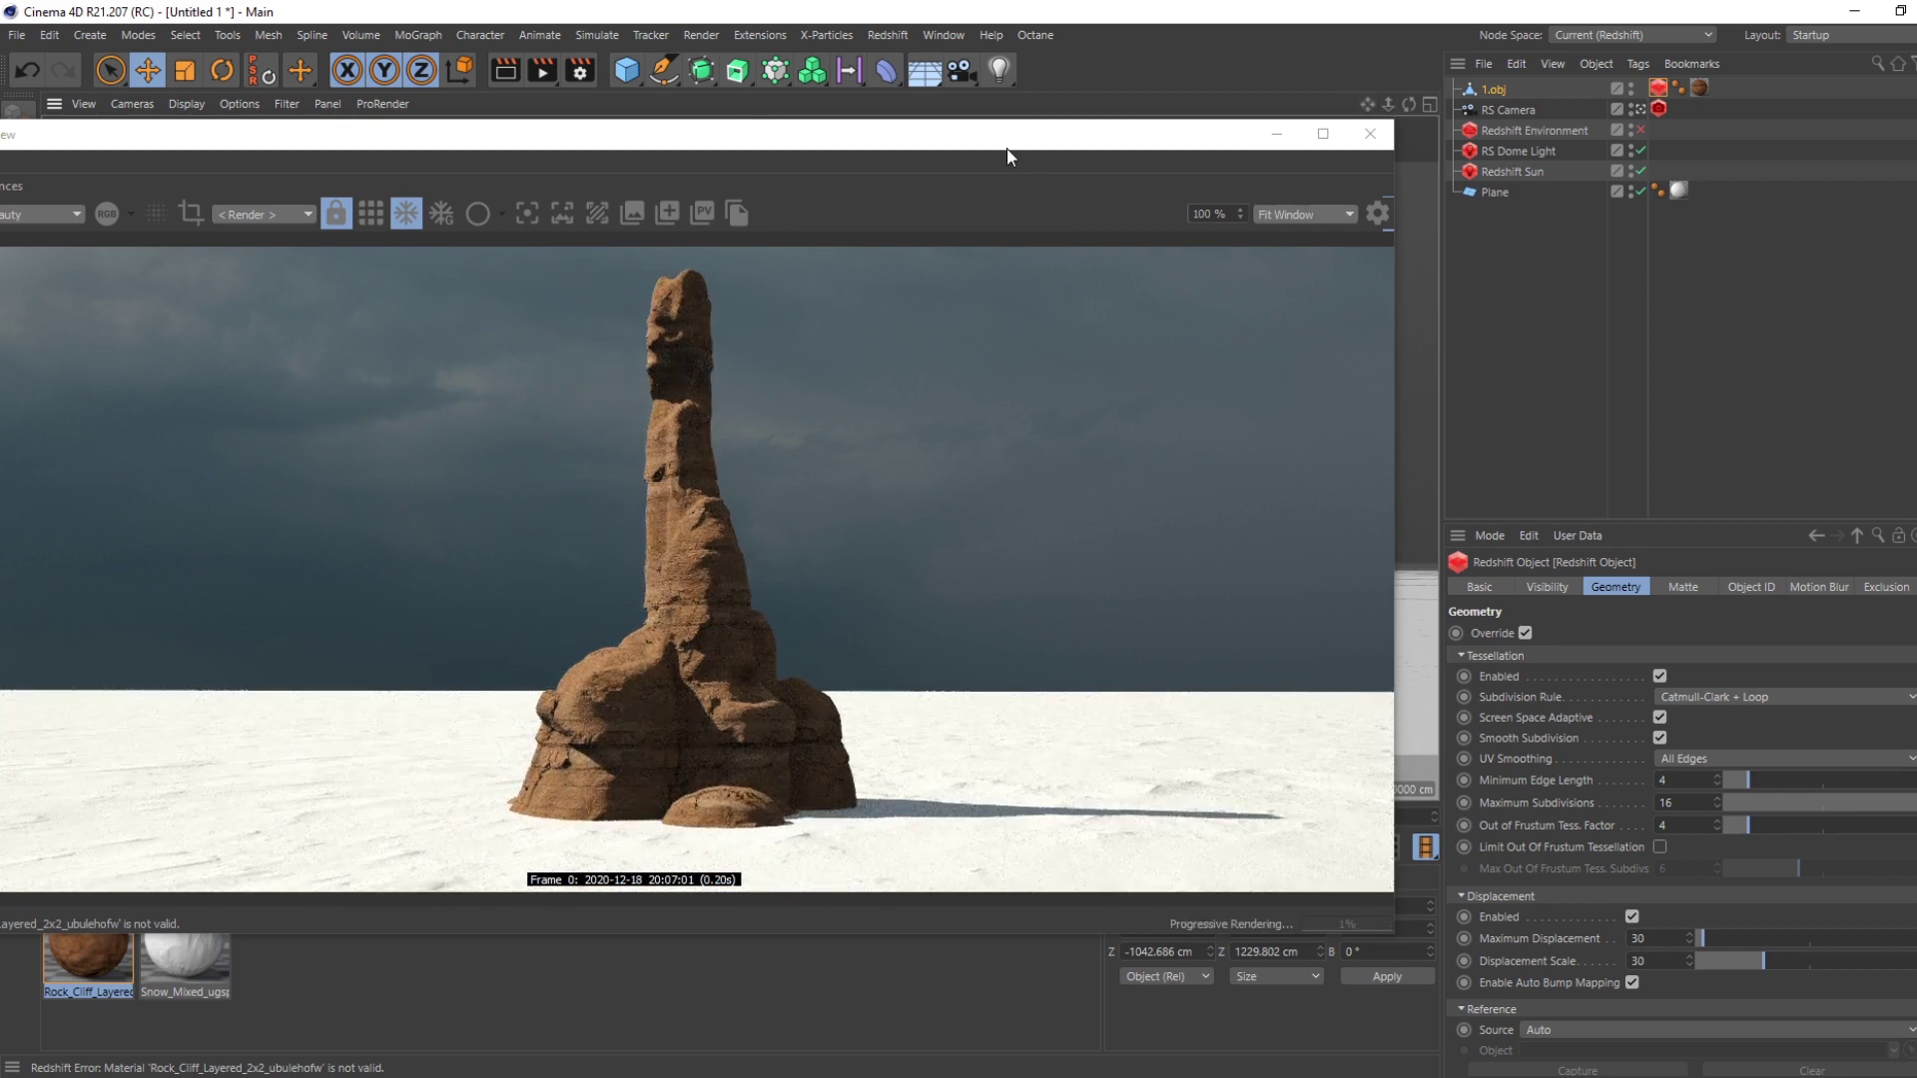
- Set the rock tessellation's minimum edge length to 2 and check it from another camera angle
drag(1008, 147, 1124, 138)
click(1665, 780)
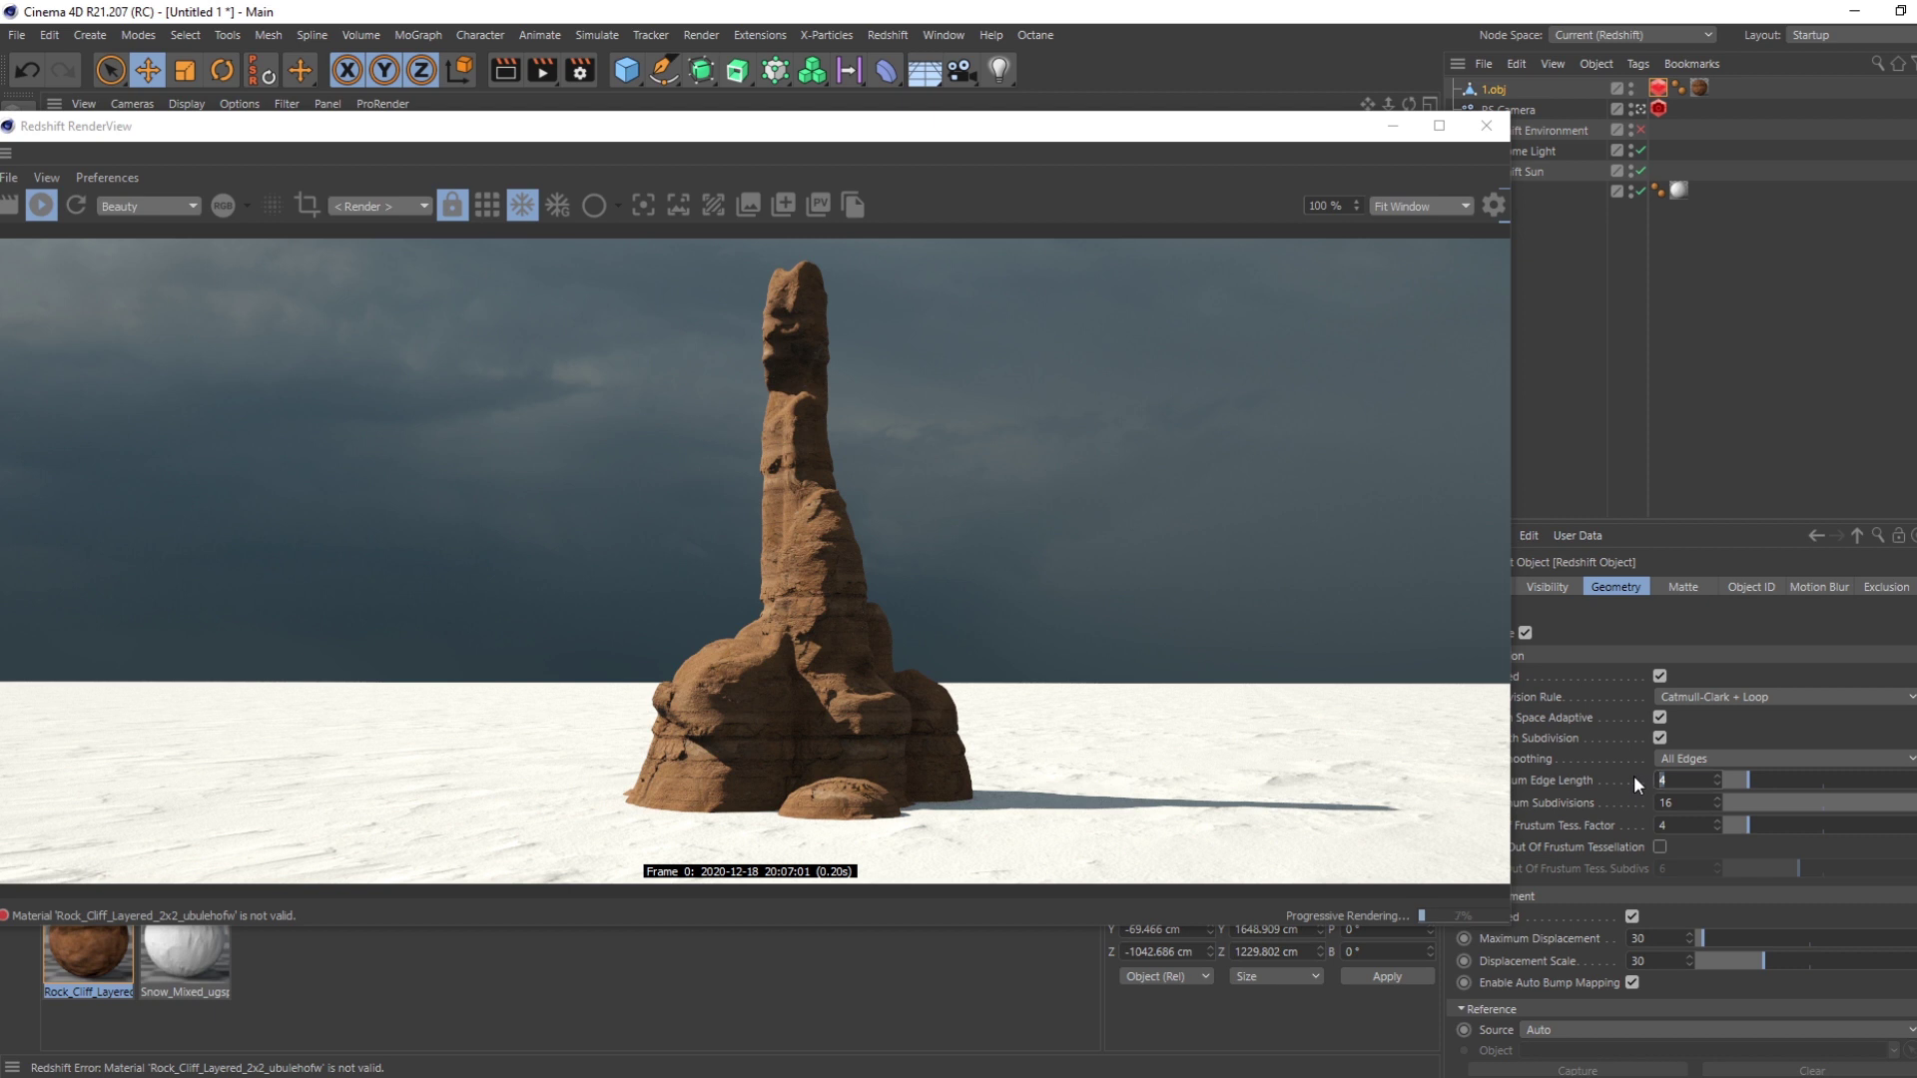
text(2)
key(Return)
drag(1408, 104, 1440, 94)
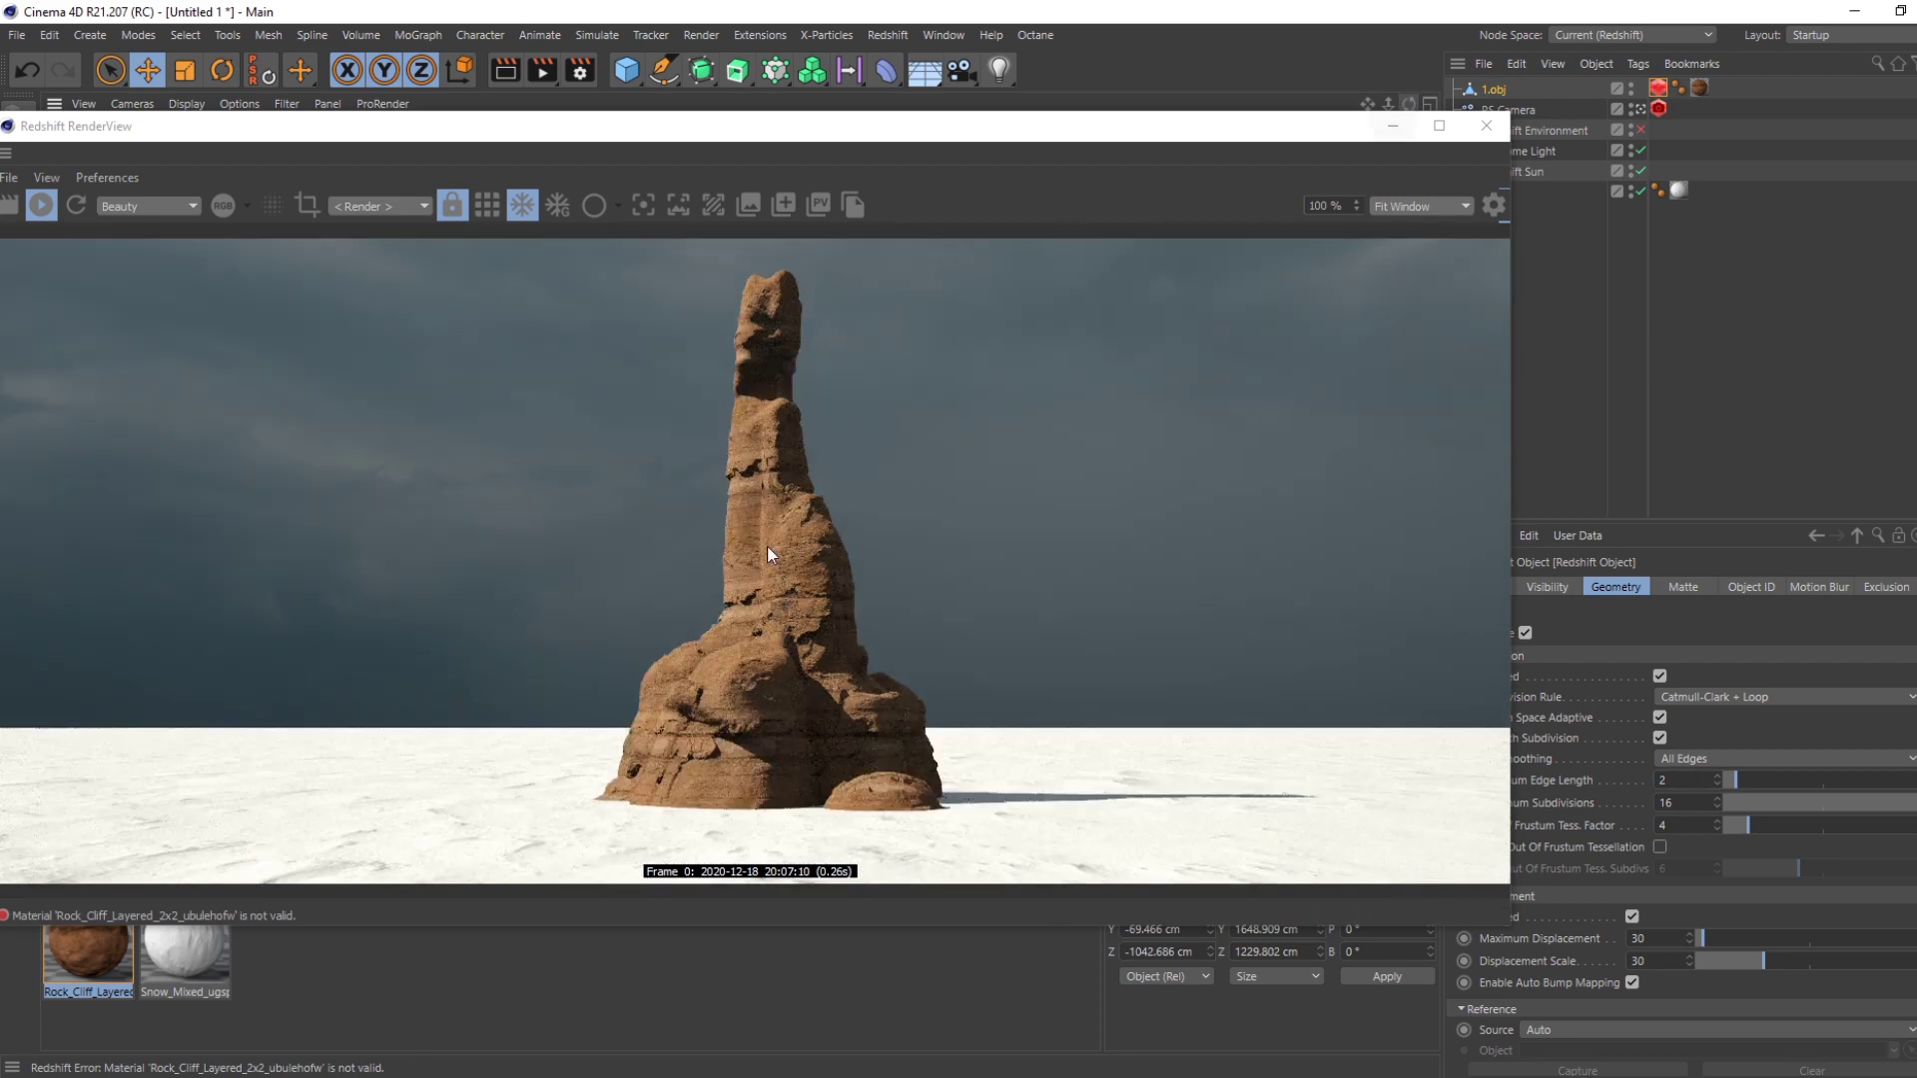
- Reopen the rock cliff material's shader graph, add a Material Blender node and make room for it before the Output node
double_click(88, 953)
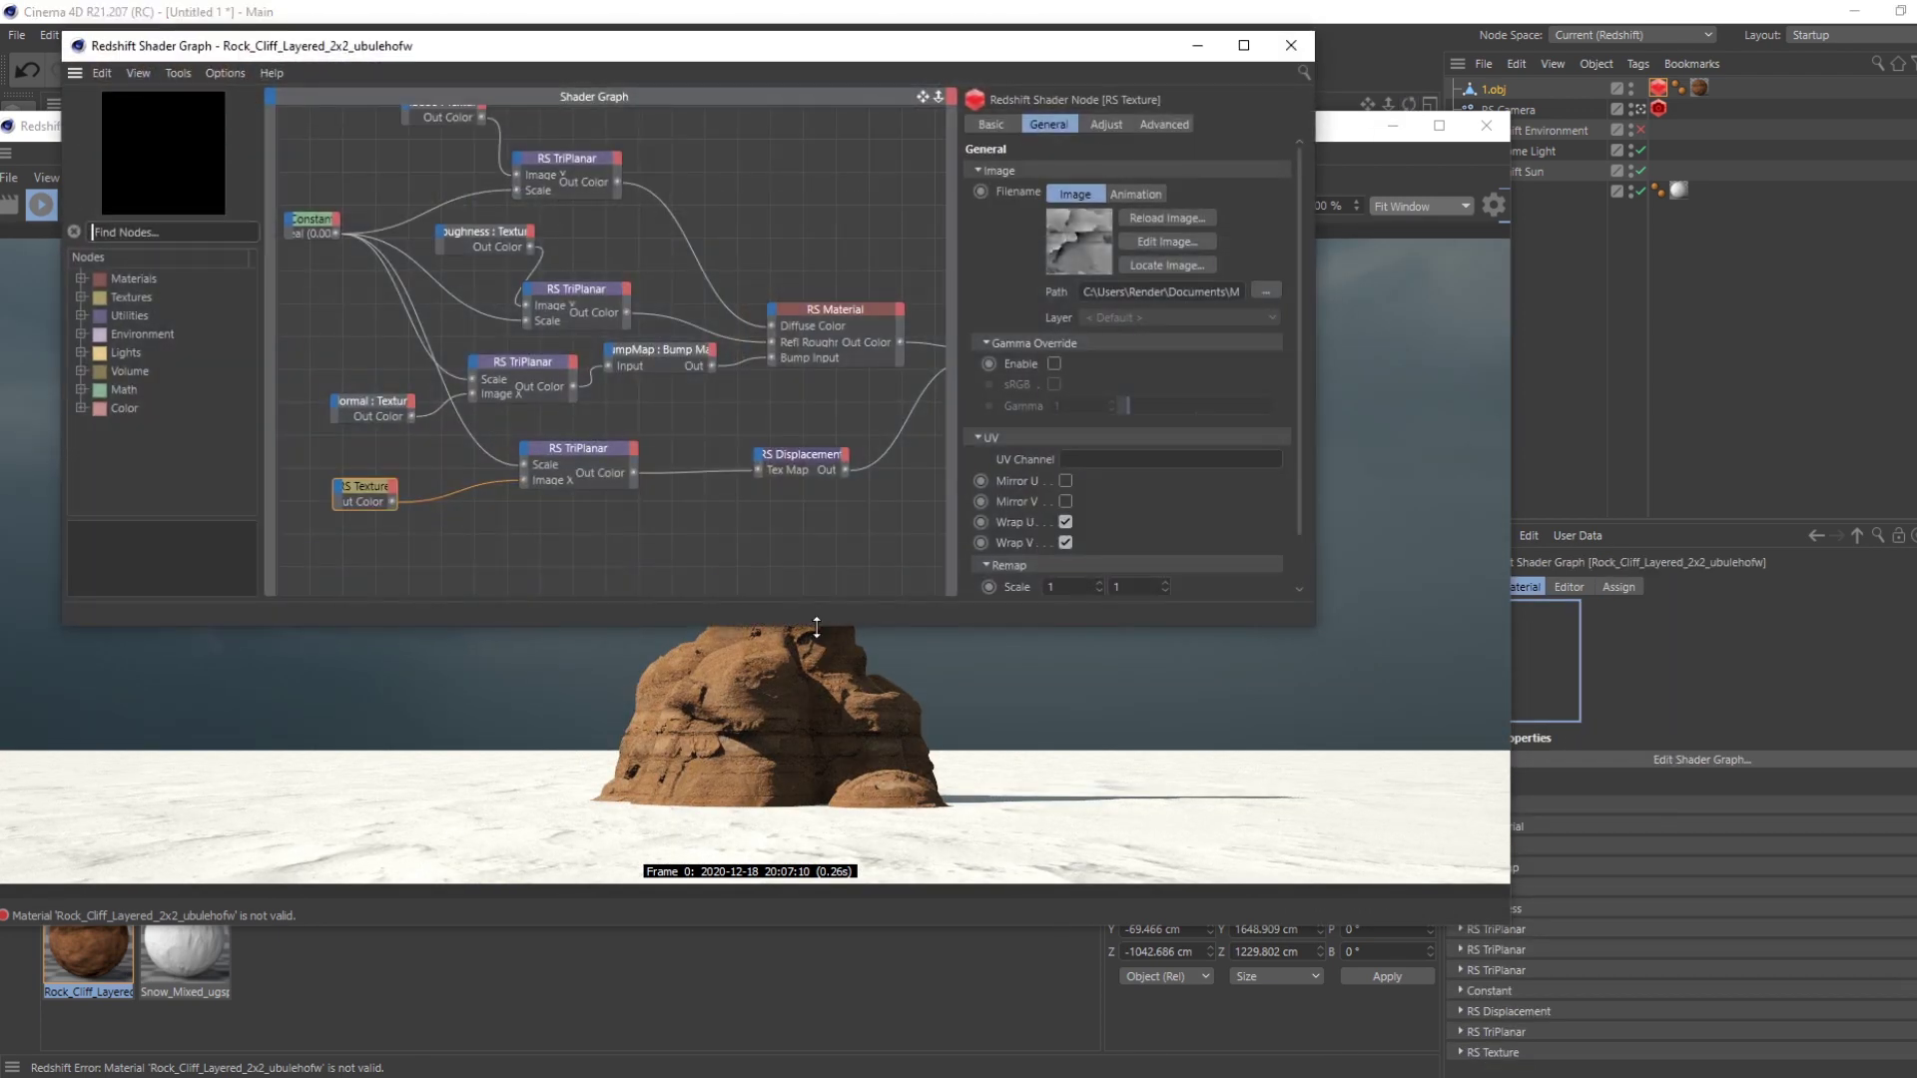
click(224, 234)
text(blend)
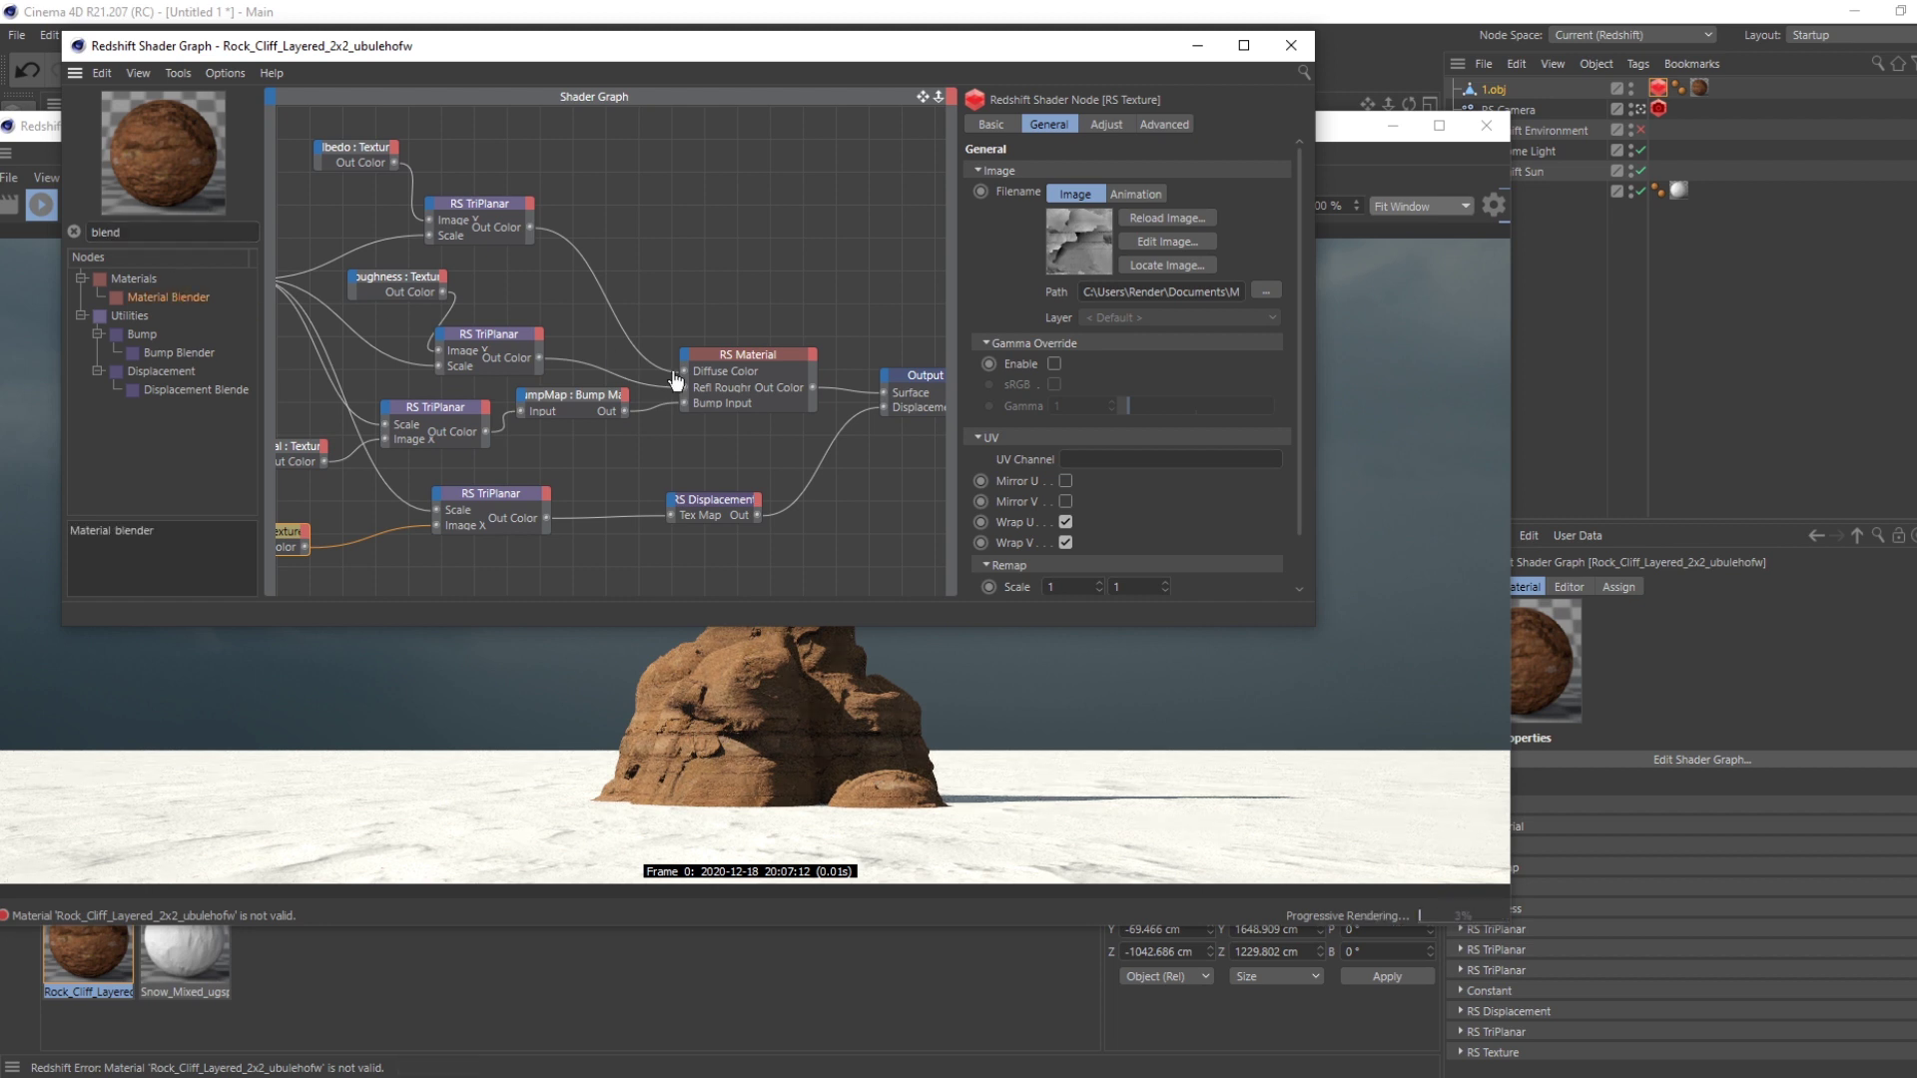
drag(675, 381, 804, 433)
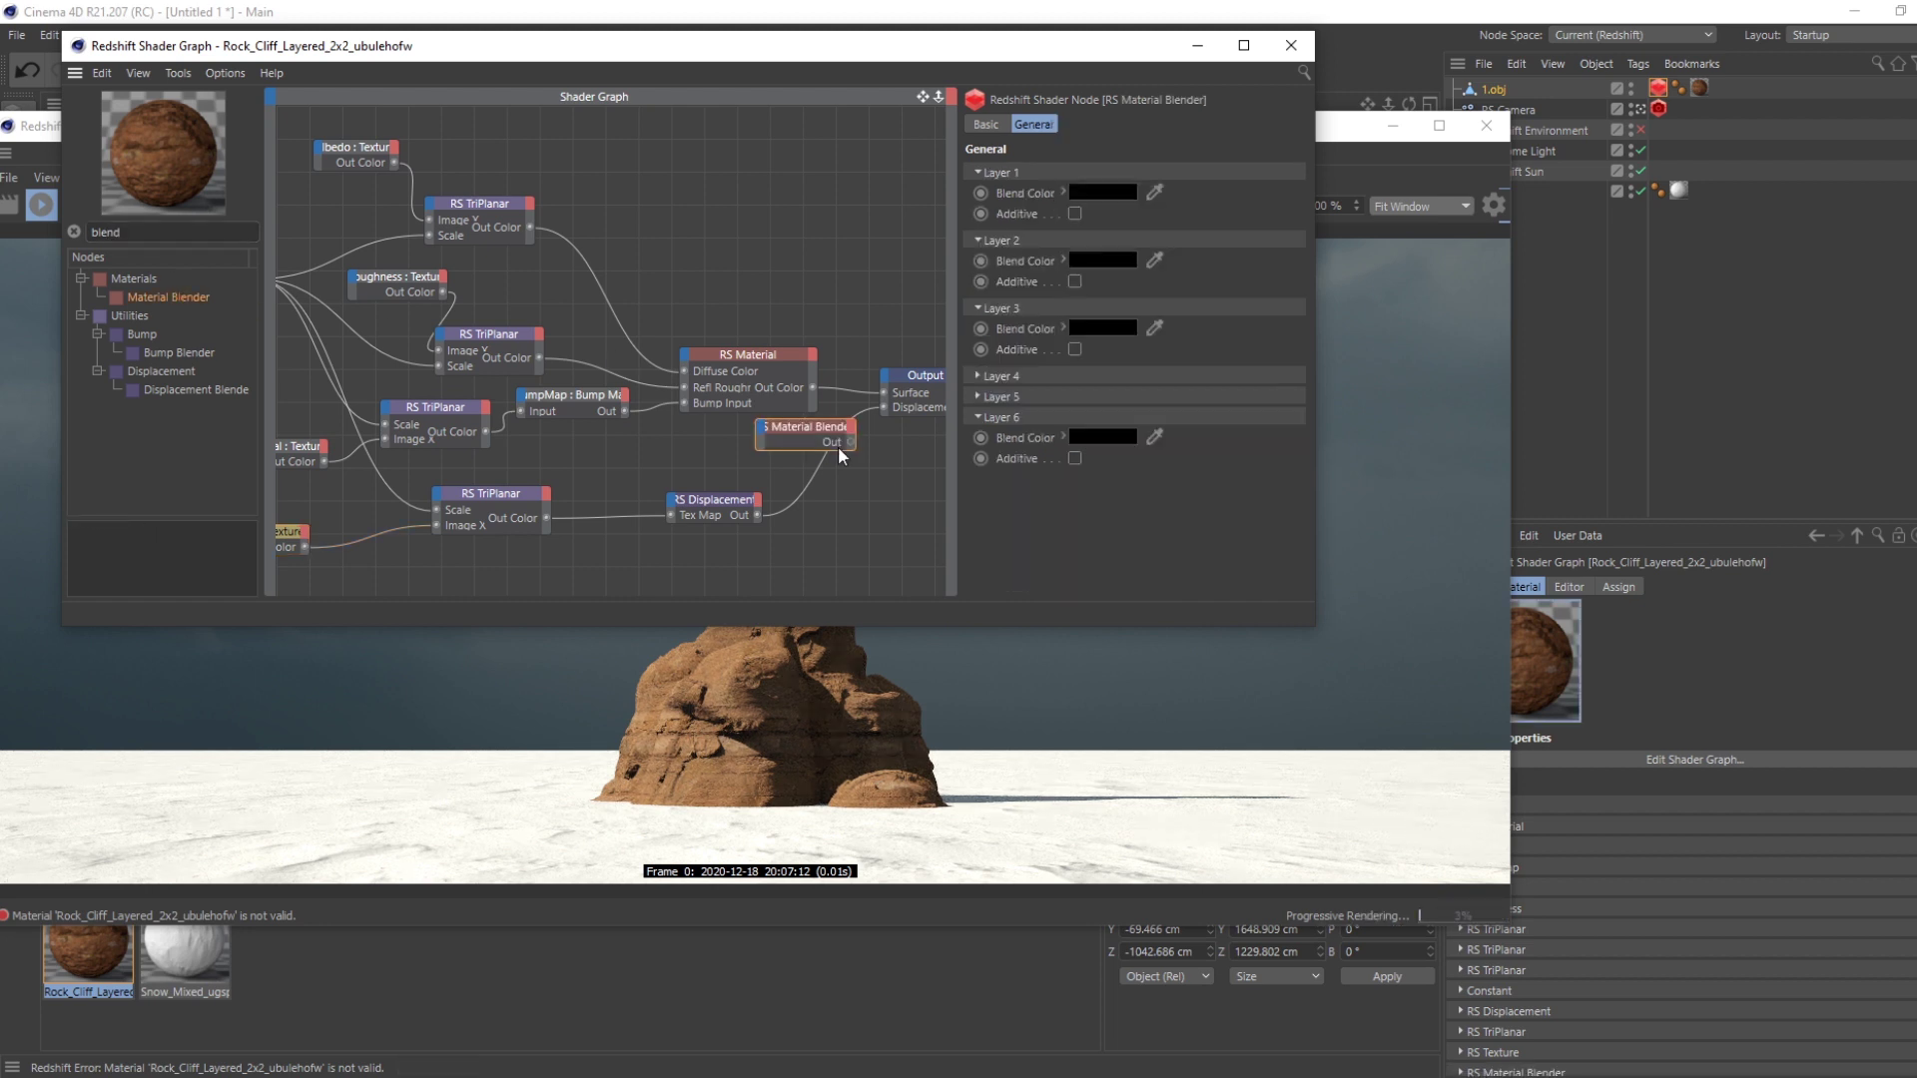
middle_drag(836, 446, 619, 497)
drag(736, 427, 824, 479)
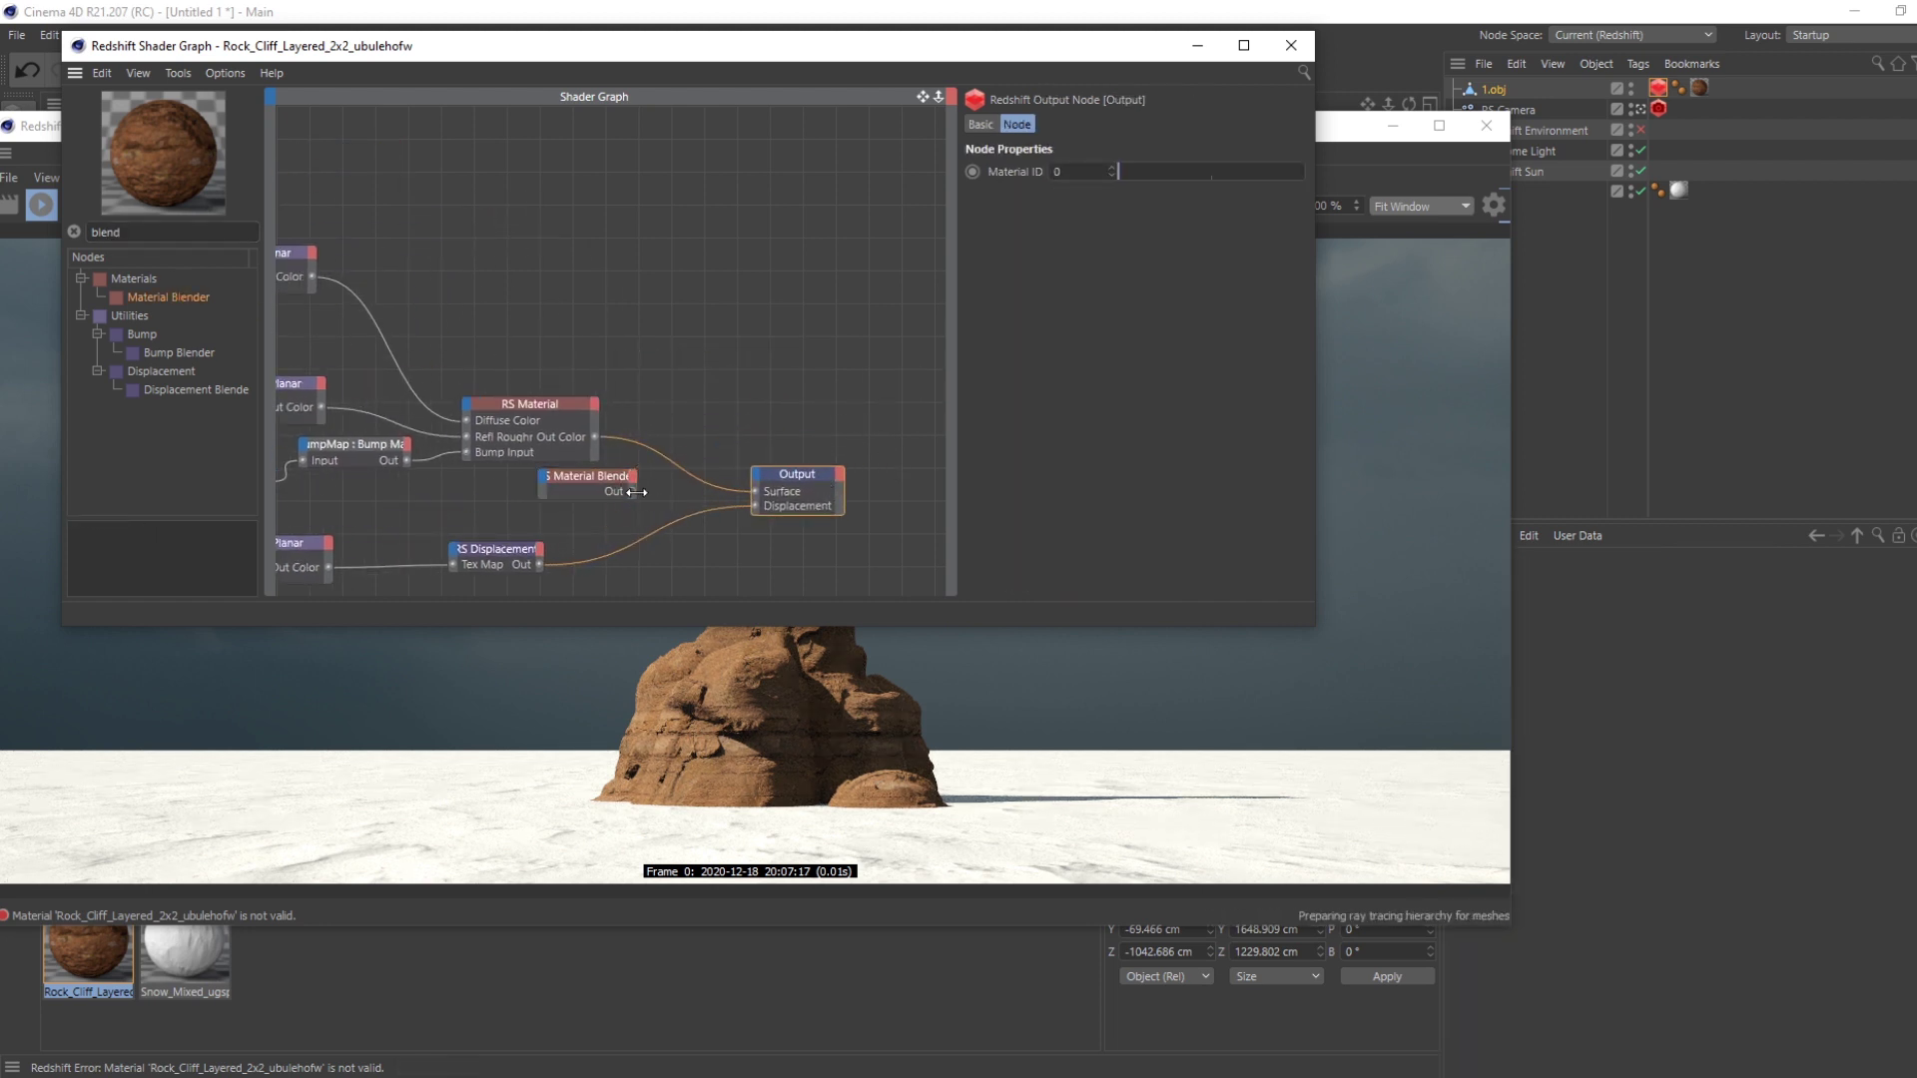
click(627, 489)
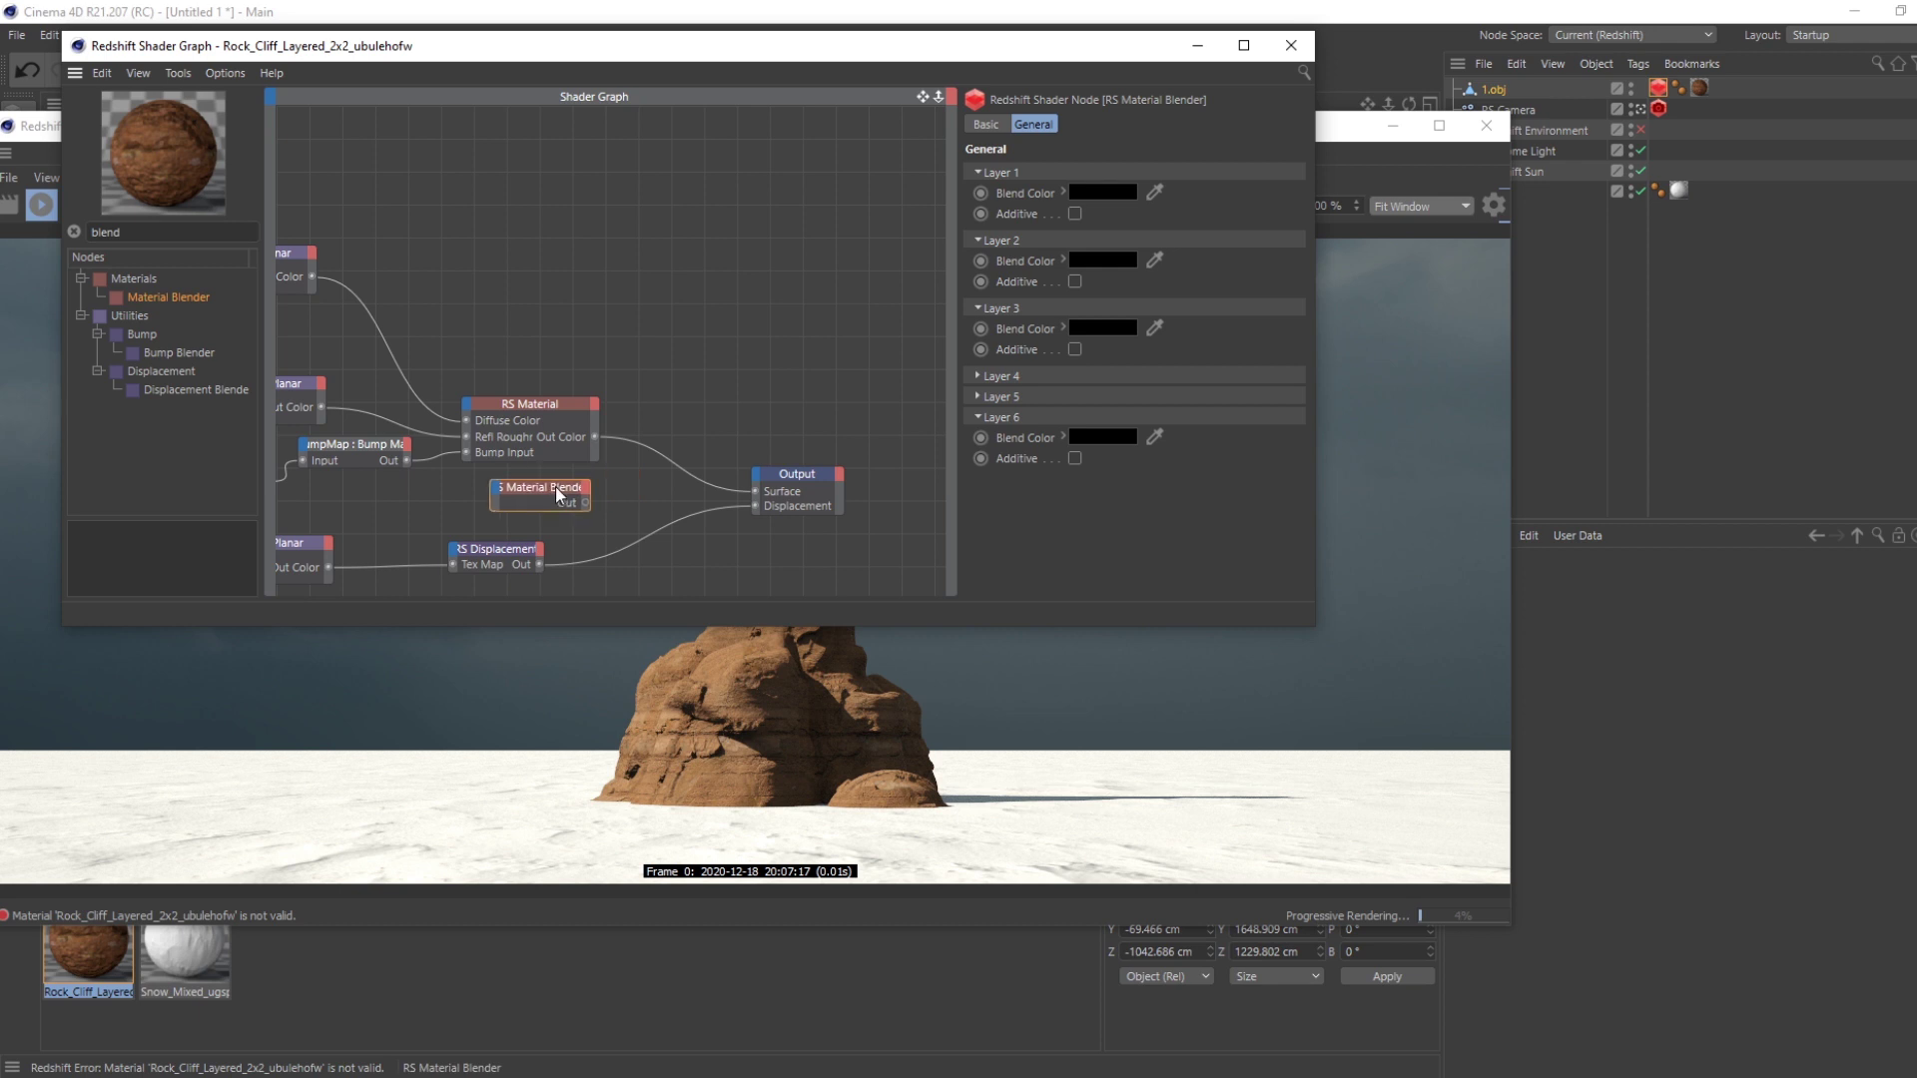
- Connect the RS Material to the Material Blender's Base Color and the blender's output to the Output node's Surface
drag(712, 418, 722, 404)
drag(595, 436, 660, 401)
mouse_move(685, 412)
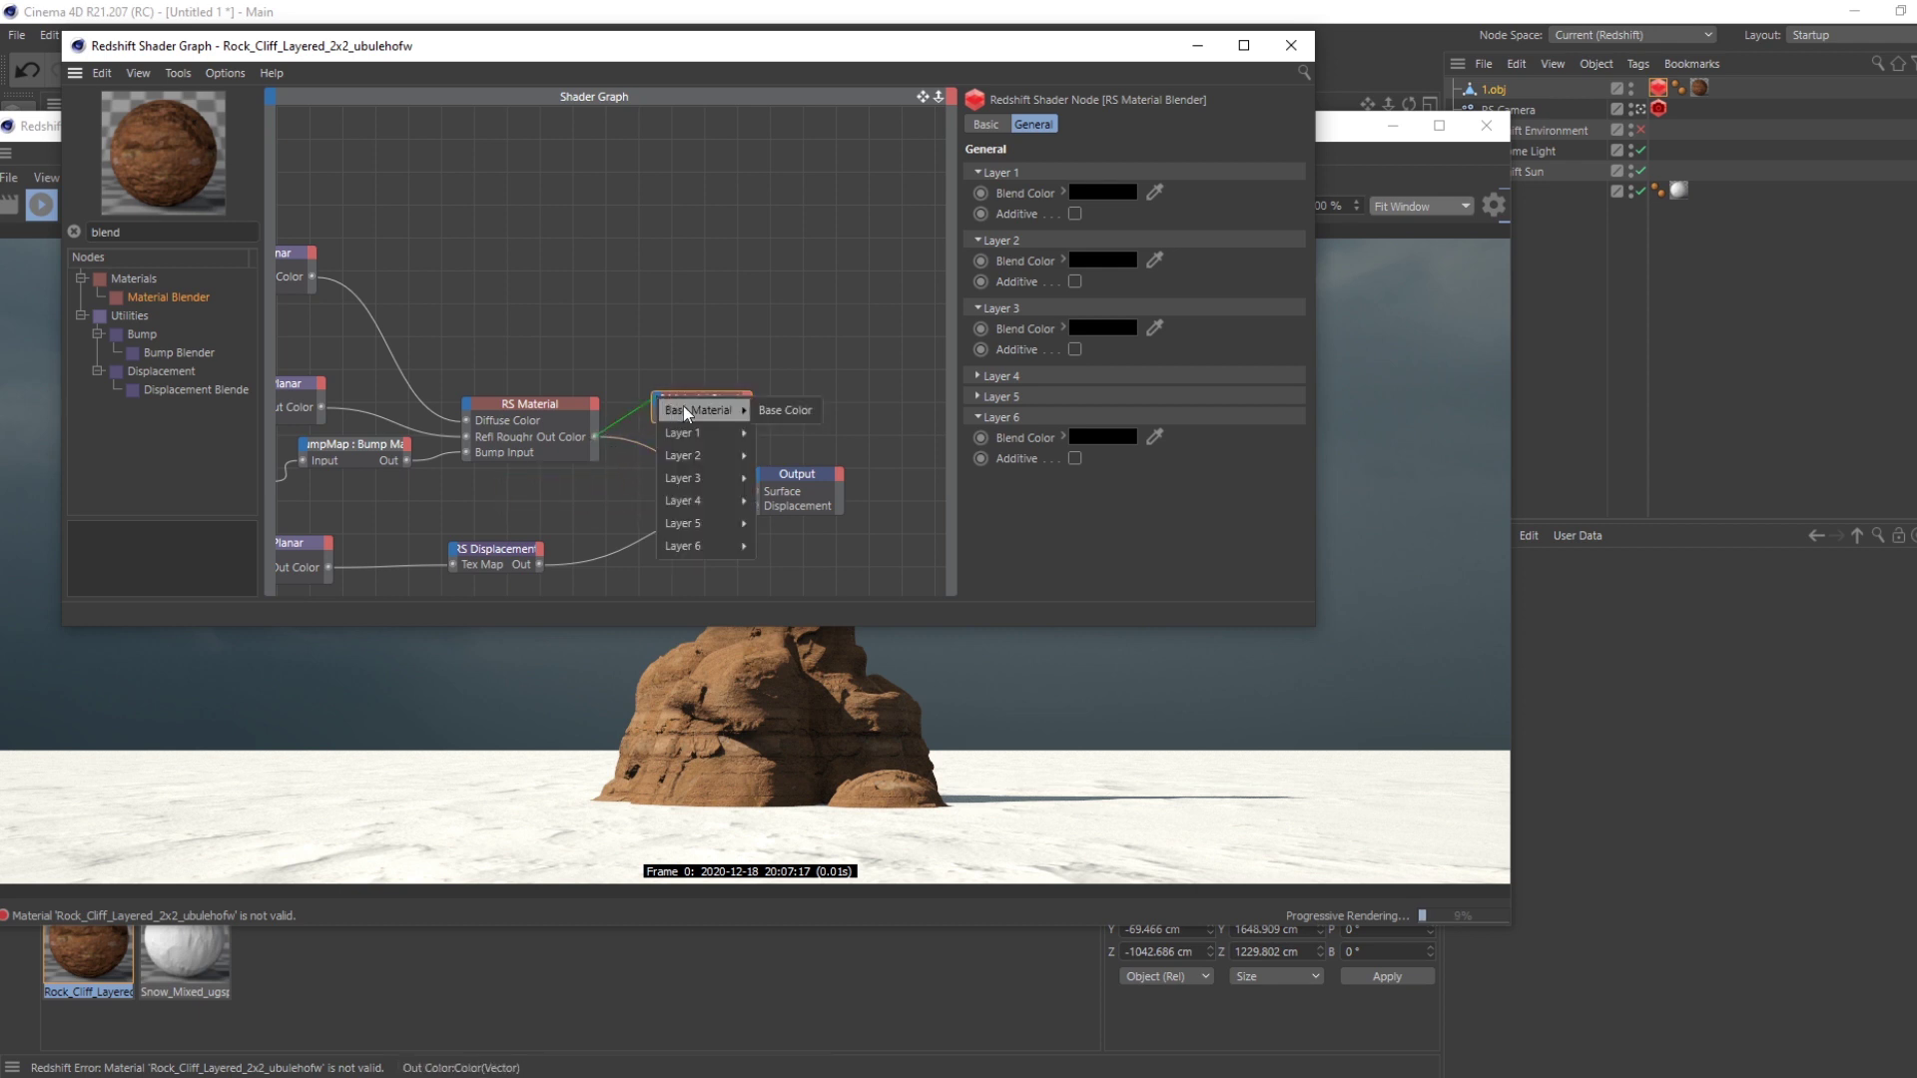
click(758, 410)
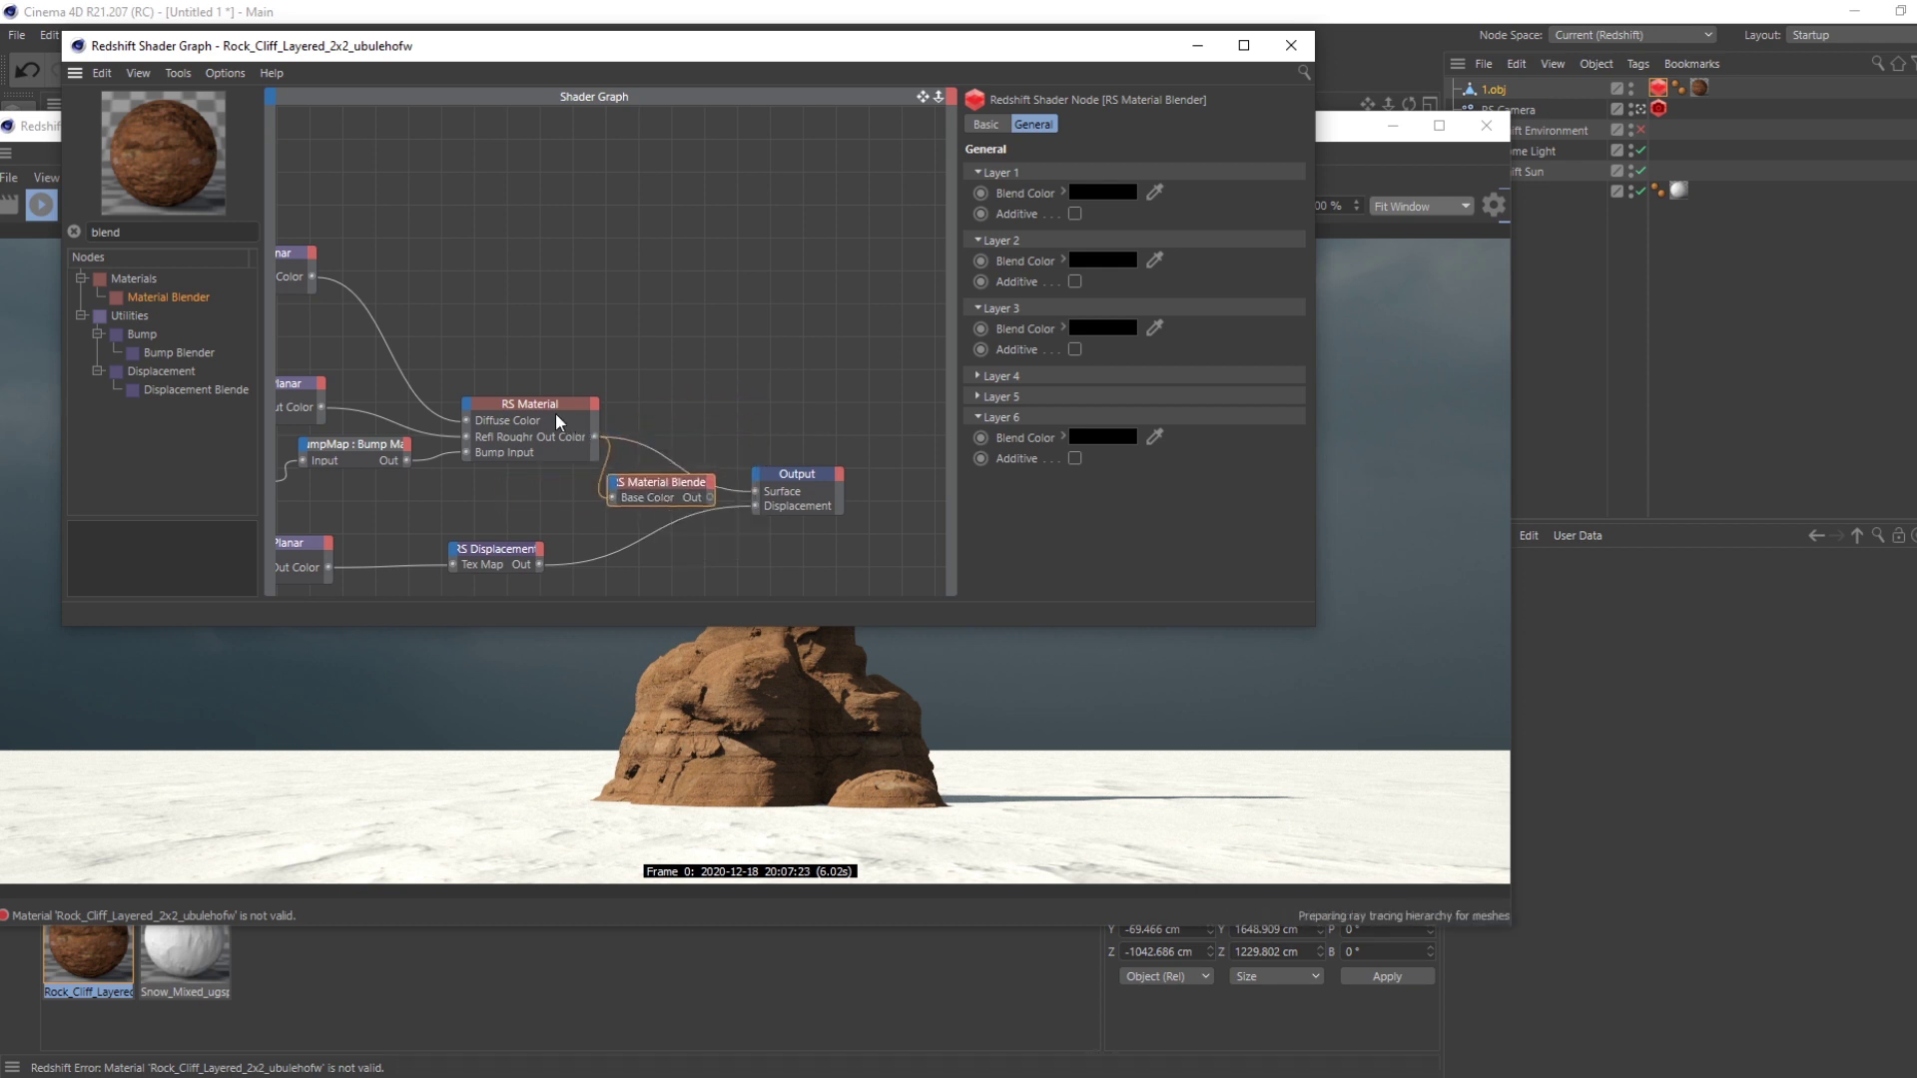
drag(556, 411, 533, 395)
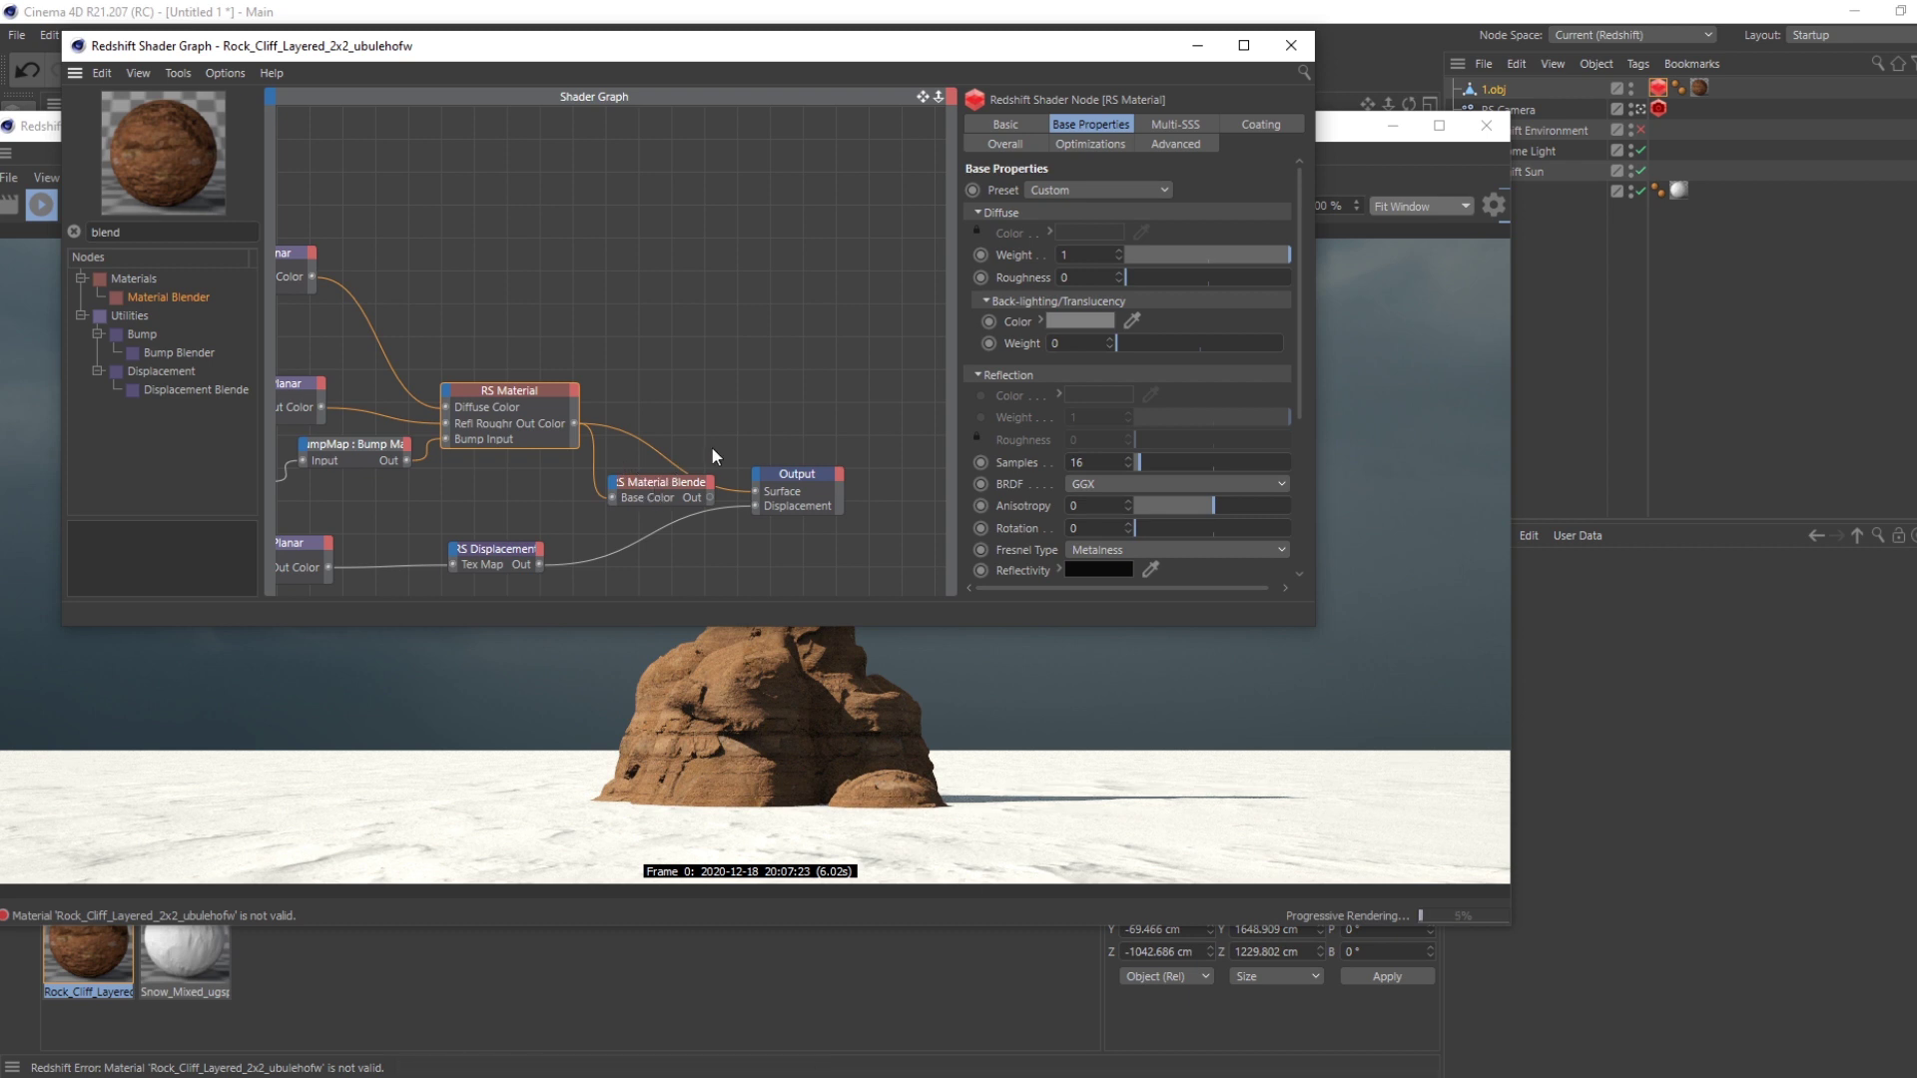
middle_drag(715, 457, 715, 402)
mouse_move(797, 421)
mouse_down()
mouse_move(842, 411)
mouse_move(804, 431)
mouse_up()
click(667, 427)
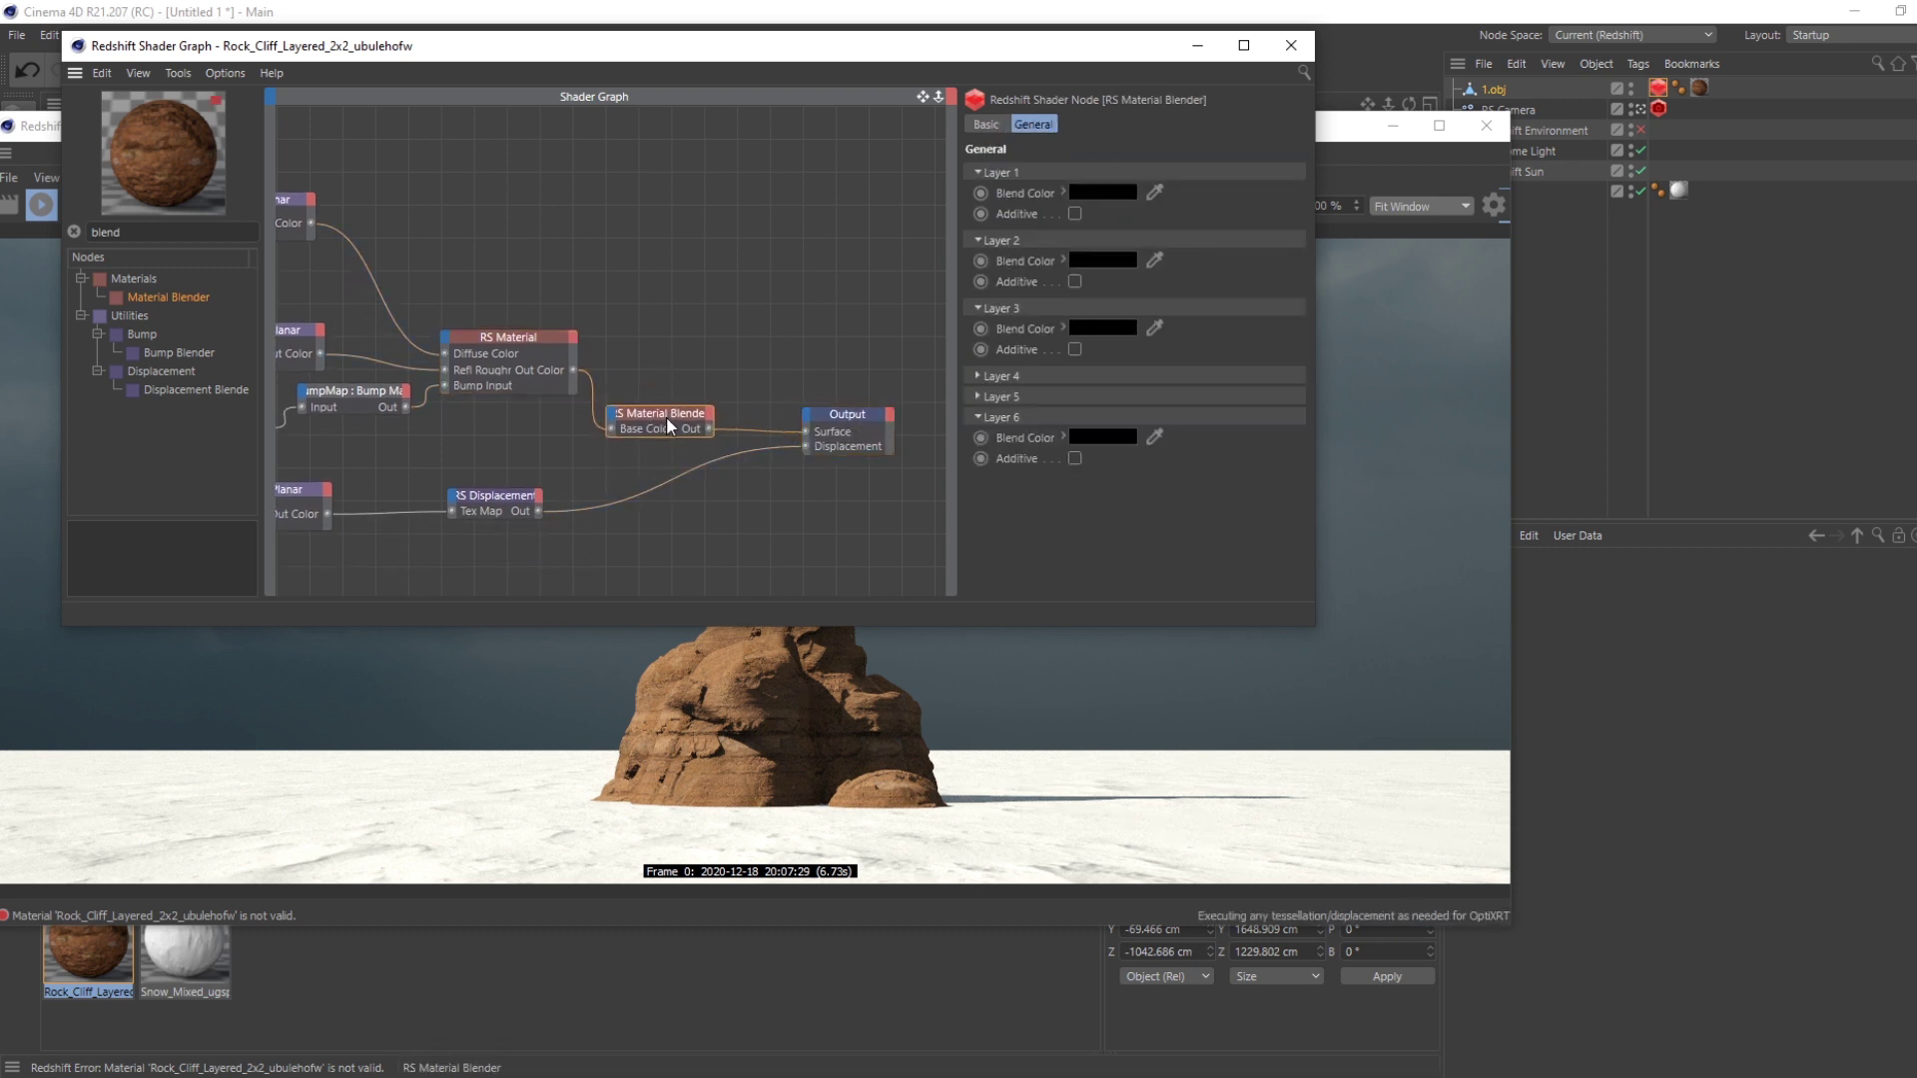
- Examine the displaced rock in the maximized render view, then restore the window's size
drag(879, 46, 1078, 257)
double_click(1082, 126)
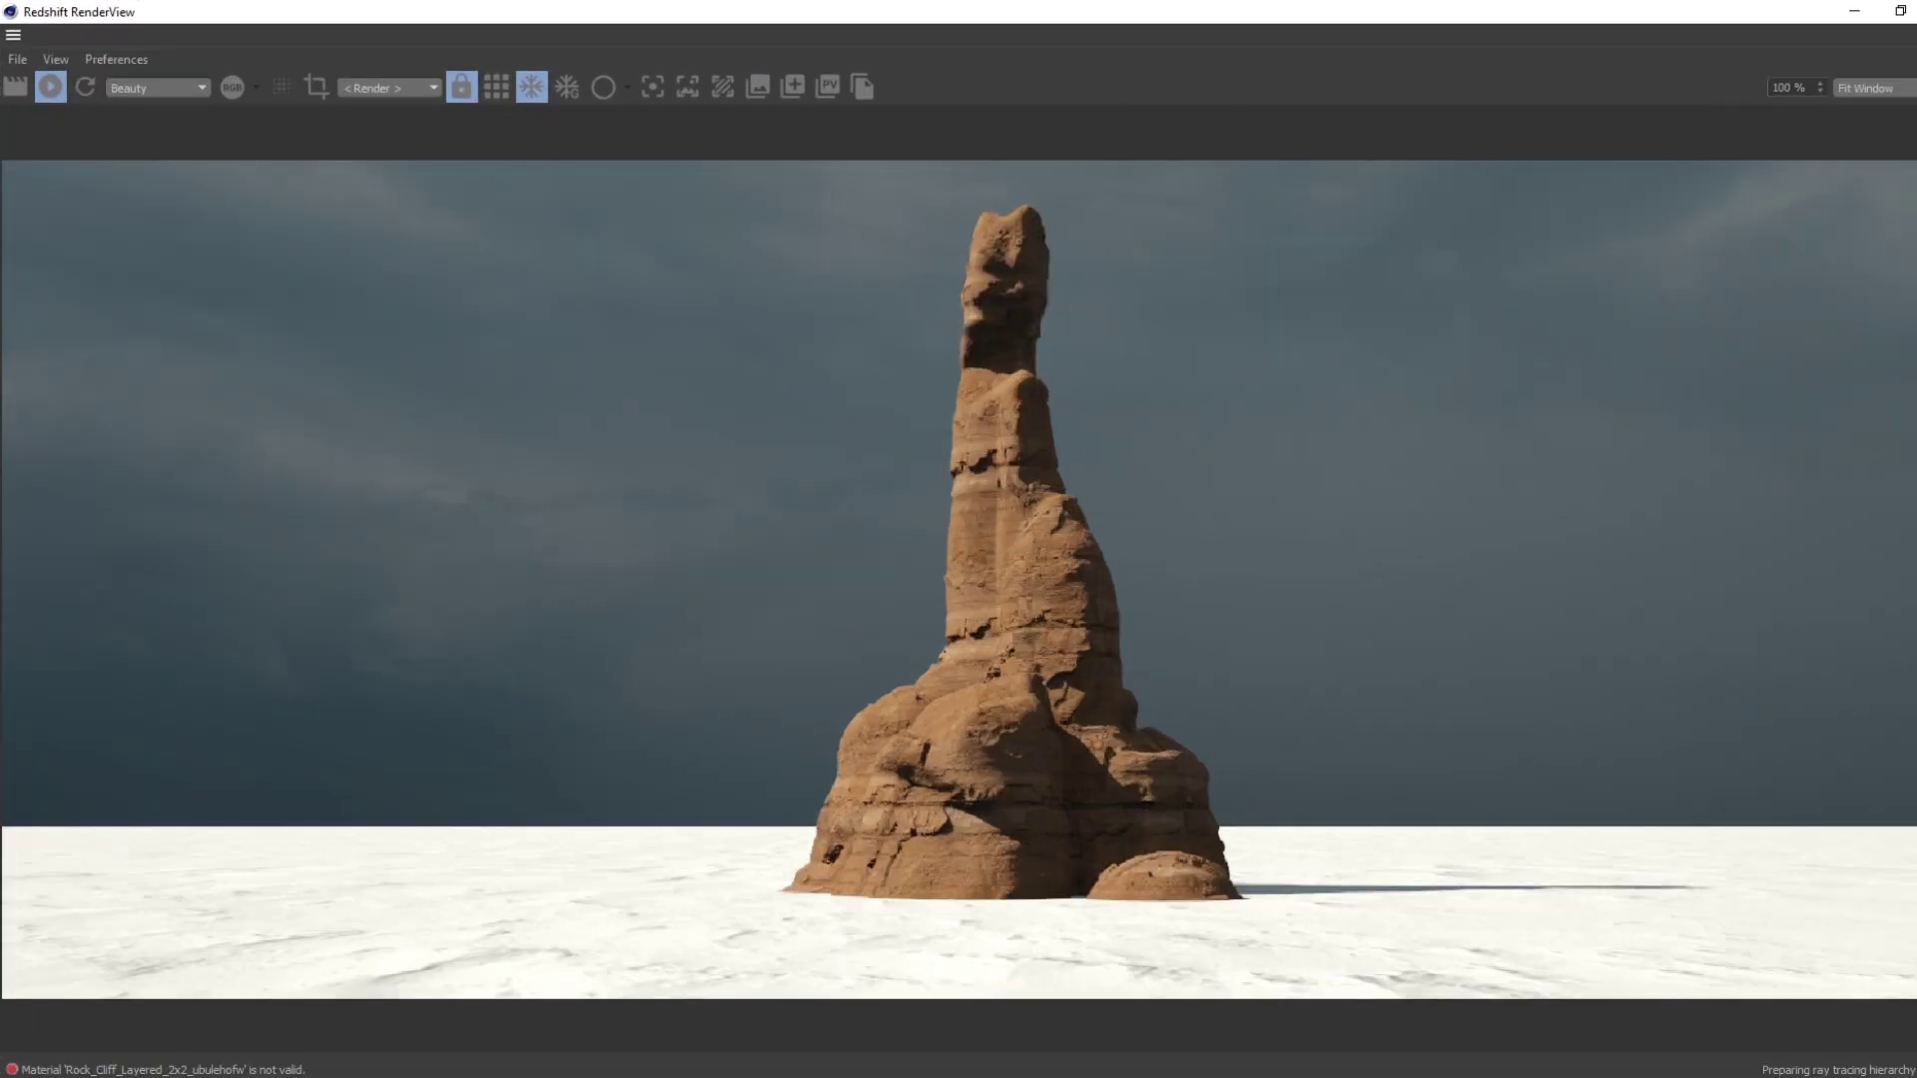
key(alt+Tab)
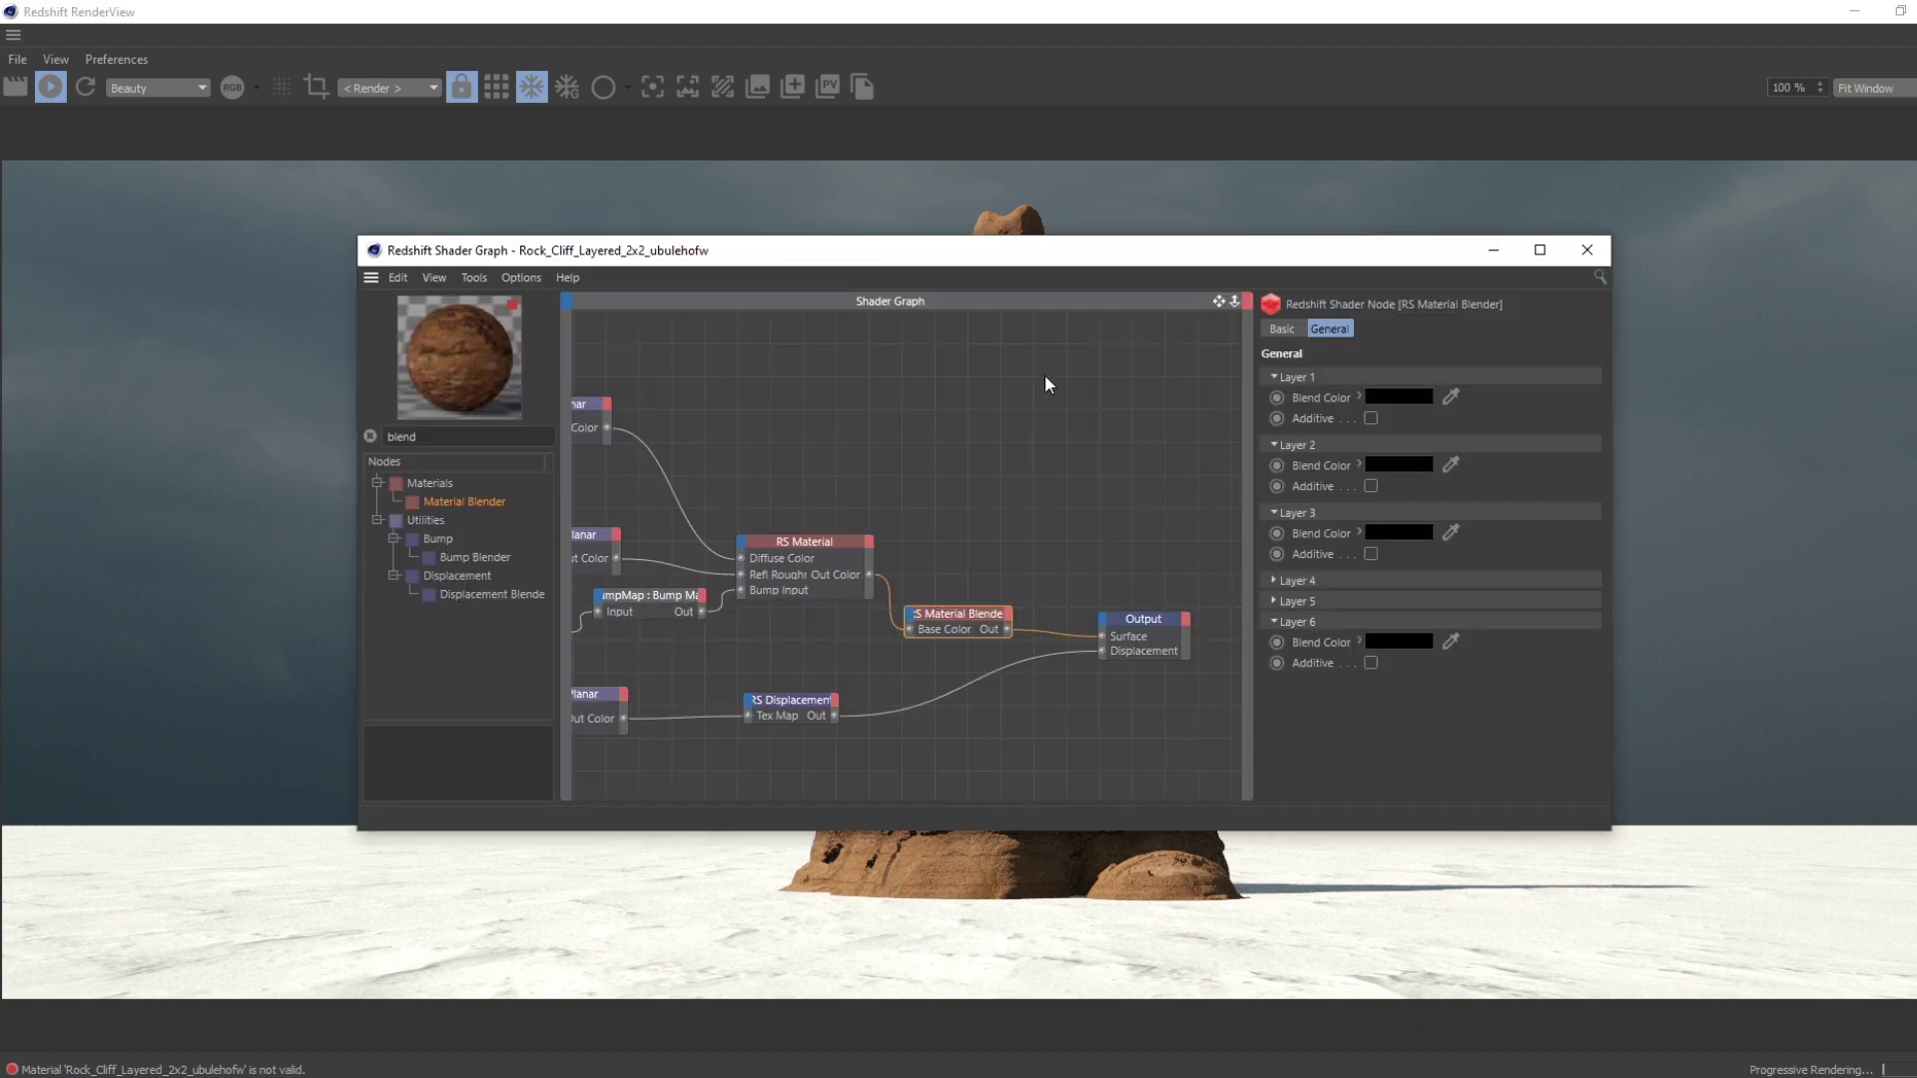
mouse_move(993, 261)
mouse_down()
mouse_move(729, 76)
mouse_move(615, 301)
mouse_move(996, 286)
mouse_up()
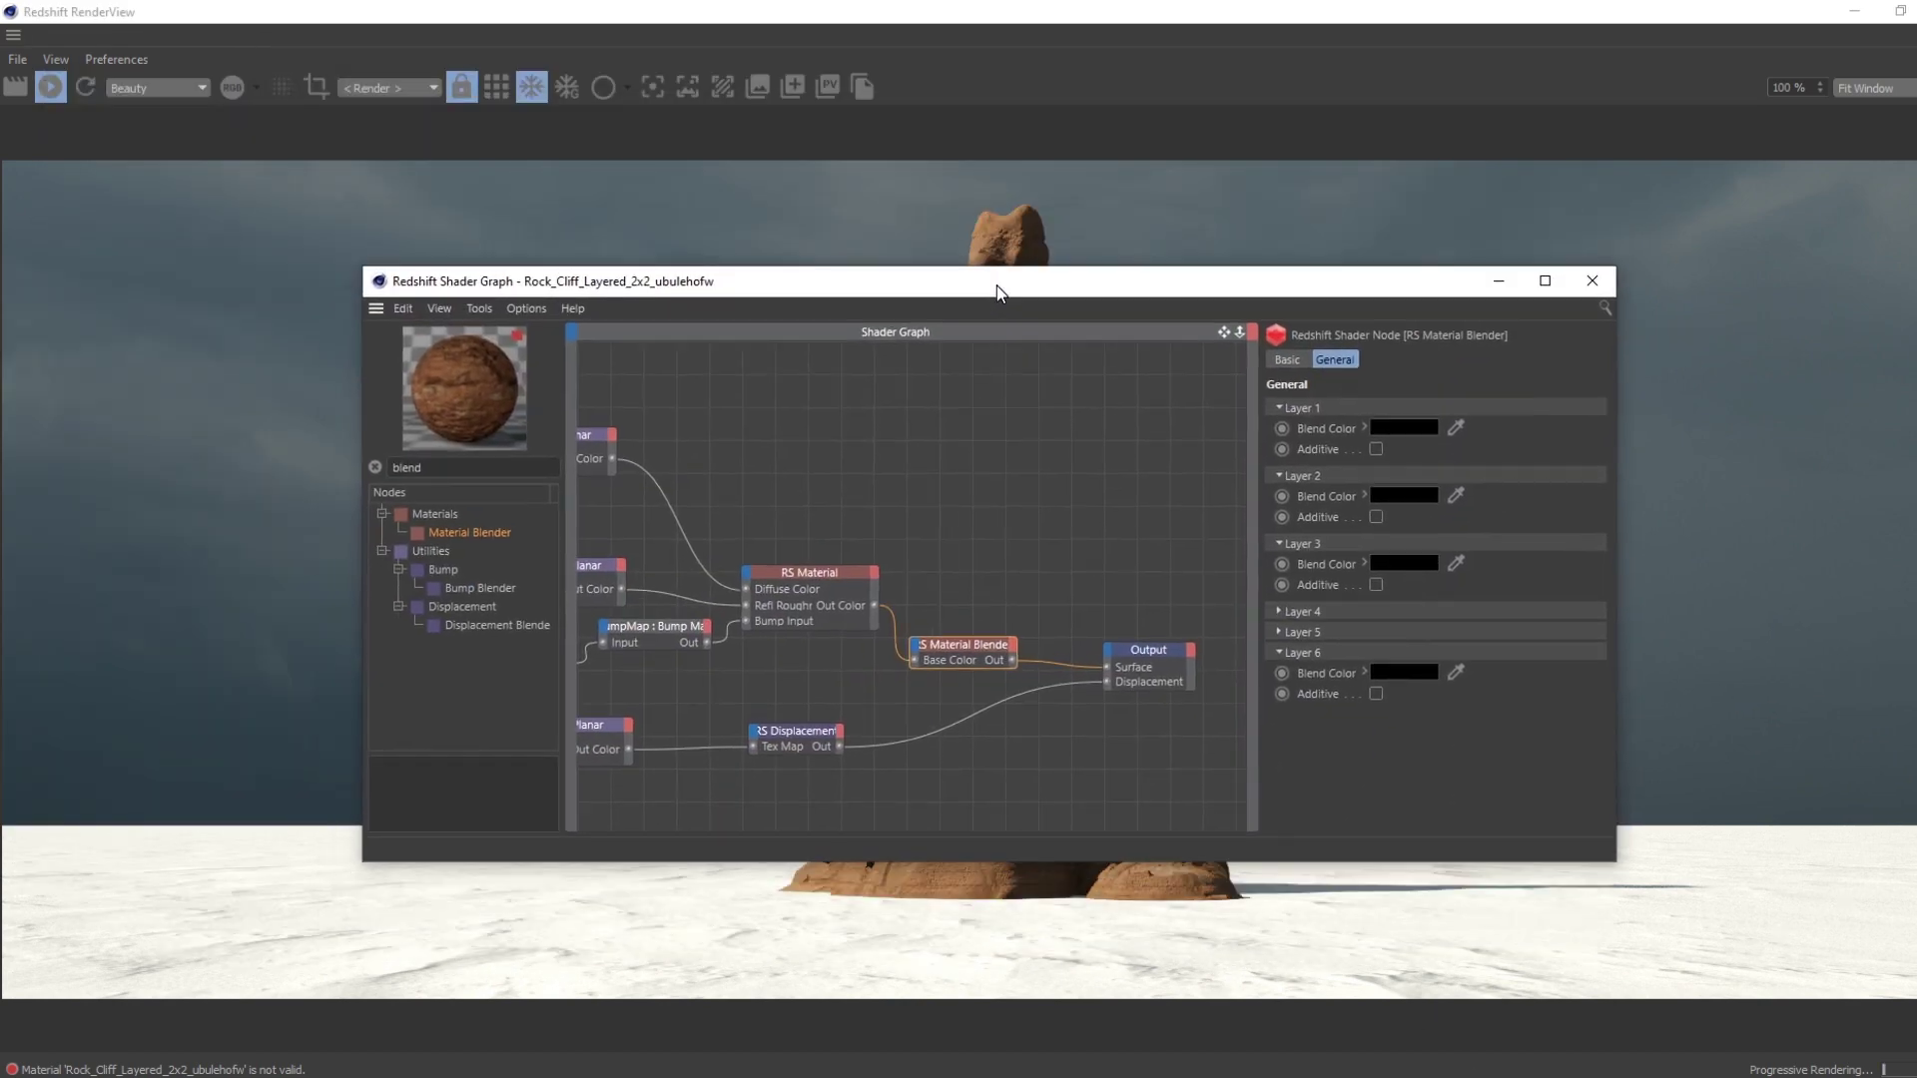
click(1255, 29)
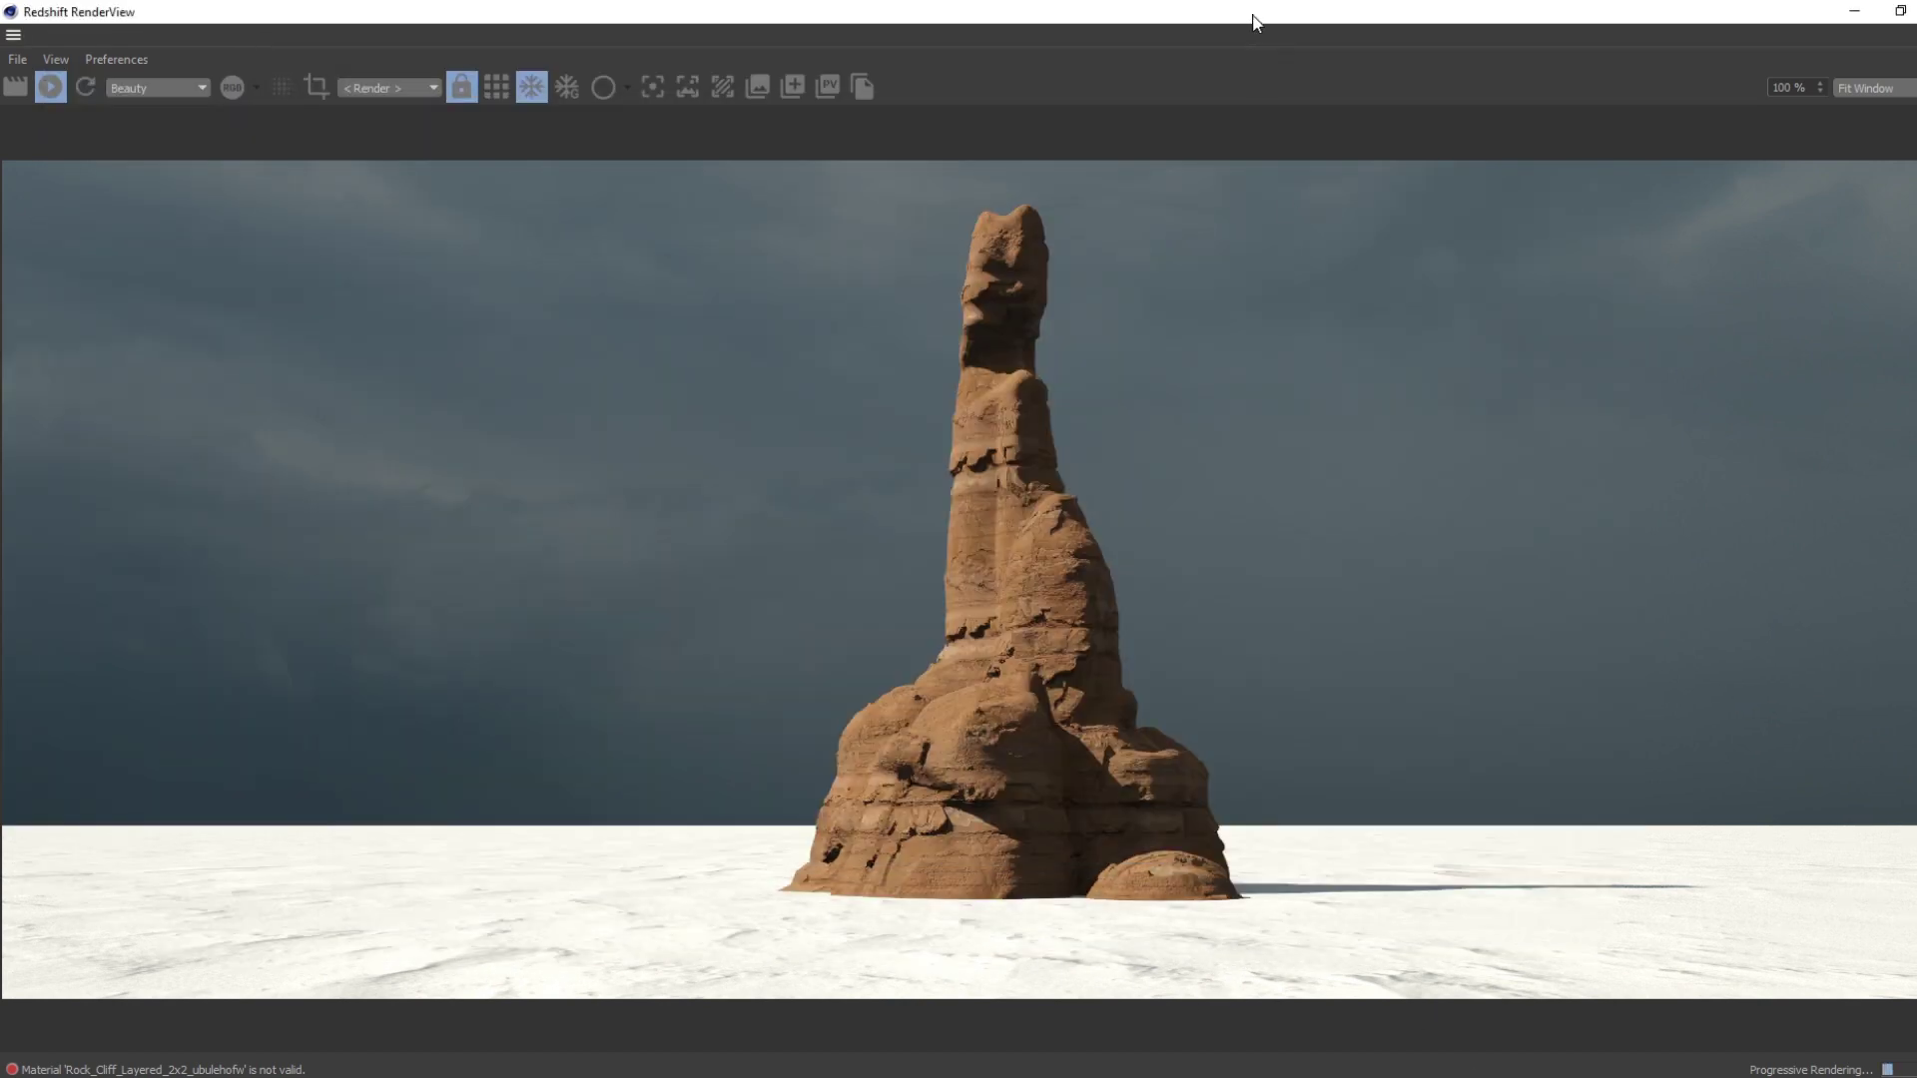
double_click(1254, 17)
- Bring the Snow_Mixed material into the rock's shader graph and connect it to the Material Blender's Layer Color 1
click(1594, 735)
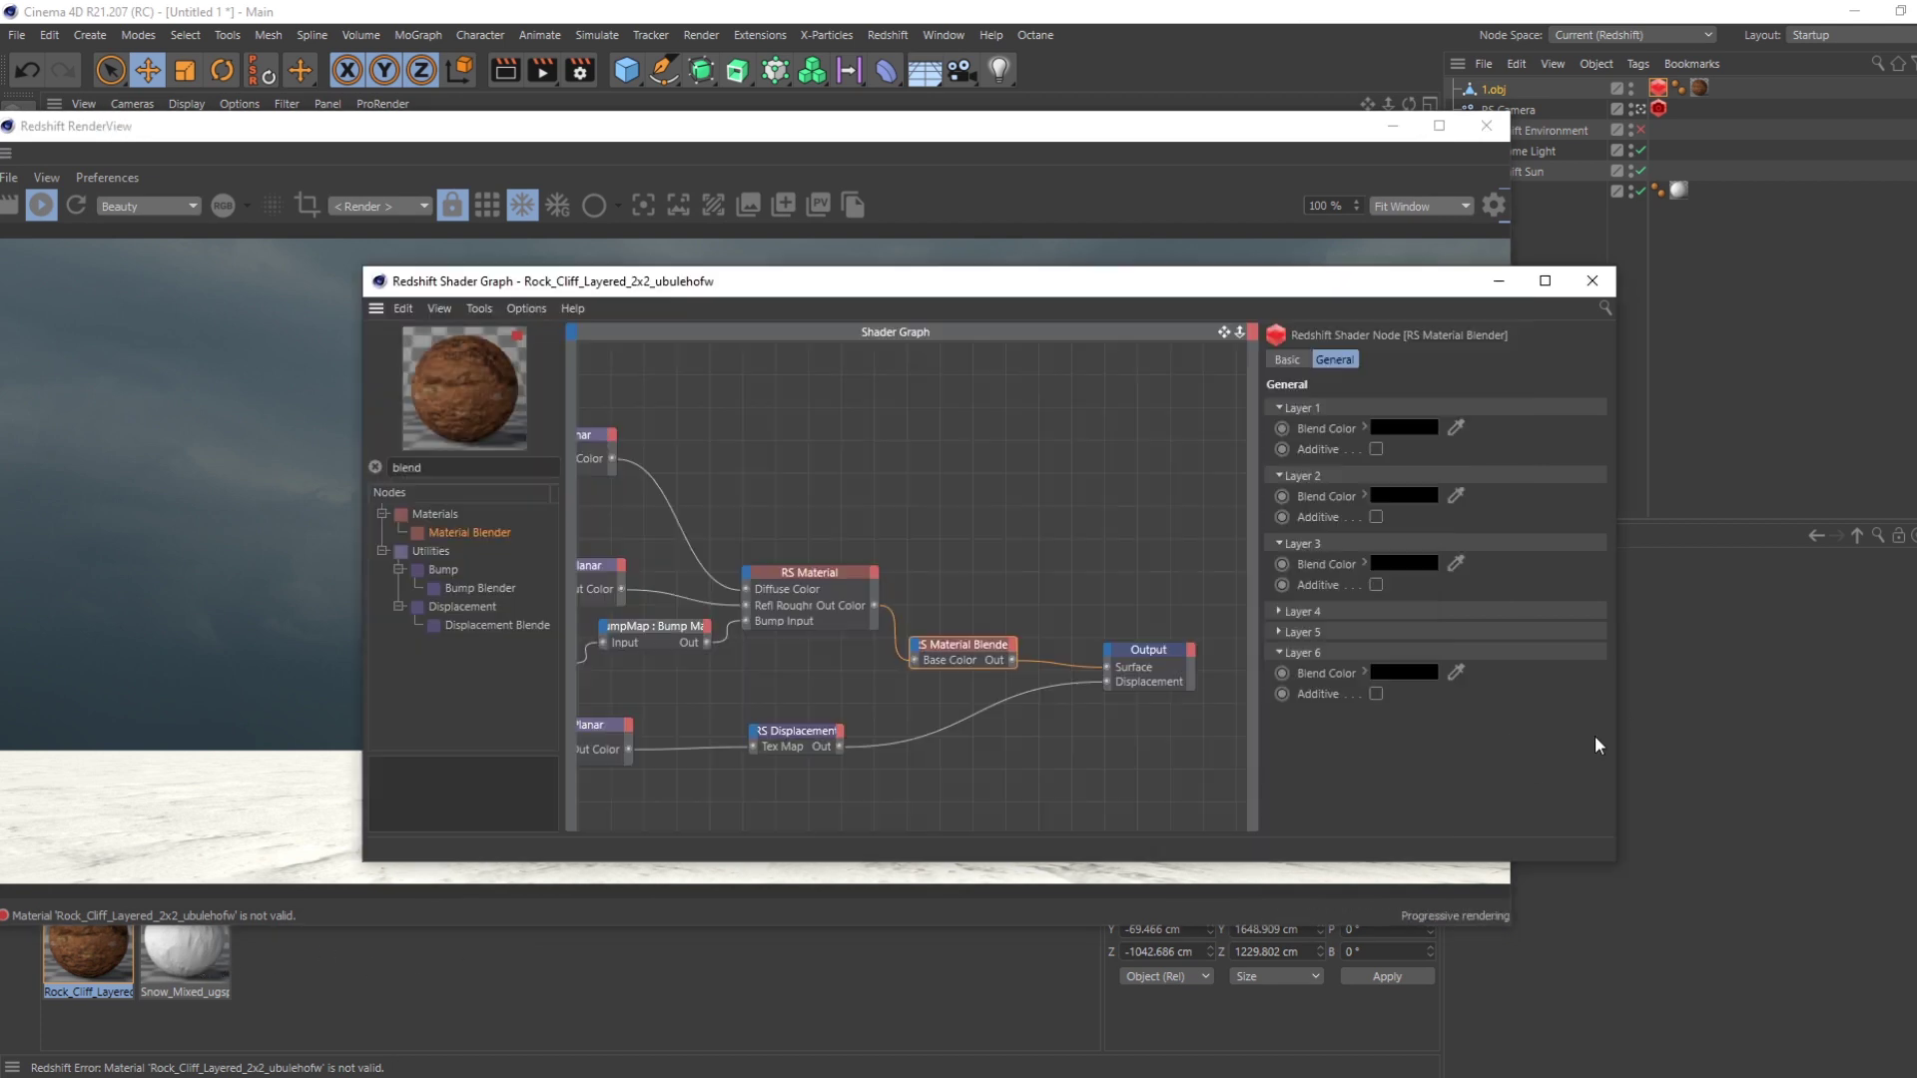
drag(777, 683, 917, 645)
mouse_move(962, 675)
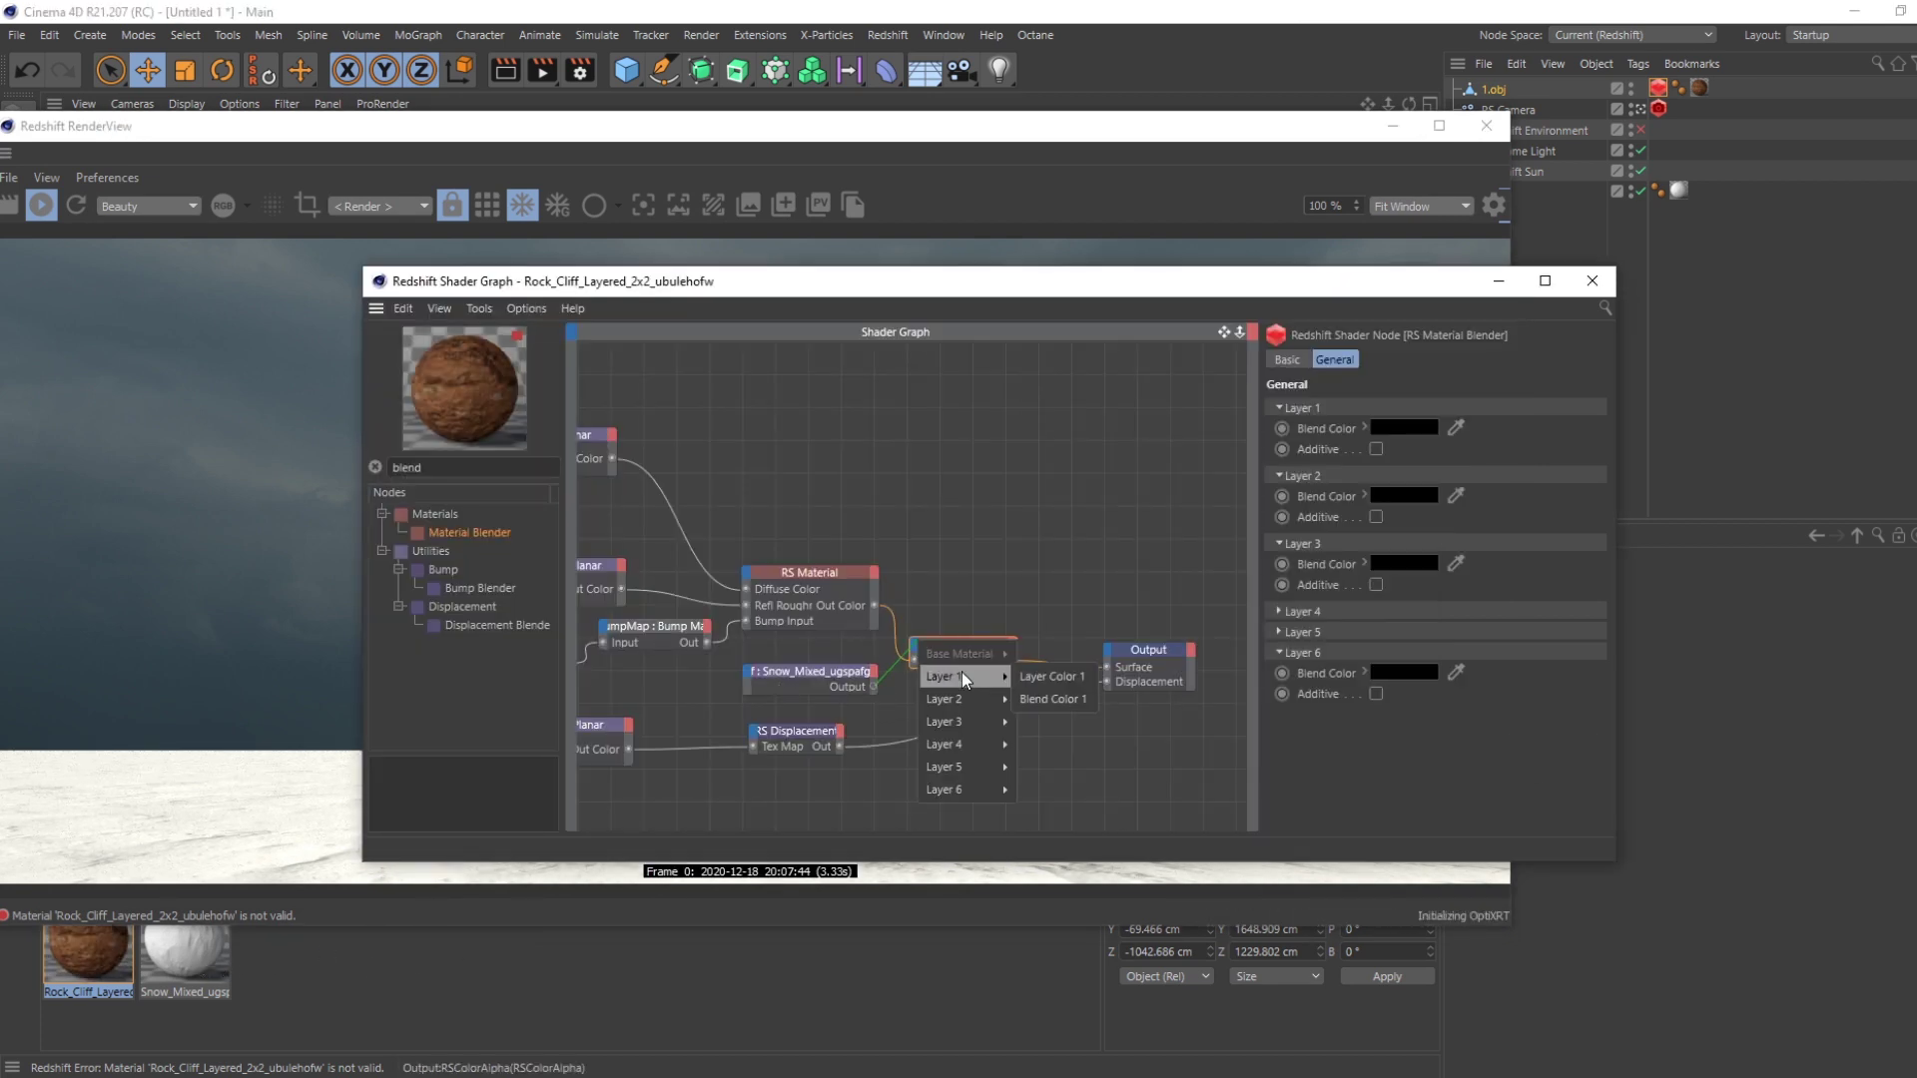
click(1026, 679)
drag(805, 673, 779, 673)
- Move the Output and Displacement nodes lower in the graph to make room around the snow material node
click(1164, 665)
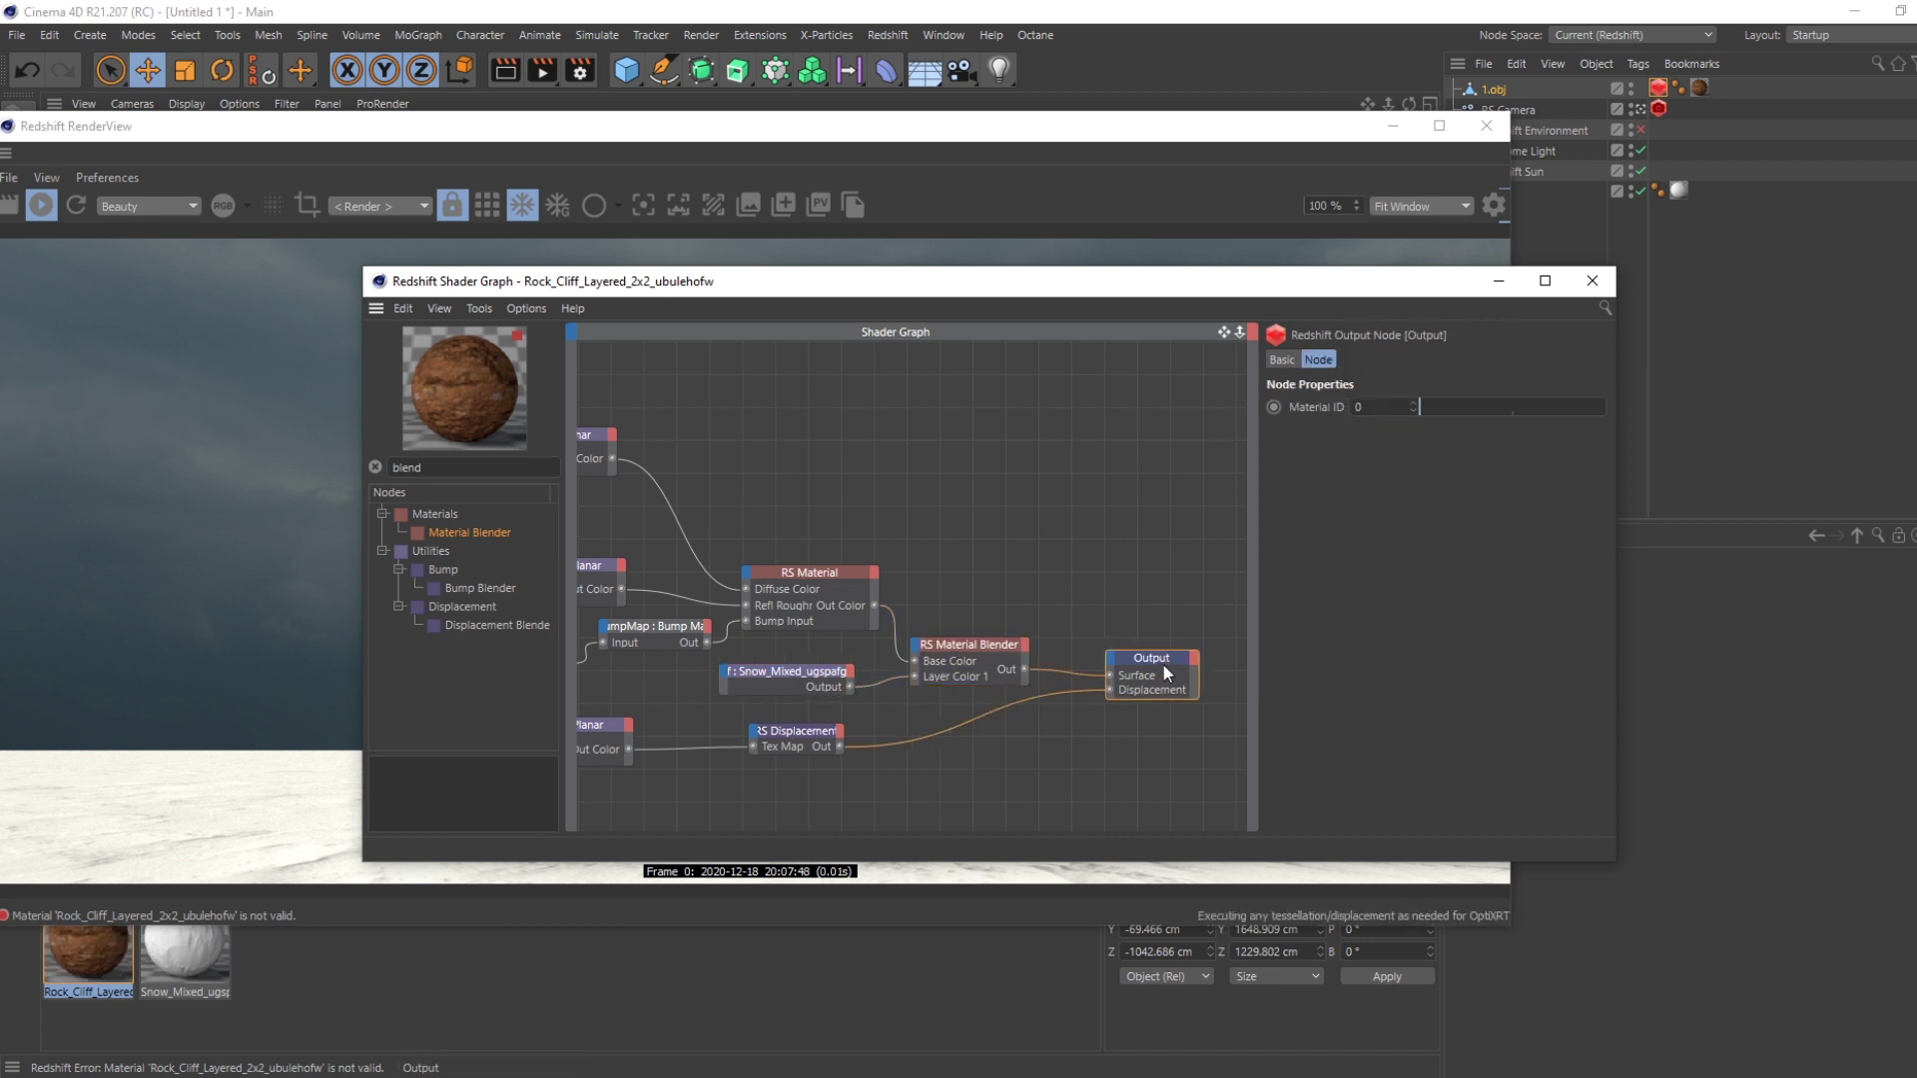
drag(1165, 665, 1176, 739)
drag(811, 733, 798, 816)
middle_drag(811, 557, 841, 495)
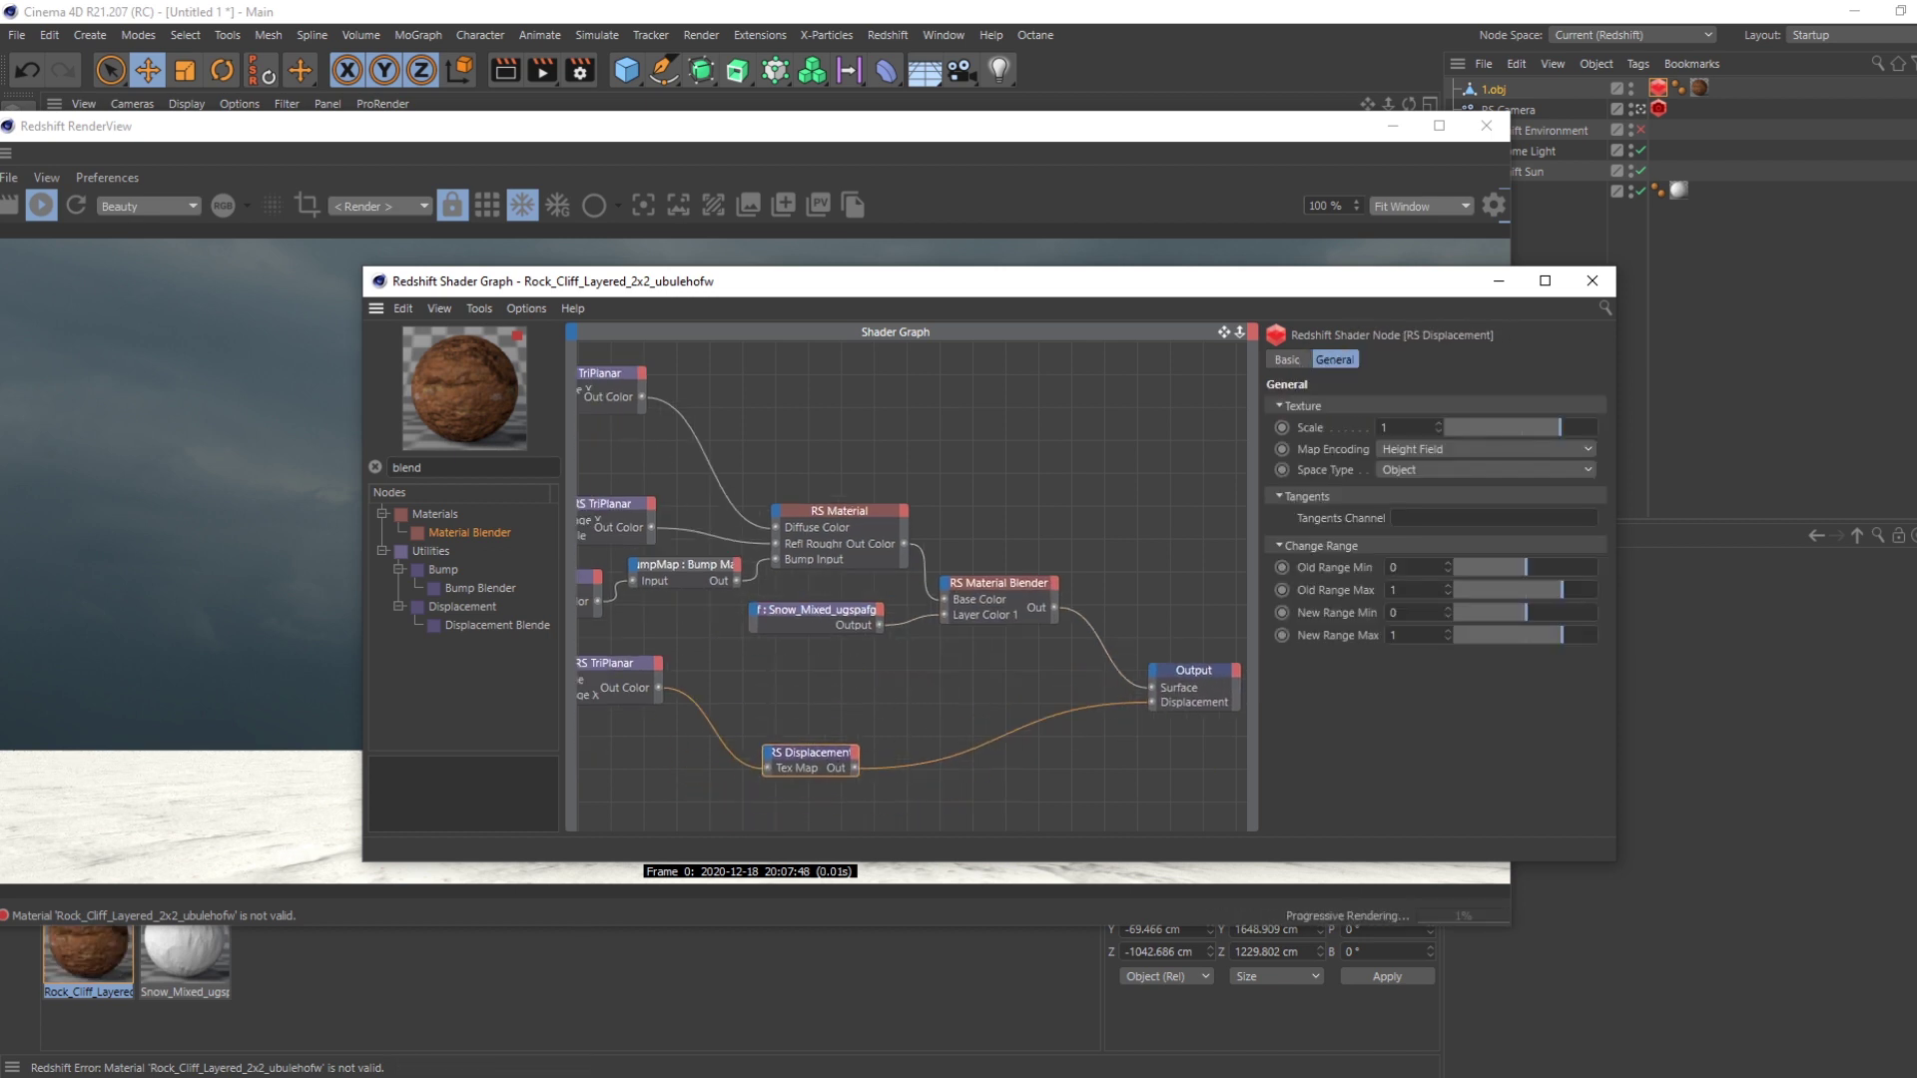
- Move the TriPlanar node that feeds the Displacement node lower in the graph to free space for new nodes
middle_drag(844, 793, 881, 727)
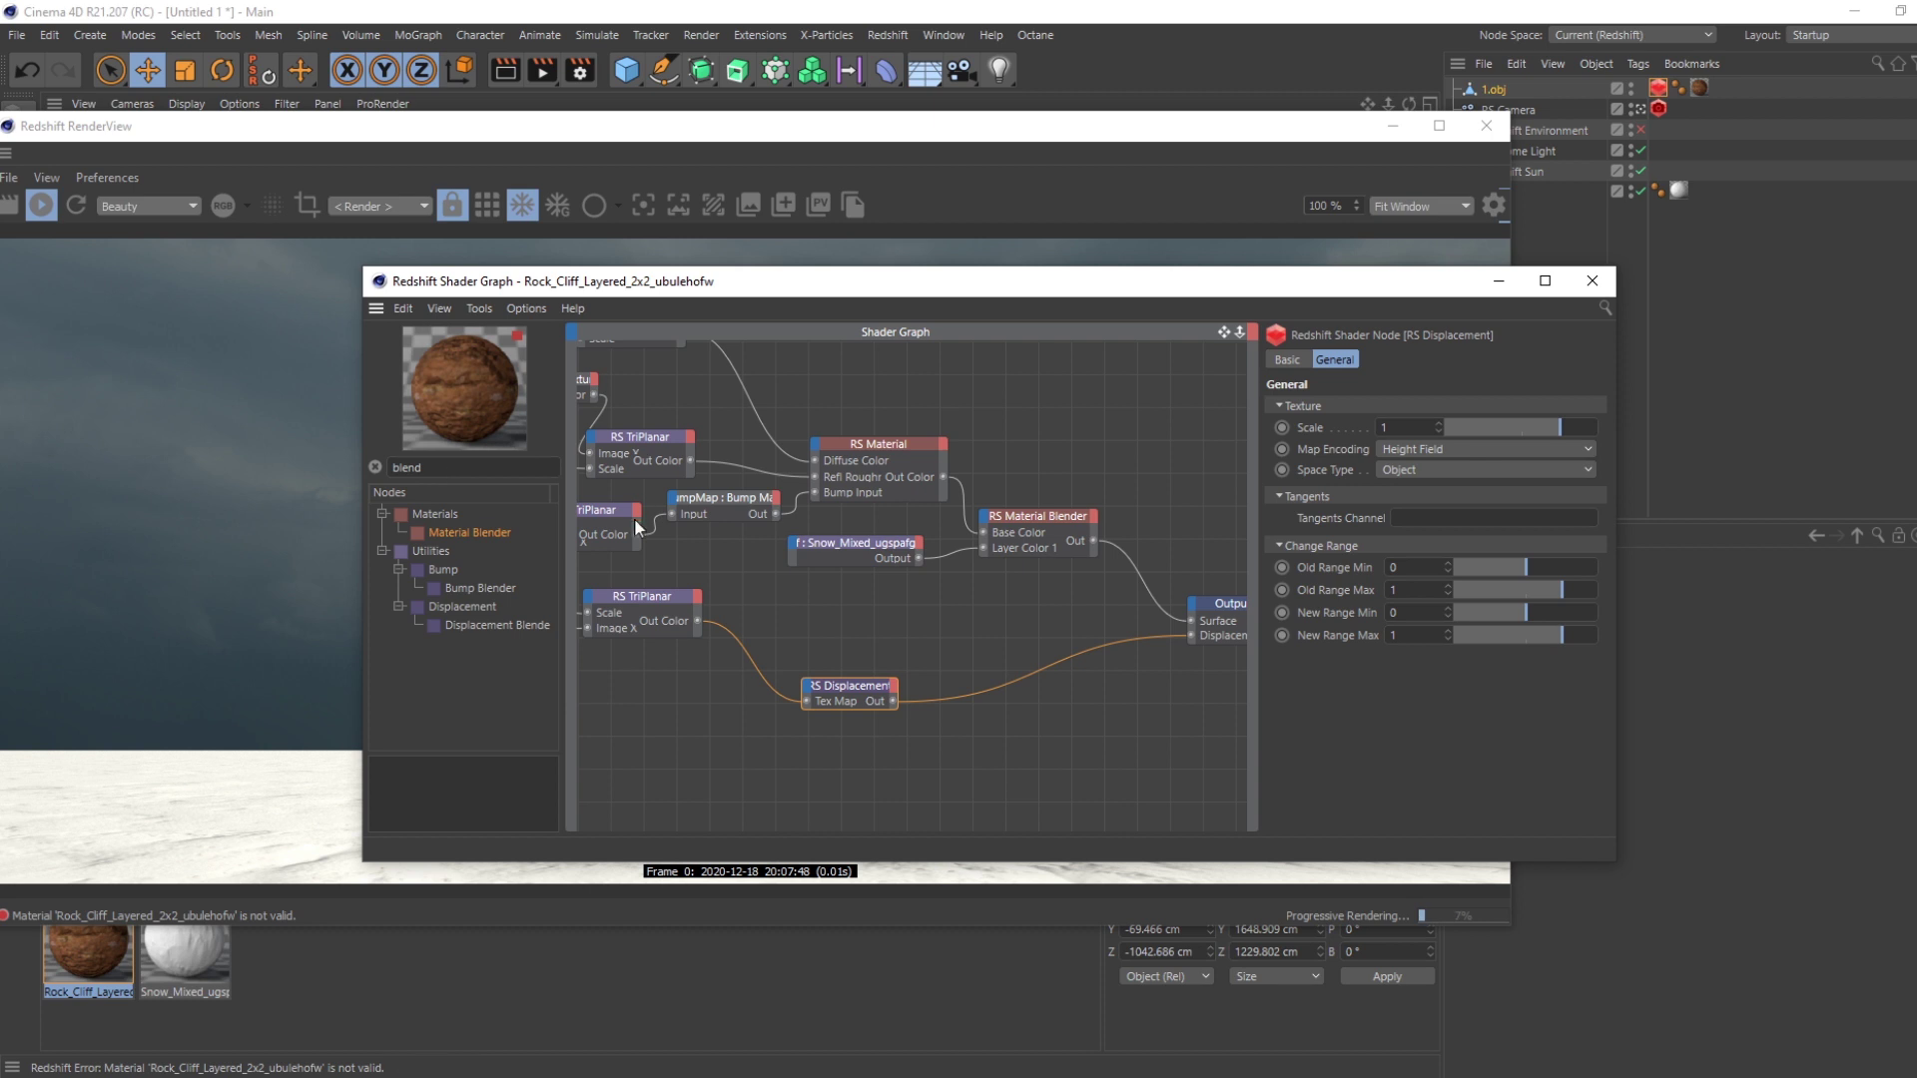
drag(643, 603, 639, 696)
click(971, 639)
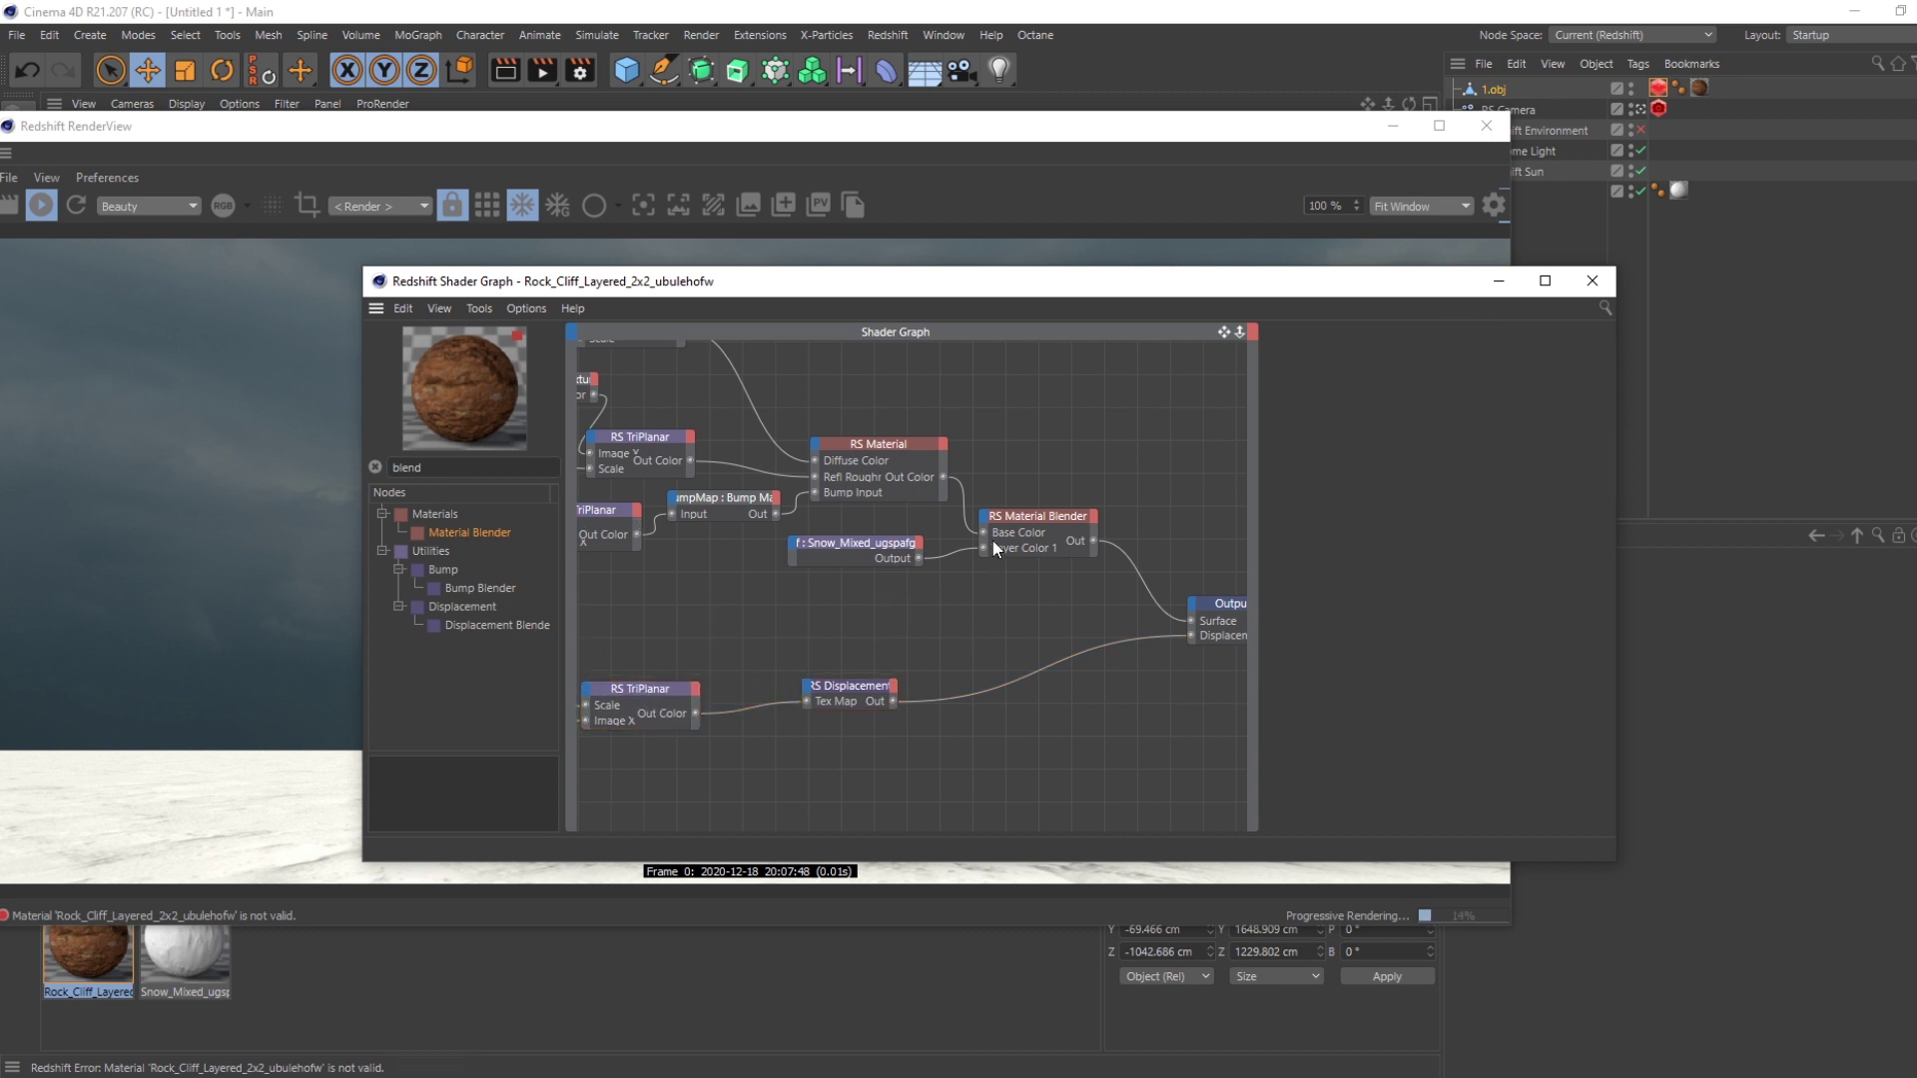
- Add a State node and a Color Splitter node, and connect the State's Normal output to the splitter's Input
click(458, 473)
text(state)
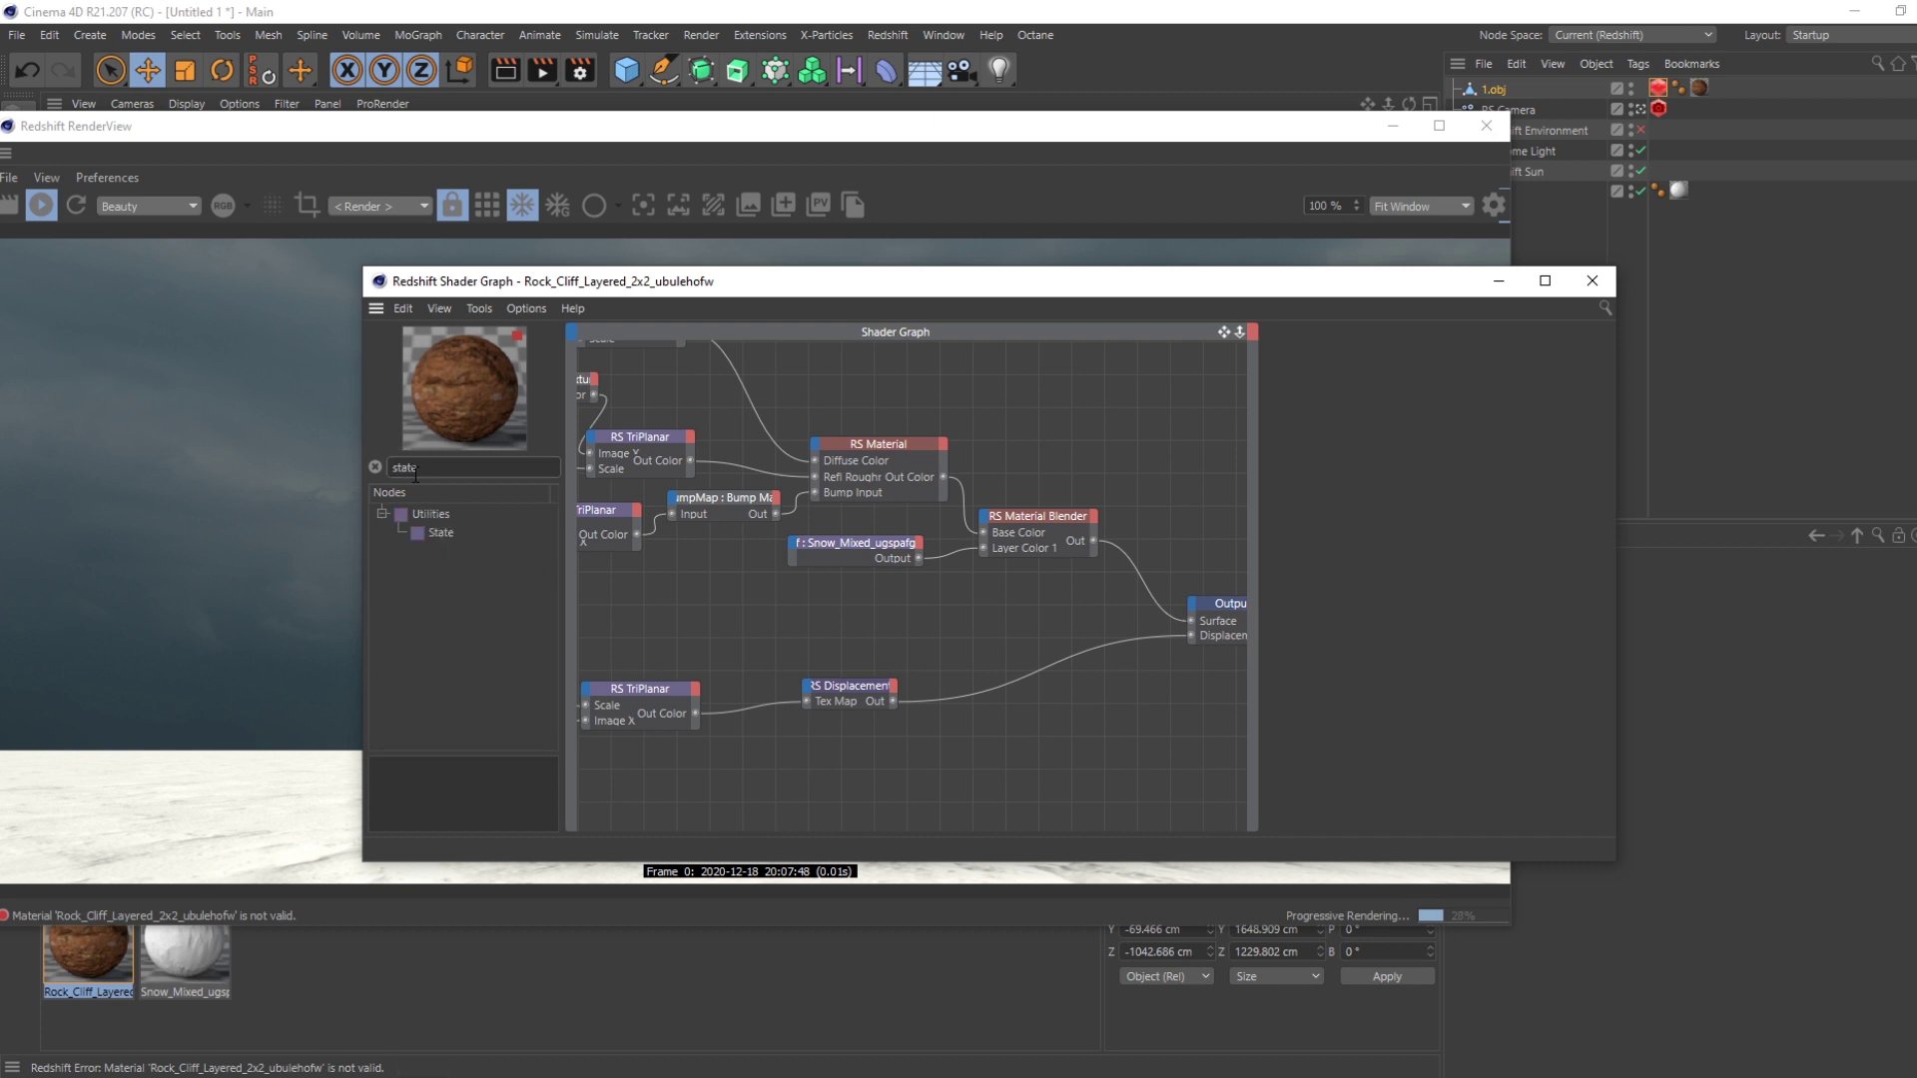
drag(441, 533, 755, 618)
double_click(465, 469)
text(color spli)
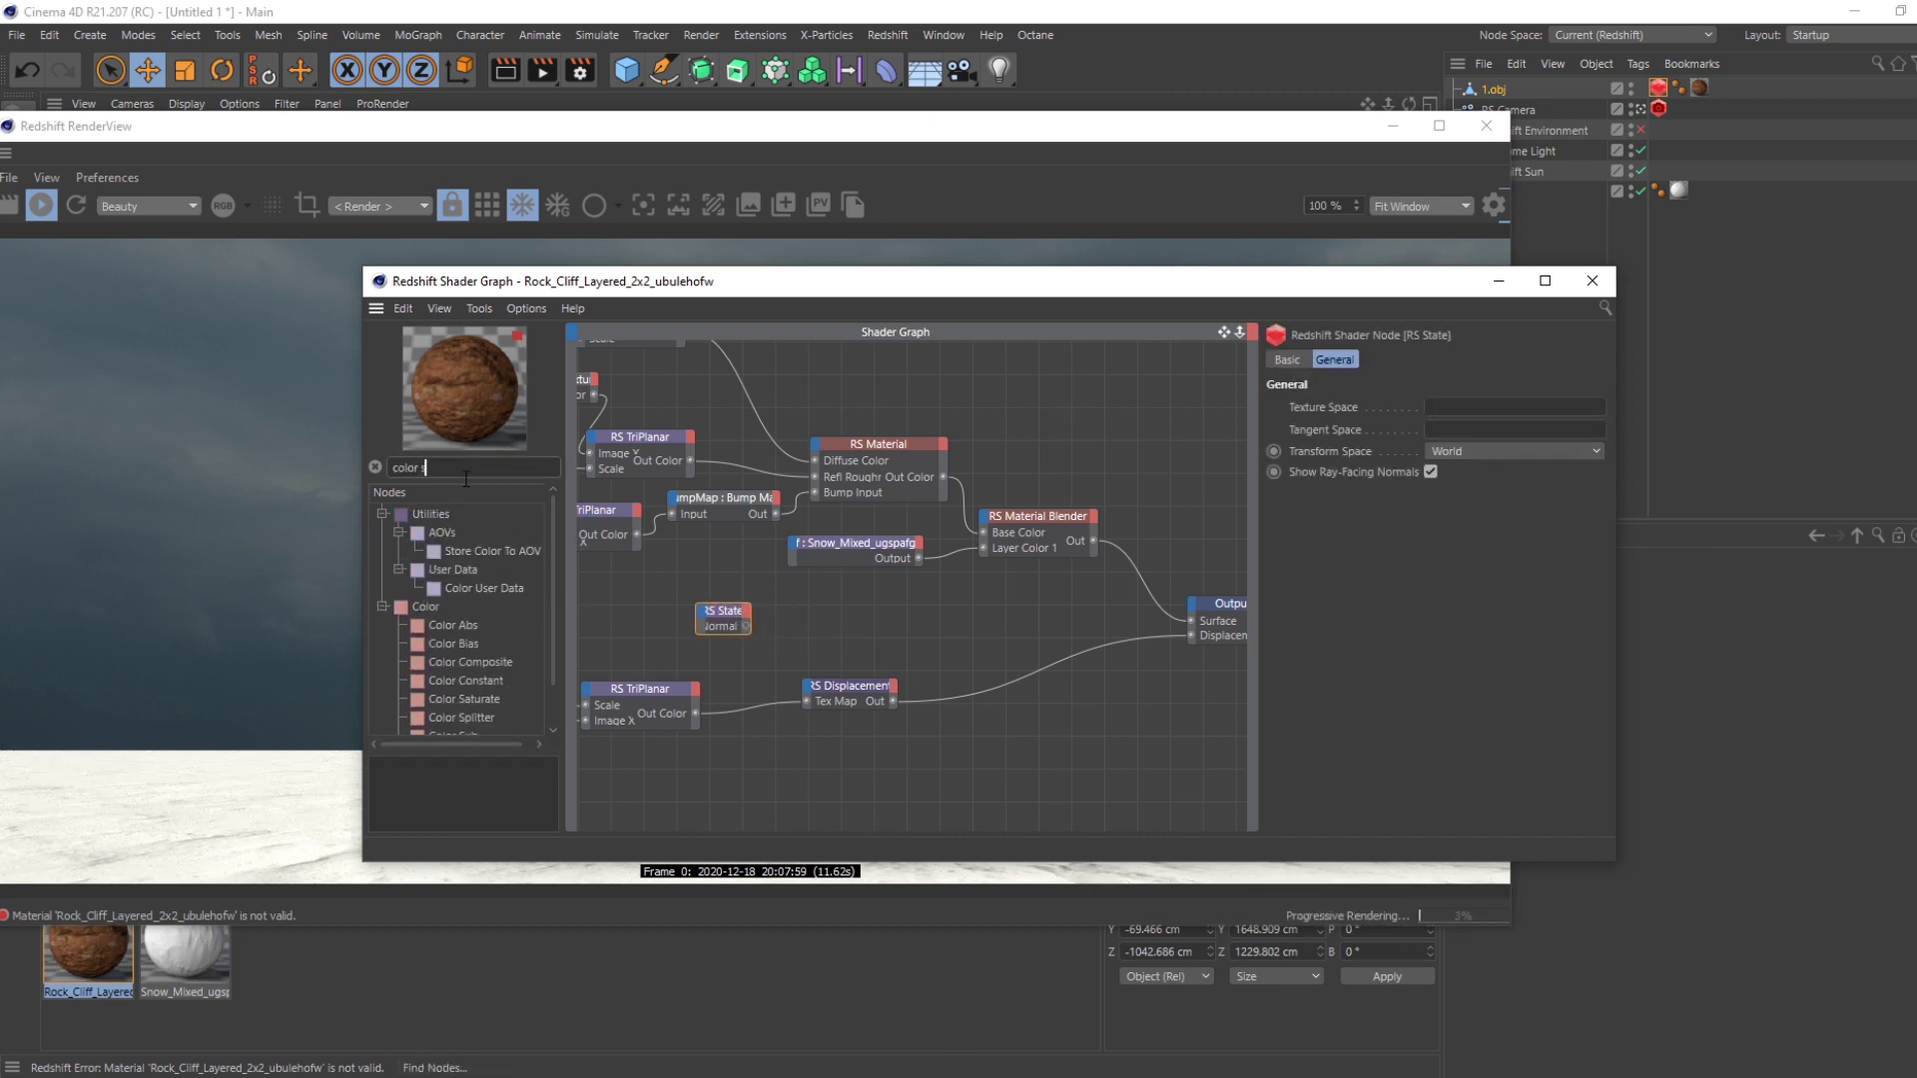
drag(469, 532, 794, 645)
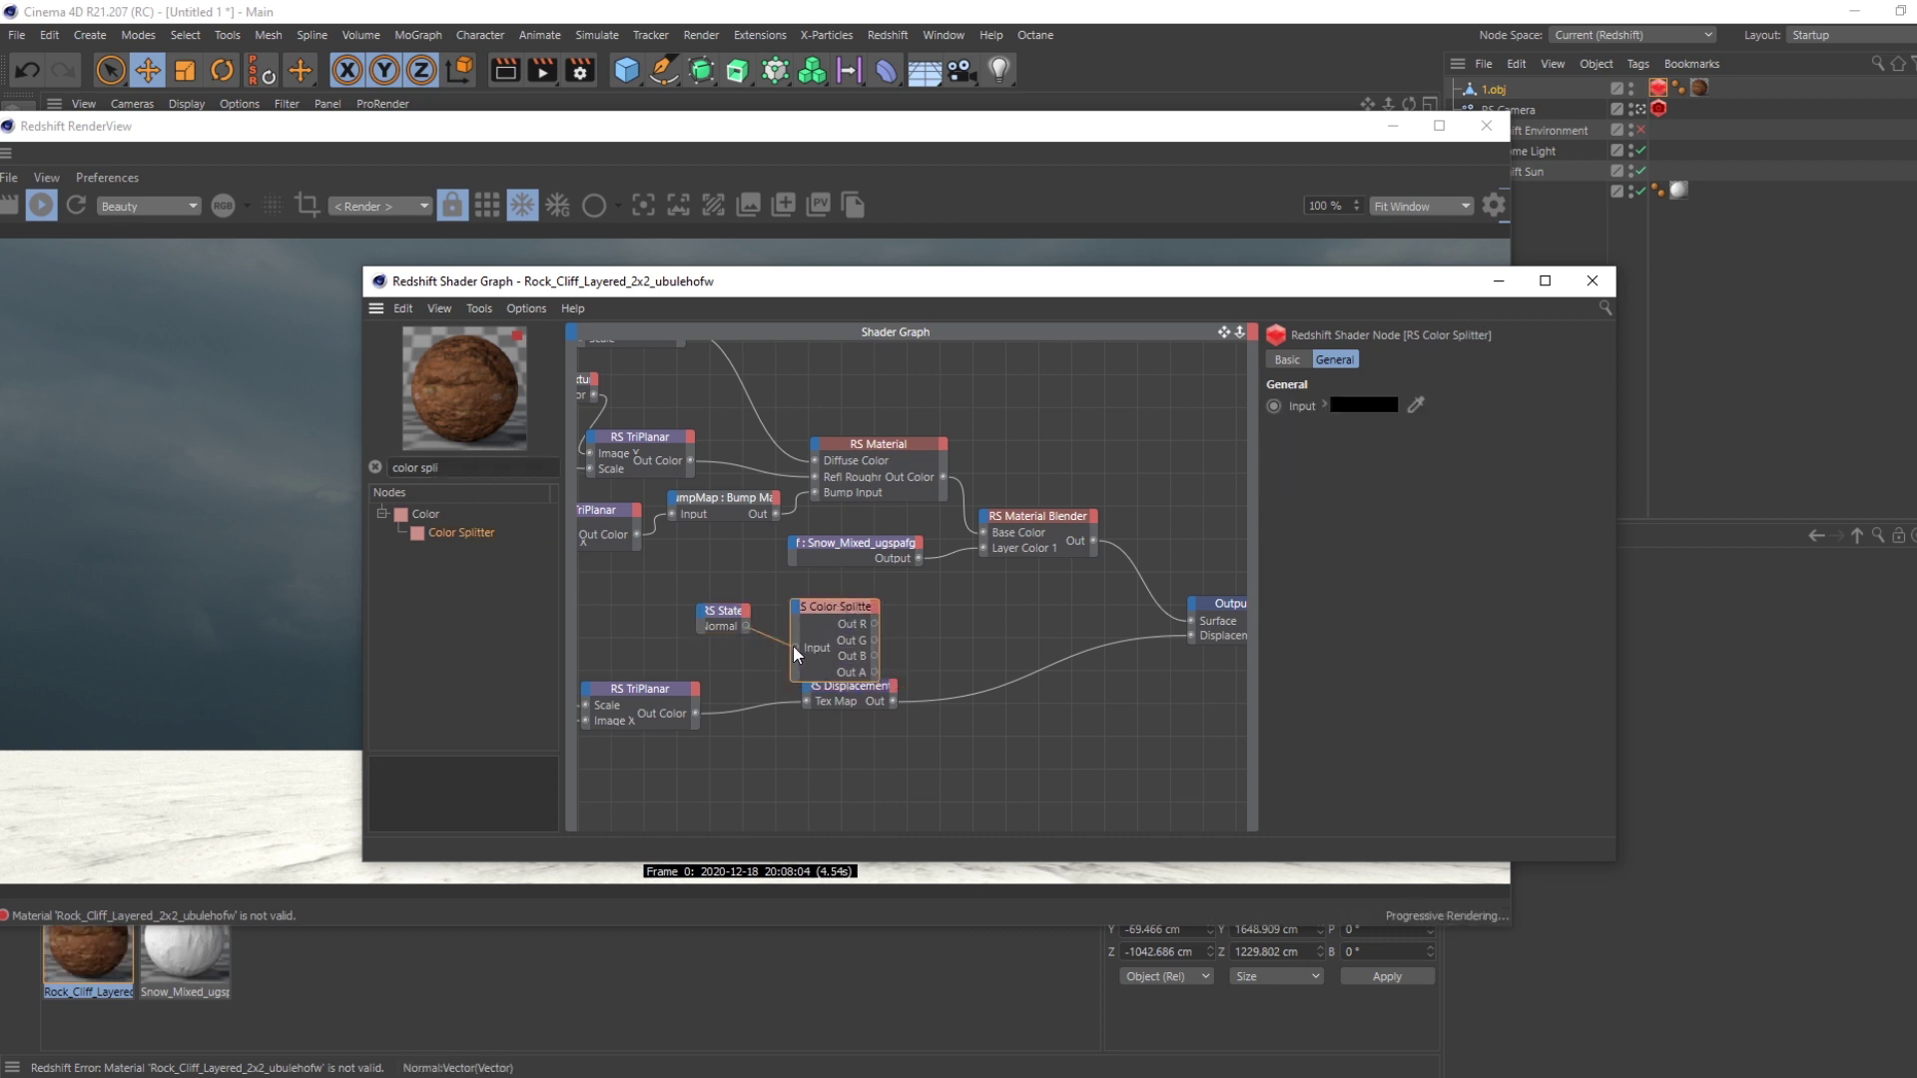
- Place the render view beside the shader graph and preview the splitter's Out R and Out G through the Output's Surface
drag(808, 282, 1372, 270)
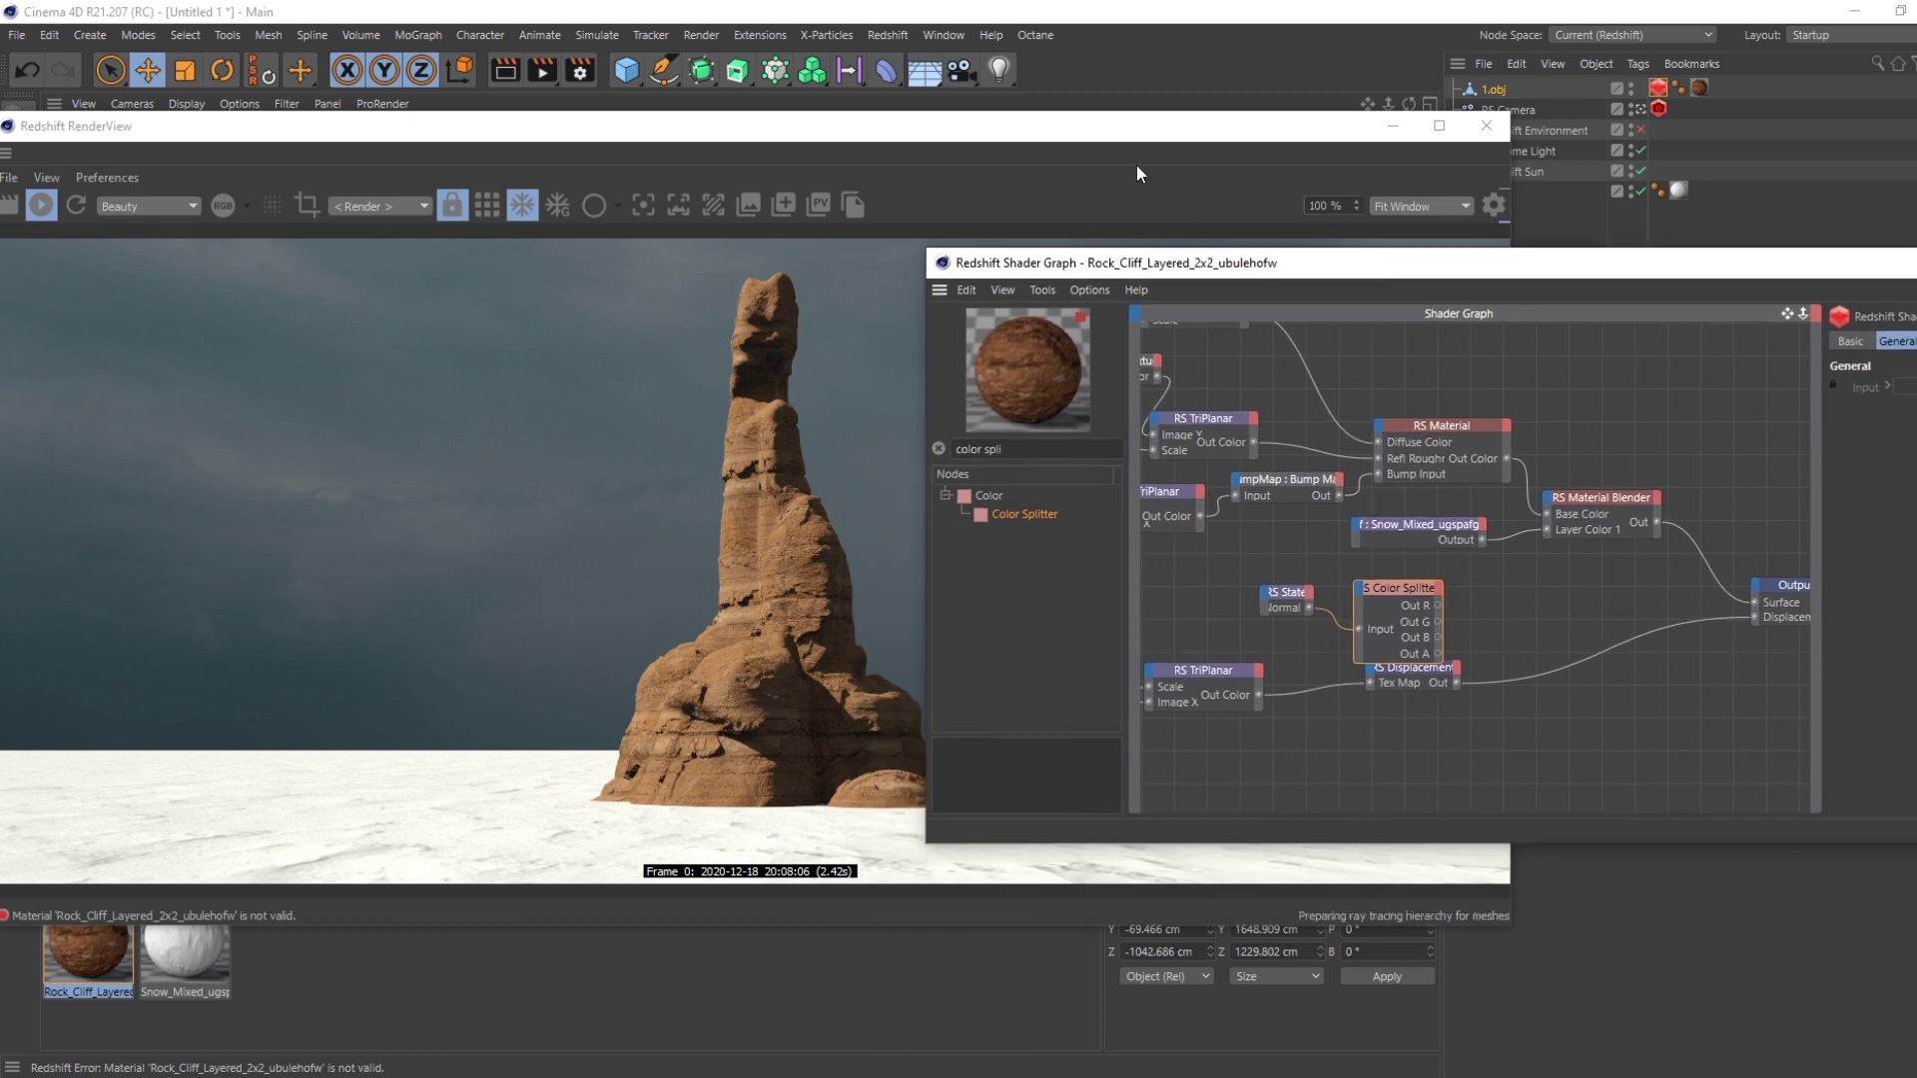
drag(1136, 133, 644, 140)
drag(1244, 271, 964, 272)
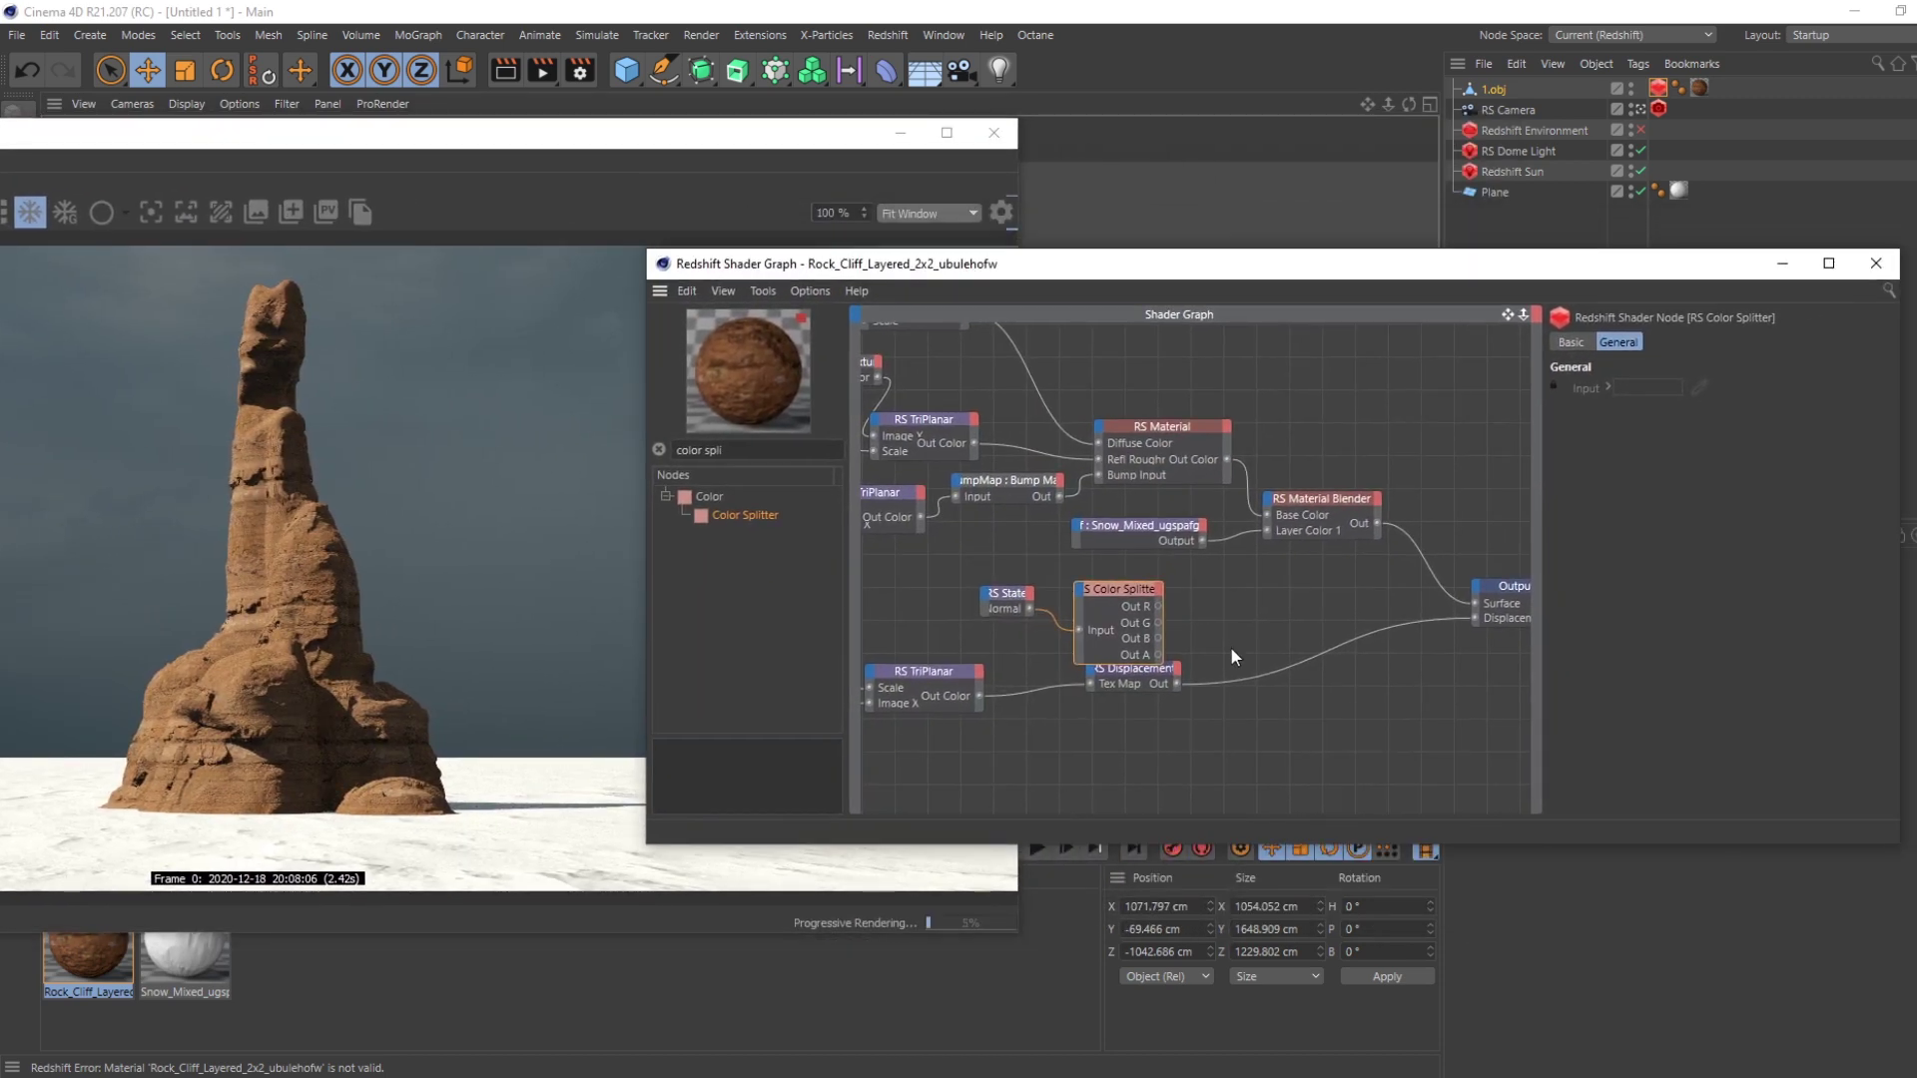
drag(1489, 609, 1476, 605)
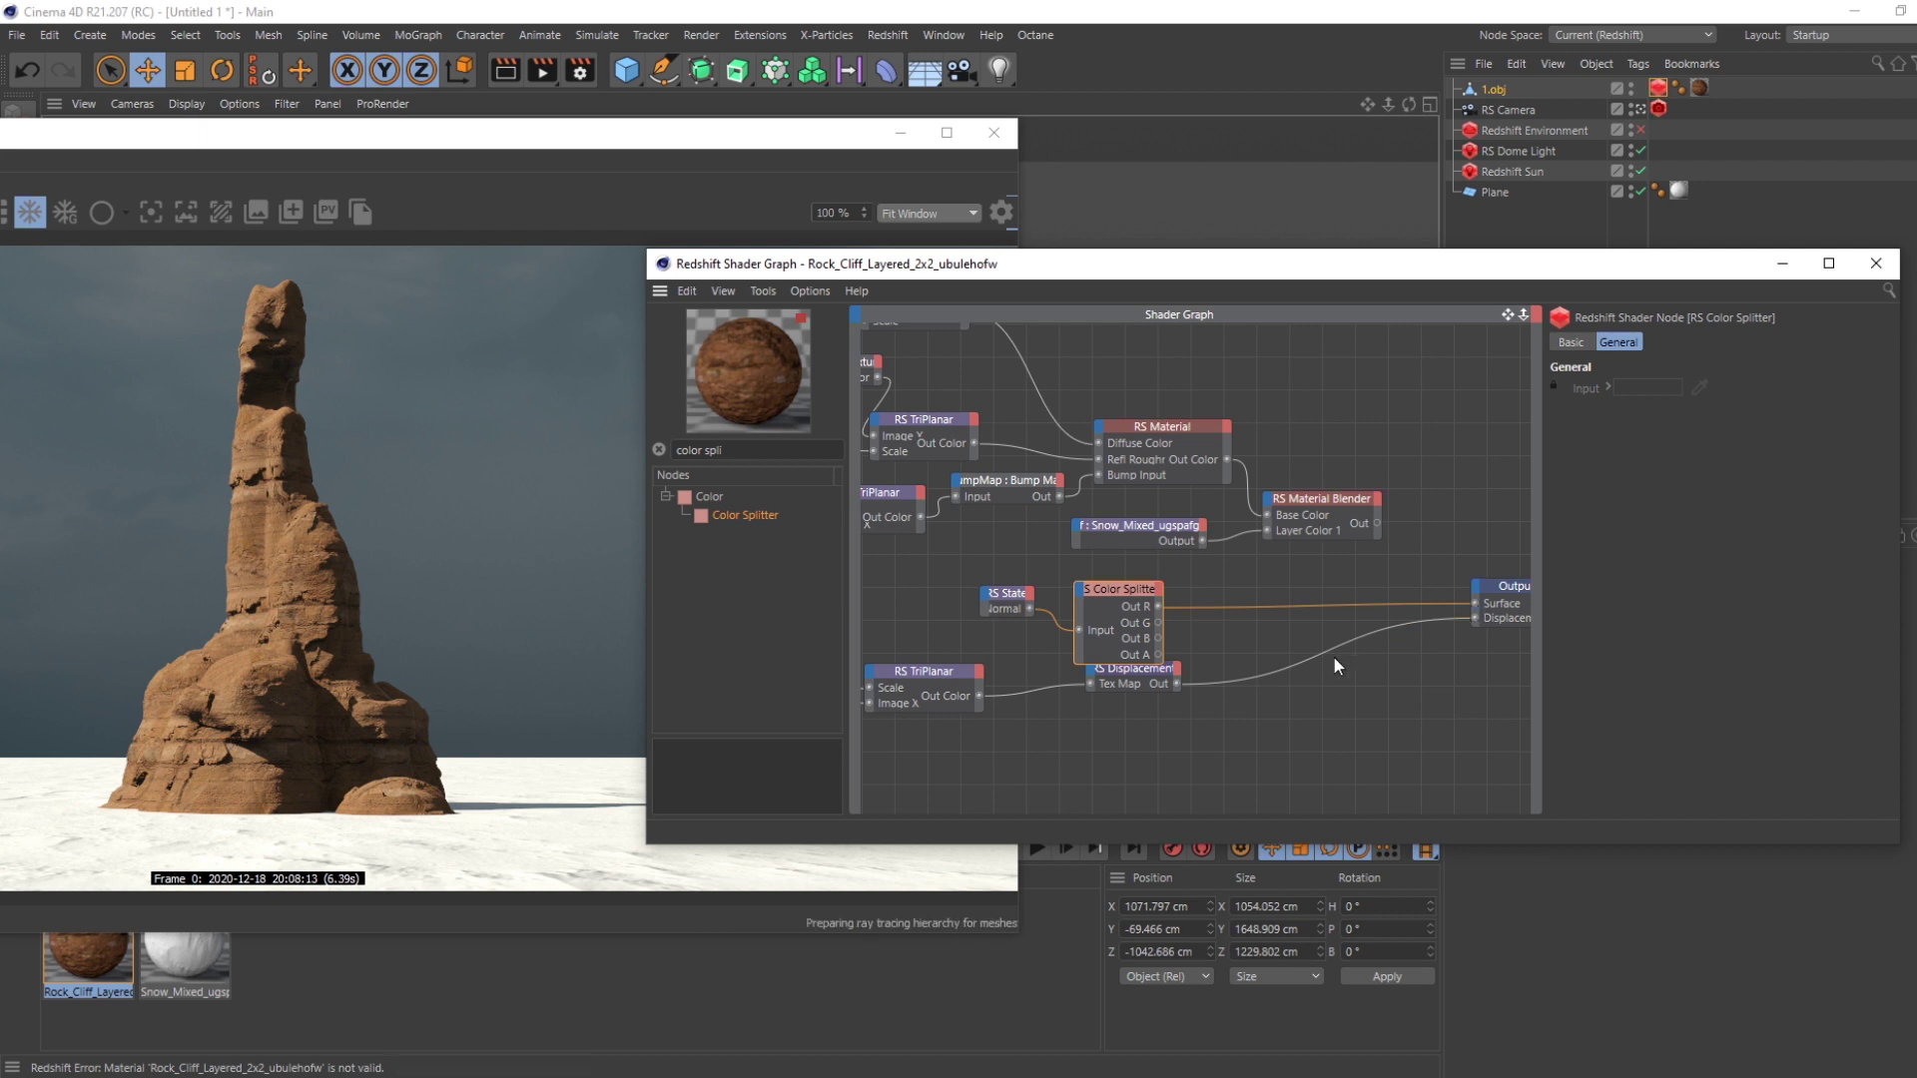
drag(1157, 623, 1476, 603)
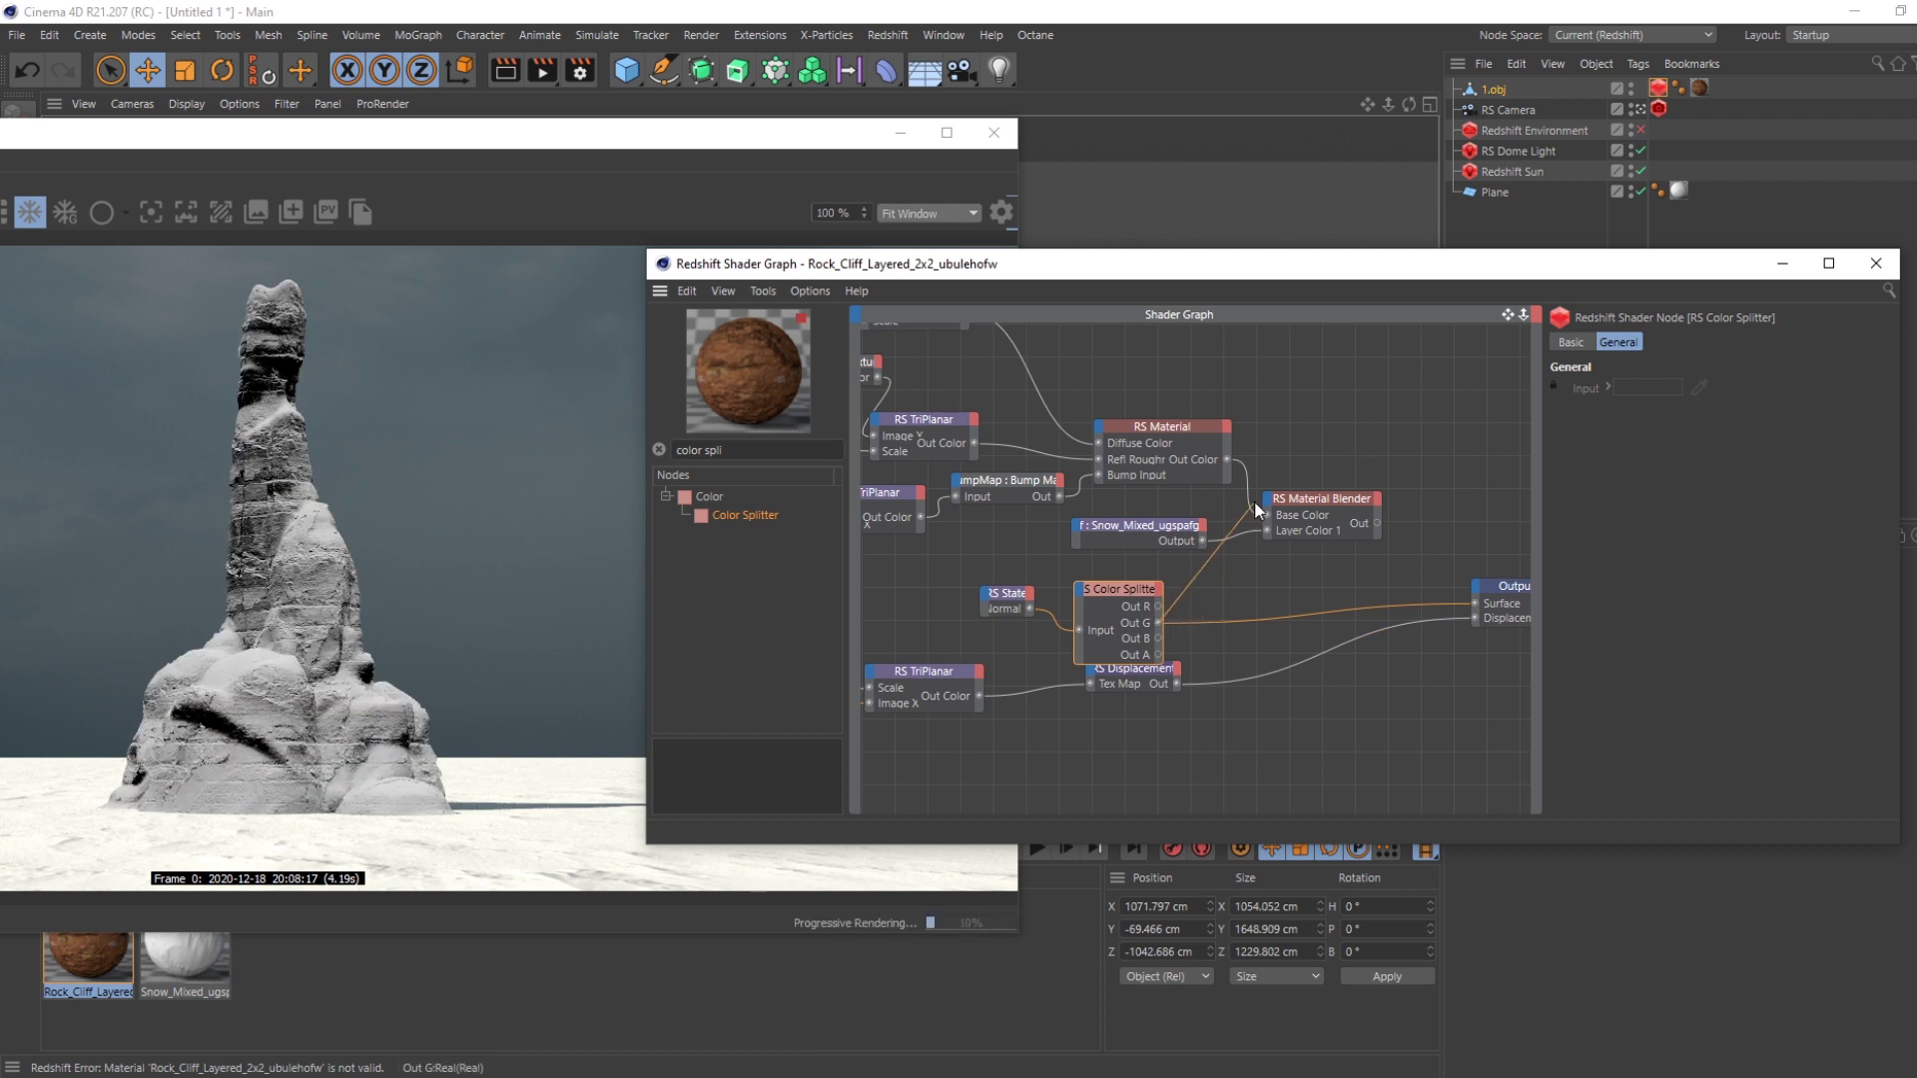
- Connect the splitter's Out G to the Material Blender's Blend Color 1 and route the blender's output to Surface instead of the splitter
drag(1253, 500, 1276, 503)
click(1402, 556)
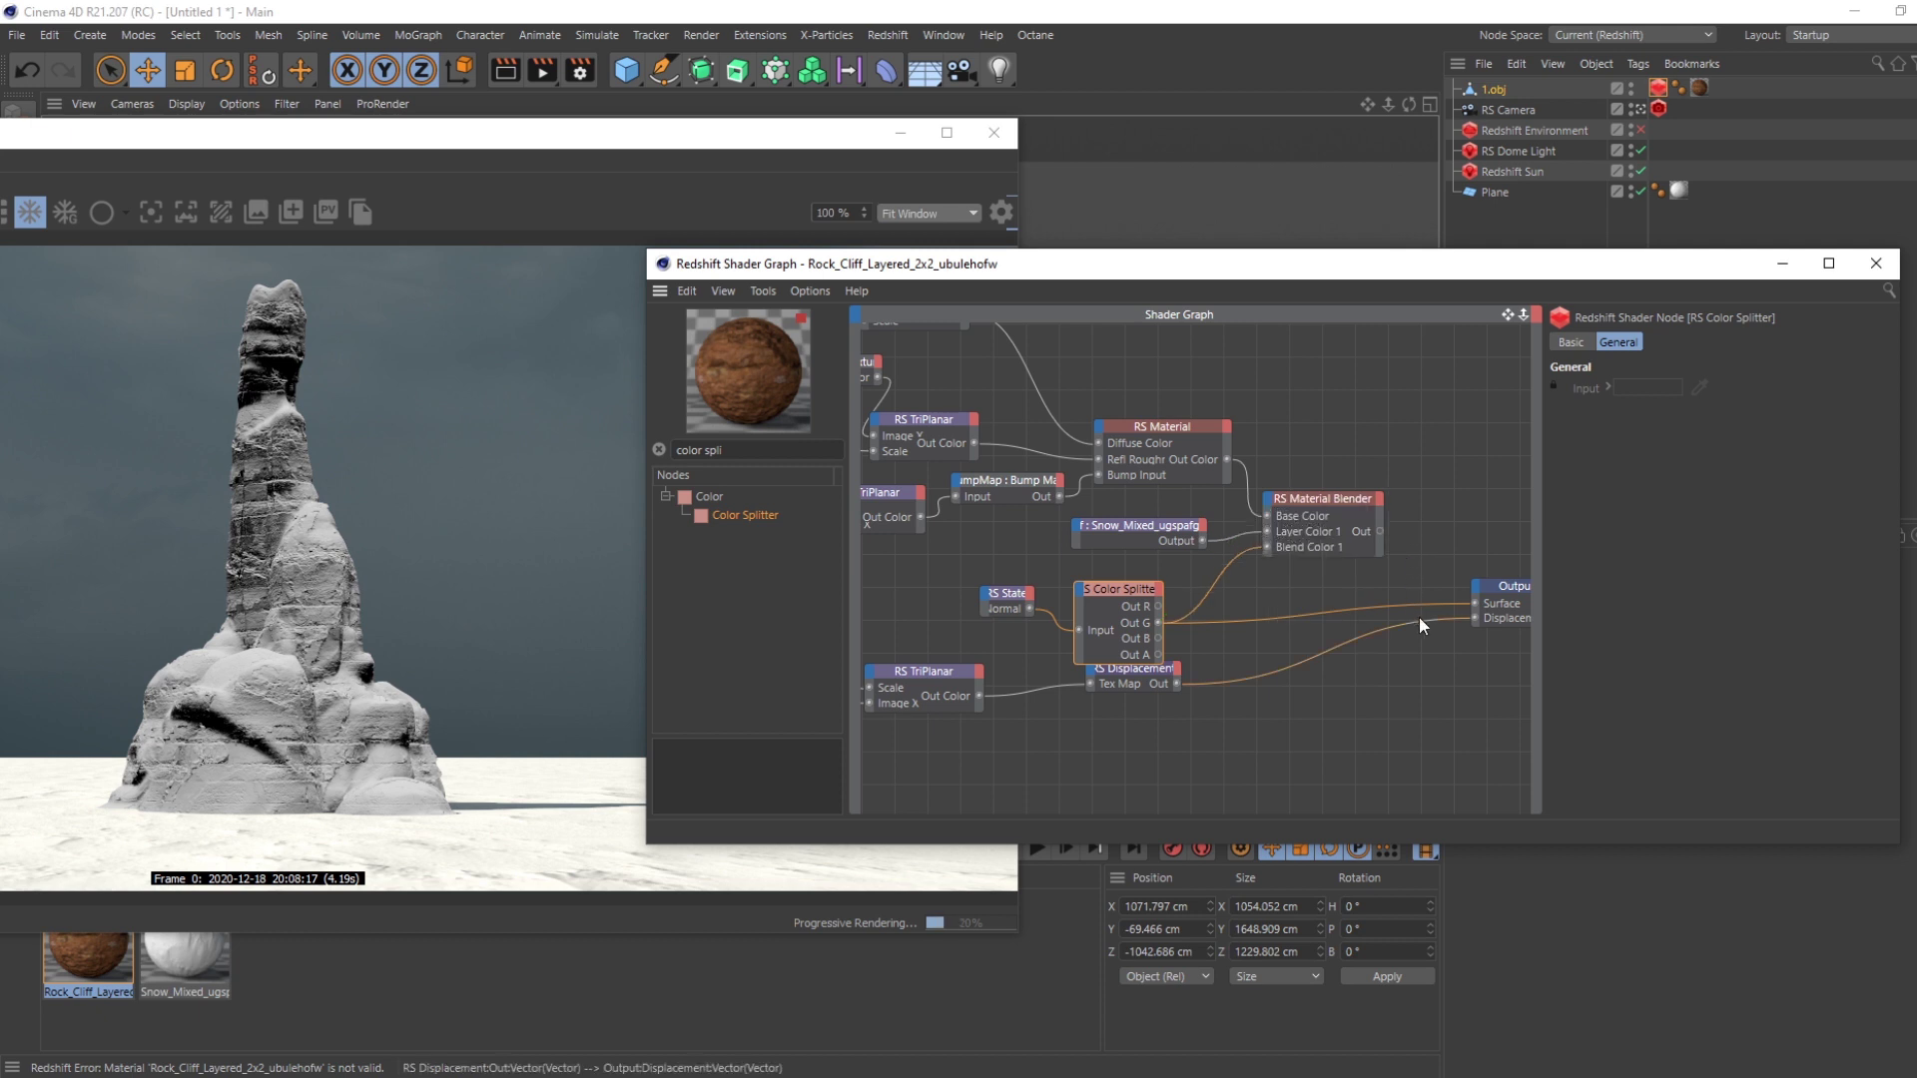
click(1405, 607)
key(Delete)
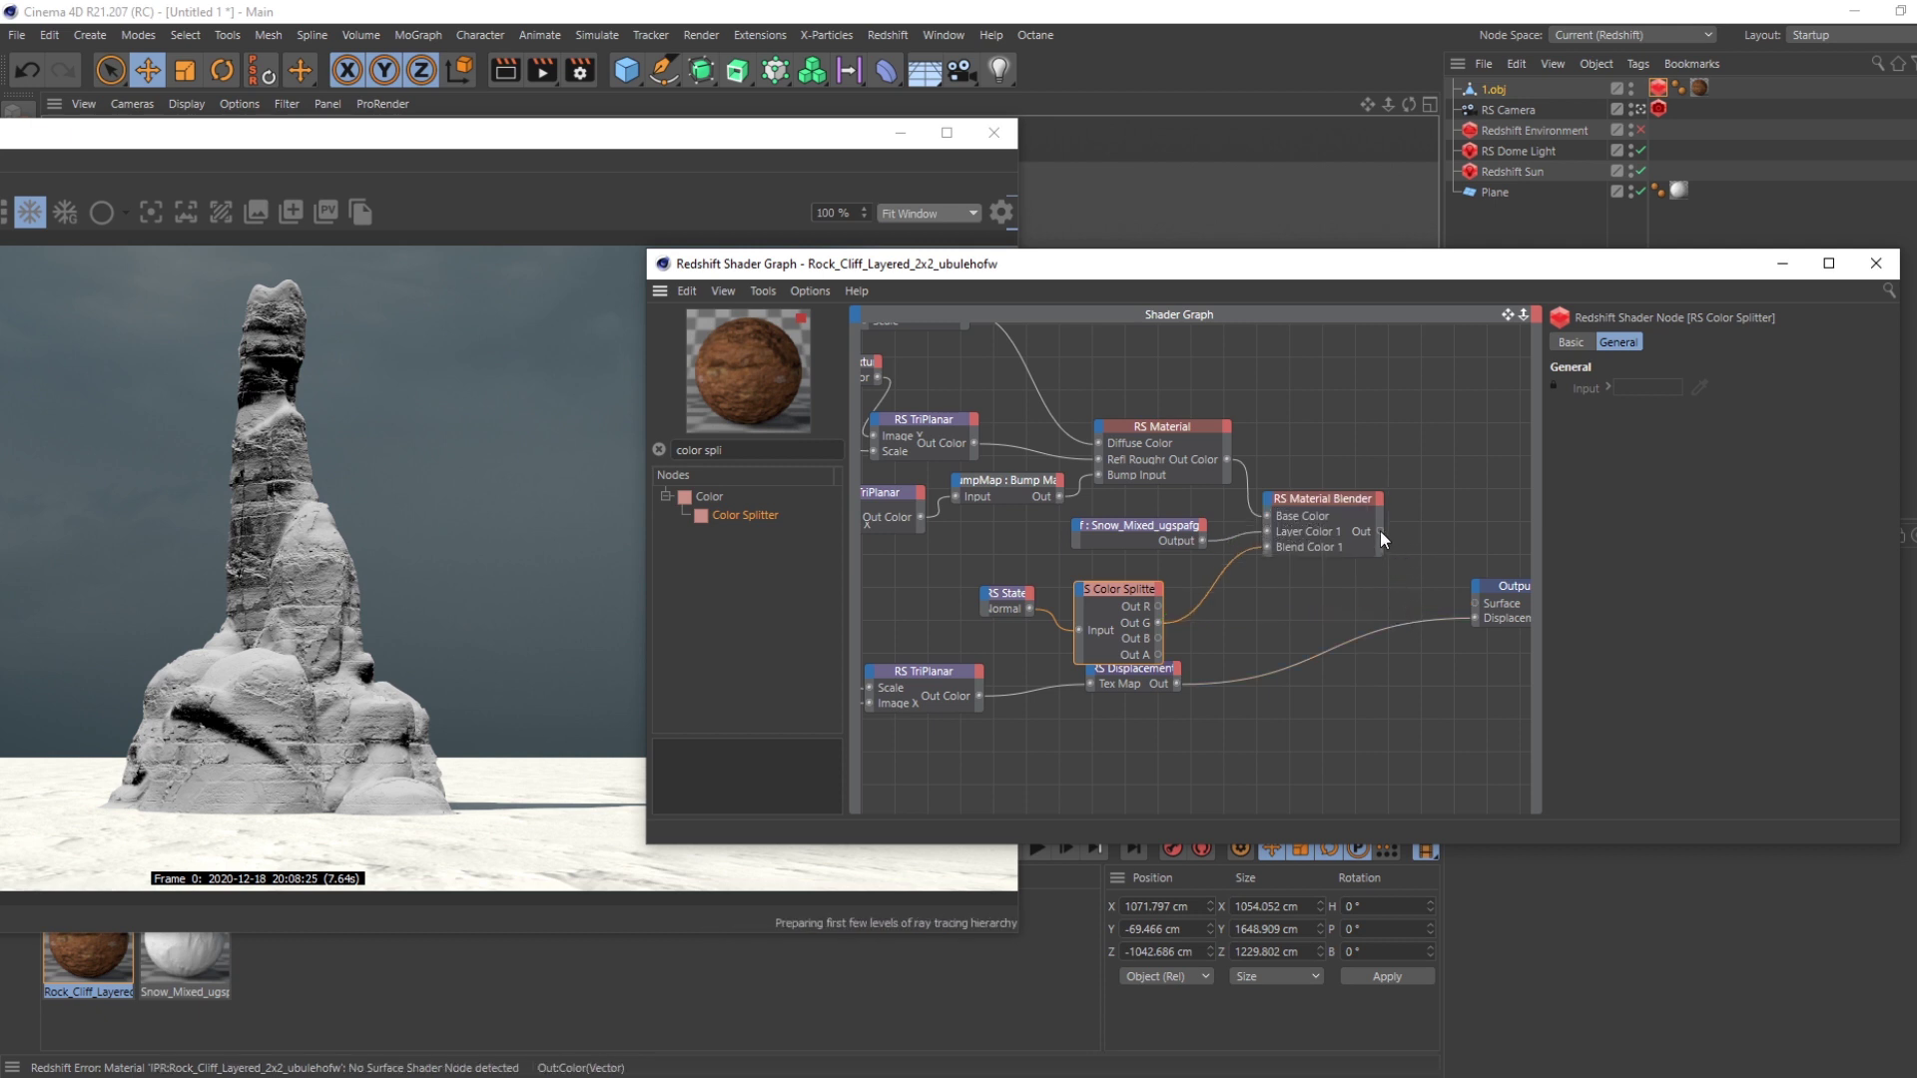
drag(1379, 532, 1463, 597)
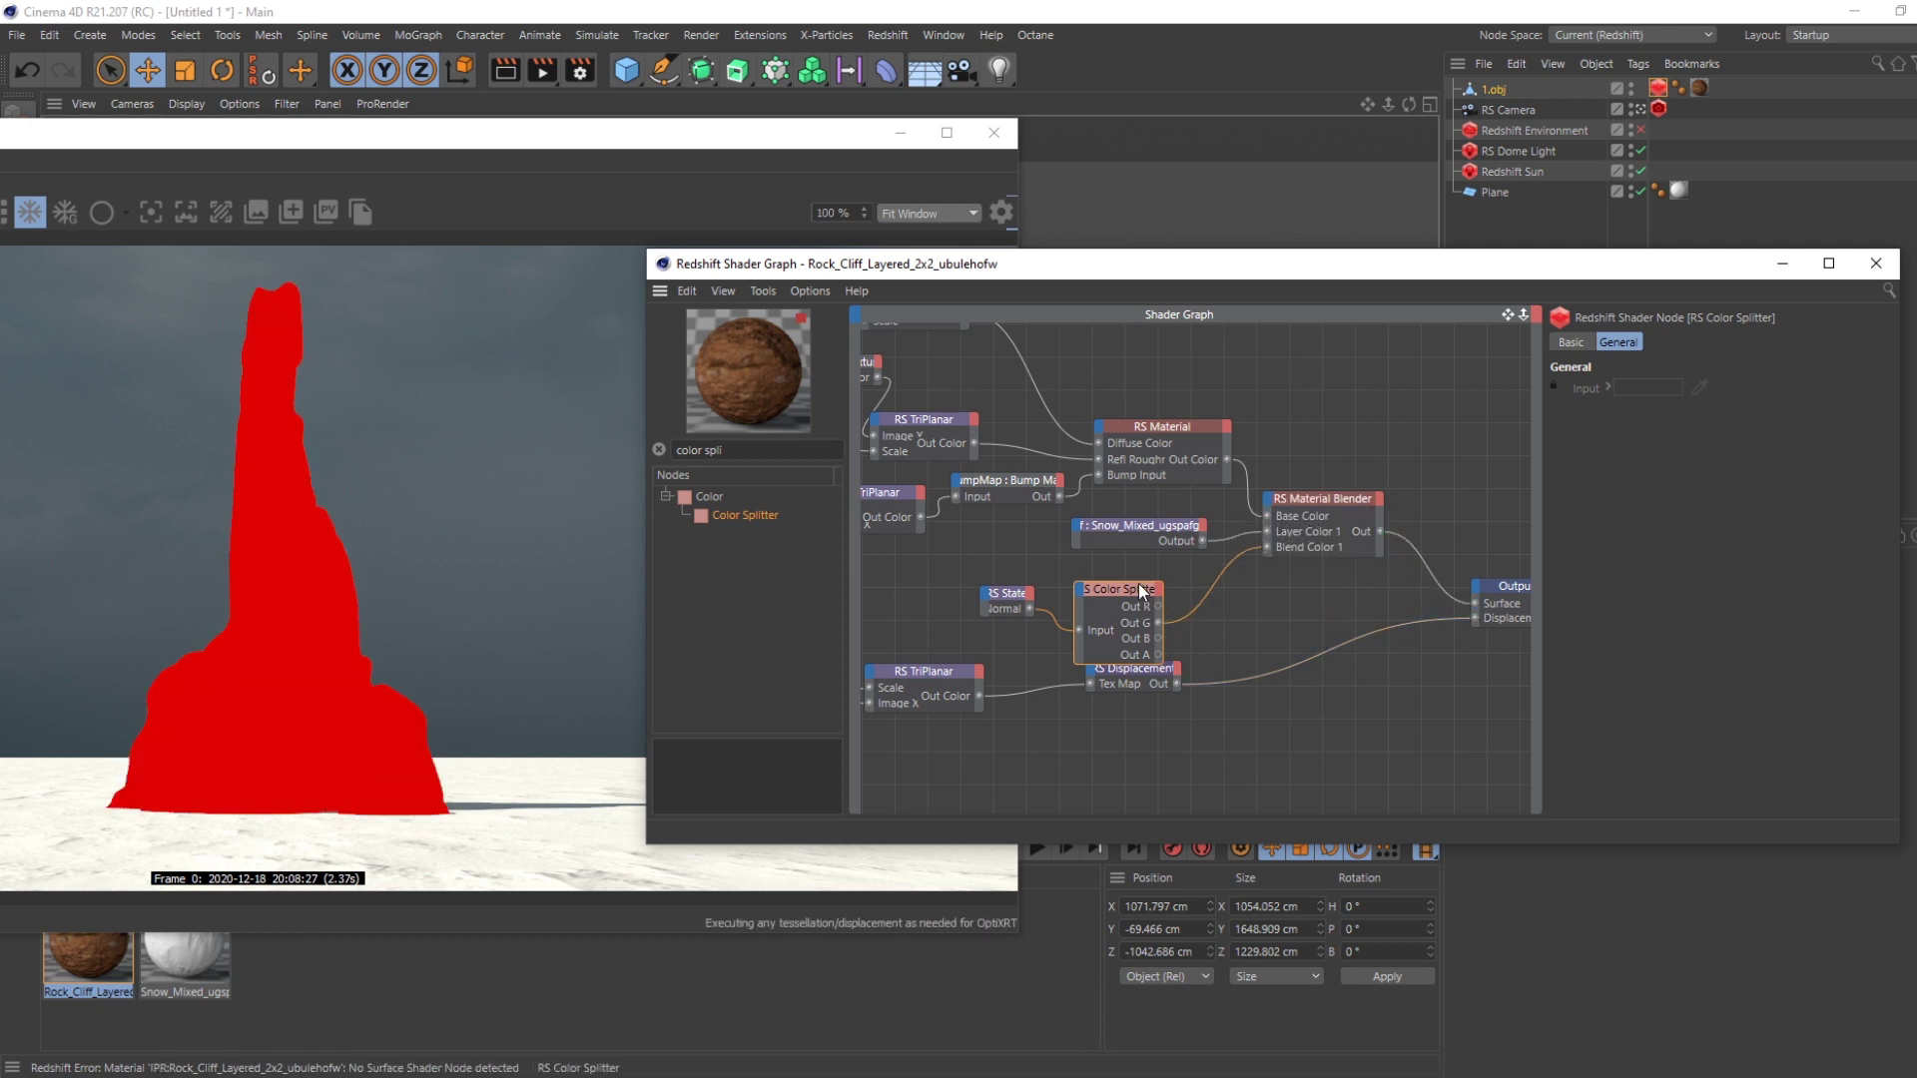
drag(1138, 589, 1143, 562)
- Examine the snow coverage on the rock in the render view from several camera angles
drag(597, 140, 1193, 200)
drag(1408, 105, 1687, 121)
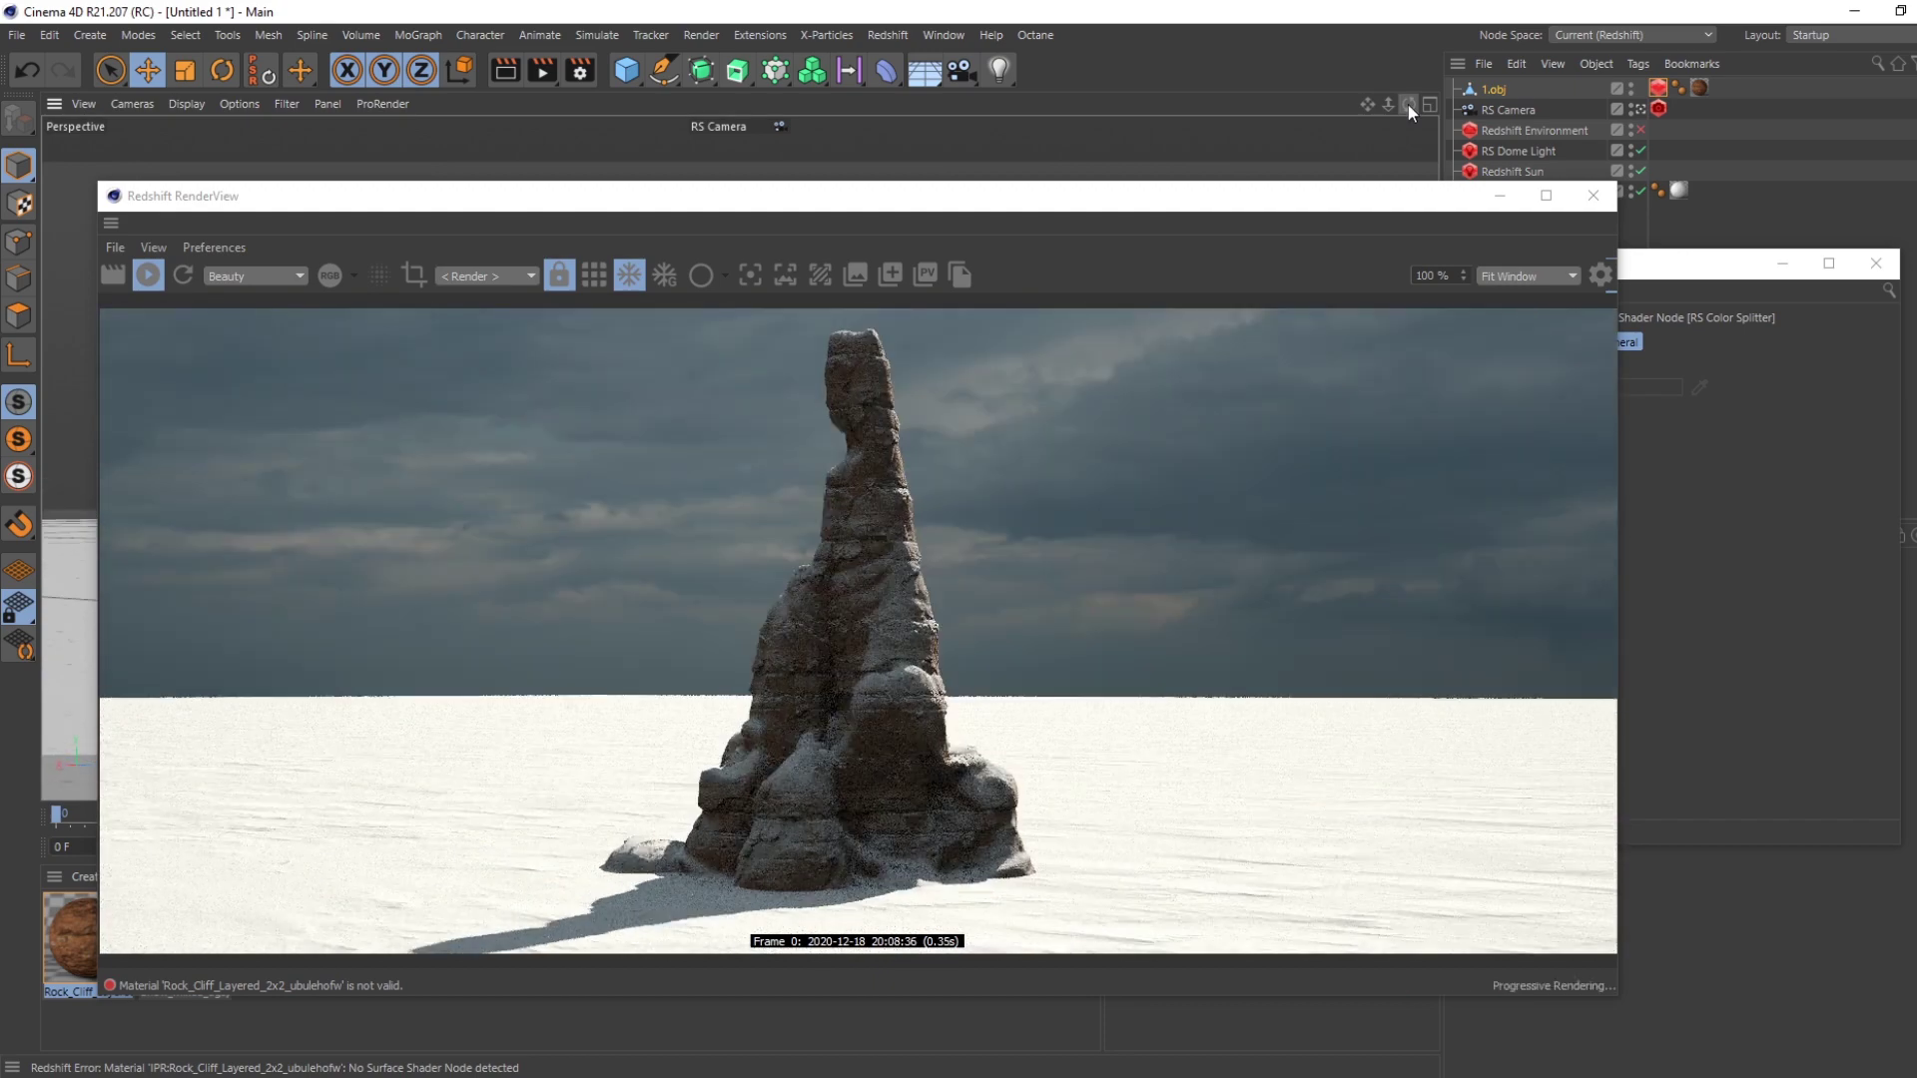
drag(1407, 105, 1547, 100)
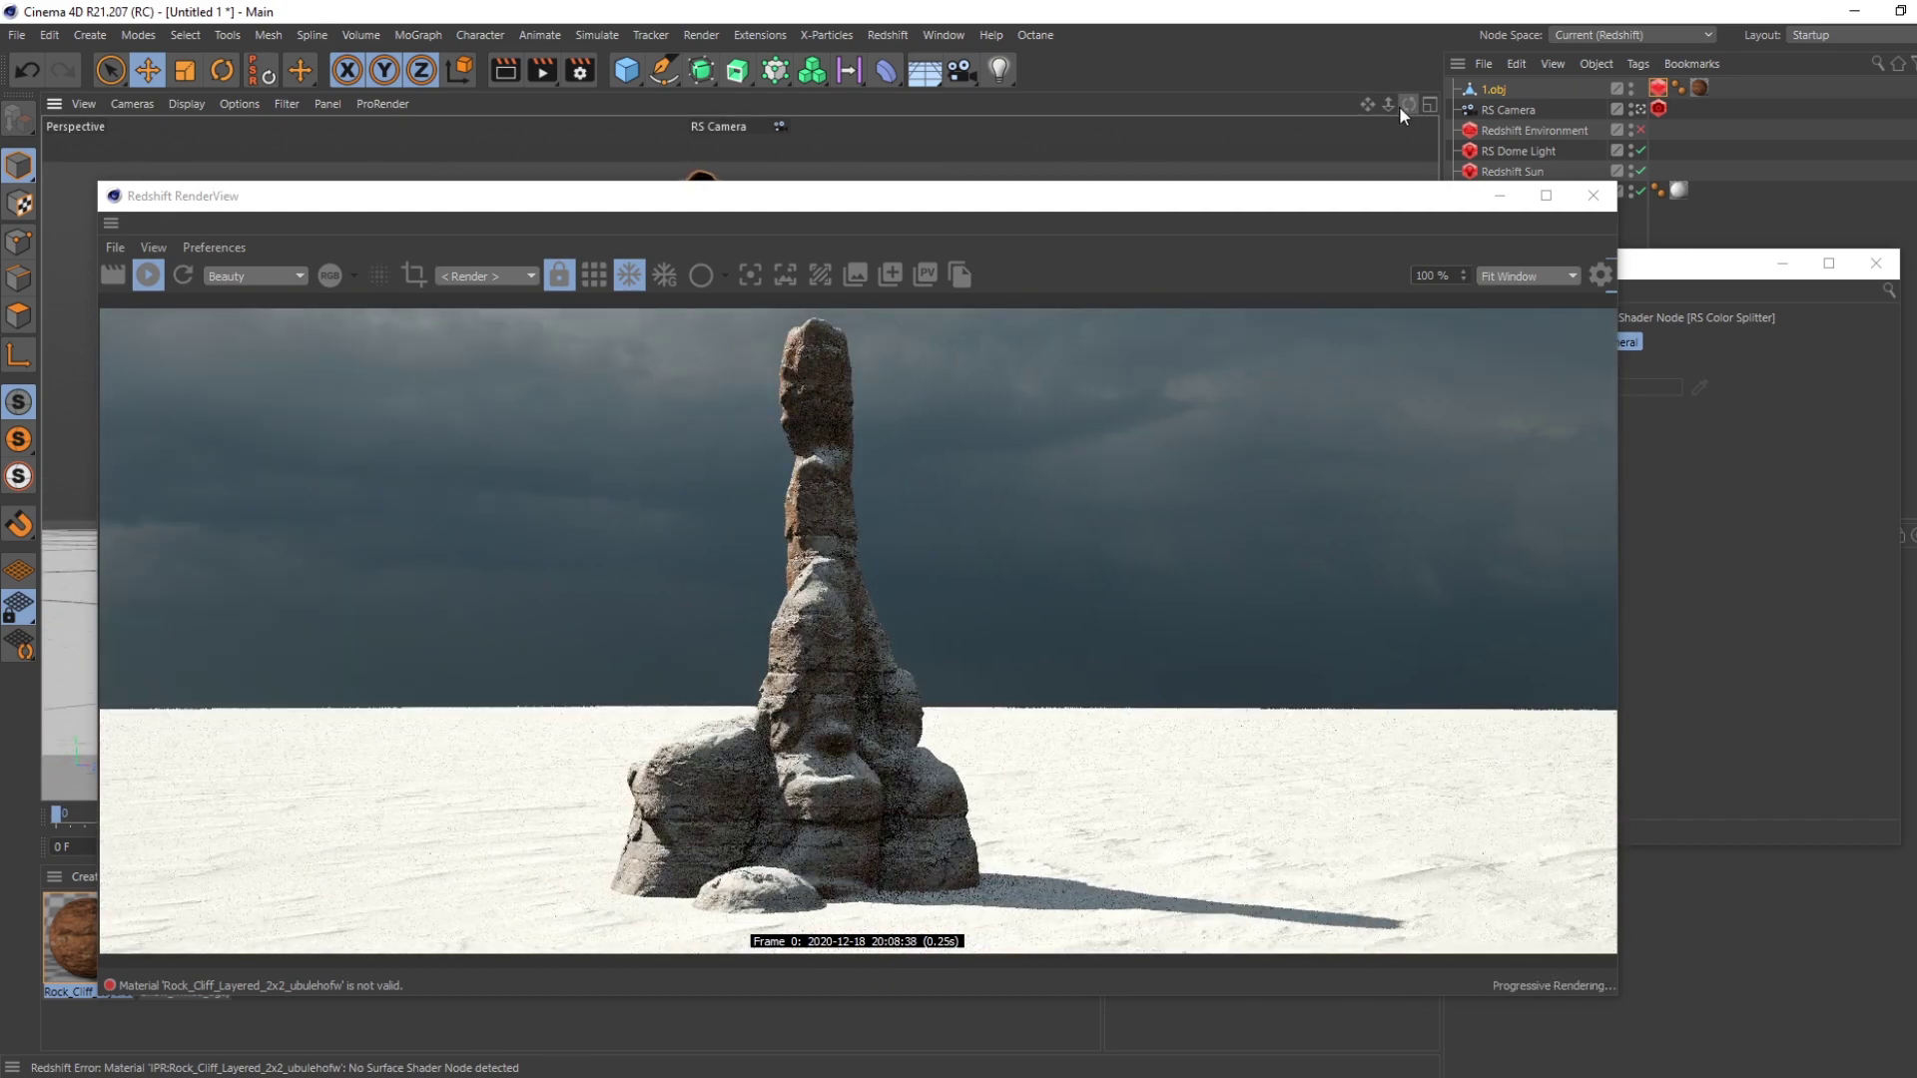
drag(1399, 101, 1497, 115)
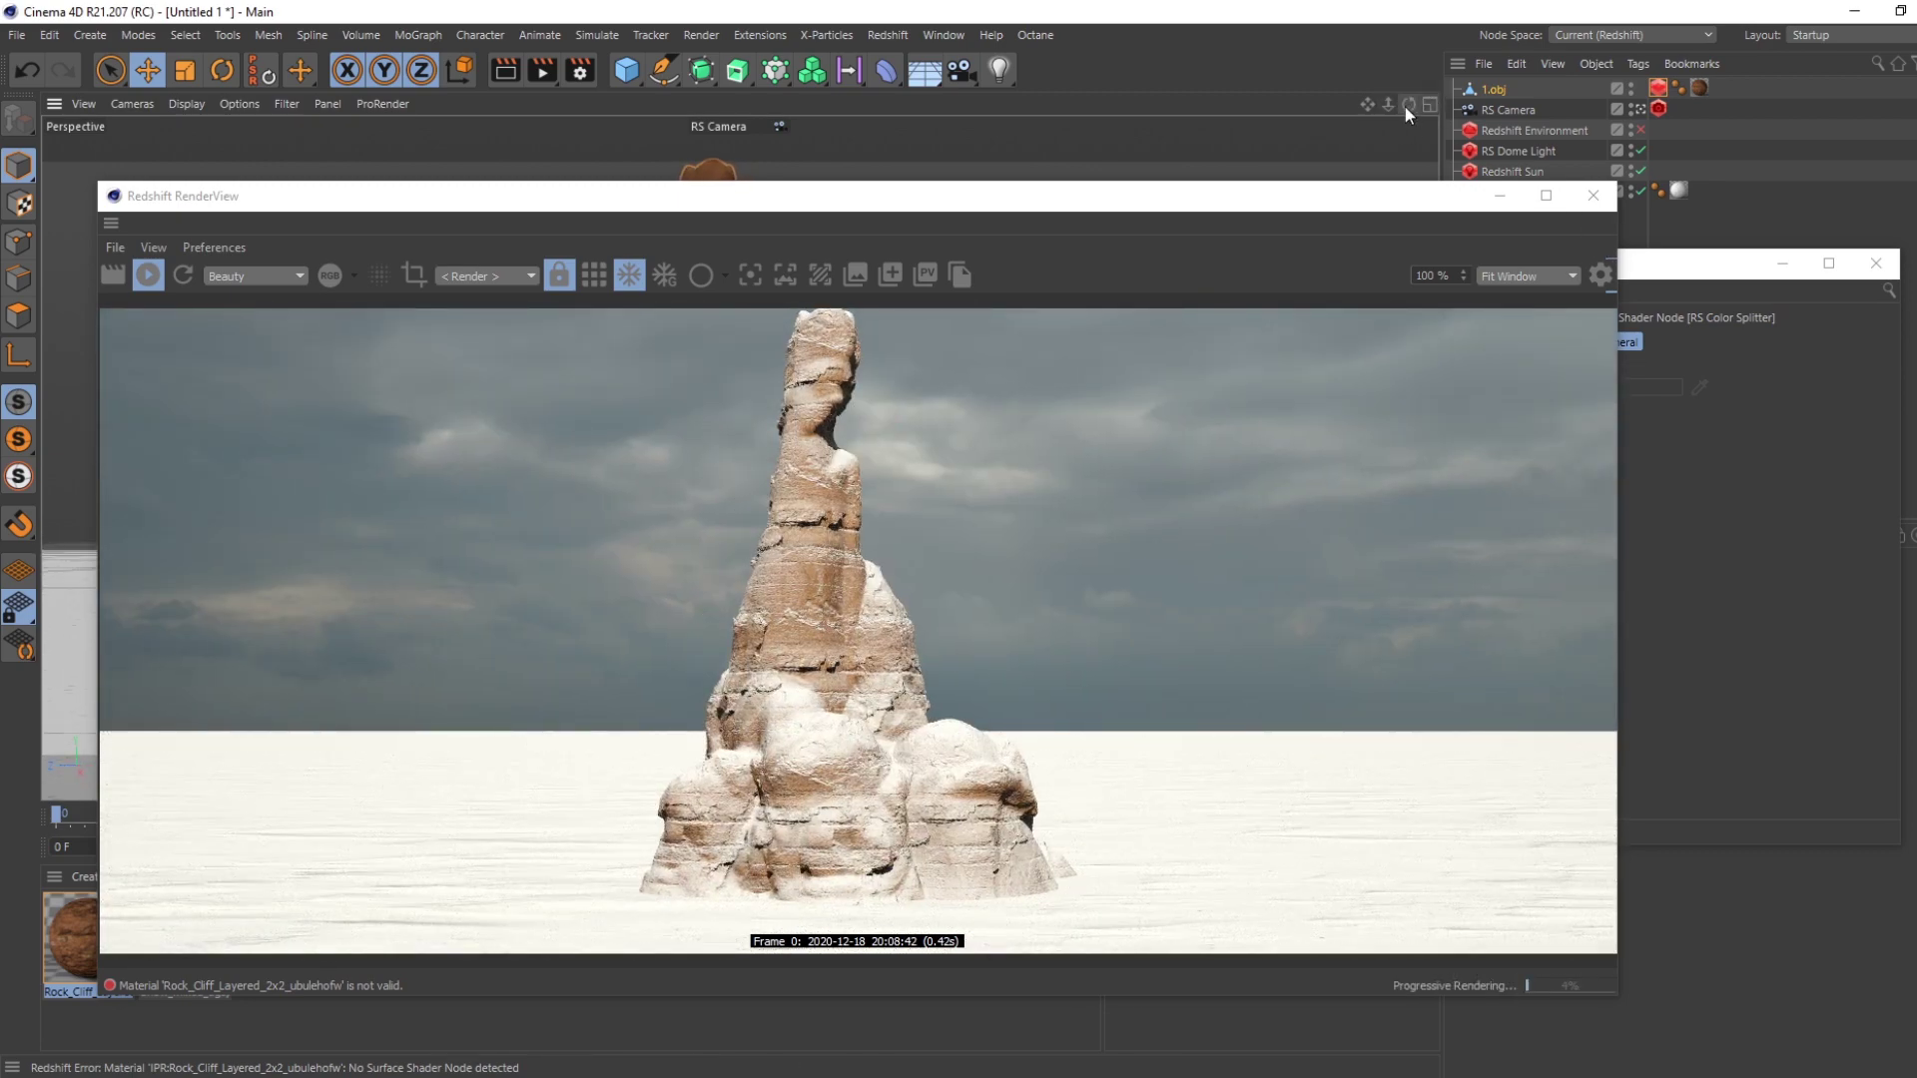
drag(1408, 104, 1438, 108)
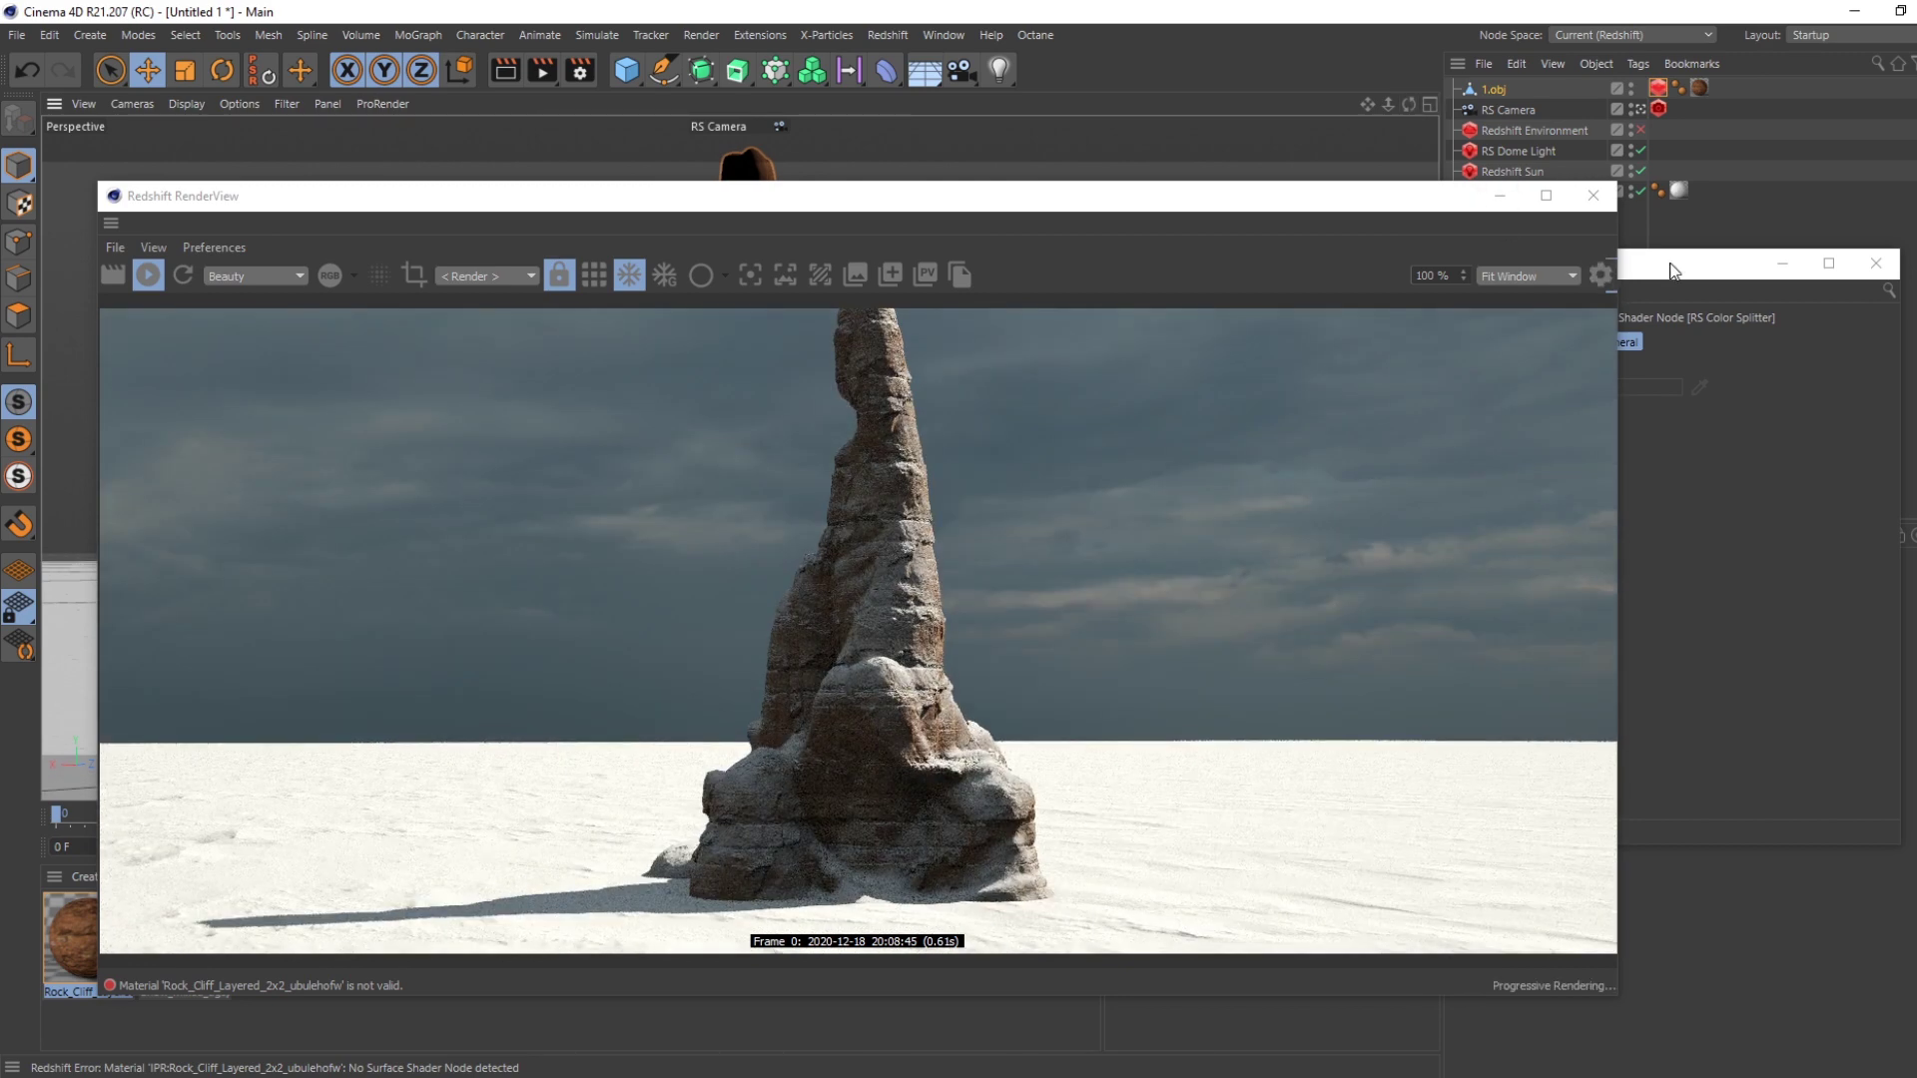
- Set the Constant node that drives the TriPlanar scales to 0.001
click(1668, 265)
middle_drag(865, 500, 1180, 602)
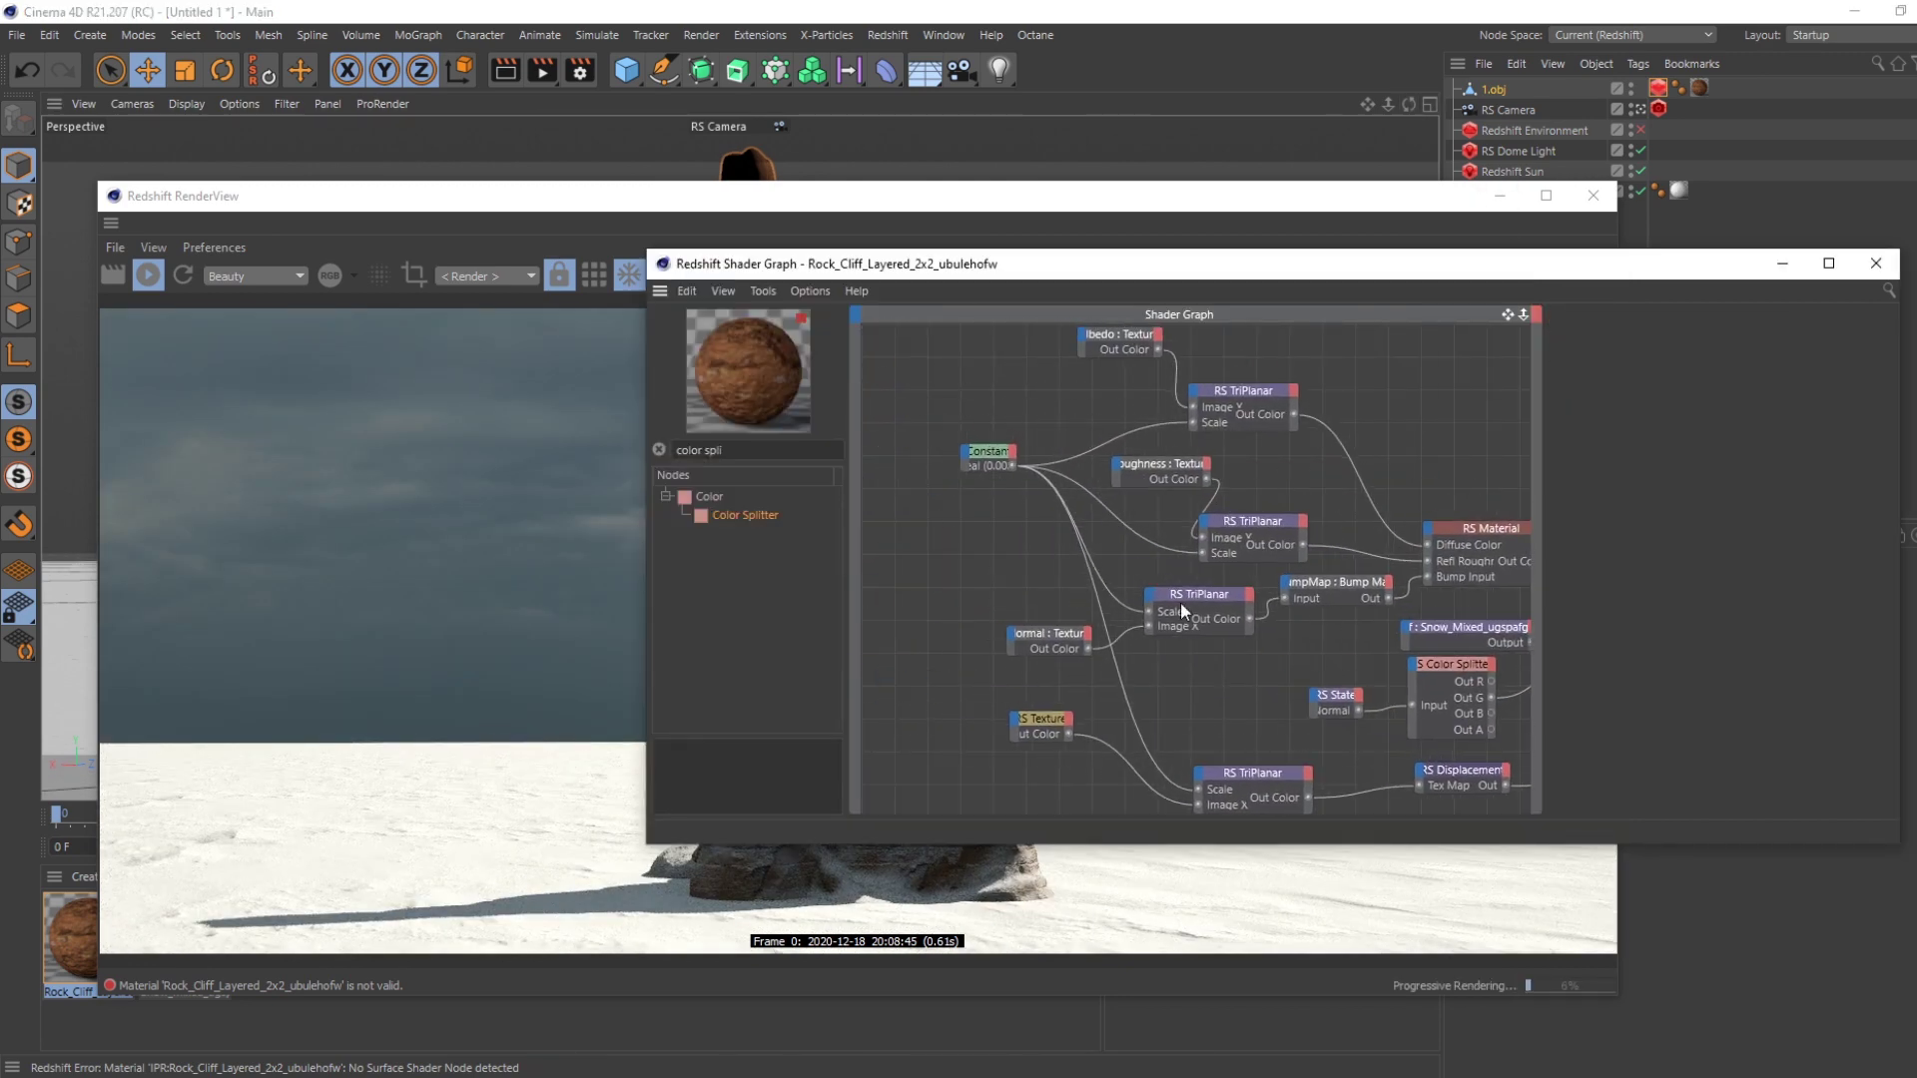
drag(1014, 274, 1315, 280)
drag(1104, 200, 883, 186)
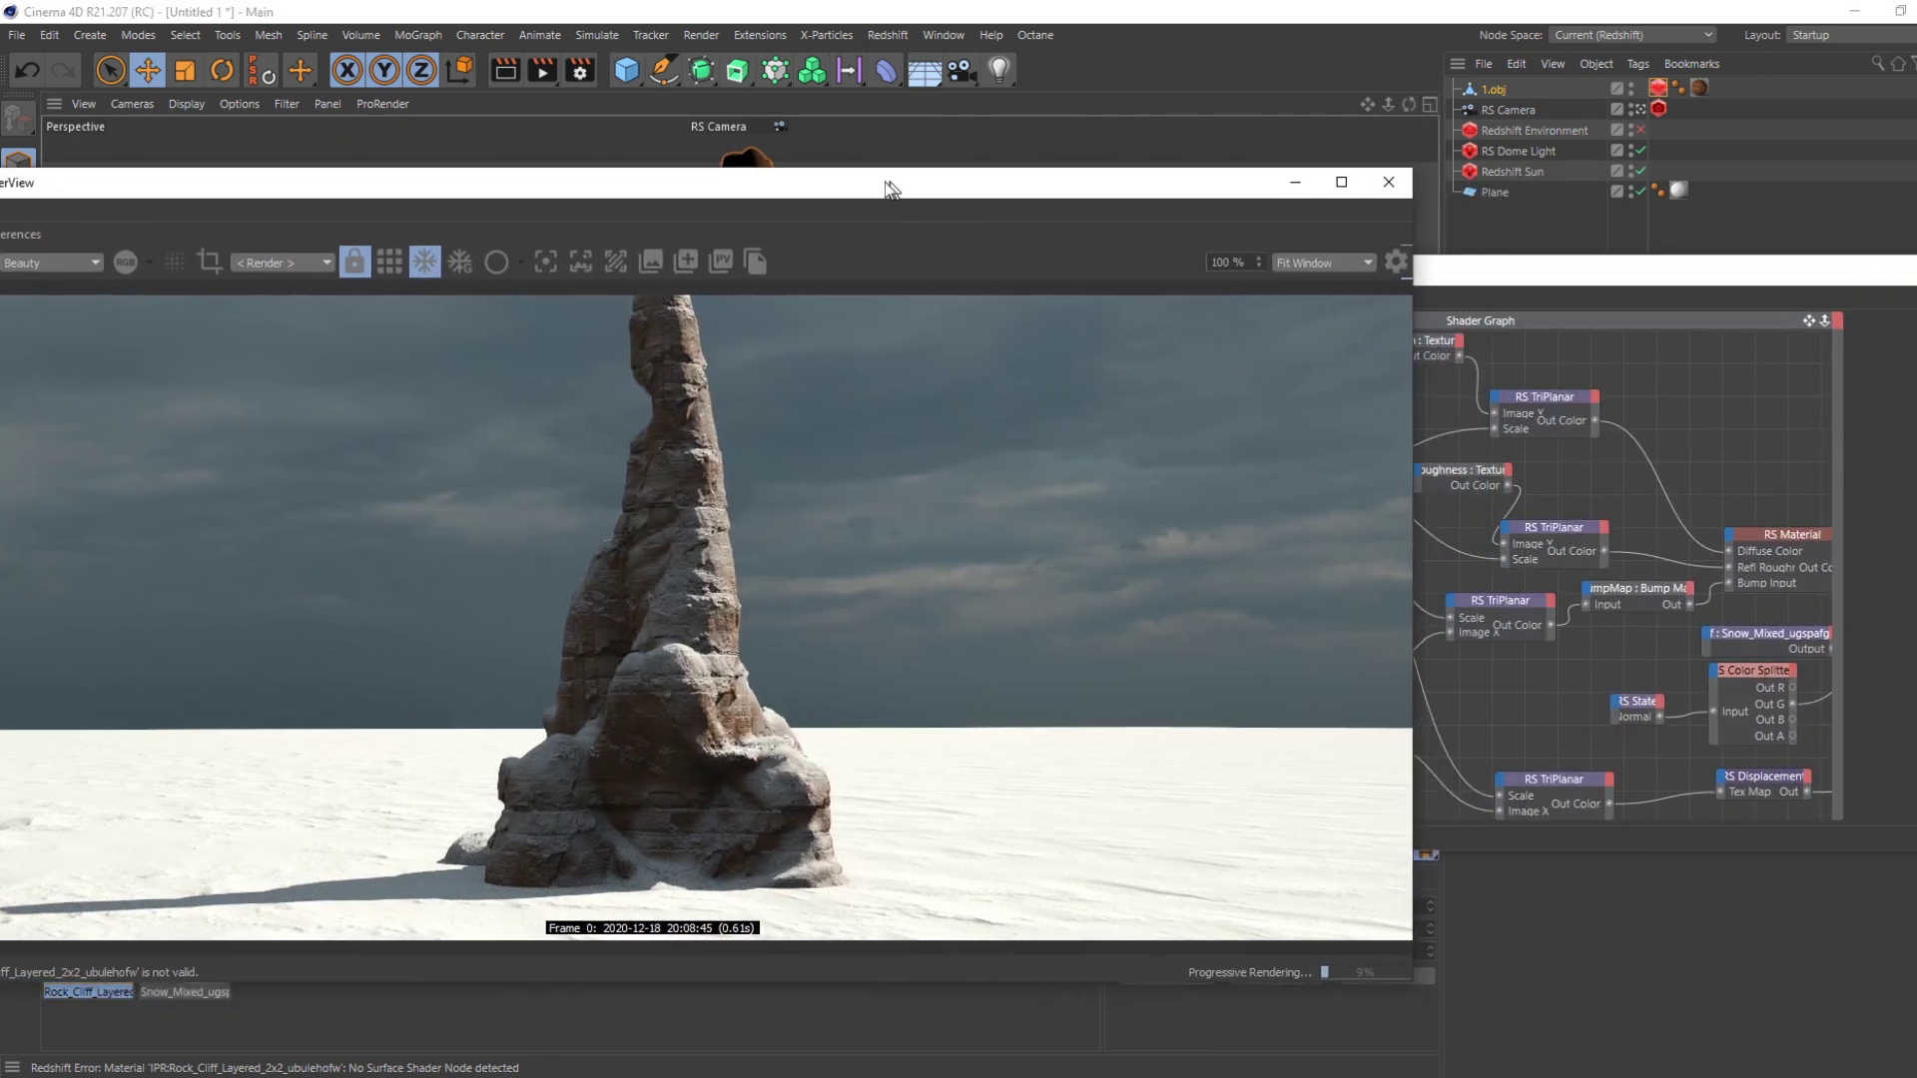
click(1497, 270)
click(1288, 464)
drag(1452, 269, 1341, 272)
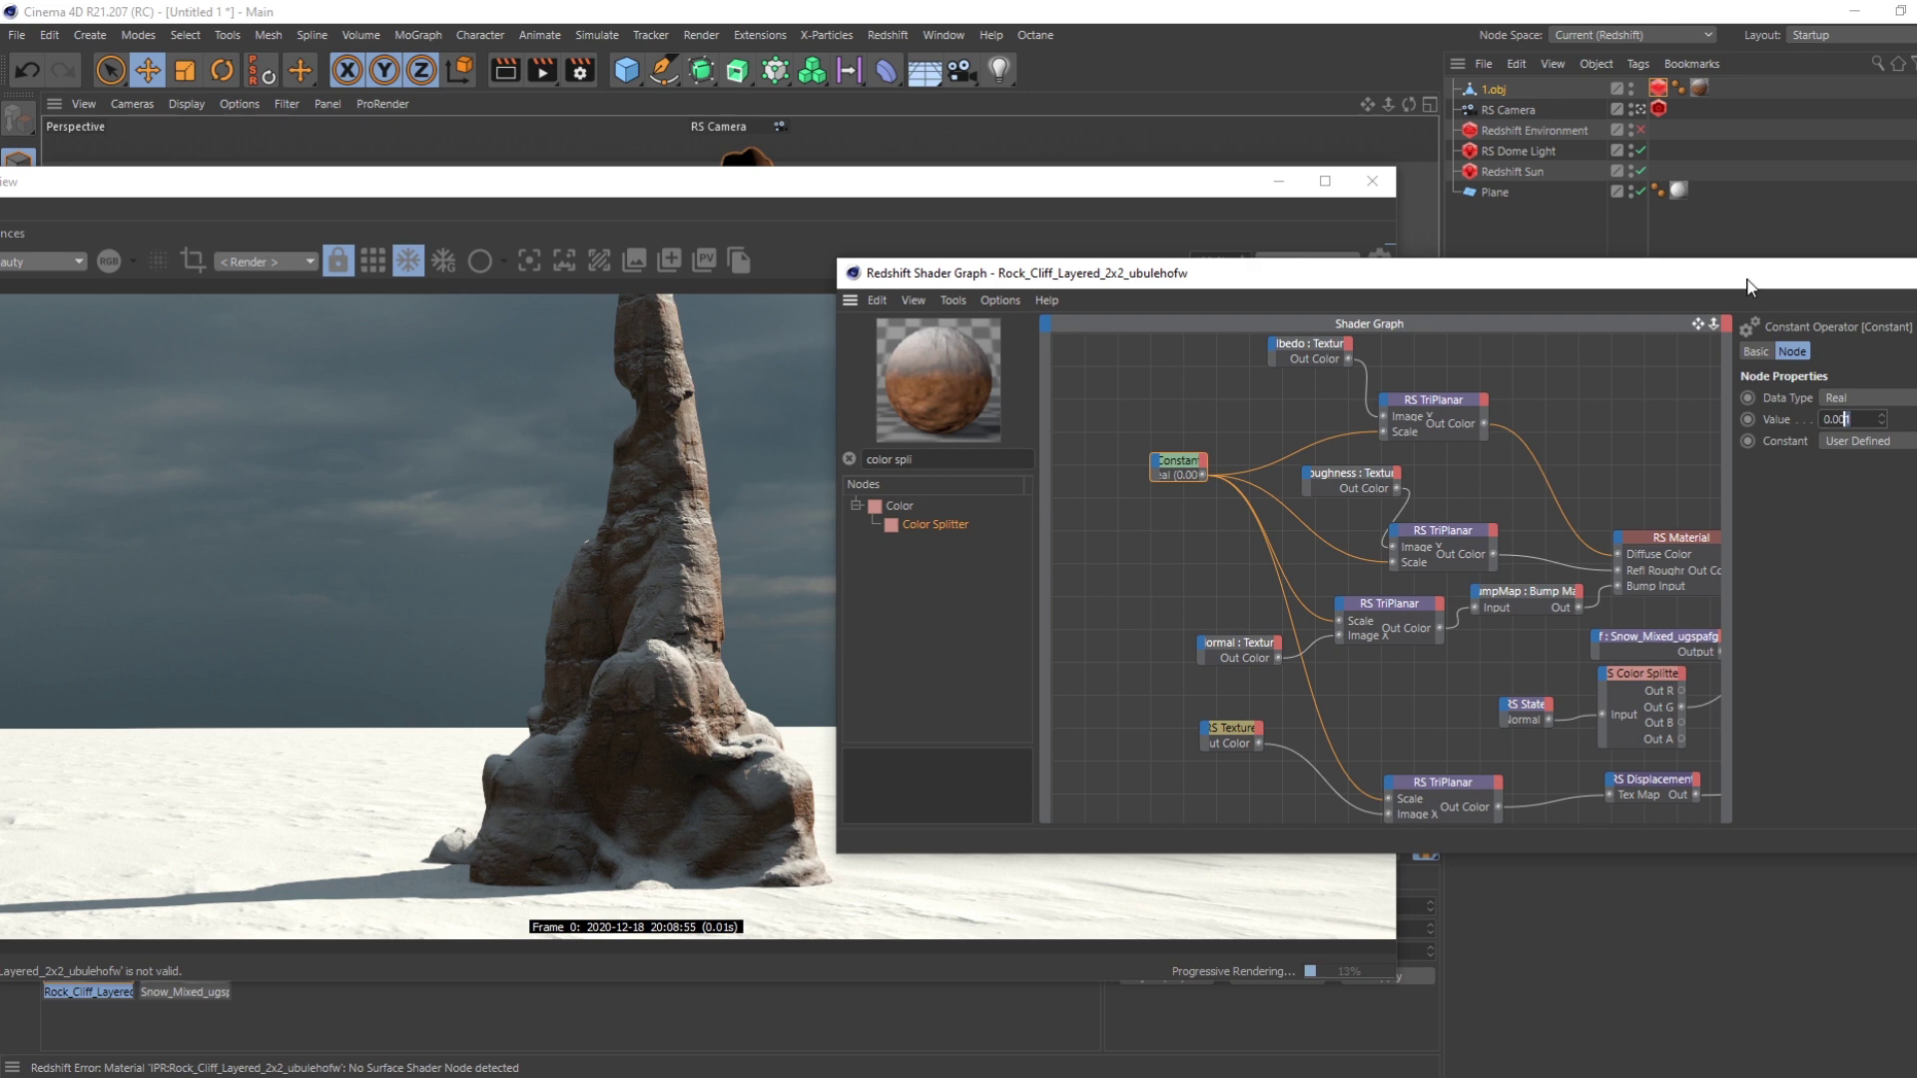
- Duplicate the 1.obj rock, then close the shader graph and move the render view off the viewport
drag(1747, 286, 1438, 556)
drag(1075, 189, 1178, 175)
click(1674, 262)
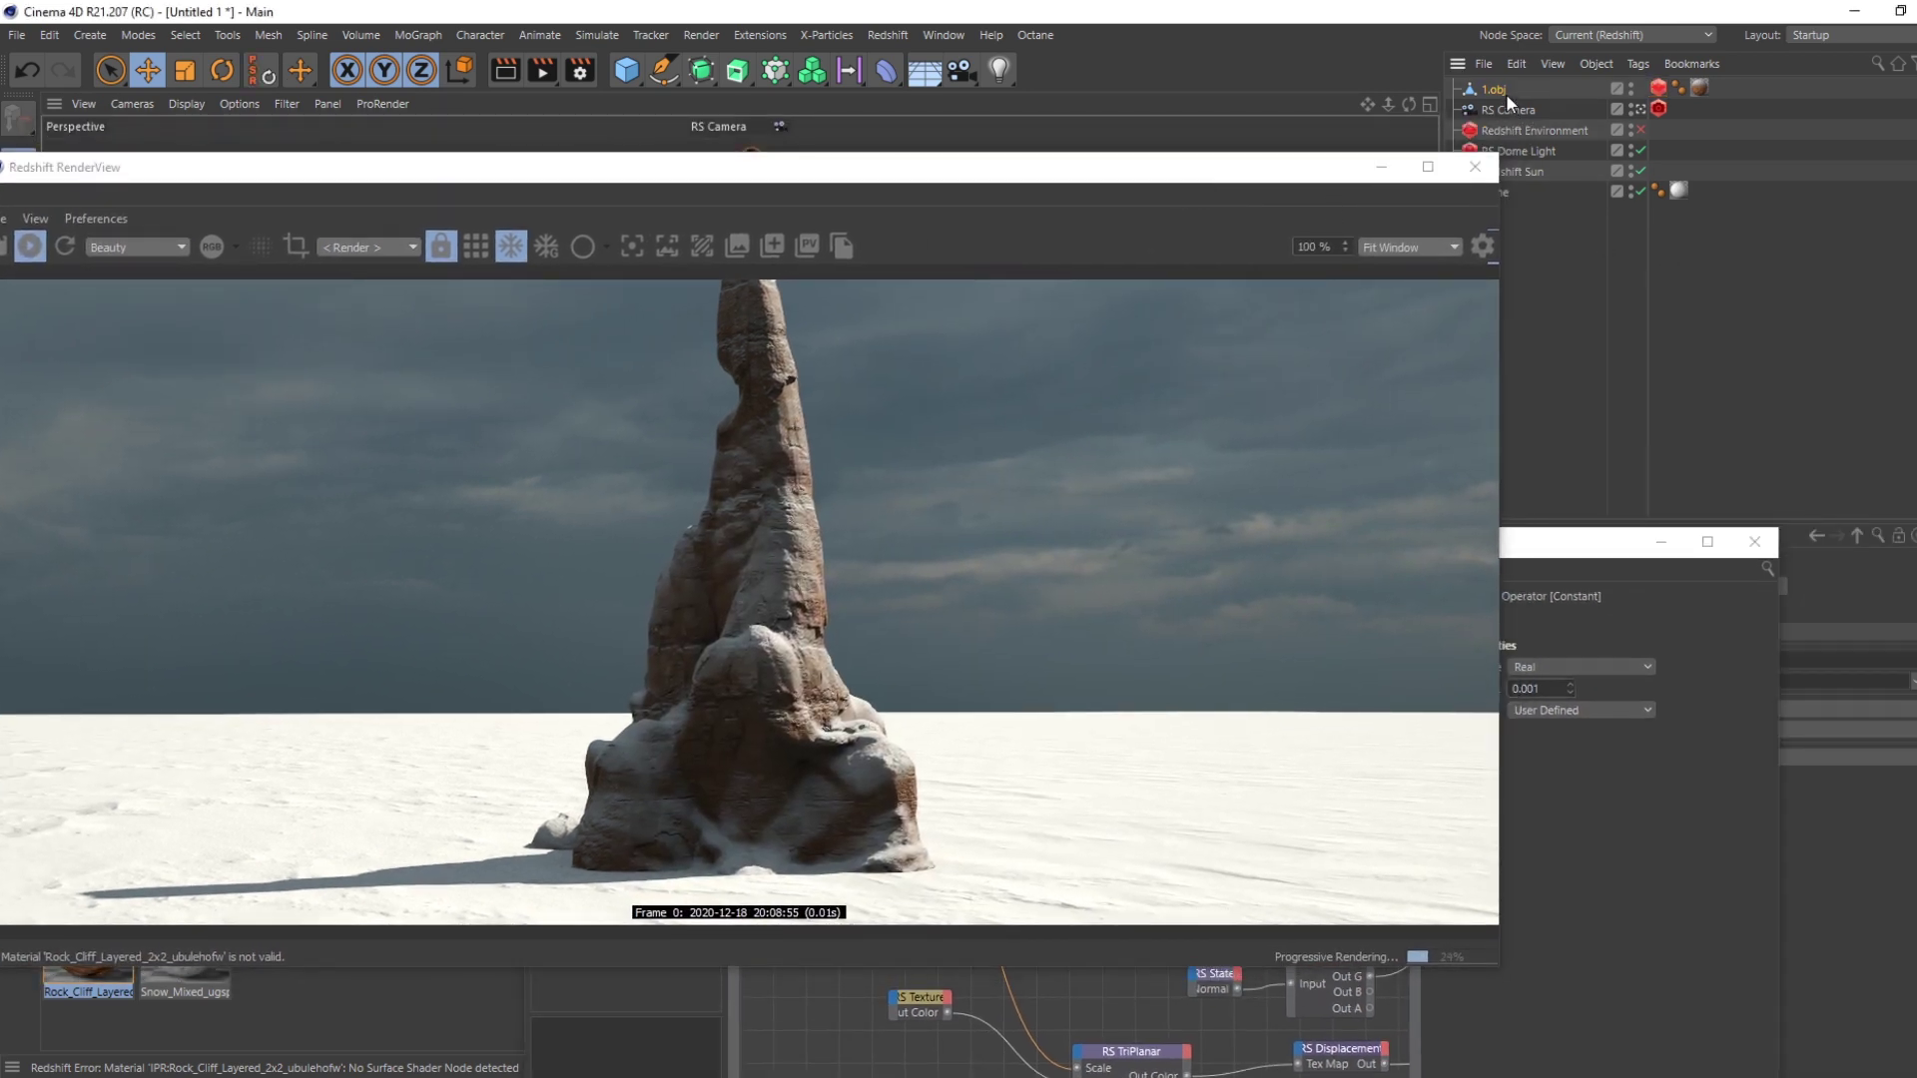
key(ctrl+c)
key(ctrl+v)
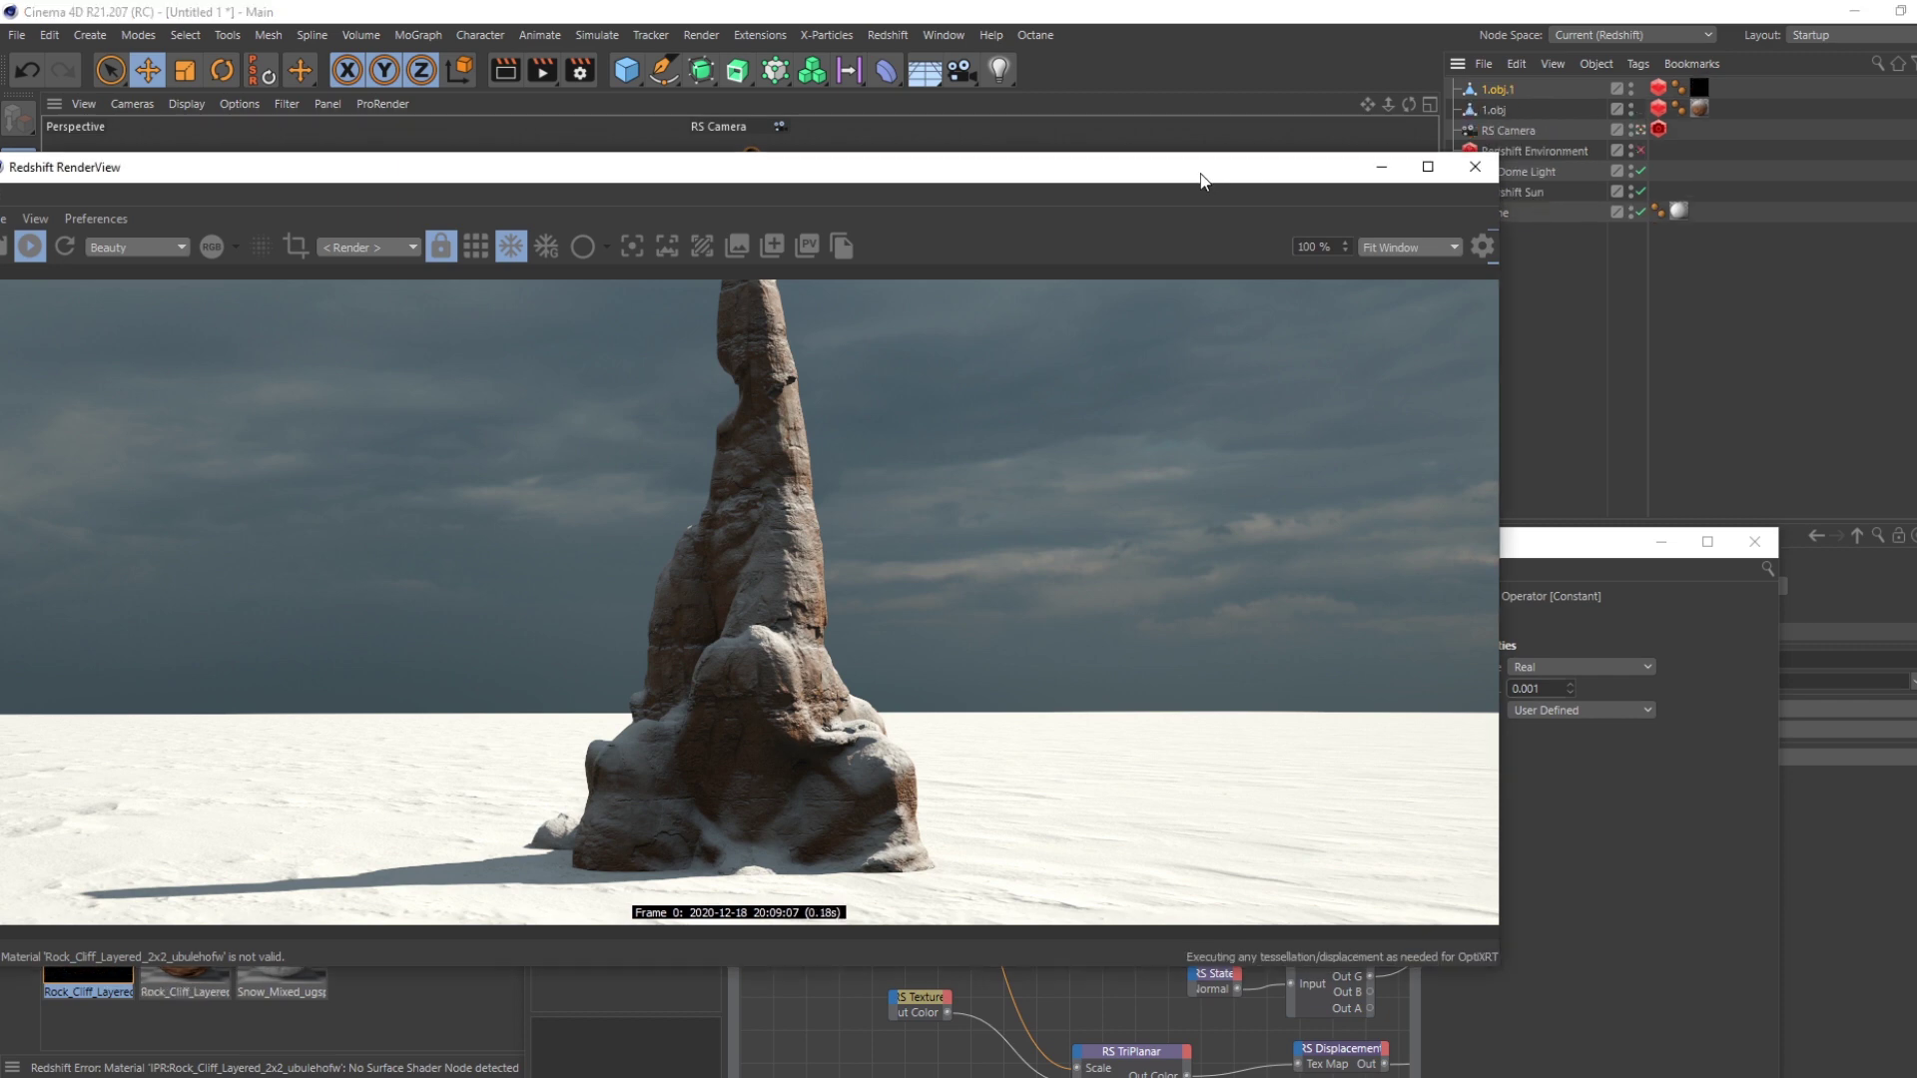
drag(1216, 180, 1285, 875)
click(1754, 542)
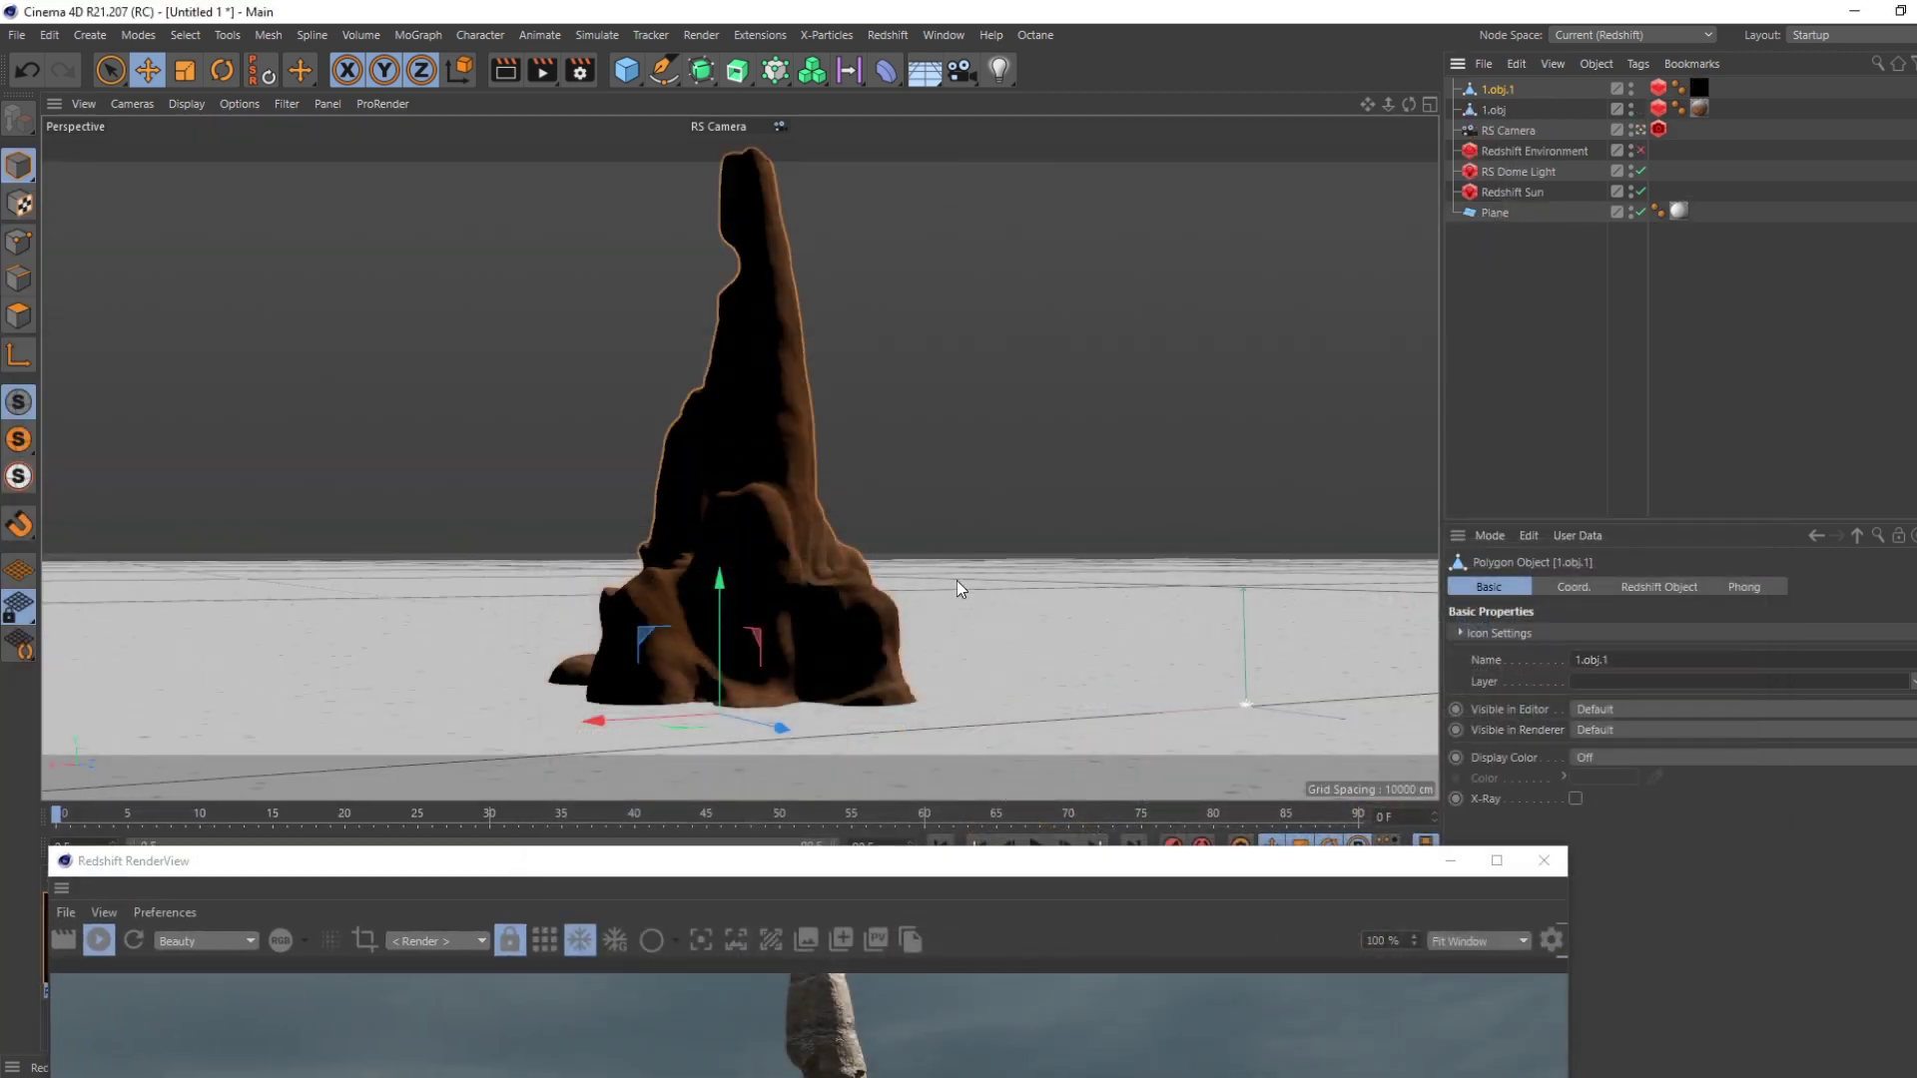
- Move the duplicated rock beside the original and rotate it so that a different side faces the camera
drag(632, 725, 1075, 758)
key(r)
drag(966, 867, 1240, 291)
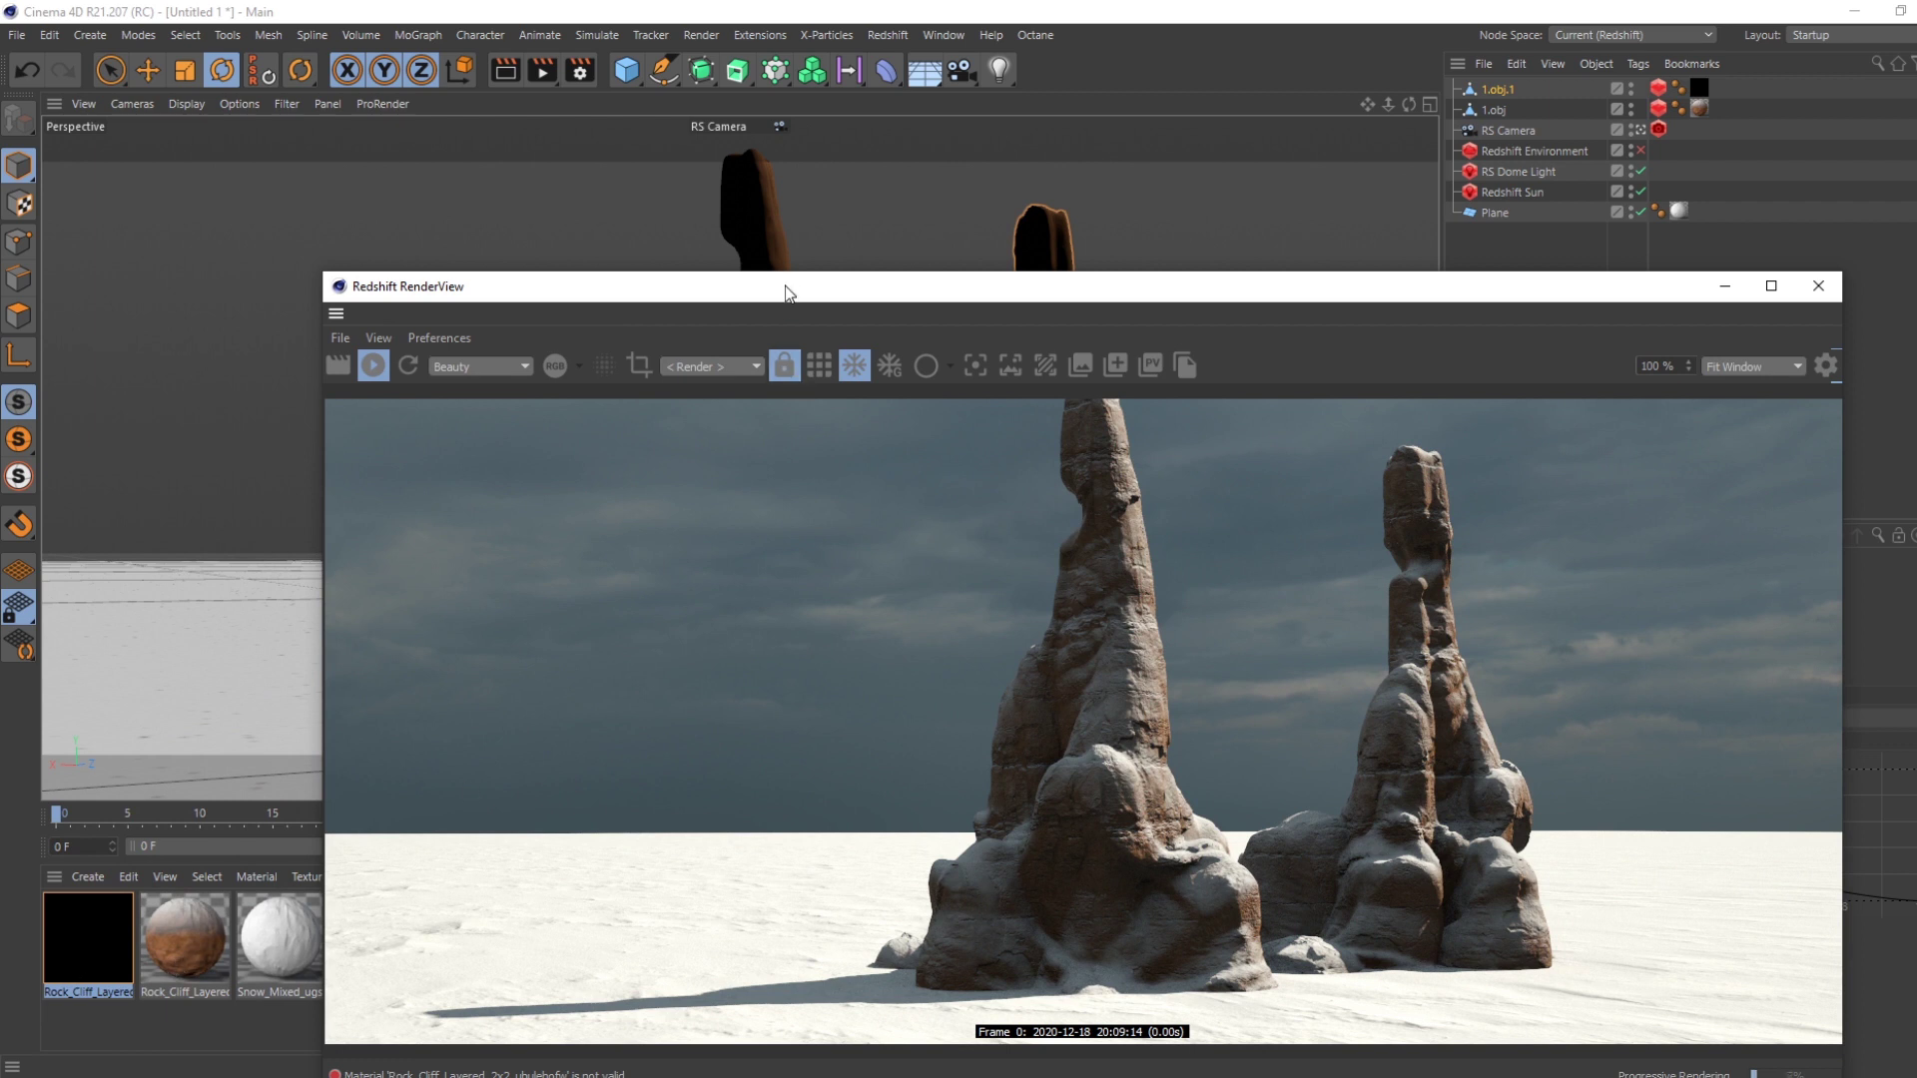
- Open the duplicated rock's material and set its Constant scale value to 0.003
drag(785, 293, 1087, 369)
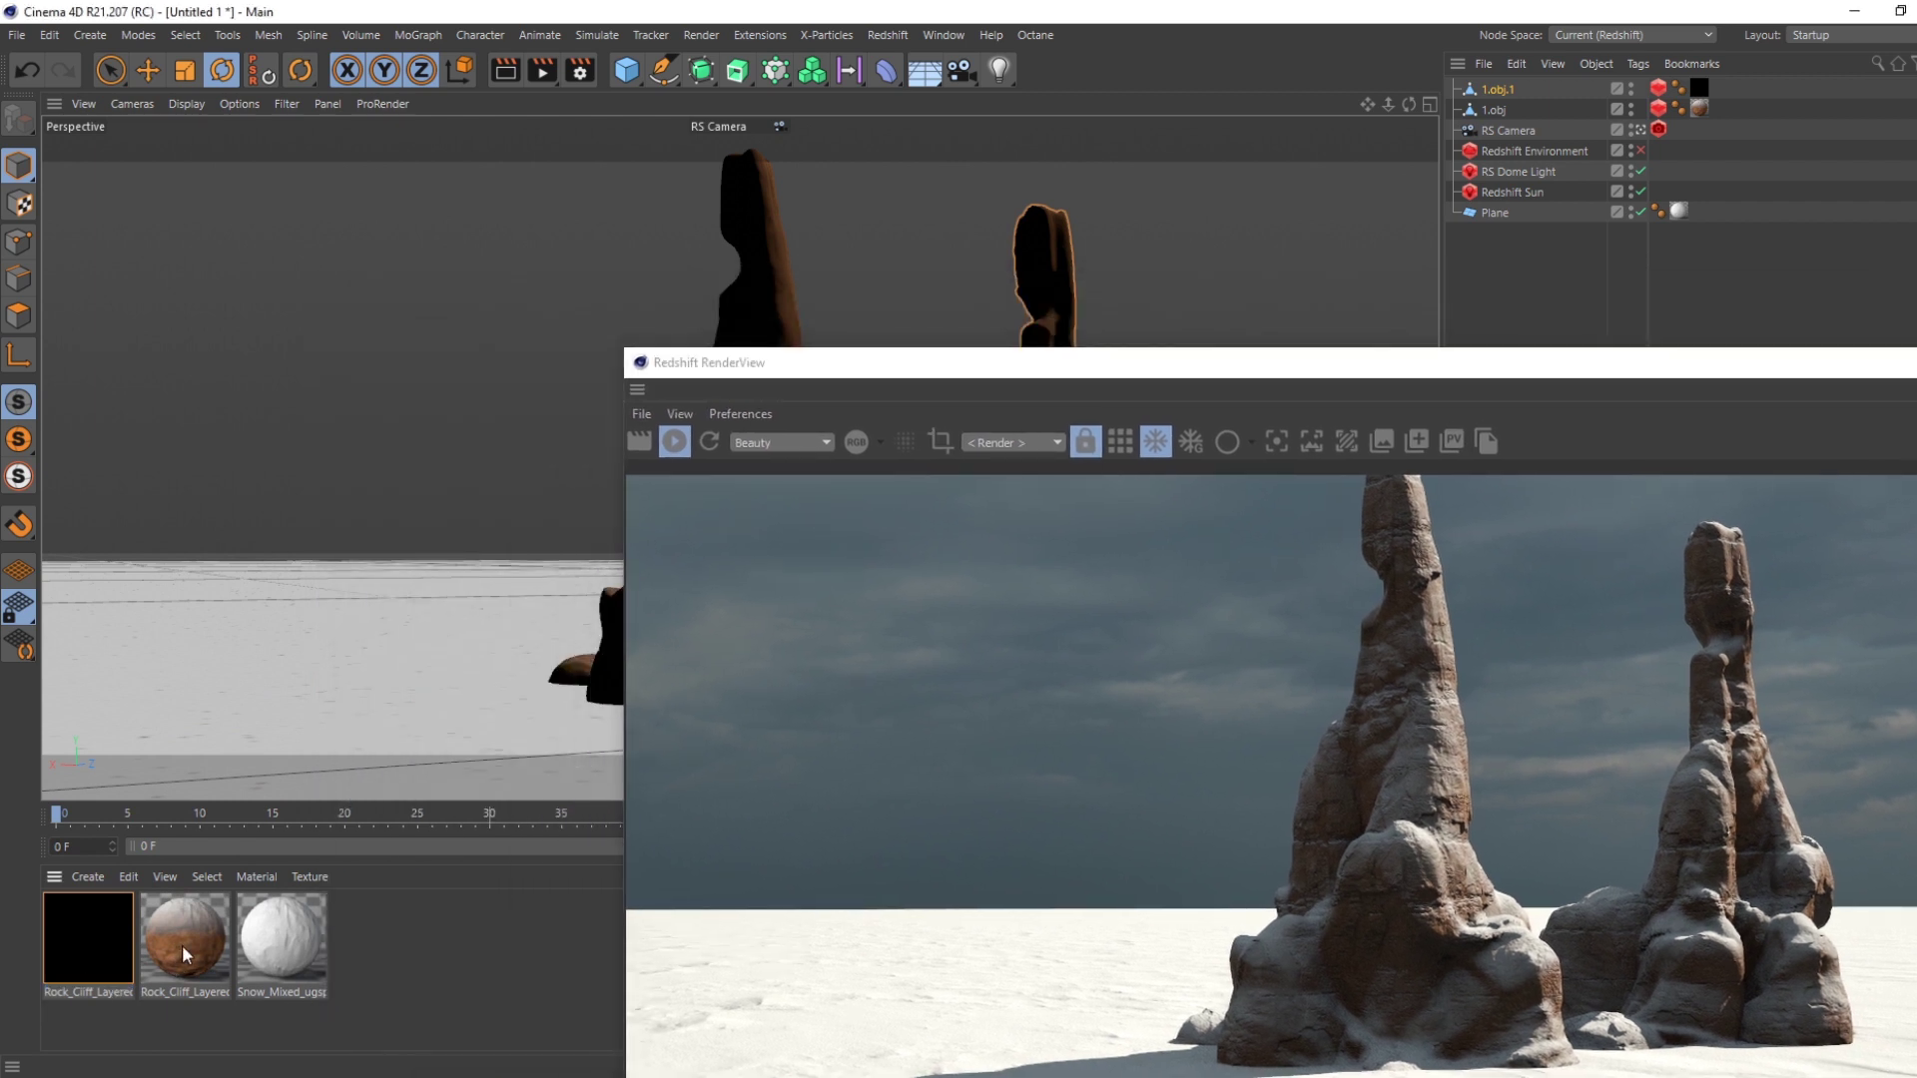
double_click(70, 981)
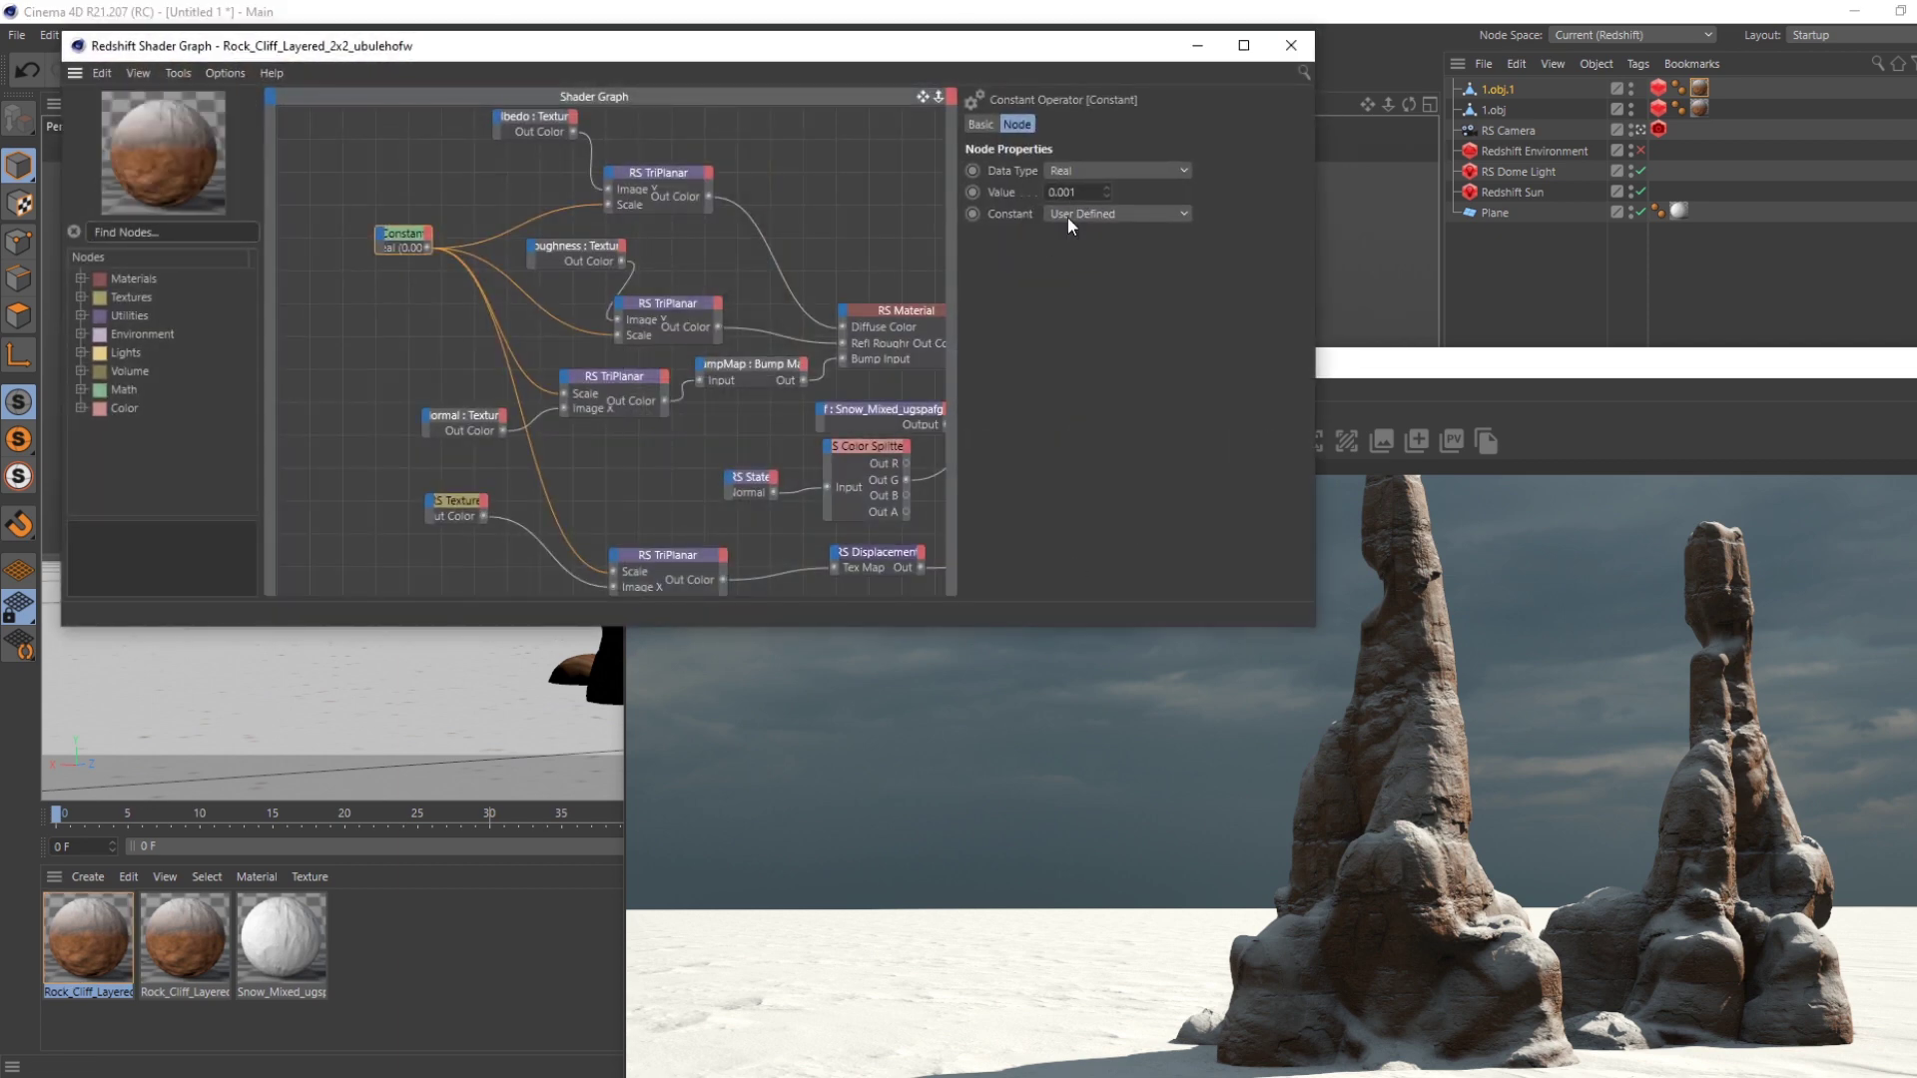
click(1076, 191)
key(BackSpace)
text(3)
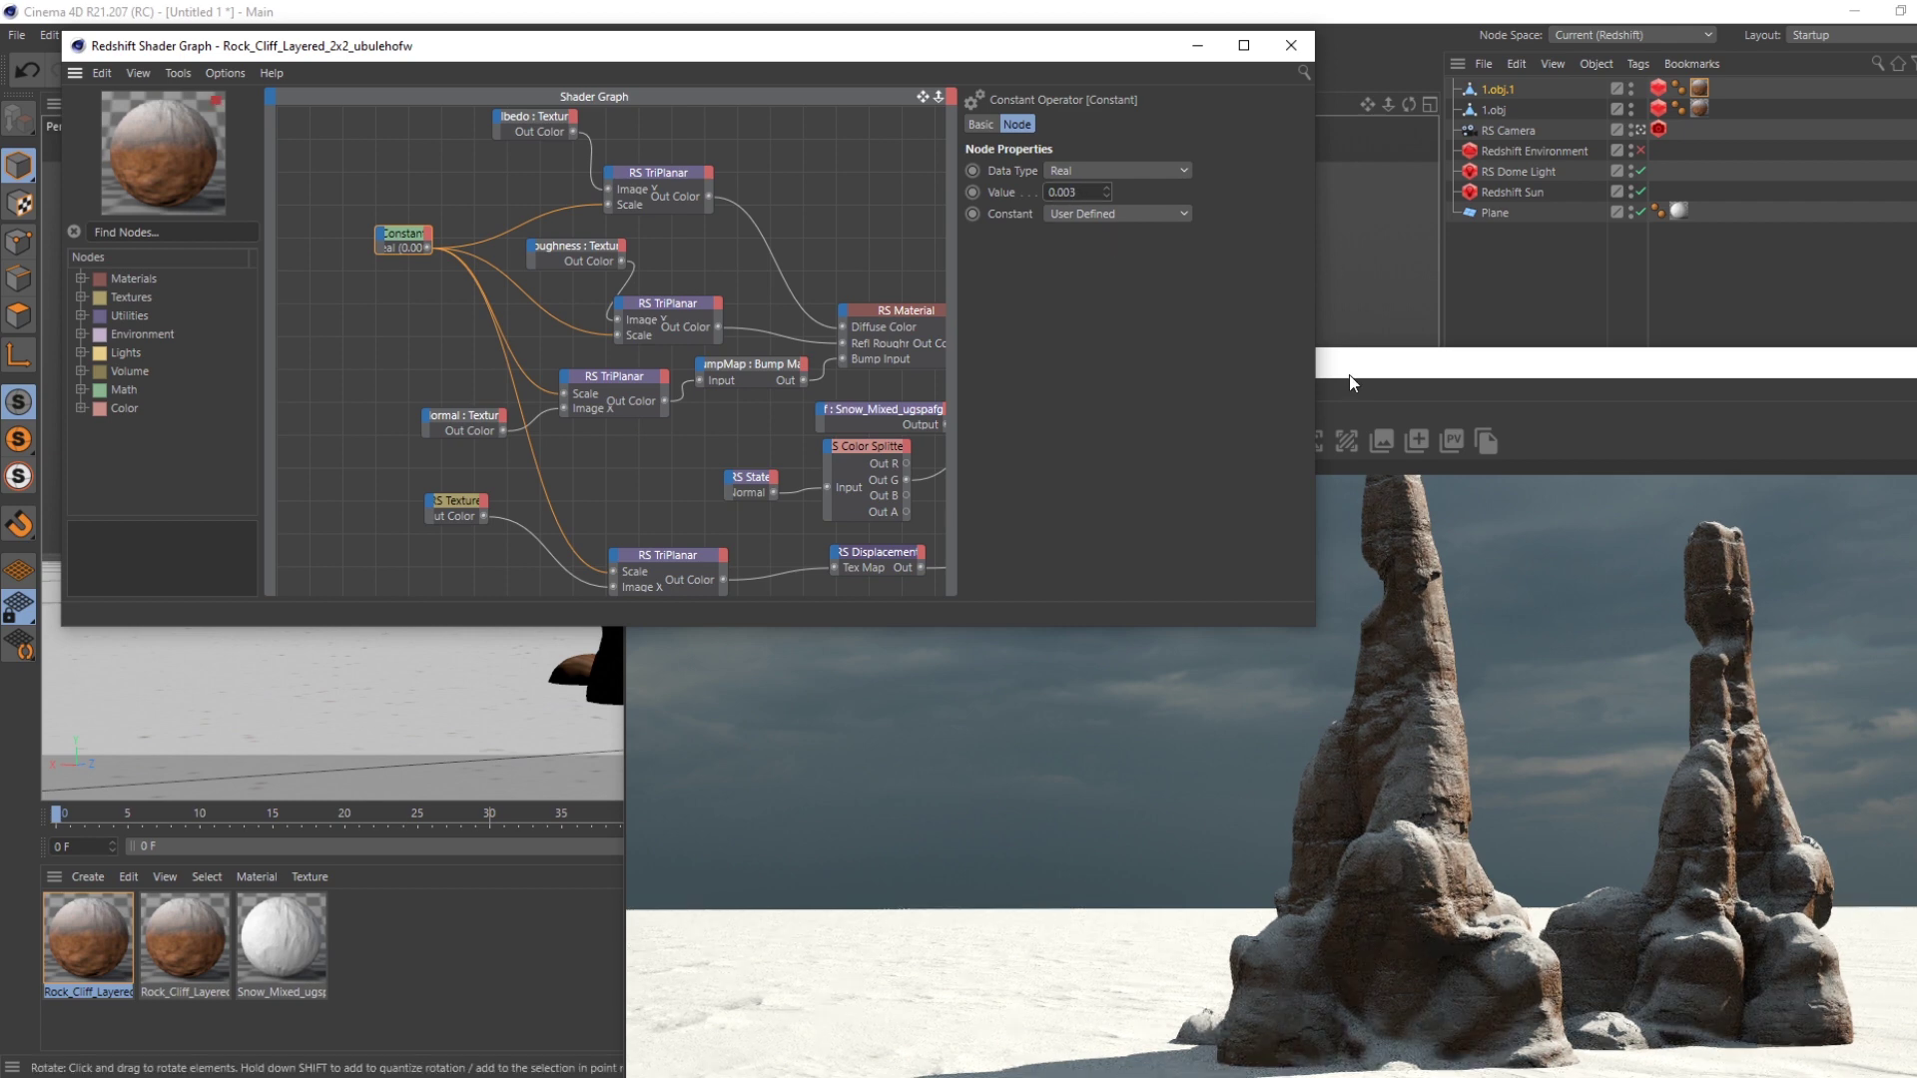
- Reframe the camera to show both rocks and examine them in the maximized render view
drag(1351, 376, 1036, 320)
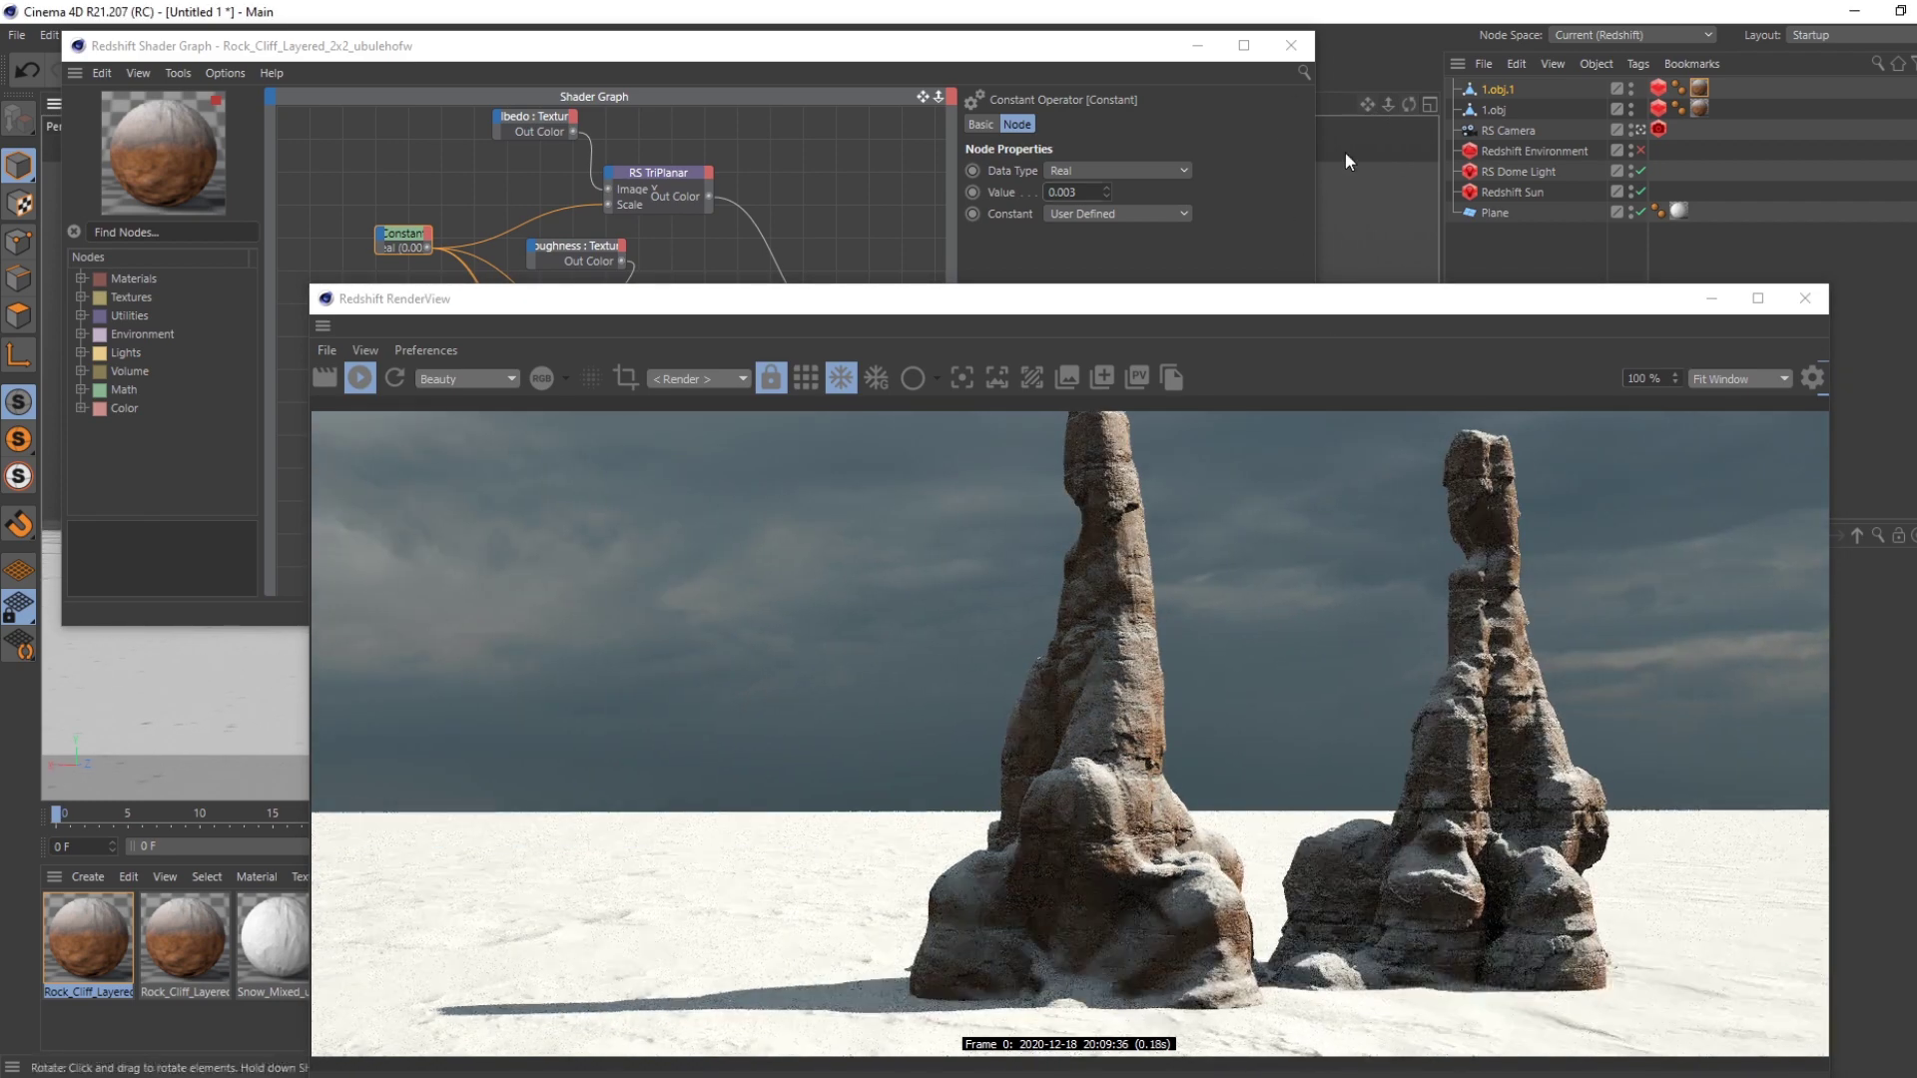
drag(1285, 312, 1074, 285)
drag(1367, 103, 1369, 104)
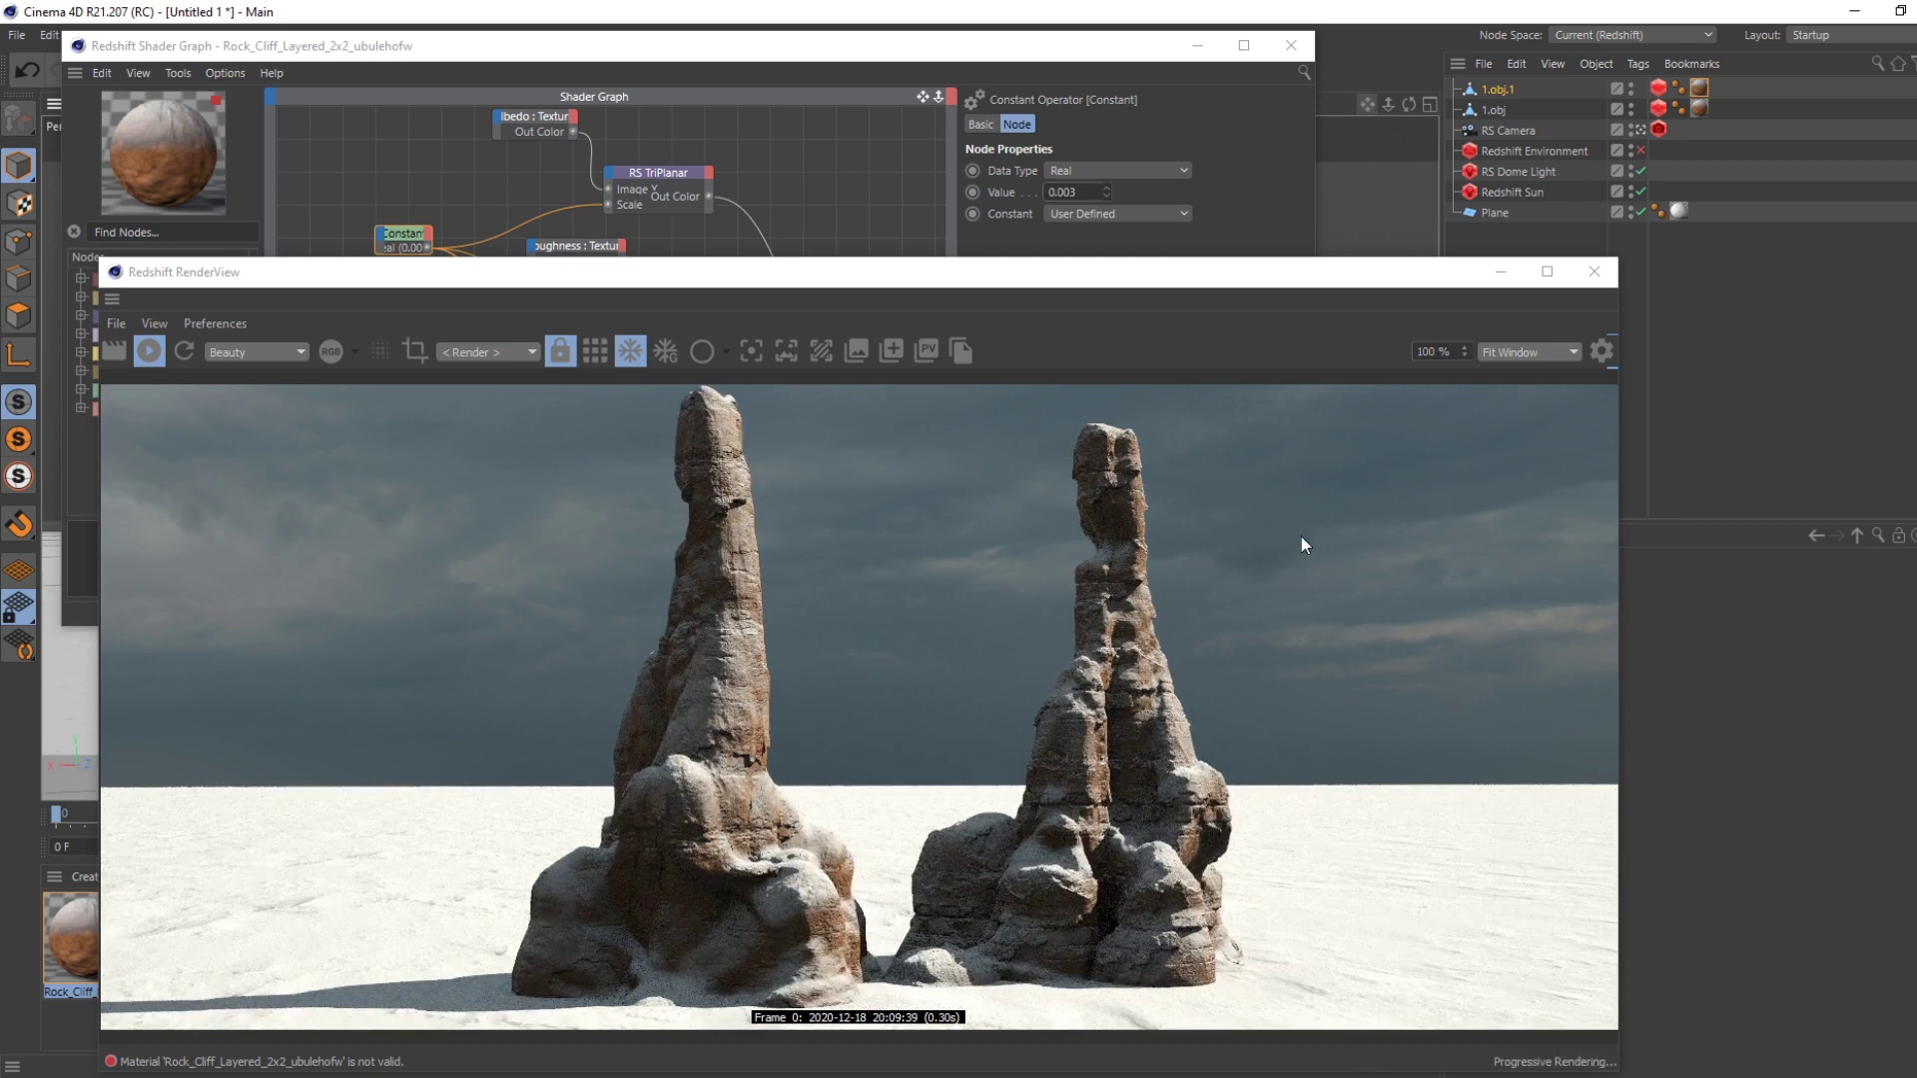
double_click(1281, 272)
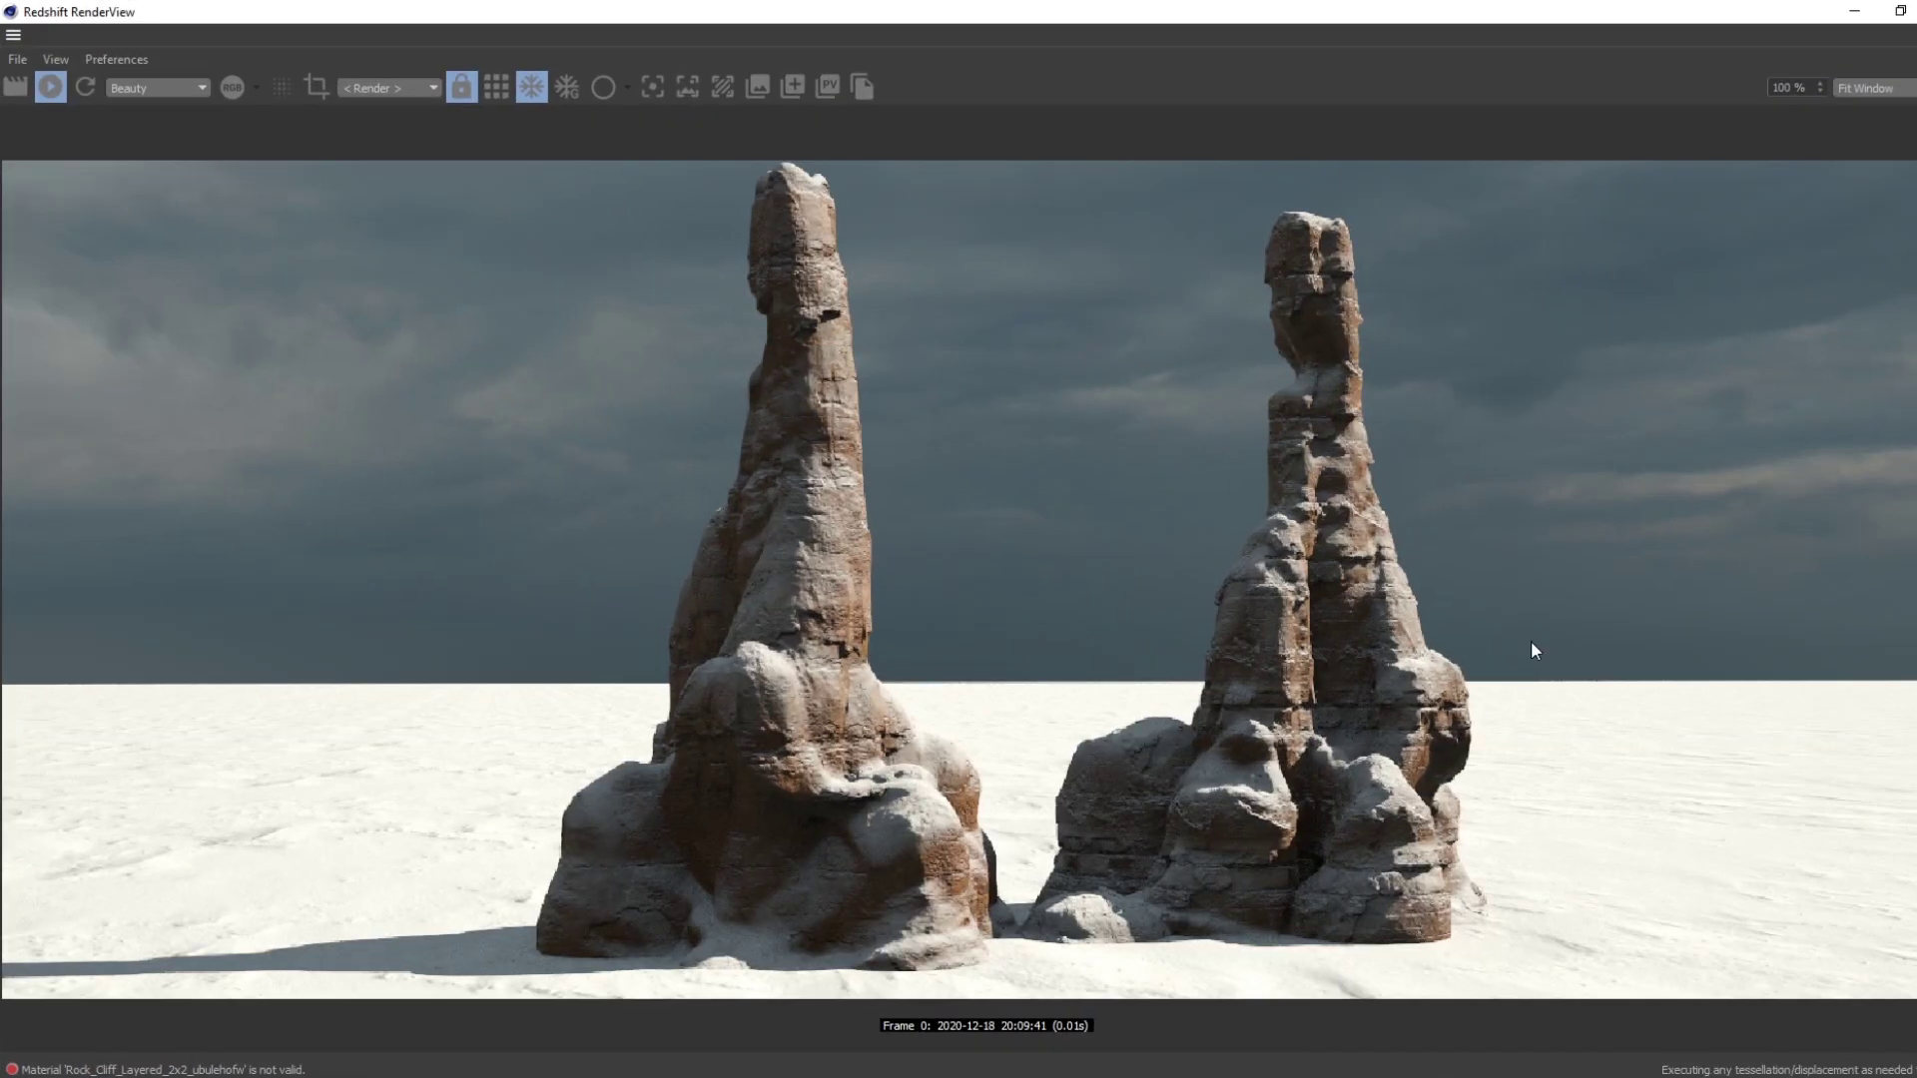